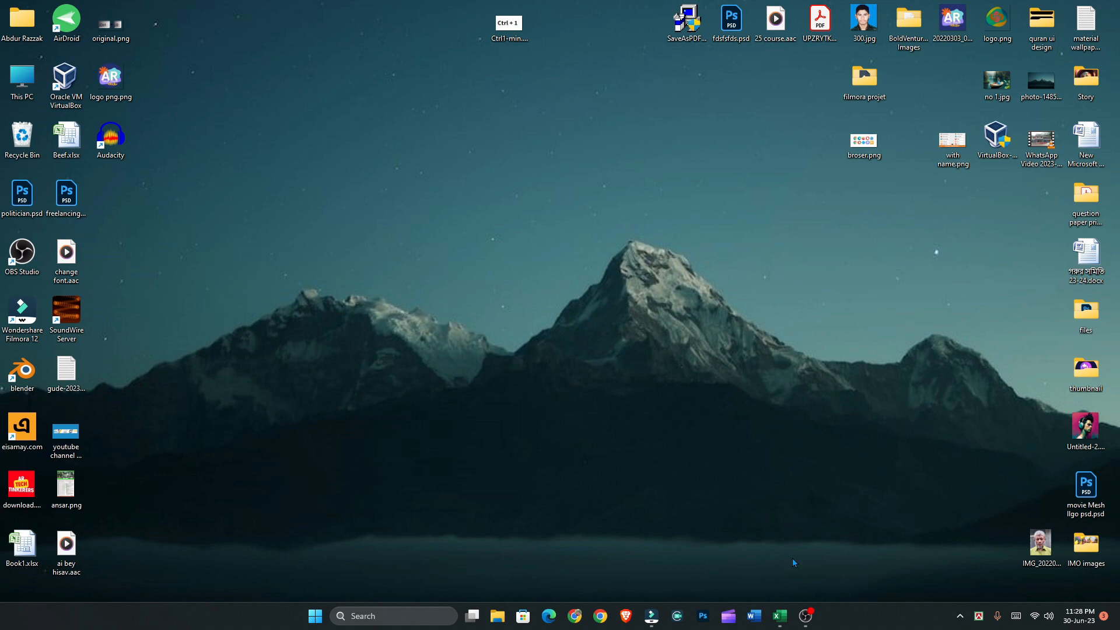
Switch to Excel and examine the Monthly Shhet's header, income table, expense table and the profit/loss row with its formula
click(780, 616)
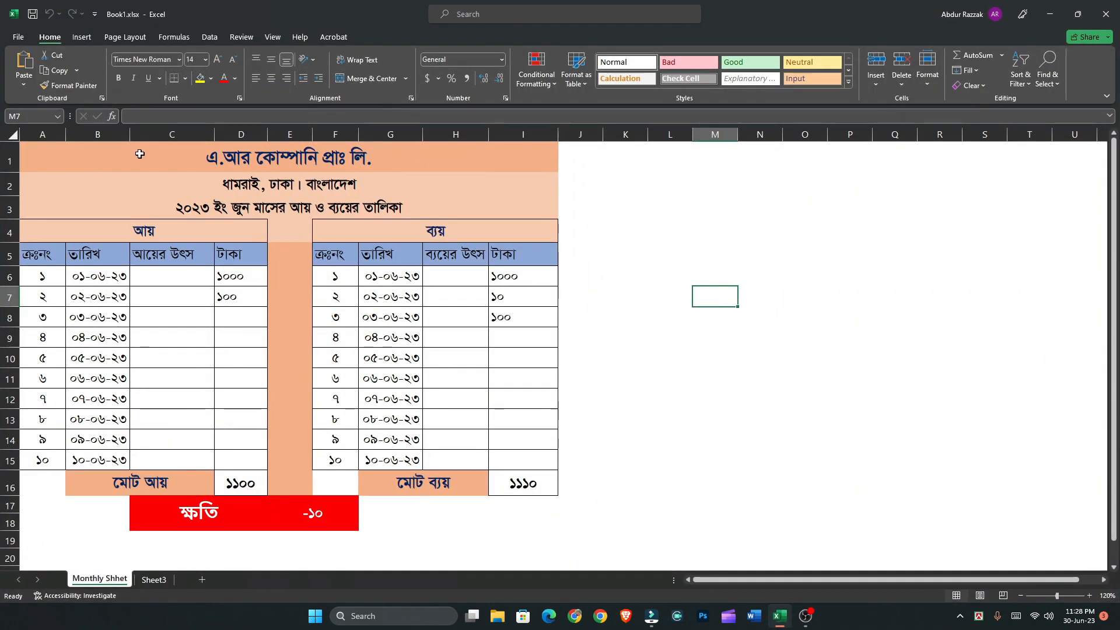
mouse_move(140, 154)
mouse_down()
mouse_move(288, 168)
mouse_move(312, 189)
mouse_move(394, 477)
mouse_up()
drag(119, 236, 236, 482)
drag(459, 228, 484, 487)
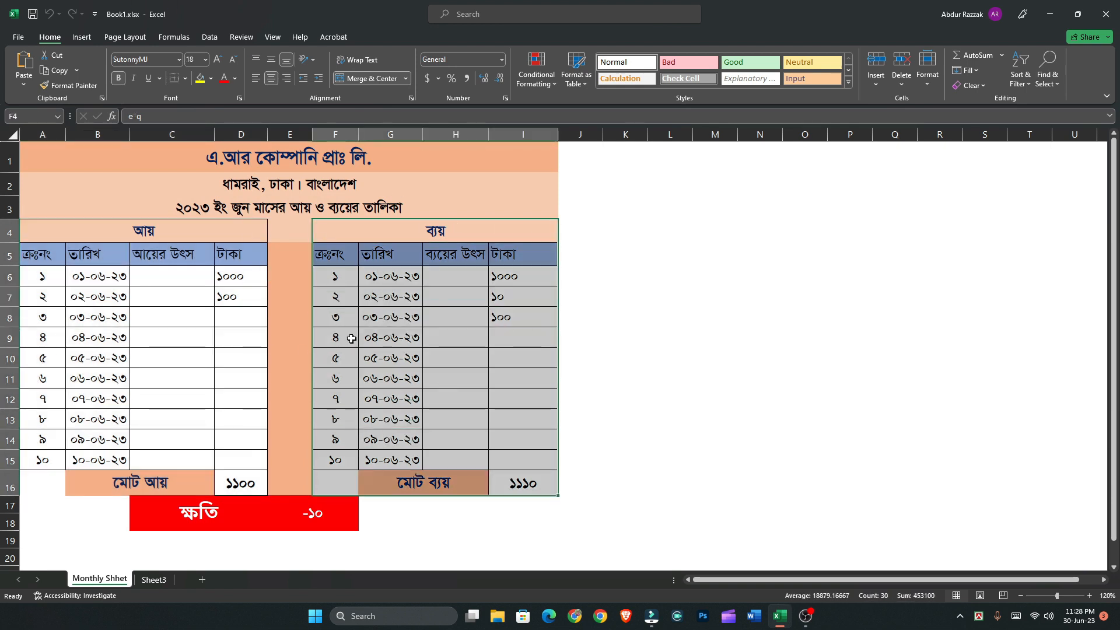
click(162, 517)
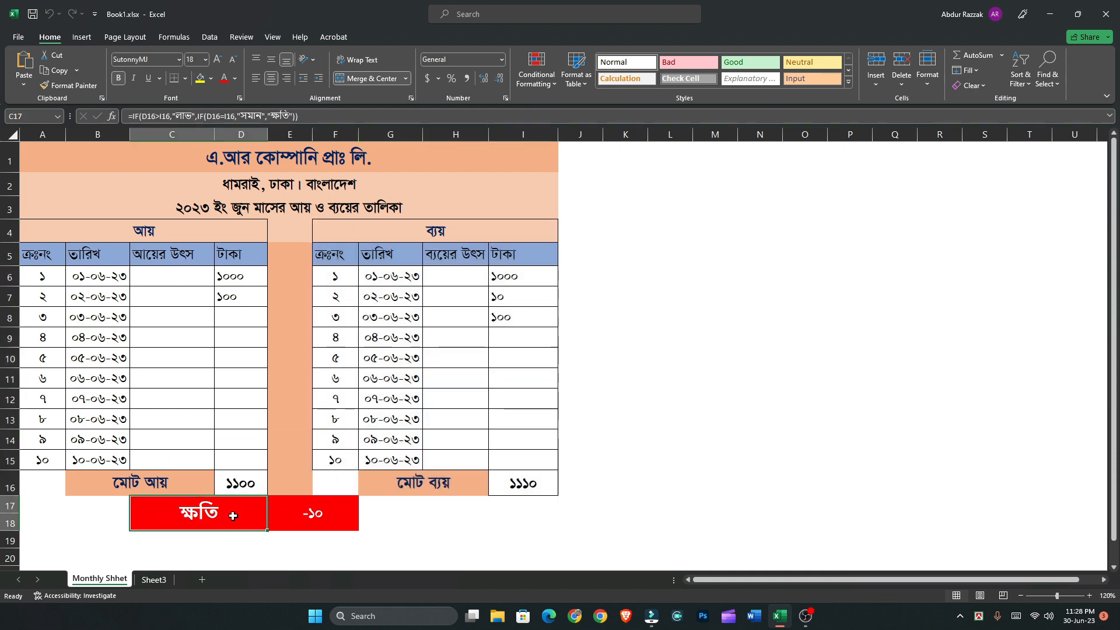
click(318, 518)
Enter an income amount of 1000 in D8 and check the profit/loss label and amount in row 17
click(247, 318)
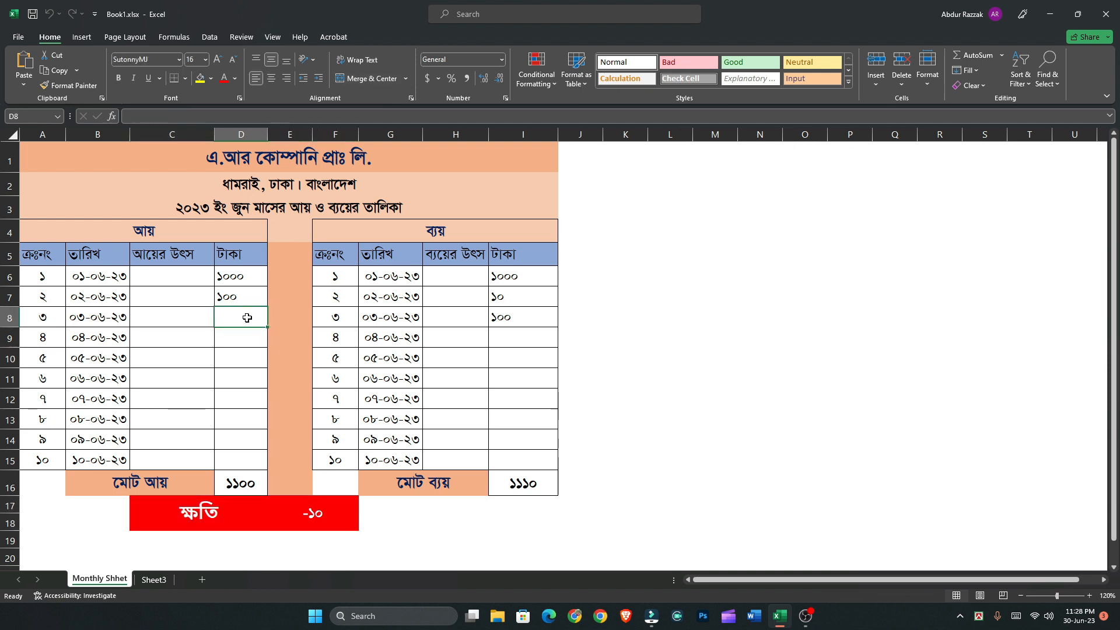
text(10)
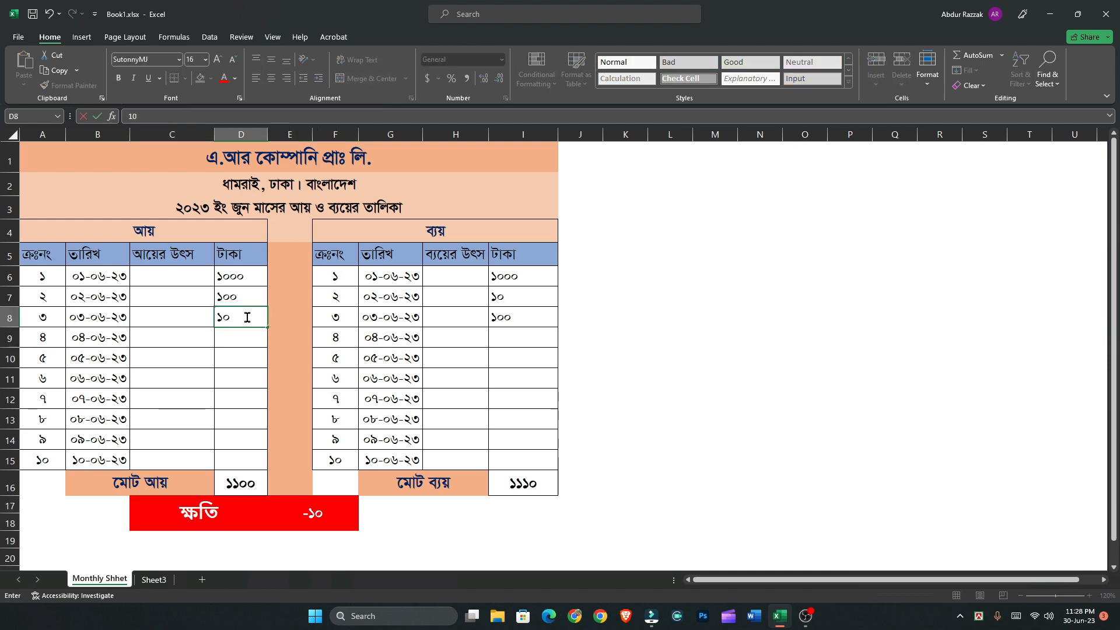
text(00)
key(Return)
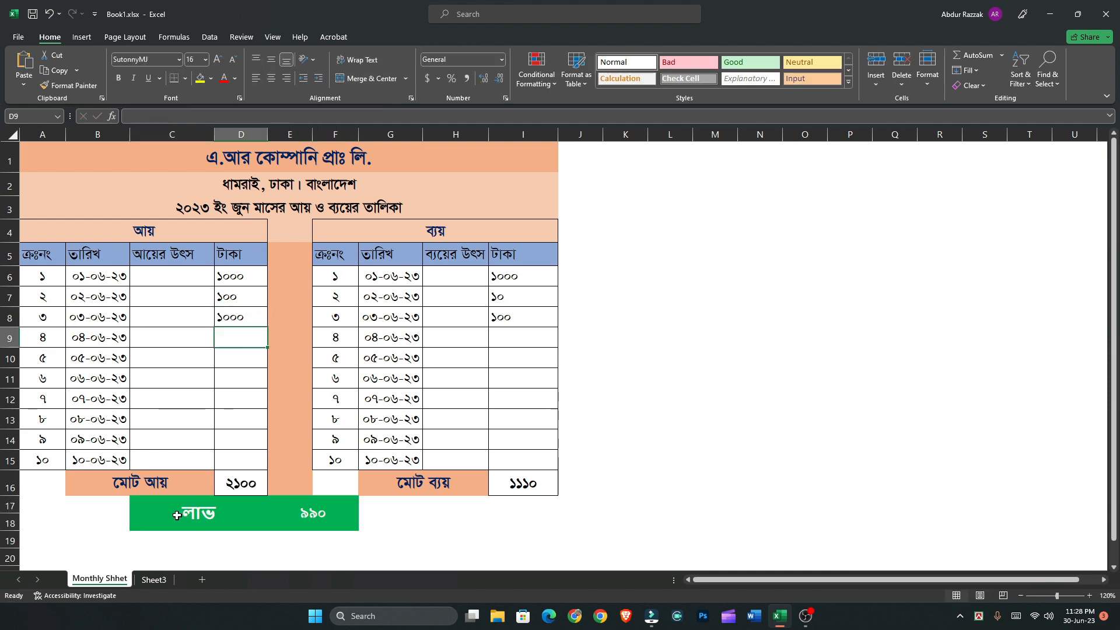
click(192, 517)
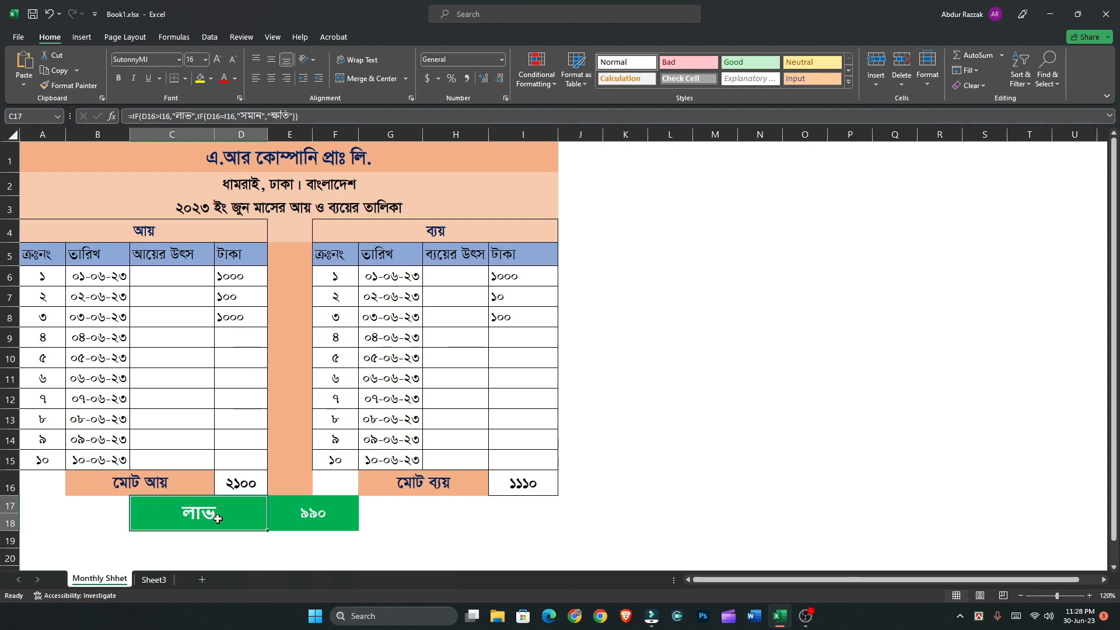
drag(217, 519, 288, 520)
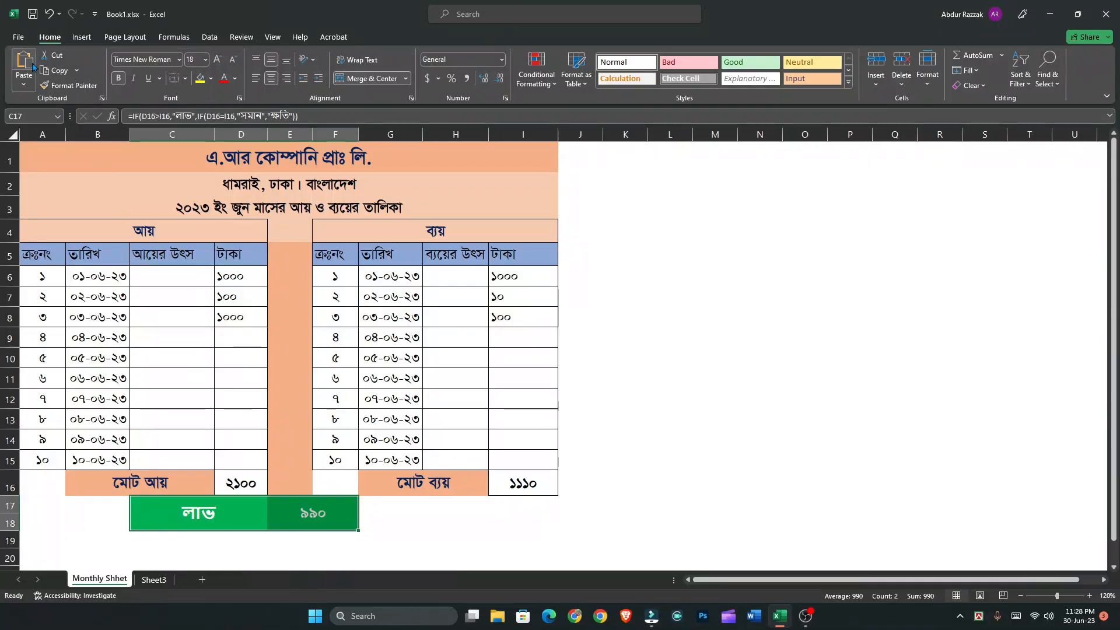
Create a new blank workbook
click(18, 37)
click(33, 90)
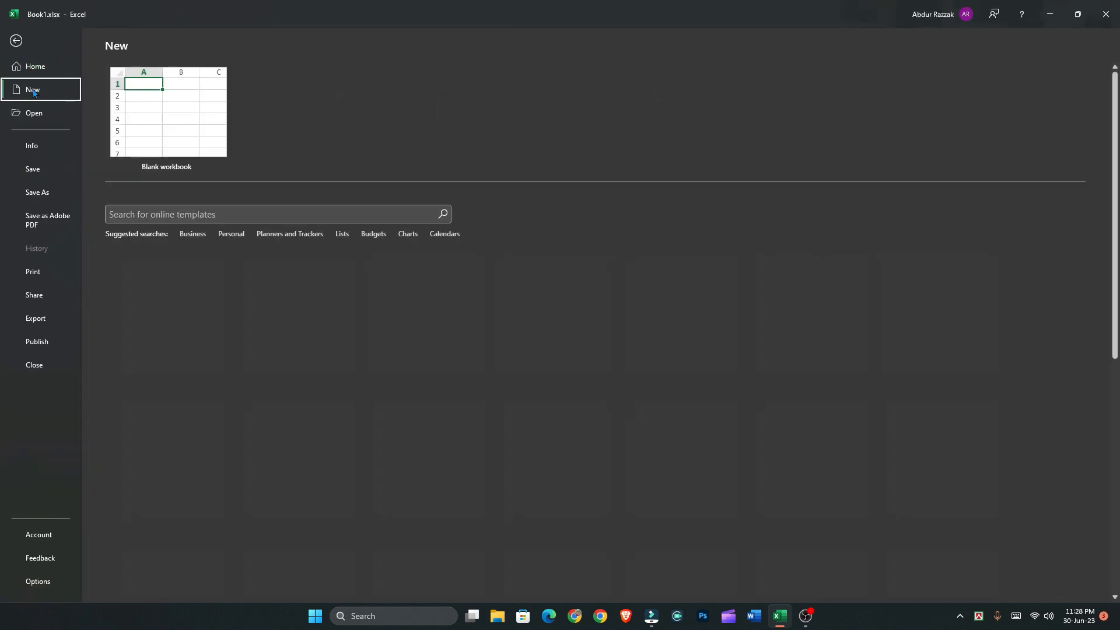
click(167, 108)
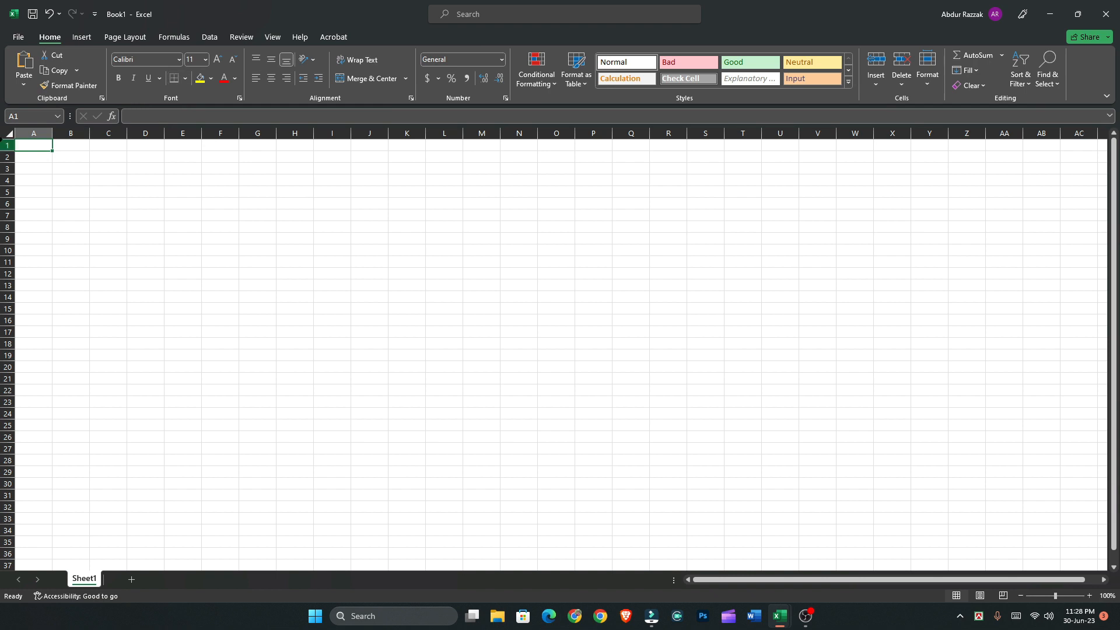
Set the font size of all cells in the sheet to 16
click(8, 134)
click(215, 61)
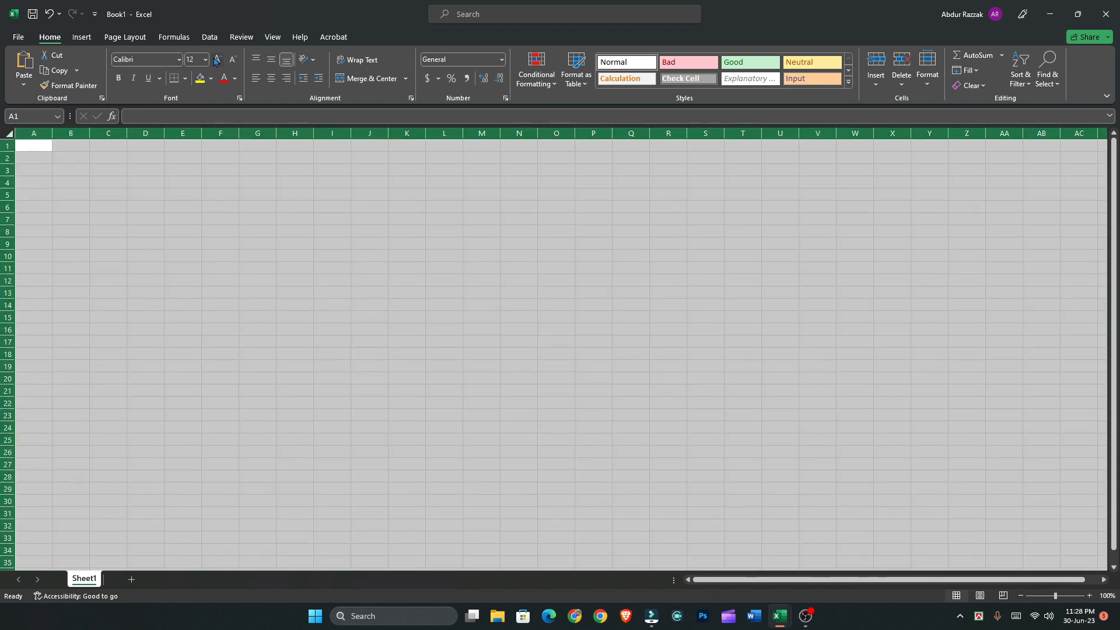
click(216, 60)
click(216, 60)
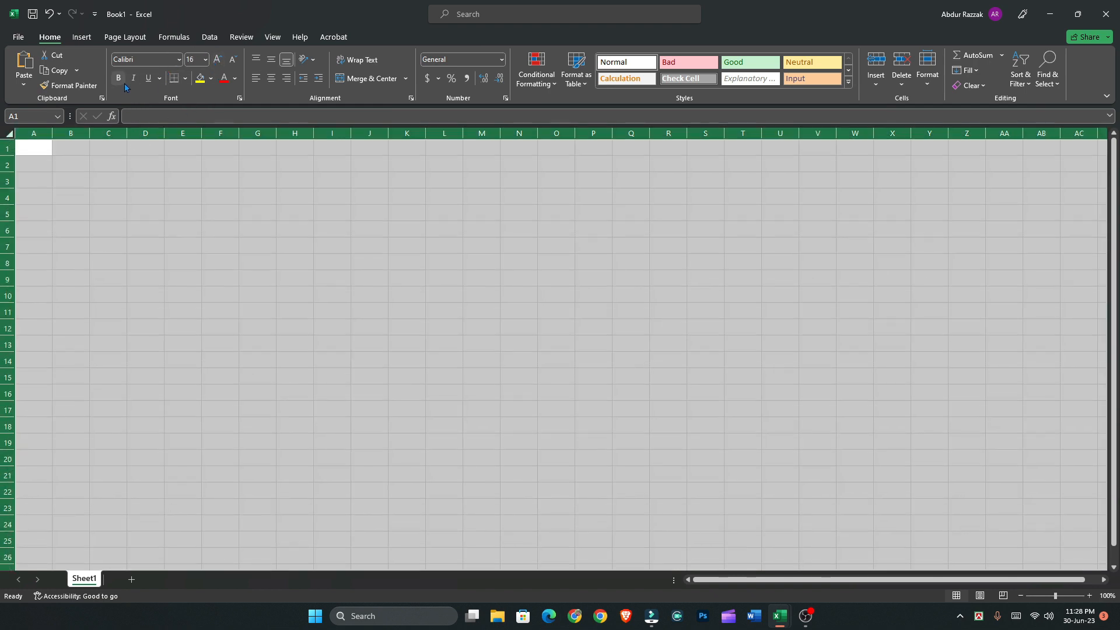
click(80, 191)
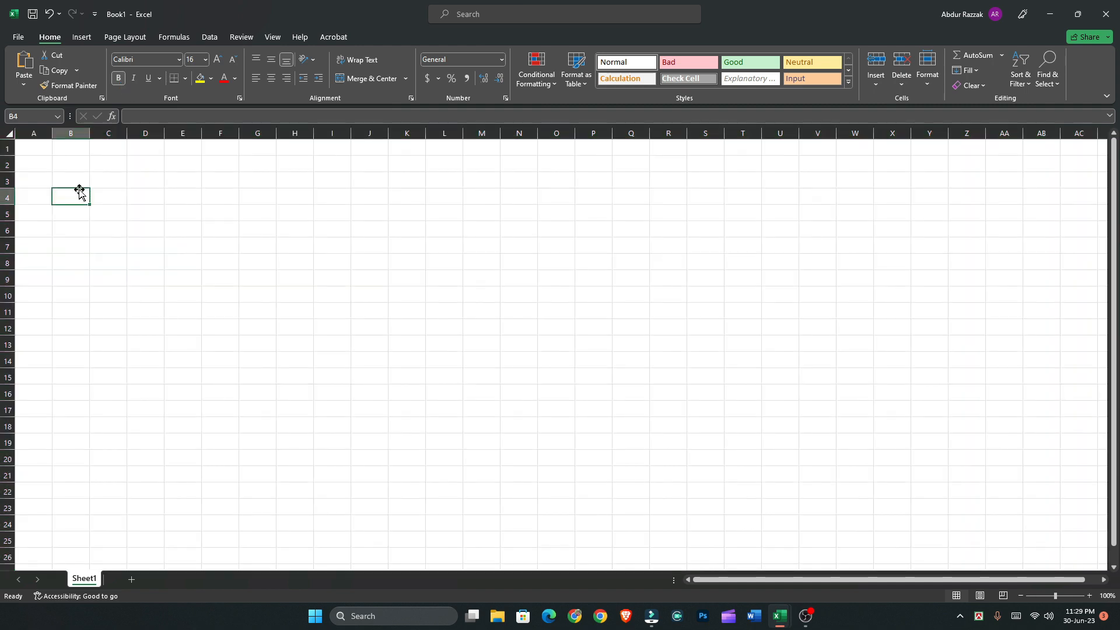
Merge and center cells A1:I1 and set the merged cell's font to SutonnyMJ
drag(27, 148, 322, 148)
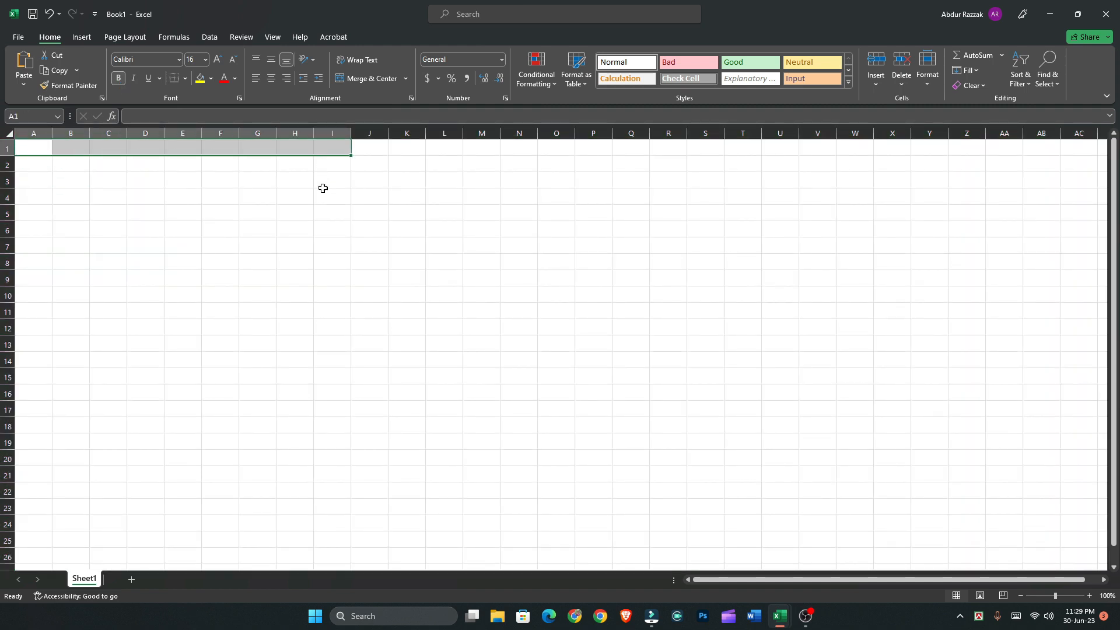
scroll(333, 223, up, 4)
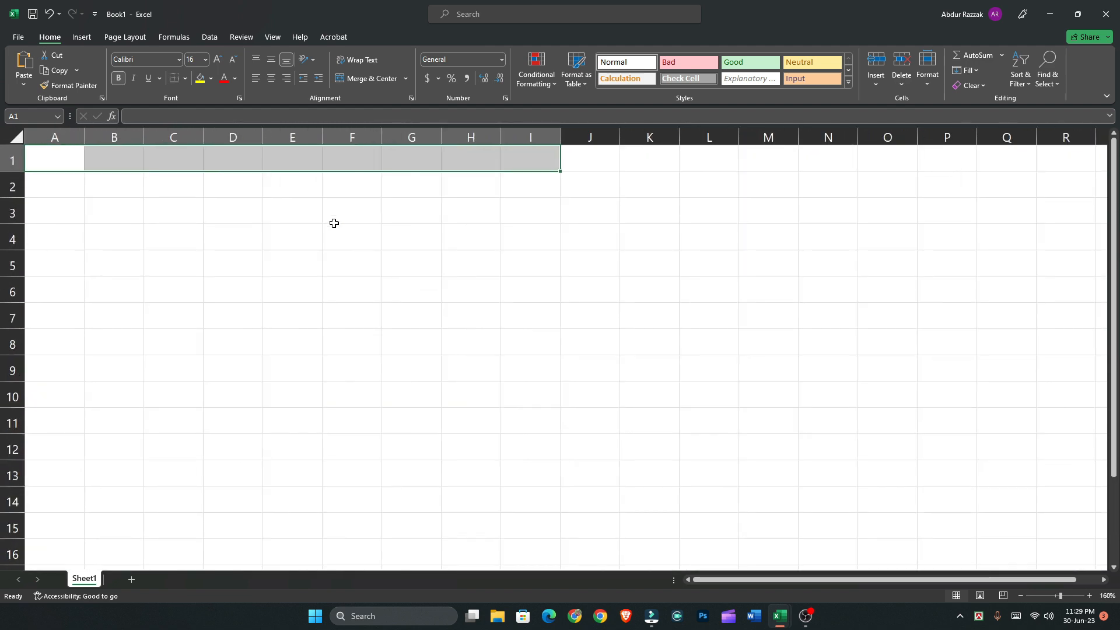
click(358, 80)
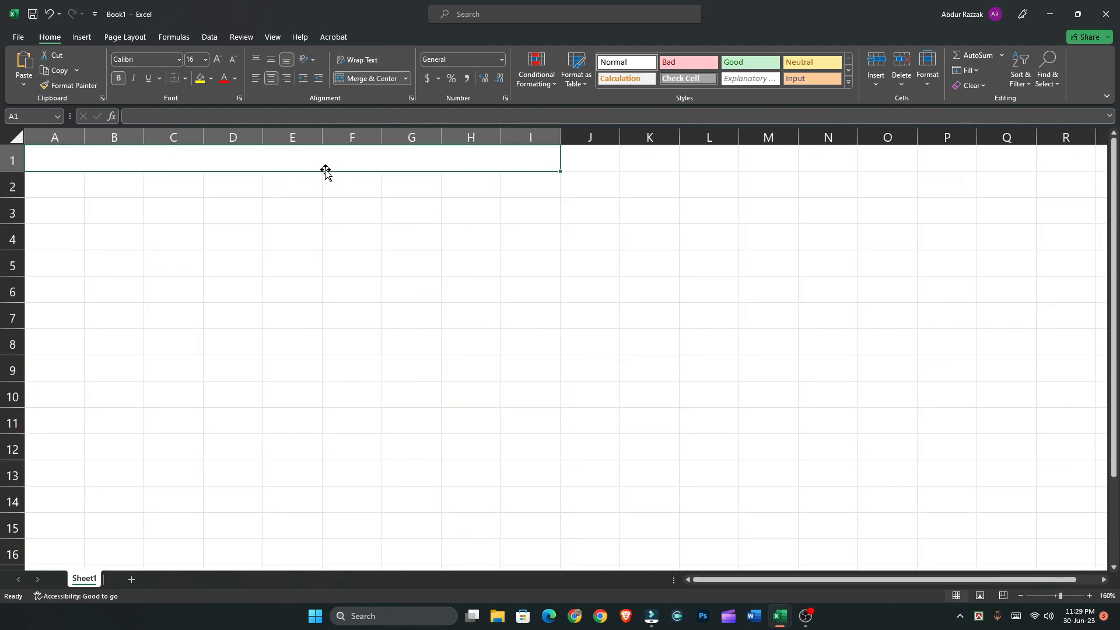
click(149, 56)
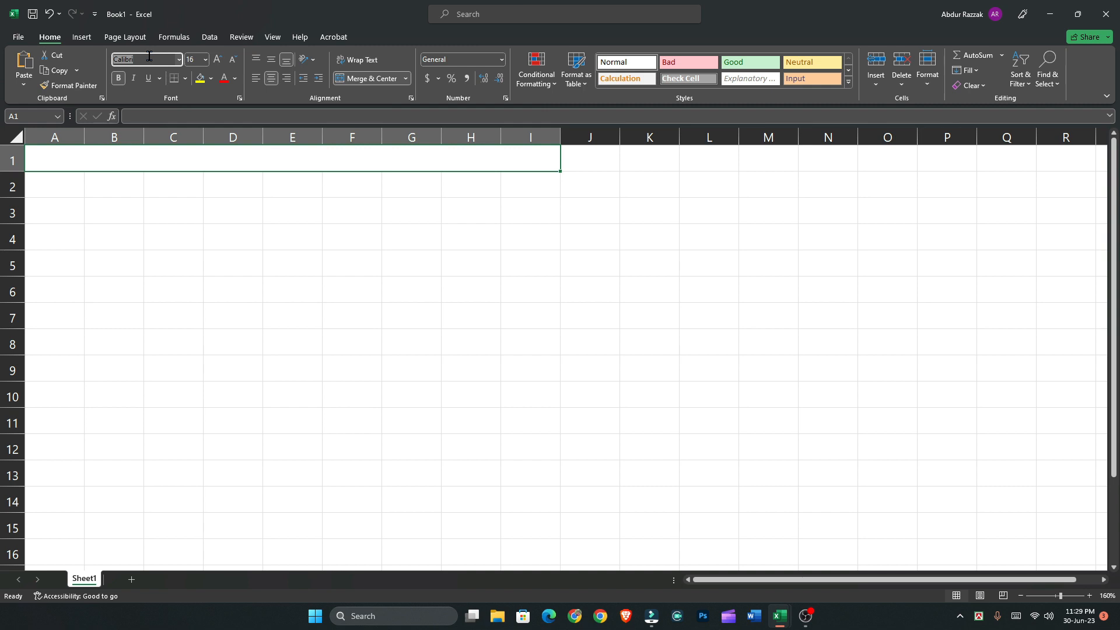
text(SutonnyMJ)
key(Return)
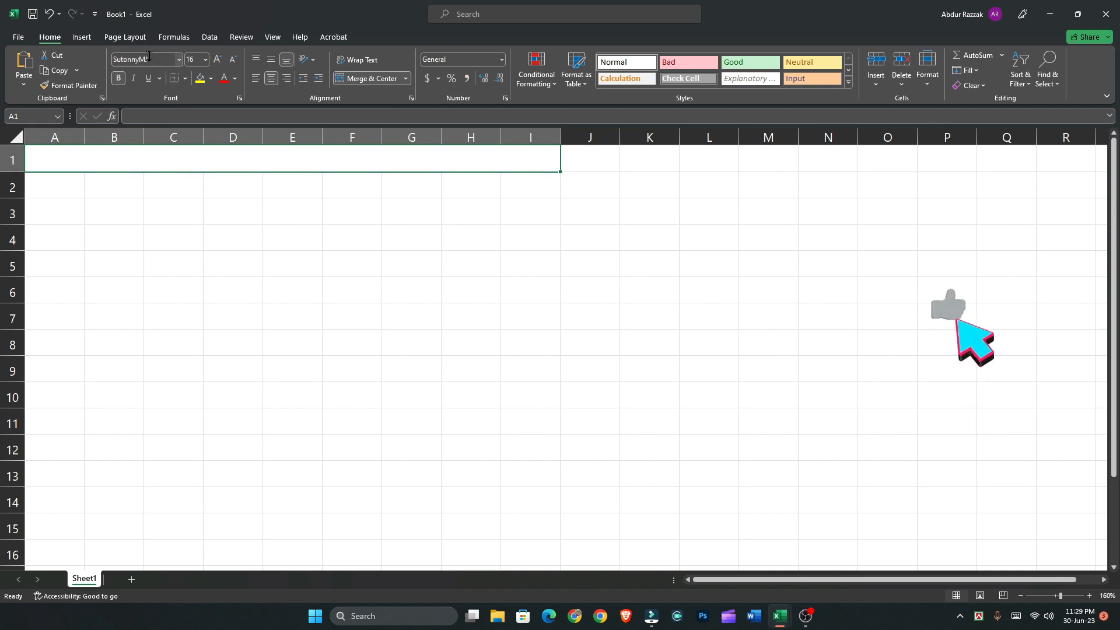
click(348, 268)
Enter the Bangla placeholder title "কোম্পানি নাম" in the merged cell in row 1
click(302, 164)
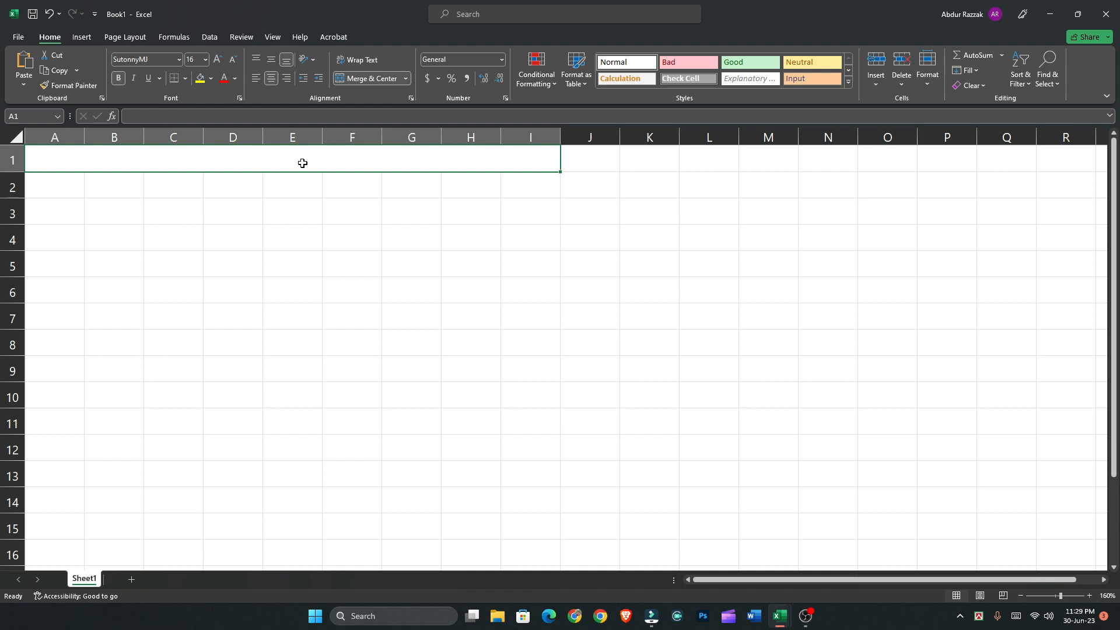
text(‡Kv)
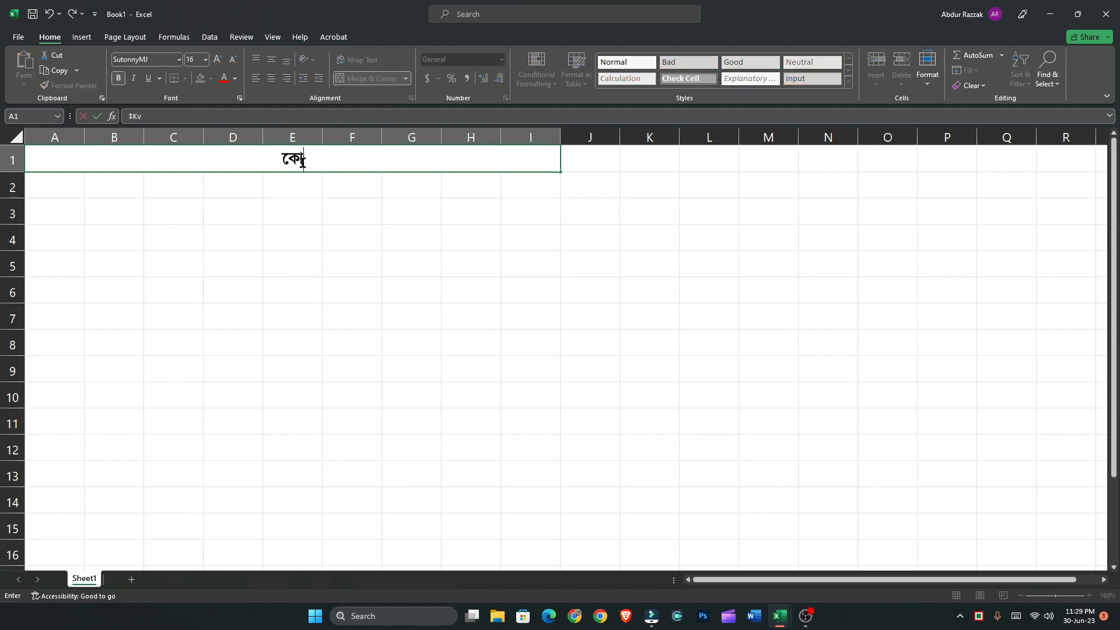
text(¤úvwb †)
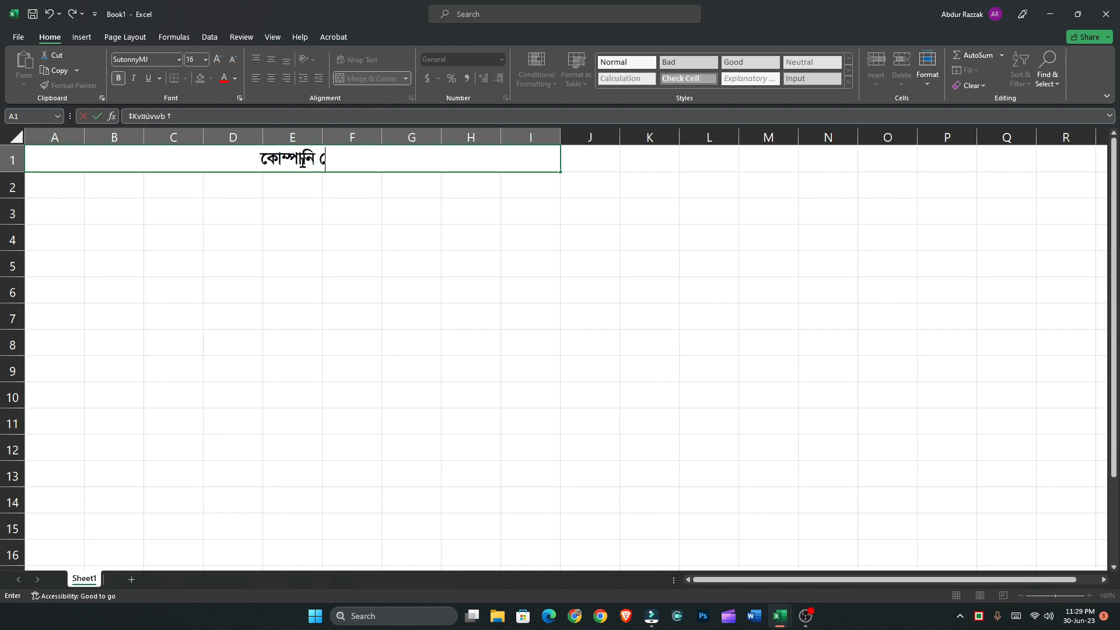
key(BackSpace)
key(BackSpace)
text(bvg)
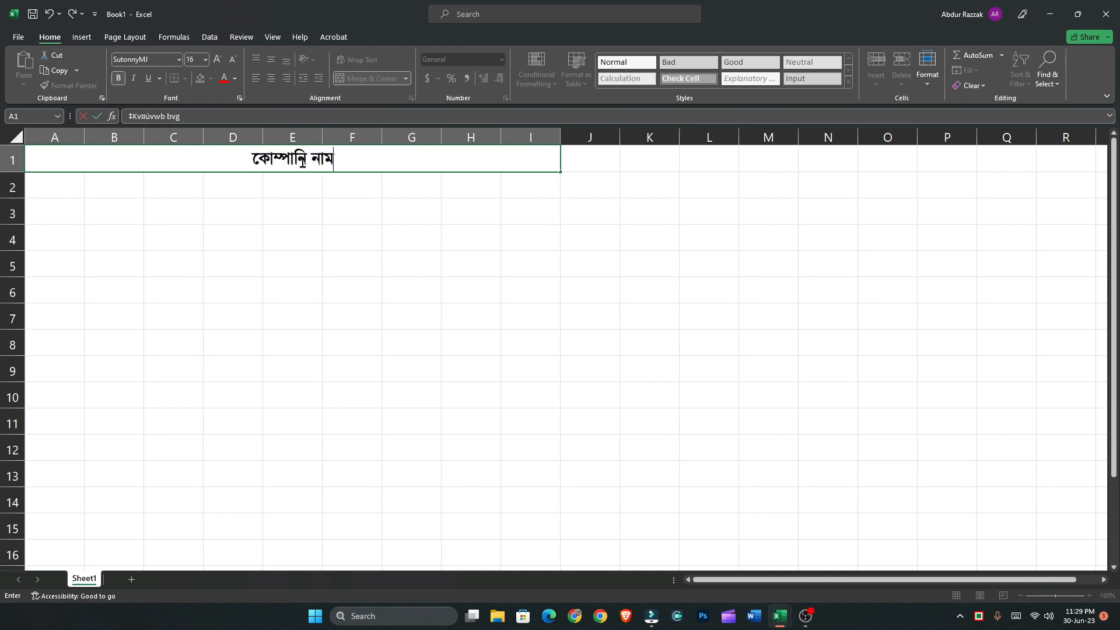
drag(63, 190, 485, 160)
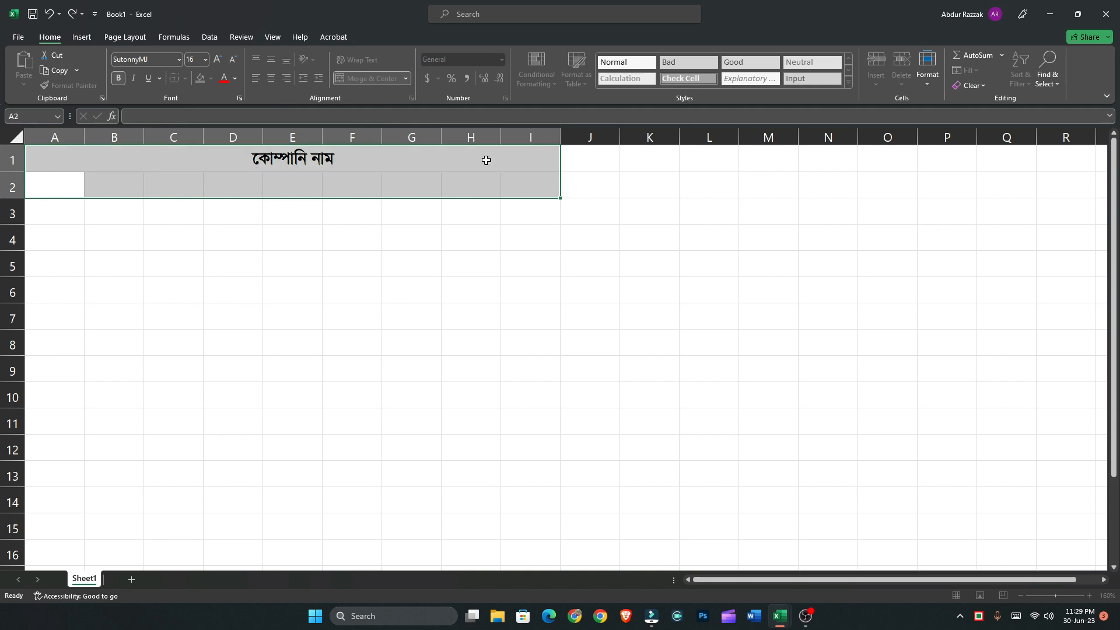
click(380, 80)
key(ctrl+z)
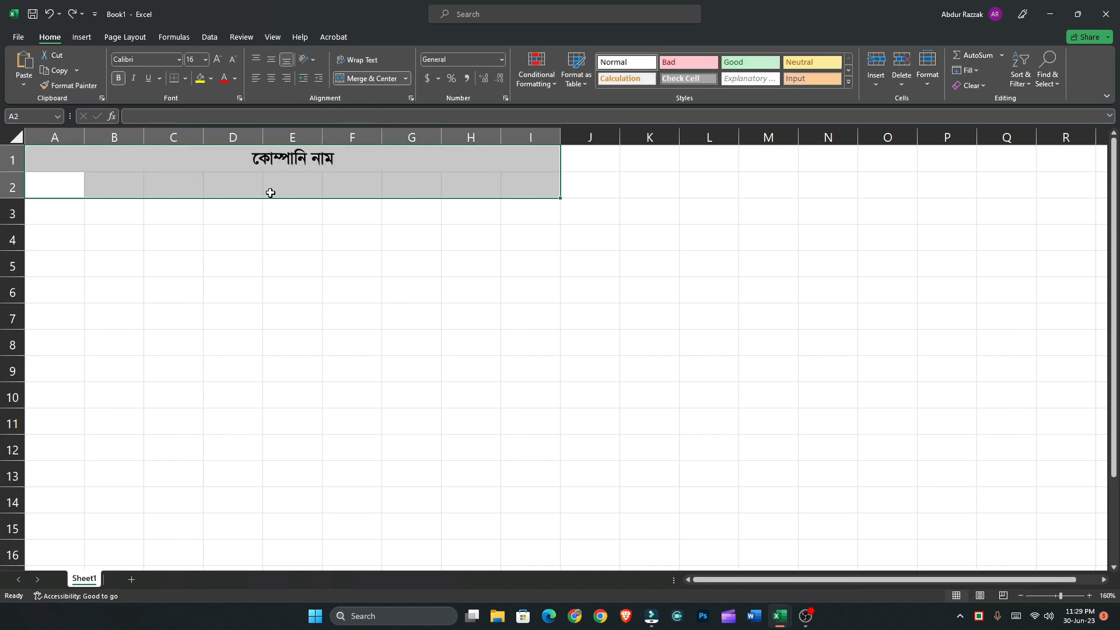
click(271, 193)
Merge and center cells A2:I2, leaving the merged cell empty
drag(50, 191, 548, 179)
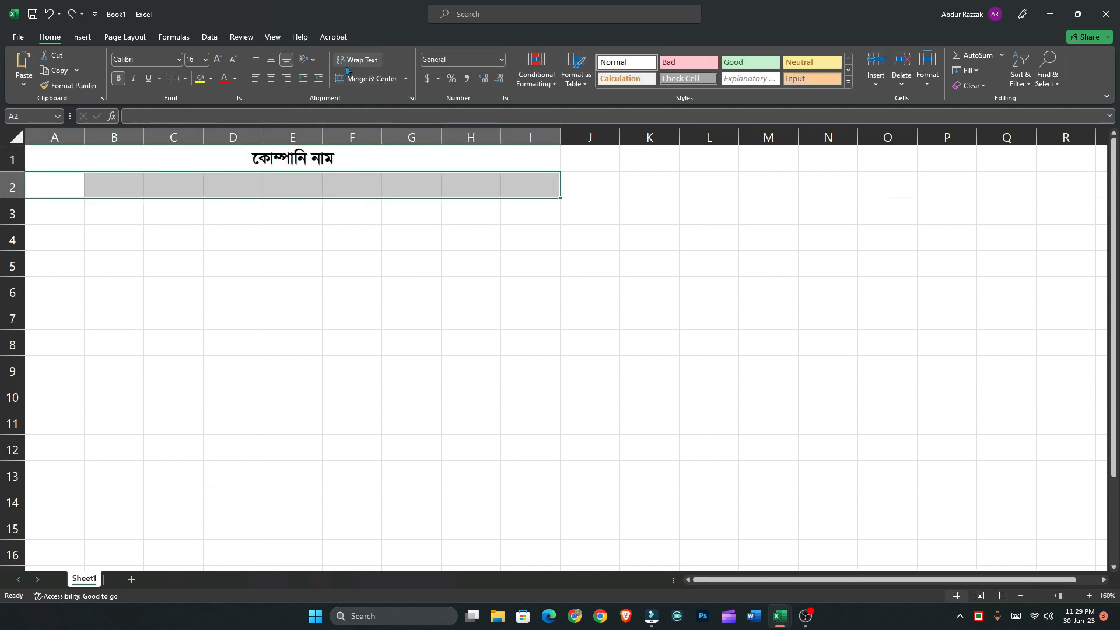
click(368, 79)
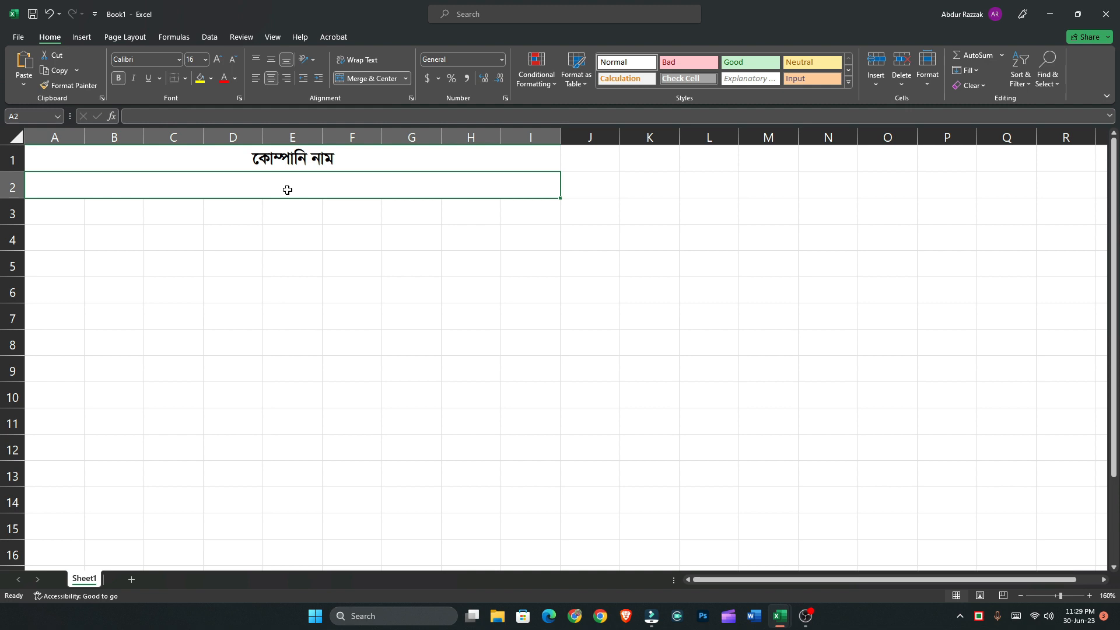
text(A)
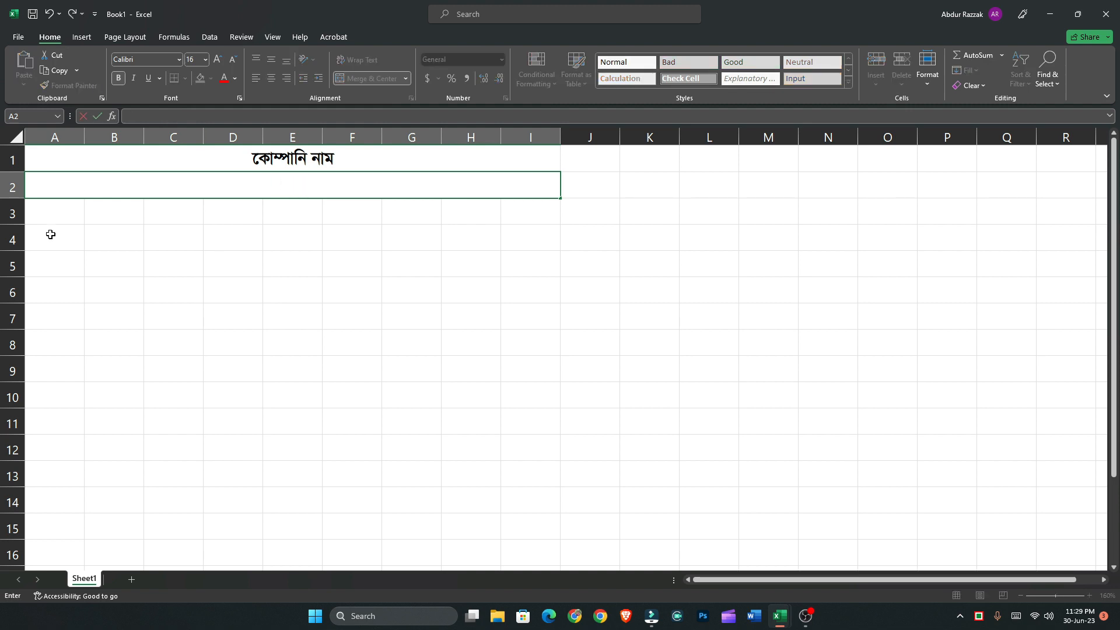
click(118, 216)
click(118, 187)
Apply Merge Across to A2:I3 so each row is one cell, and set both rows' font to SutonnyMJ
drag(63, 191, 306, 206)
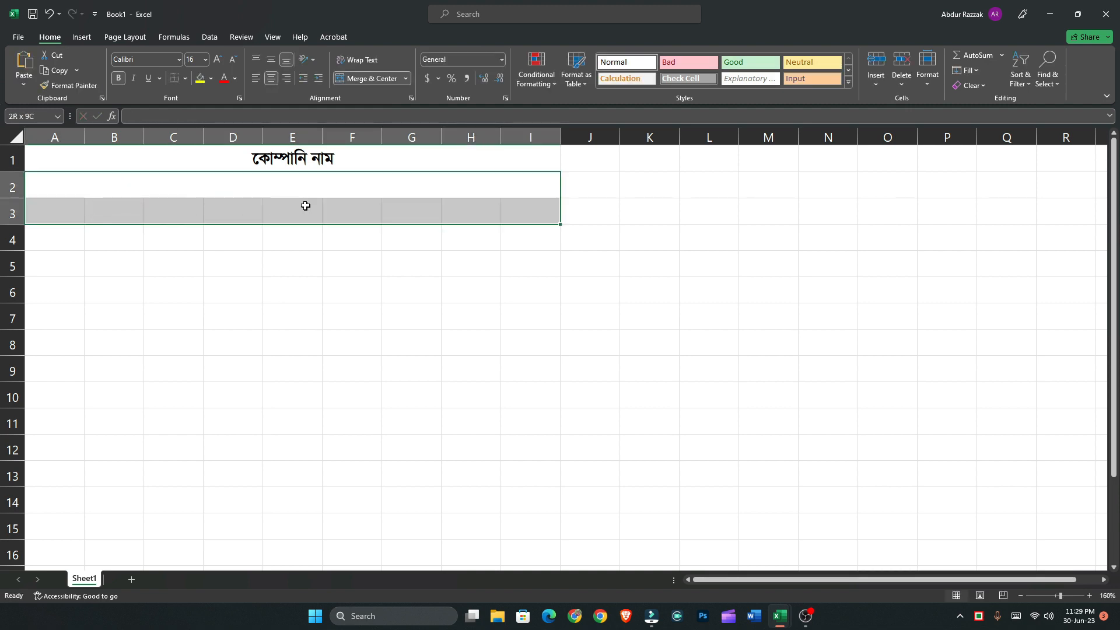
click(407, 79)
click(364, 110)
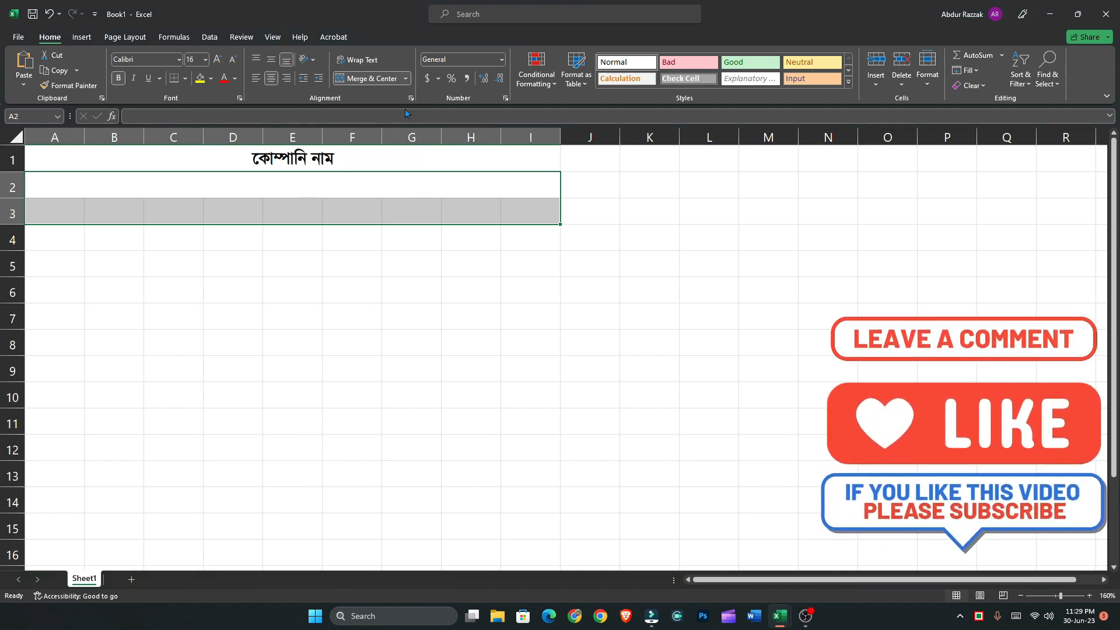
click(423, 179)
drag(229, 186, 231, 212)
click(178, 60)
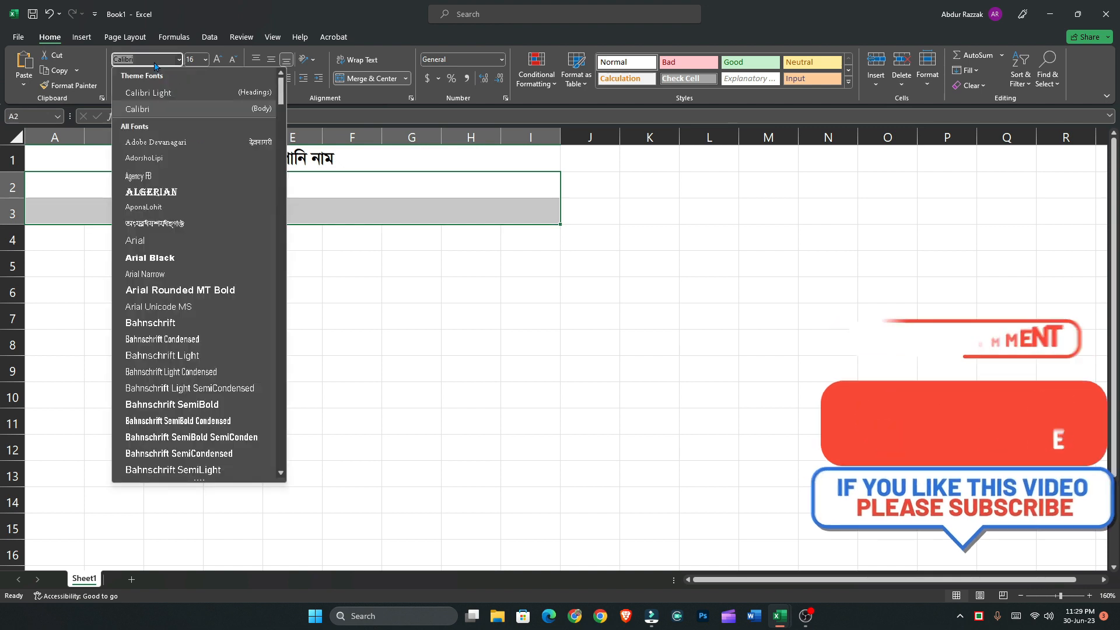
text(SutonnyMJ)
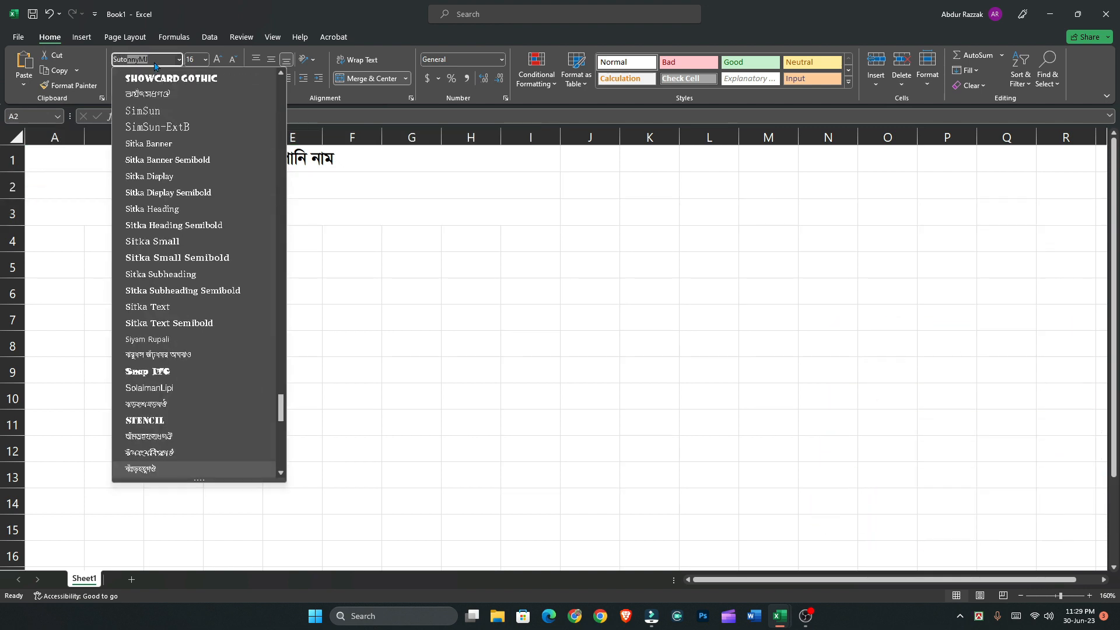
key(Return)
Enter the Bangla office line "অফিসঃ" followed by a row of dots in the merged cell in row 2
click(323, 188)
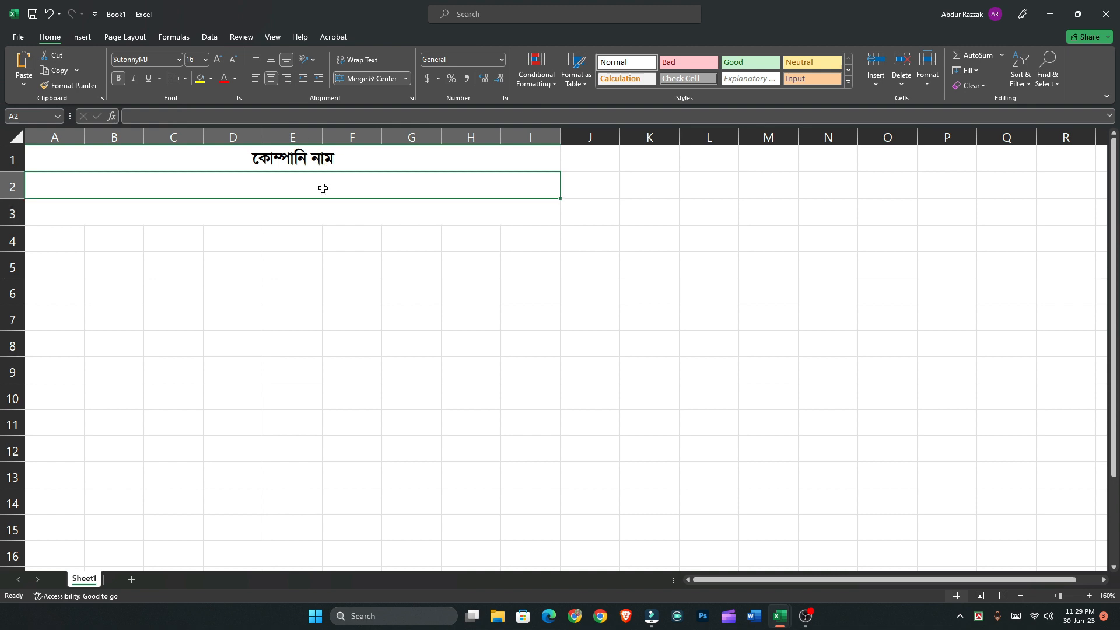
text(hd)
key(BackSpace)
key(BackSpace)
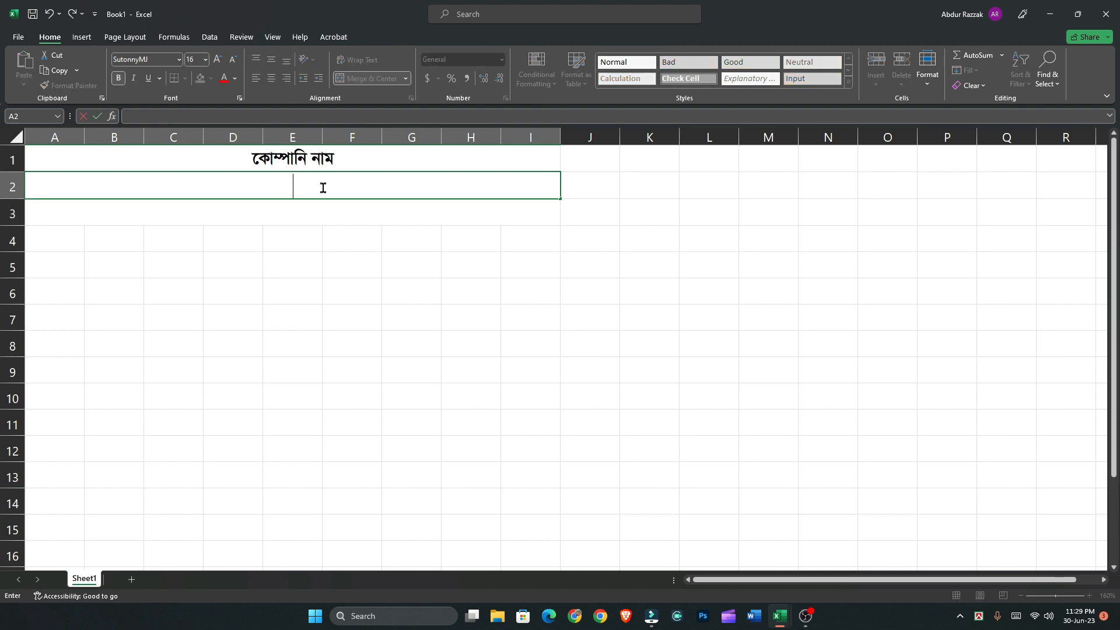
text(Awdmt...................)
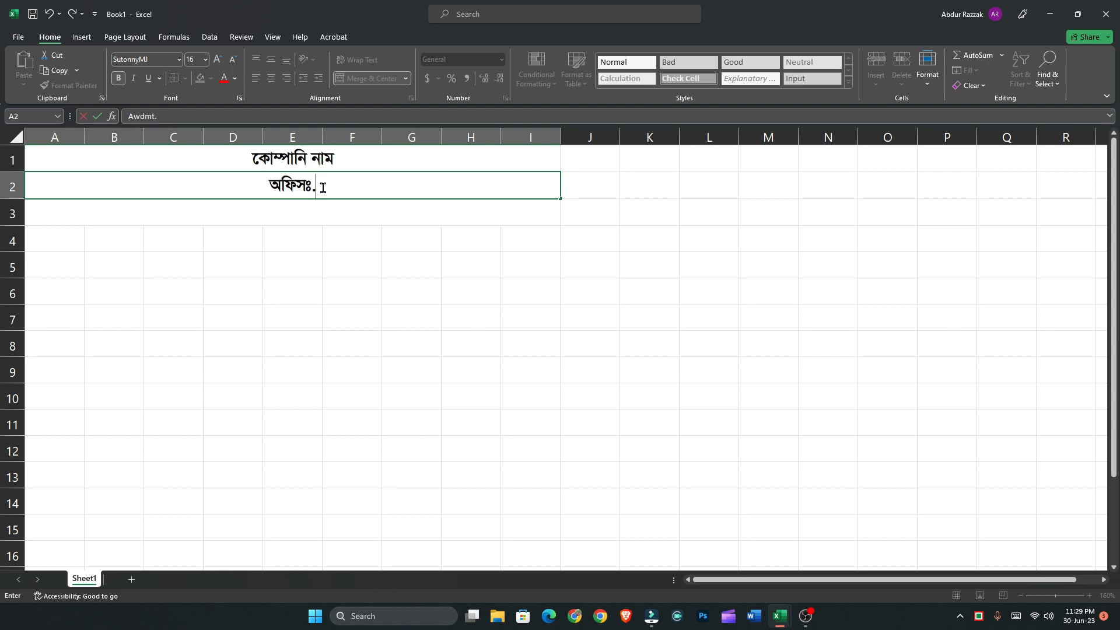
click(314, 214)
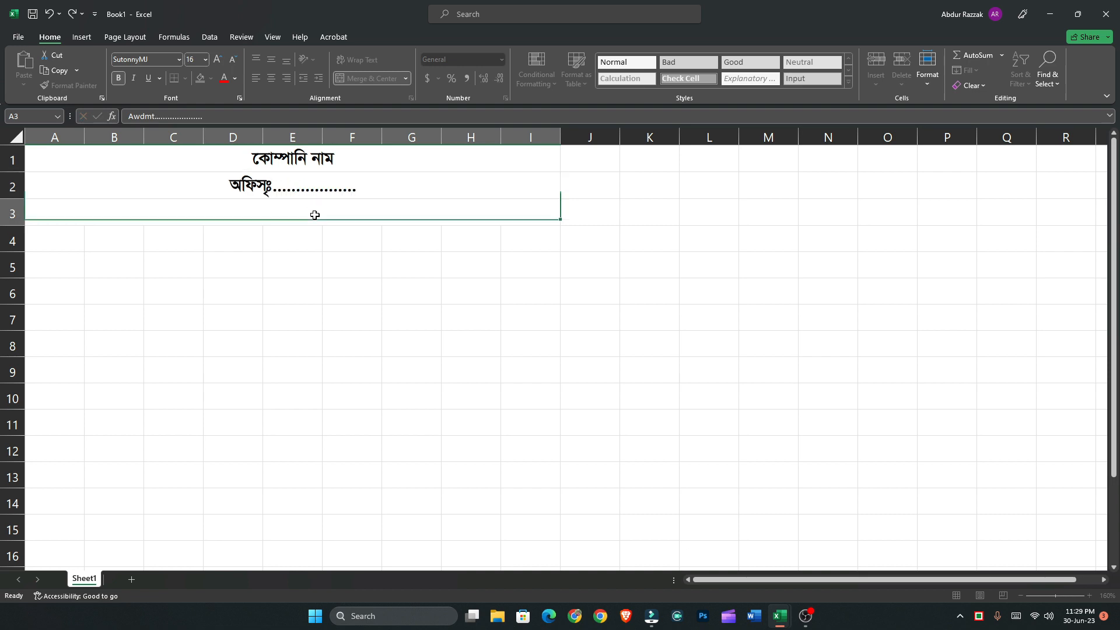
Enter the Bangla sheet title "২০২৩ ইং সালের জুন মাসের মাসিক আয় ব্যয় হিসাবের তালিকা" in the merged cell in row 3
text(2023)
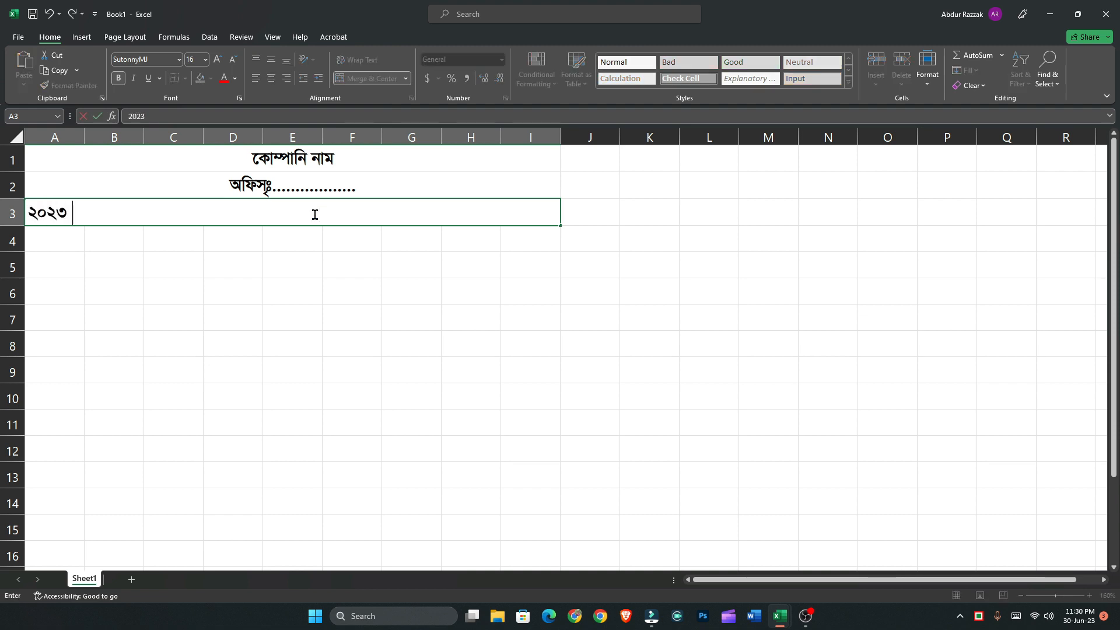
text( Bs mv‡ji)
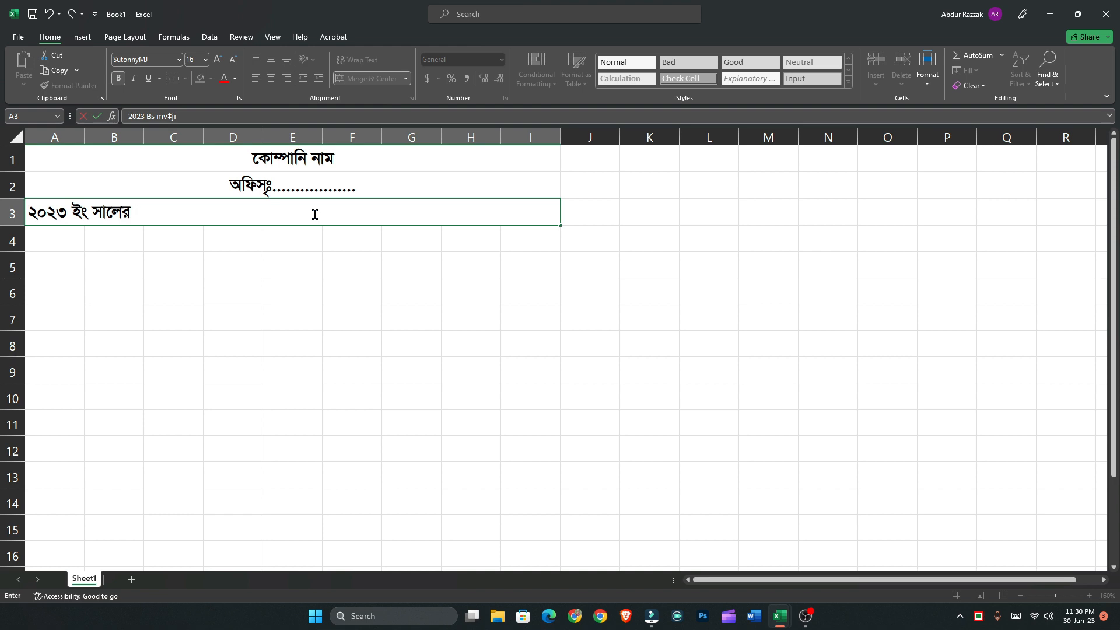
text( Ryb gv‡mi gvw)
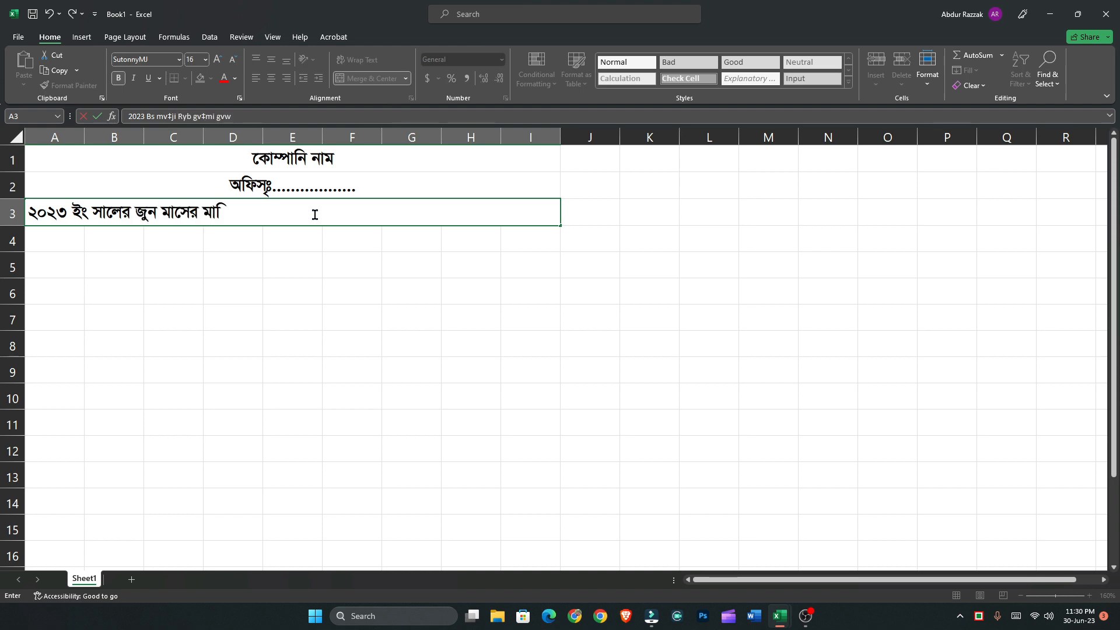
text(mK Avq)
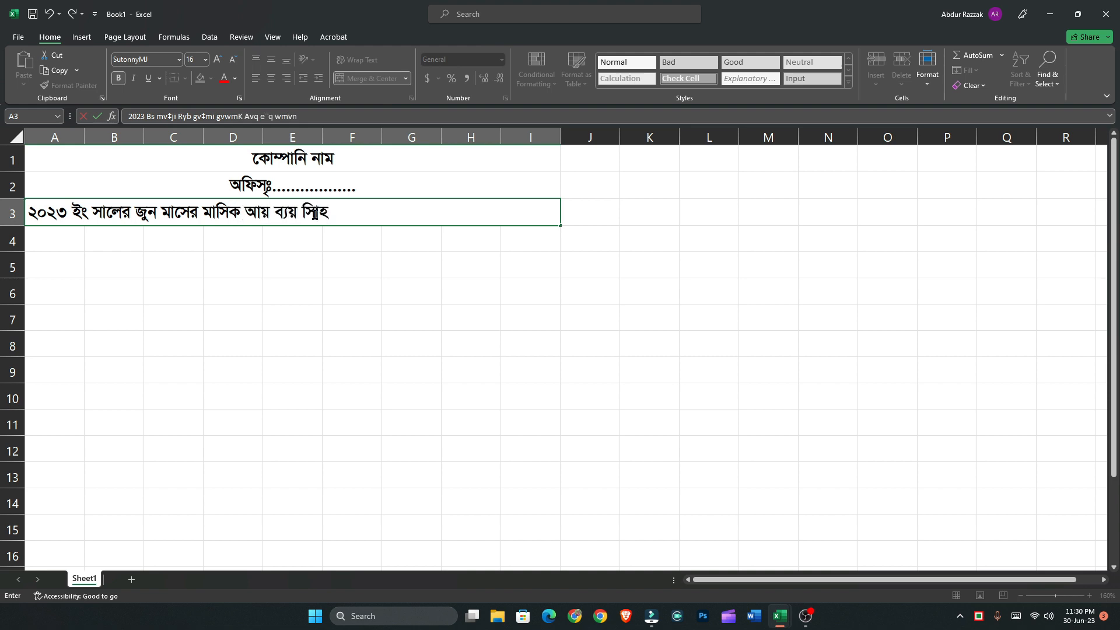
text( e¨q wnm)
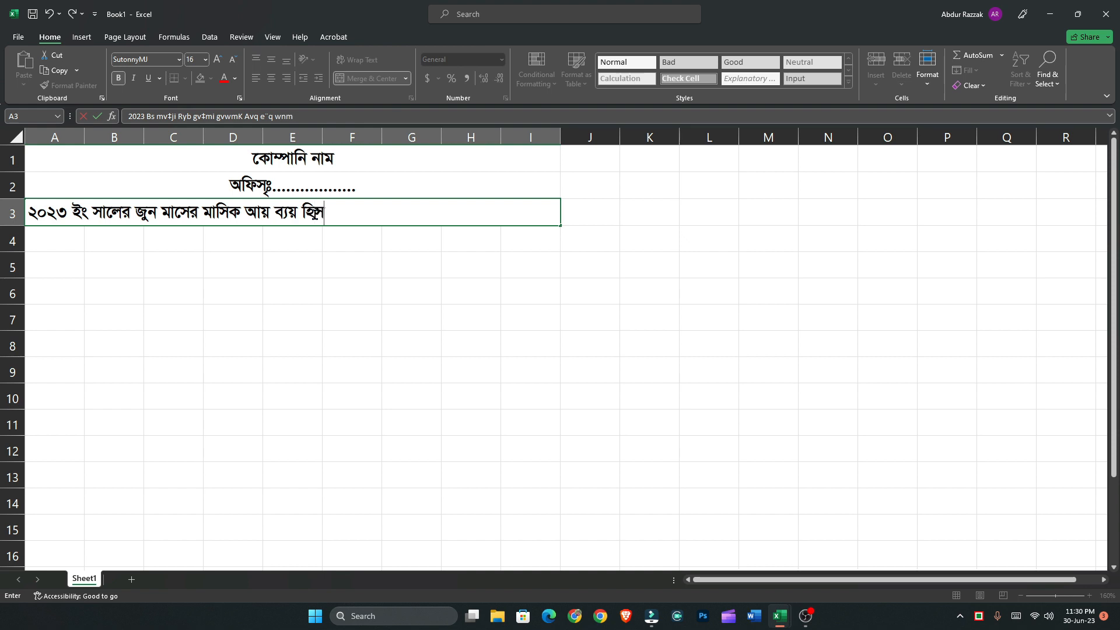
text(v‡ei Zv)
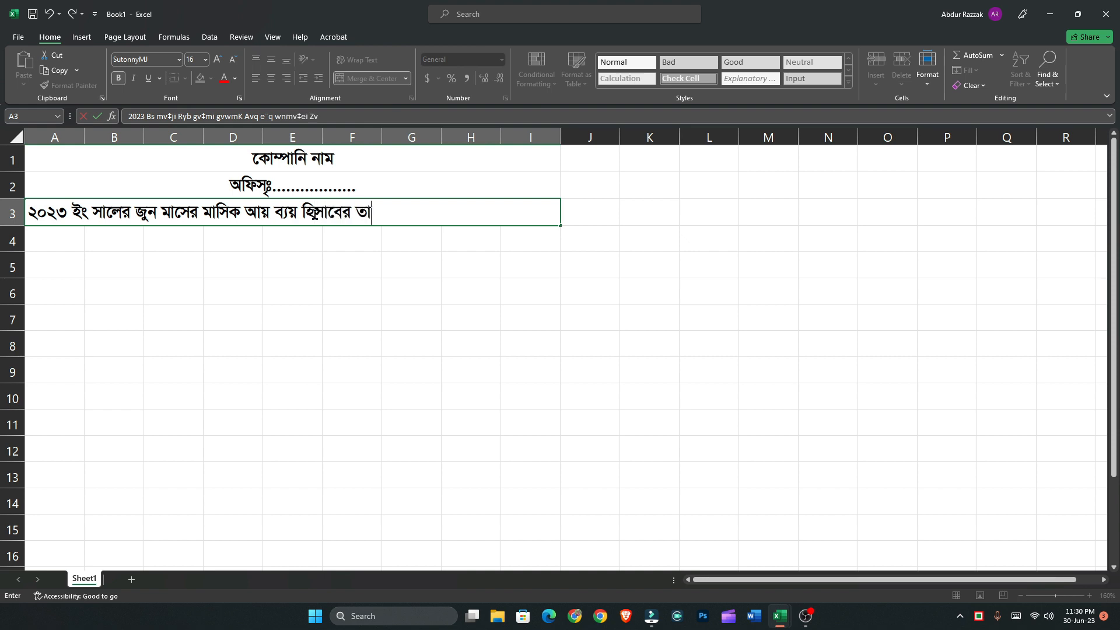
text(wjKv)
click(344, 240)
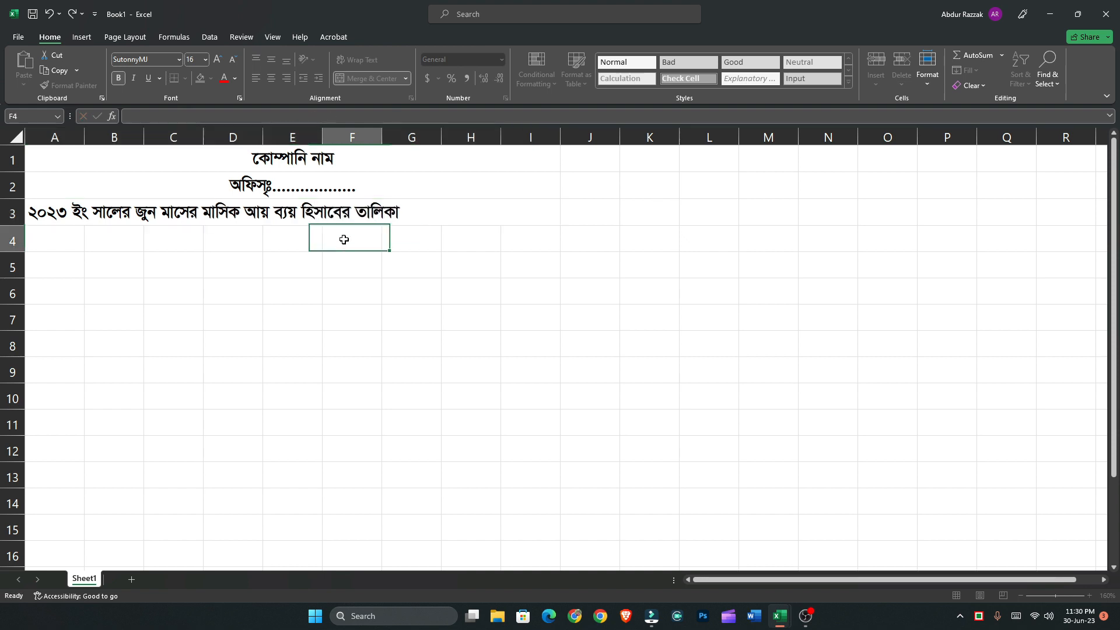
Center the sheet title horizontally in the merged cell in row 3
click(340, 216)
click(270, 82)
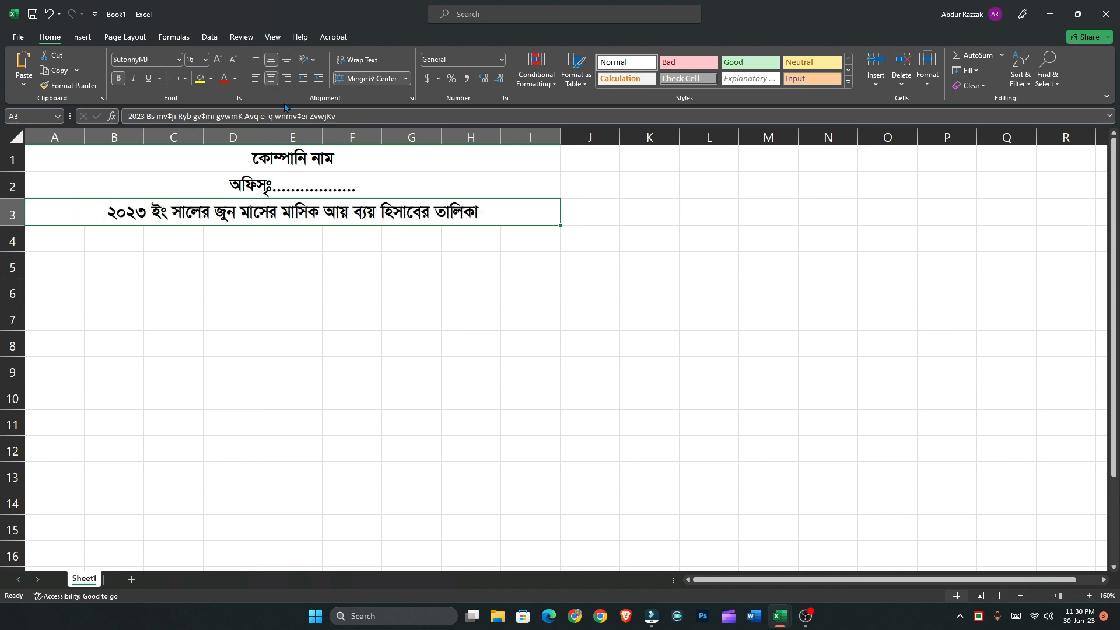
drag(309, 165, 319, 206)
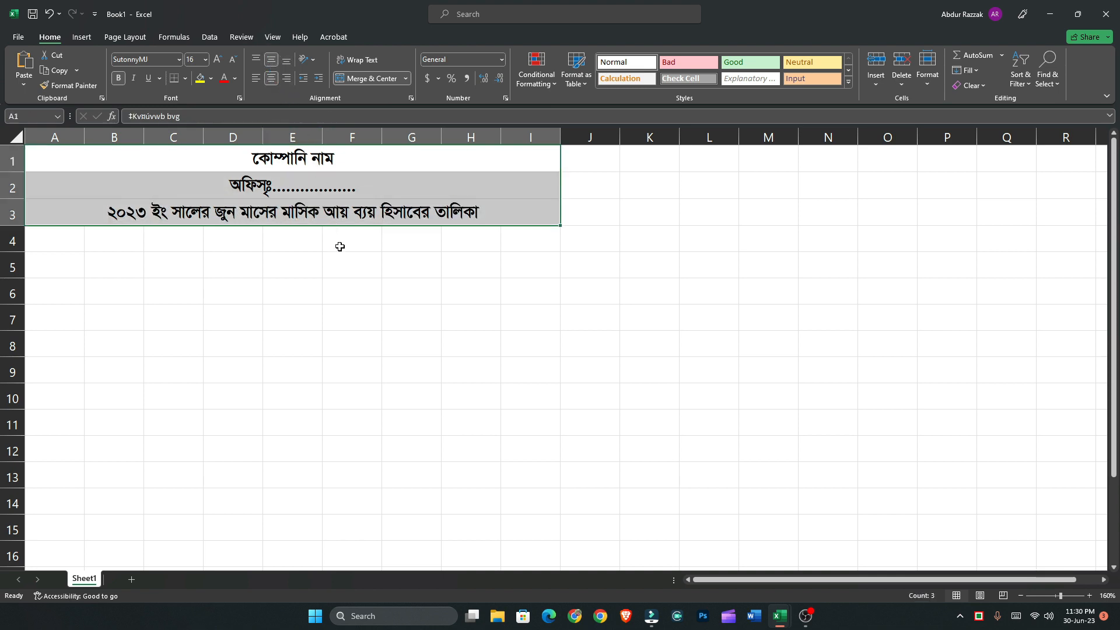
click(257, 254)
Merge and center A4:D4 and, separately, F4:I4, leaving E4 between the two merged cells
drag(55, 238, 210, 238)
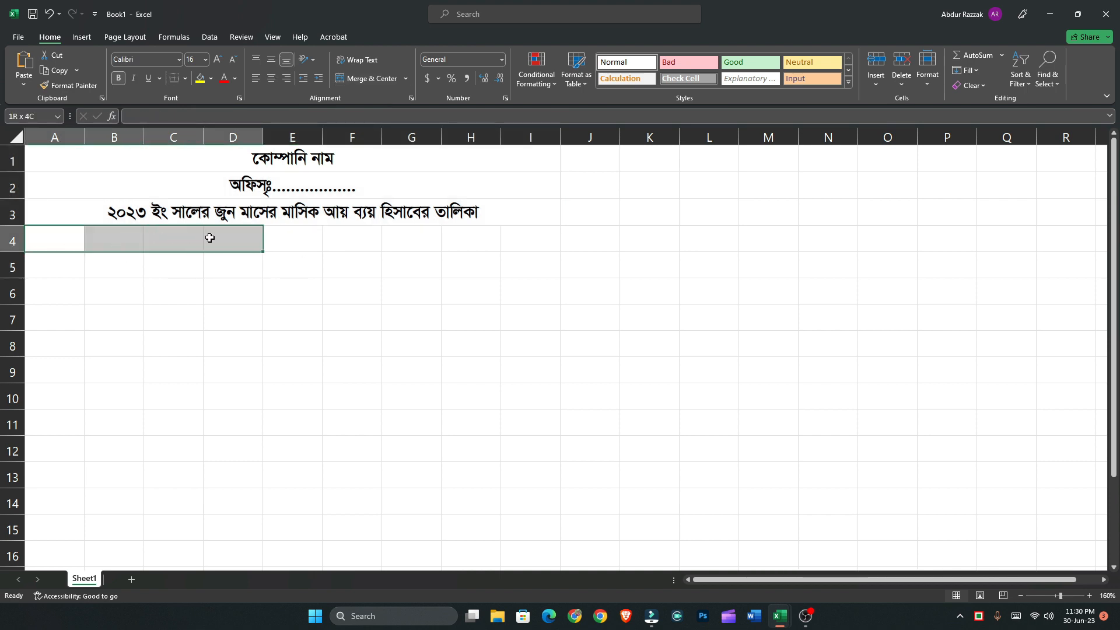
click(363, 79)
drag(351, 242, 513, 239)
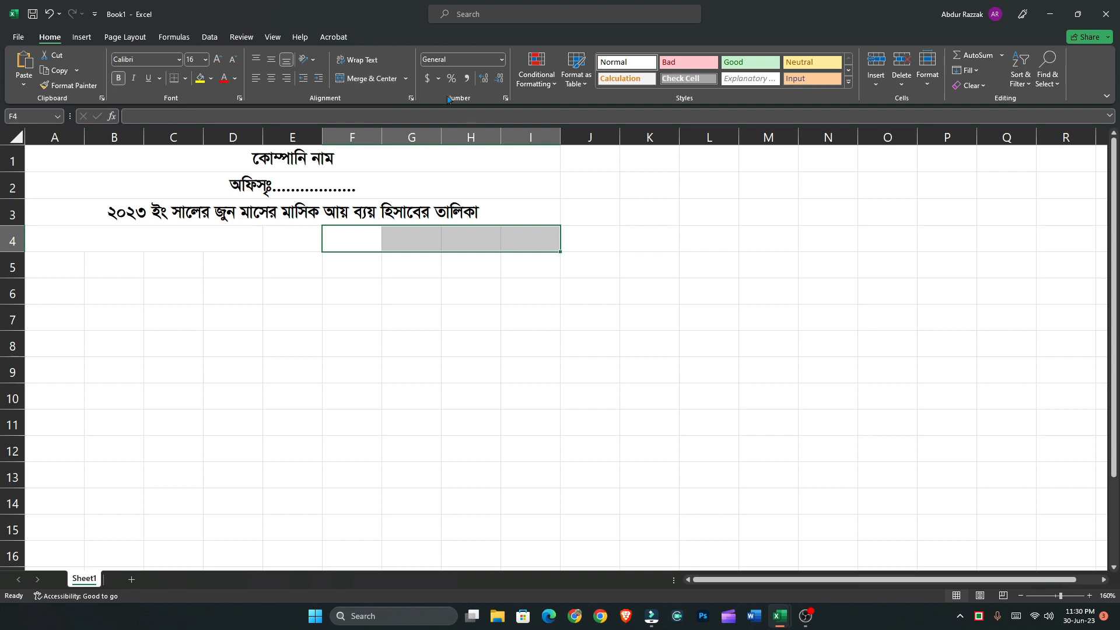
click(363, 79)
click(163, 239)
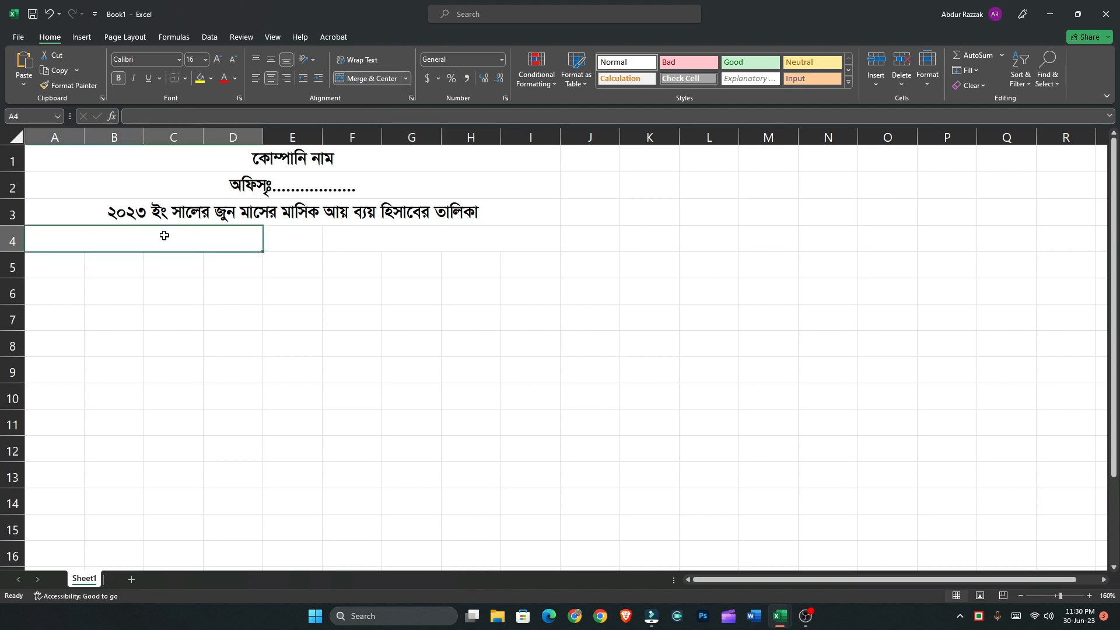
text(Av)
key(BackSpace)
key(BackSpace)
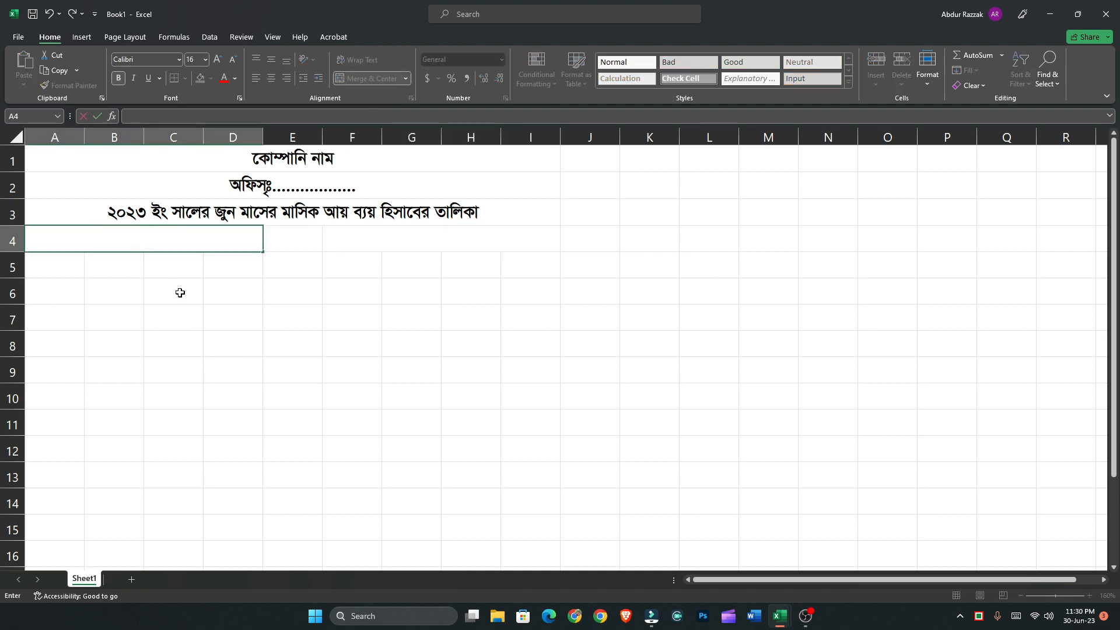
click(92, 293)
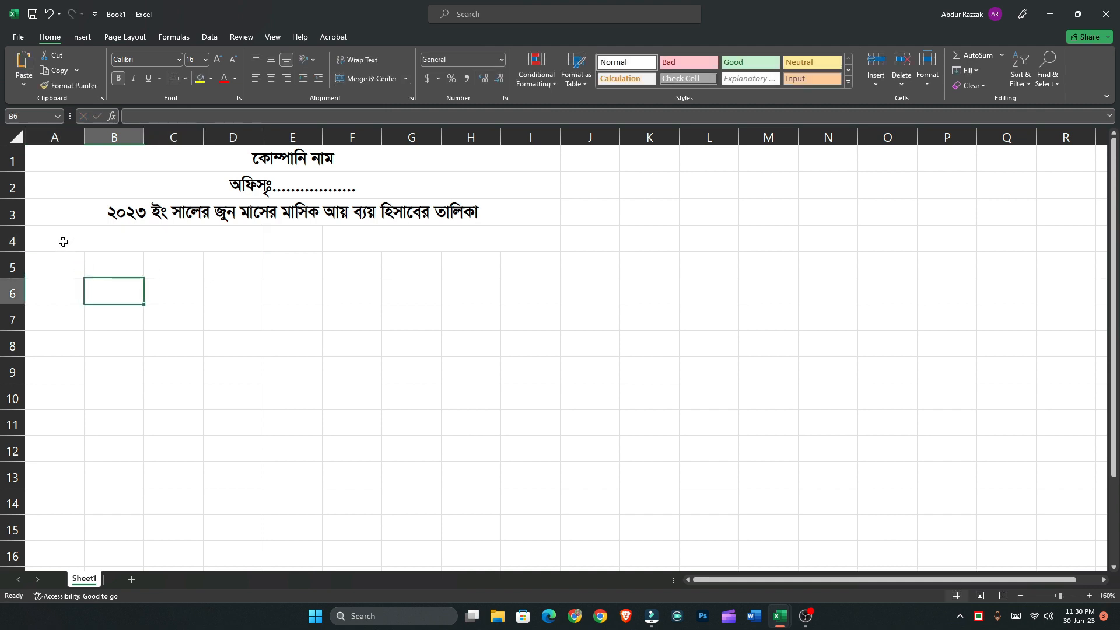
Set the font of A4:D5 and F4:I5 to SutonnyMJ
drag(47, 261, 235, 241)
click(156, 60)
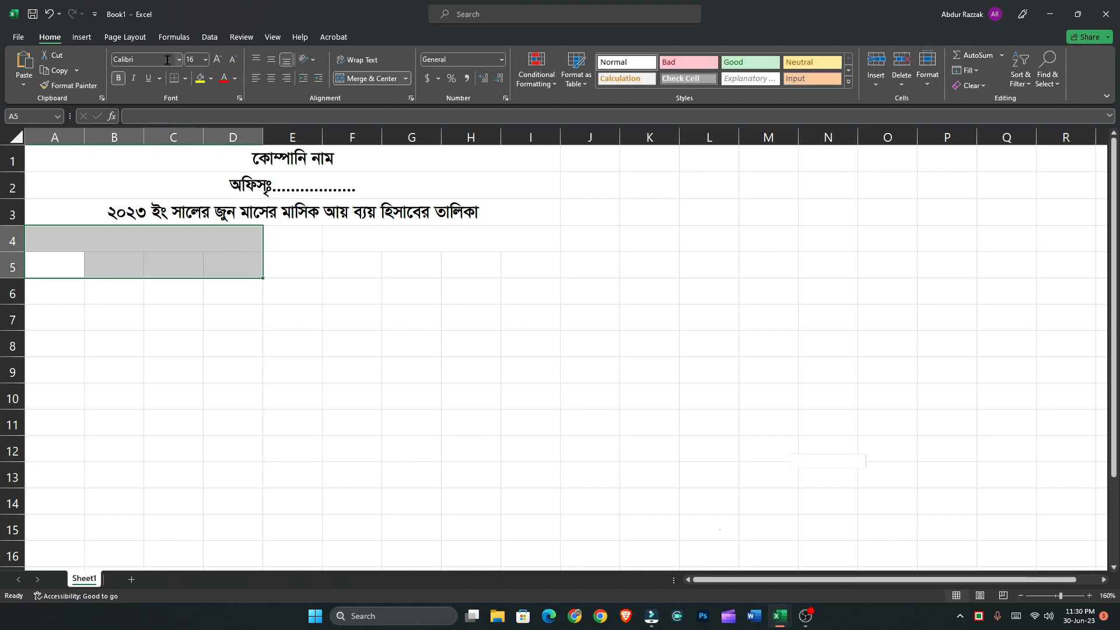
text(SutonnyMJ)
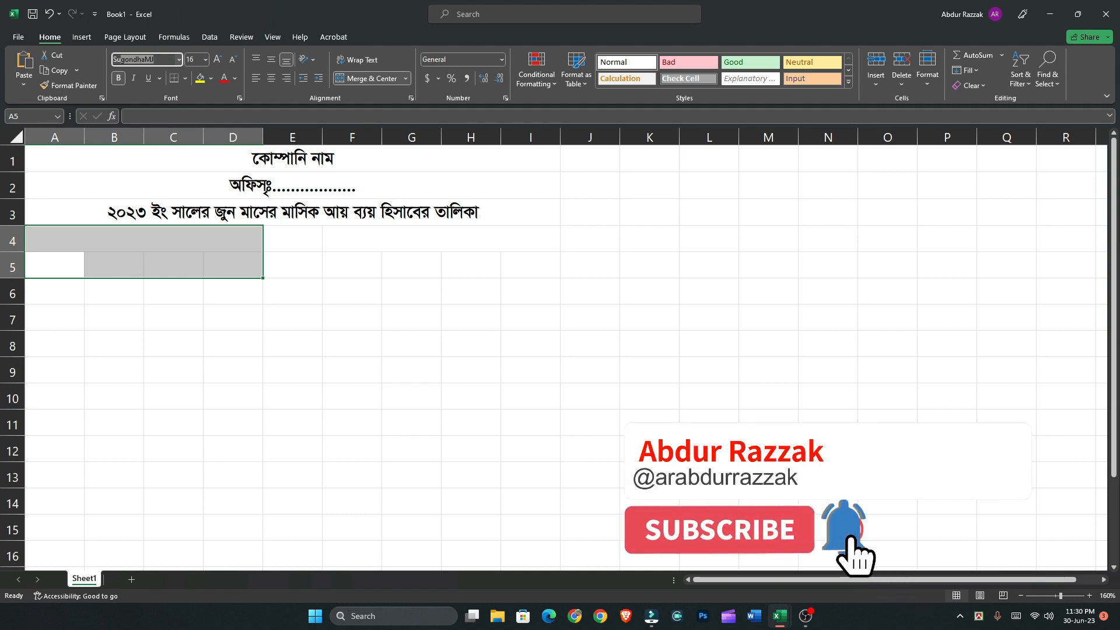
key(Return)
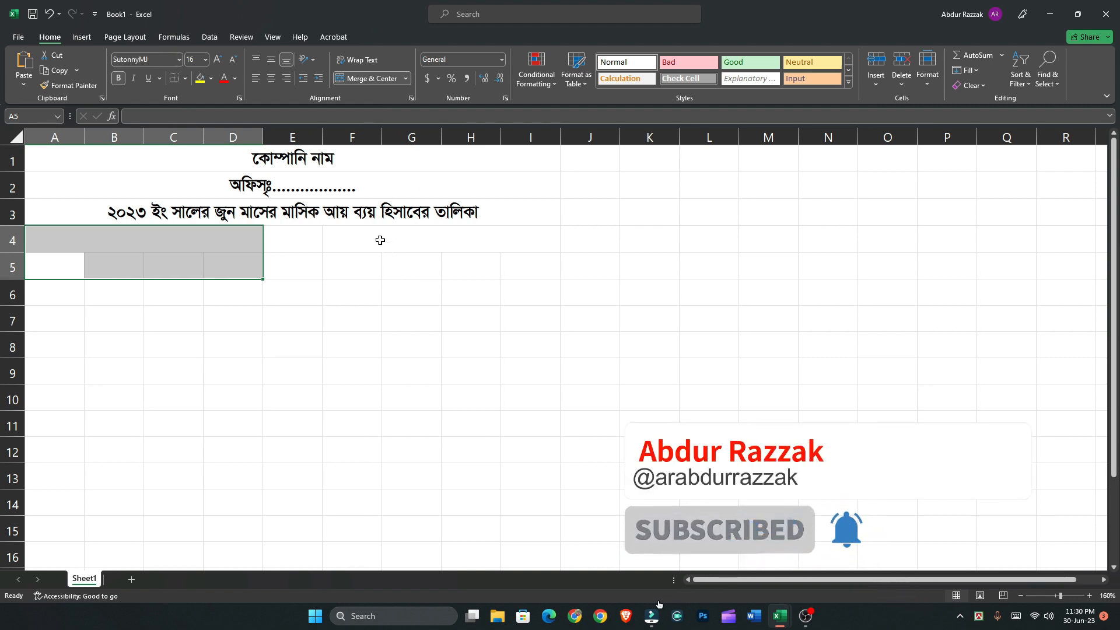
drag(375, 243, 528, 266)
click(155, 60)
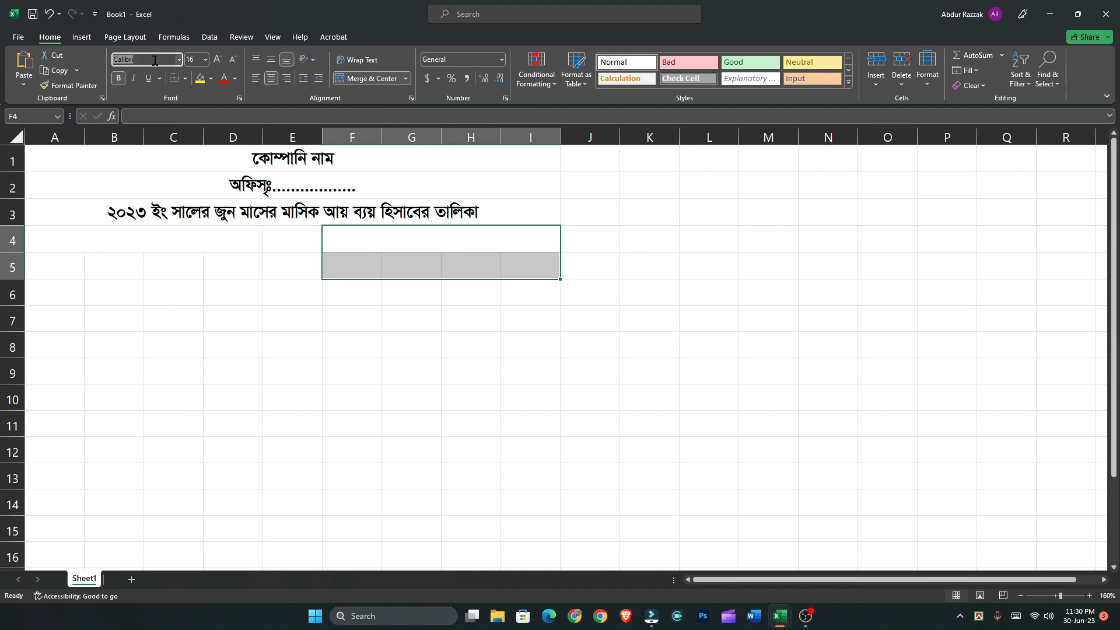
text(SutonnyMJ)
key(Return)
Enter the section headings "আয়" in merged cell A4:D4 and "ব্যয়" in merged cell F4:I4
click(94, 242)
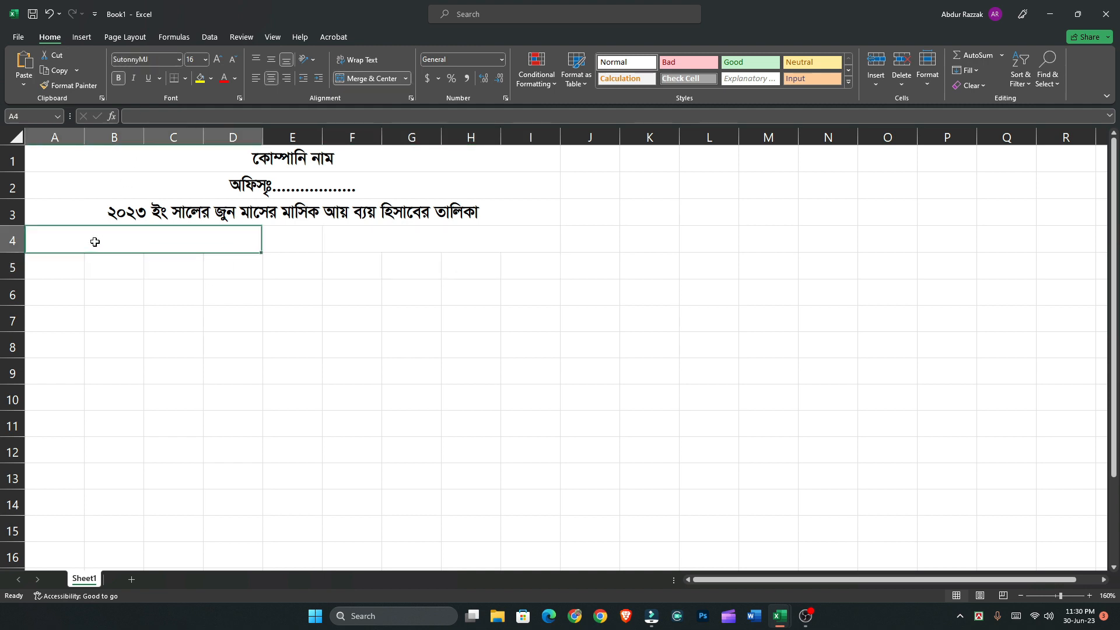
text(আয়)
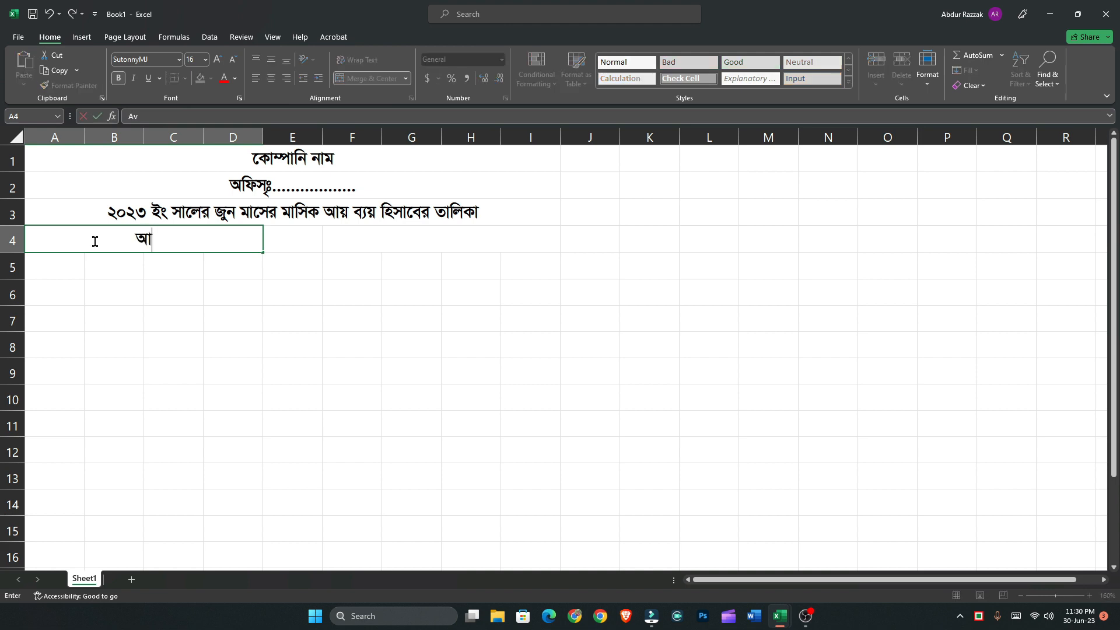
key(Tab)
key(Tab)
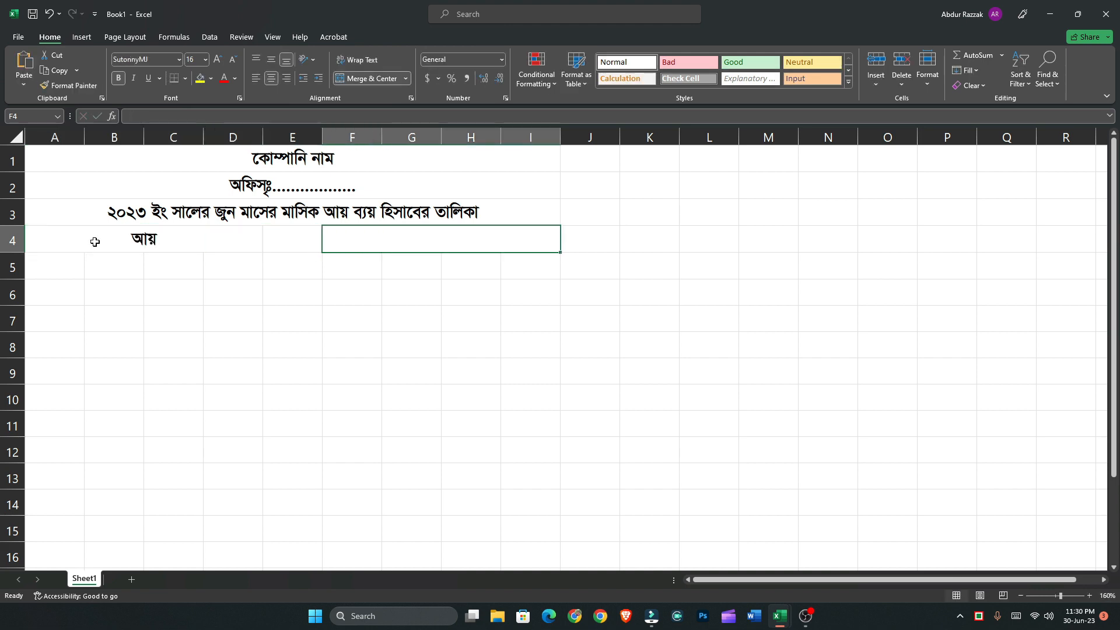
text(ব্যয়)
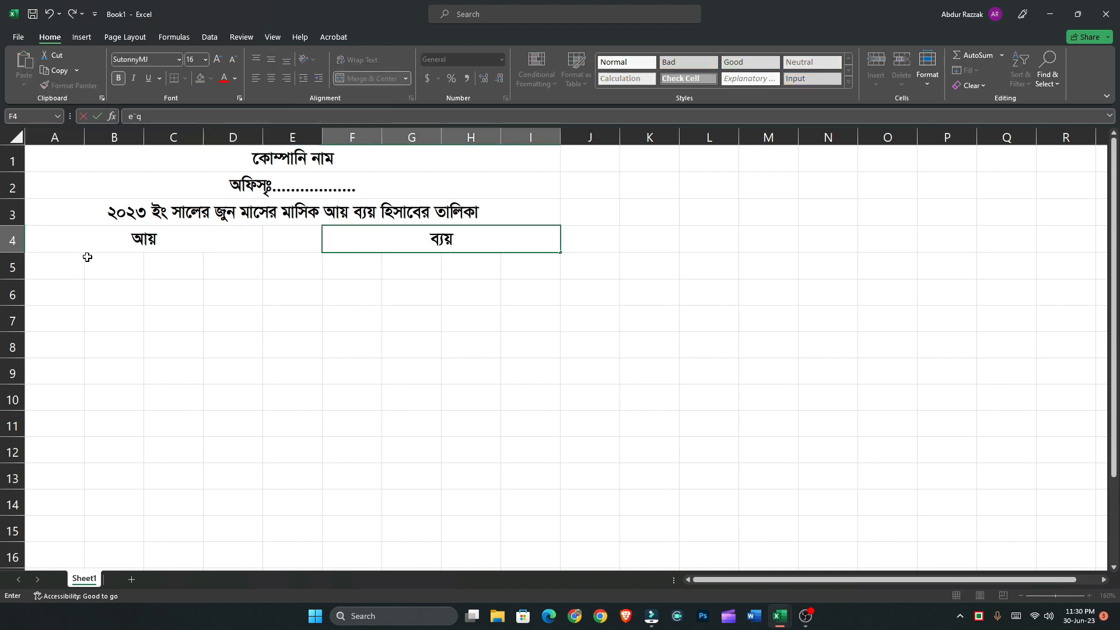
Enter the column headings "ক্র নং" in A5 and "তারিখ" in B5
click(52, 267)
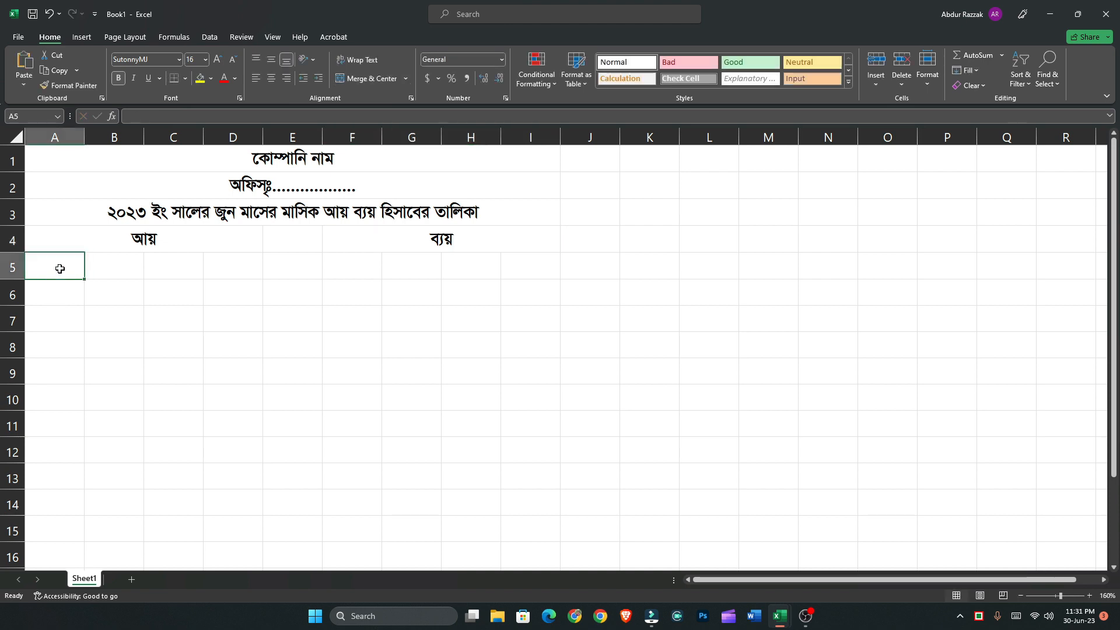
text(ক্র)
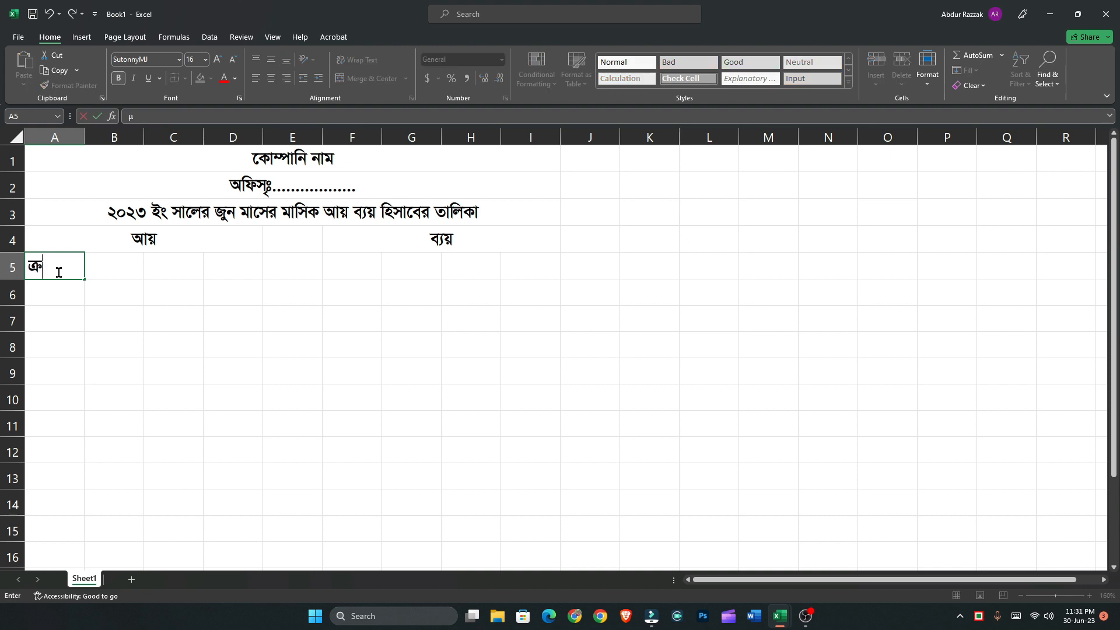
text( b)
key(Tab)
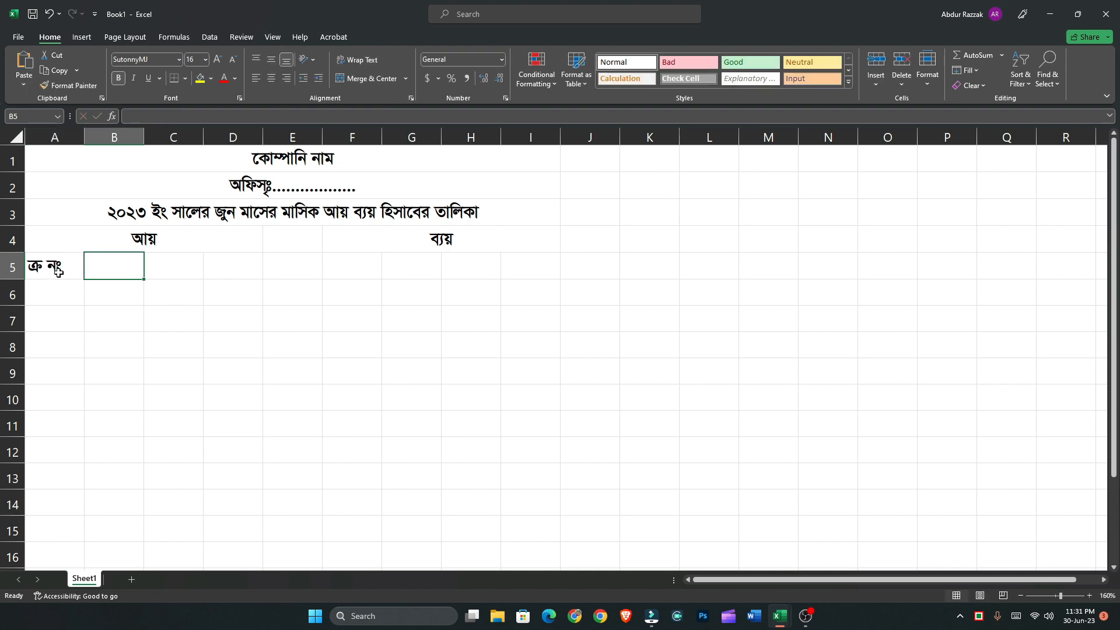
text(Zvwi)
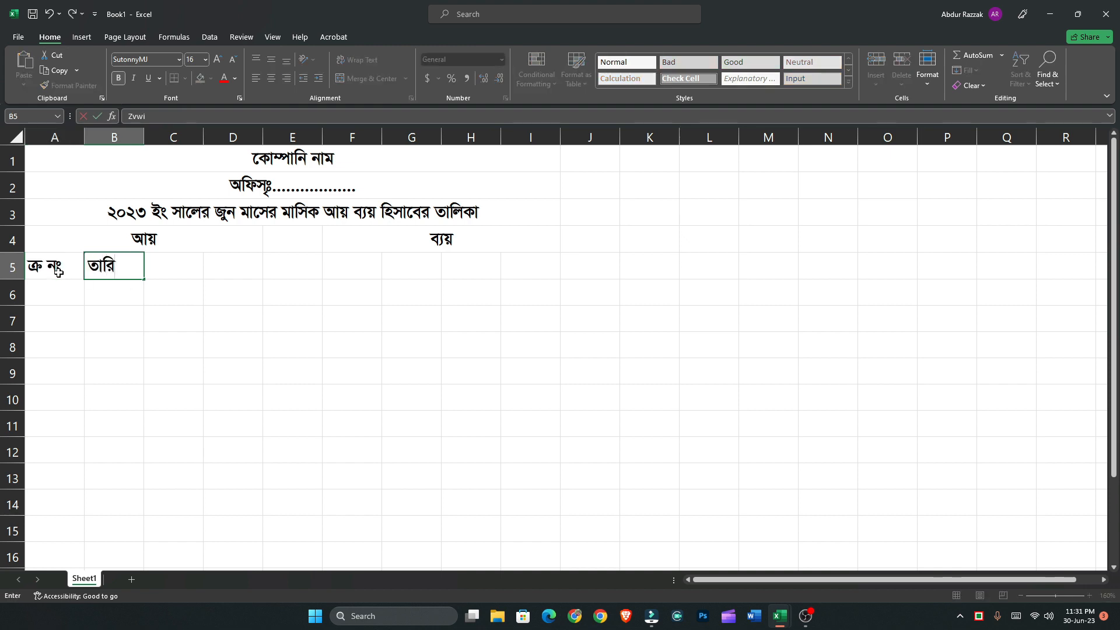
text(L)
key(Tab)
Enter the column headings "আয়ের উৎস" in C5 and "টাকা" in D5, and autofit column C's width
text(B)
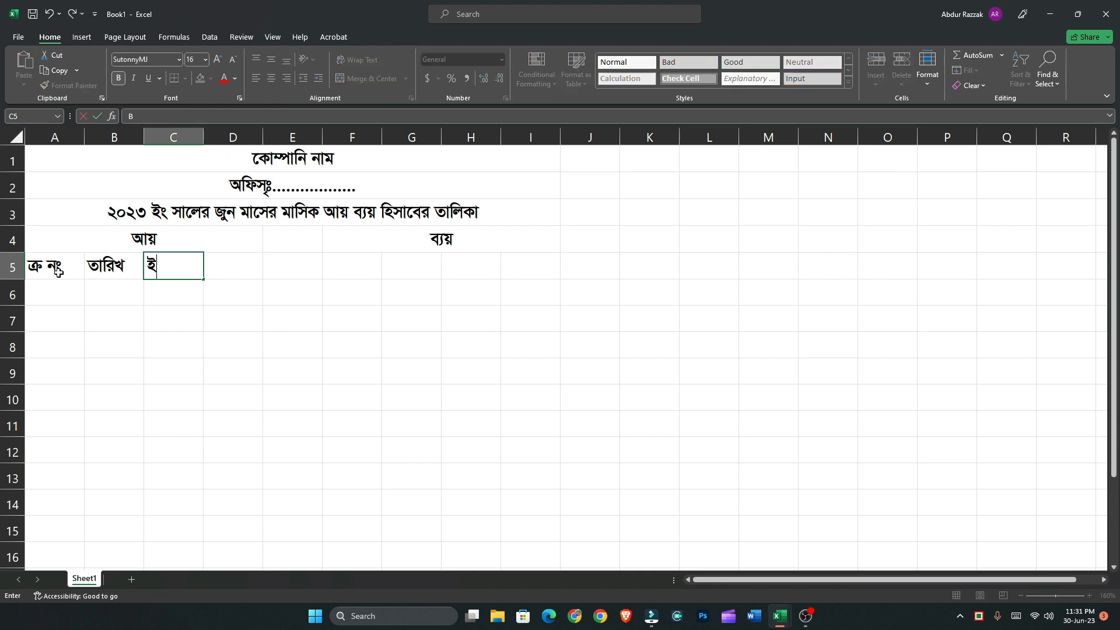
key(BackSpace)
text(Av‡qi D)
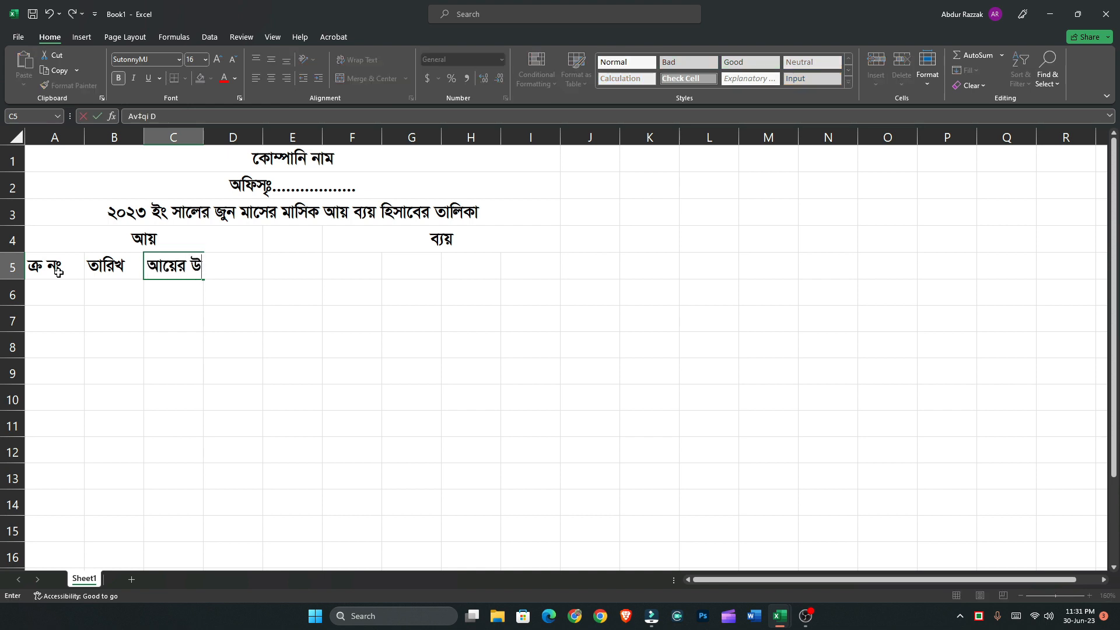
text(rm)
key(Tab)
text(UvKv)
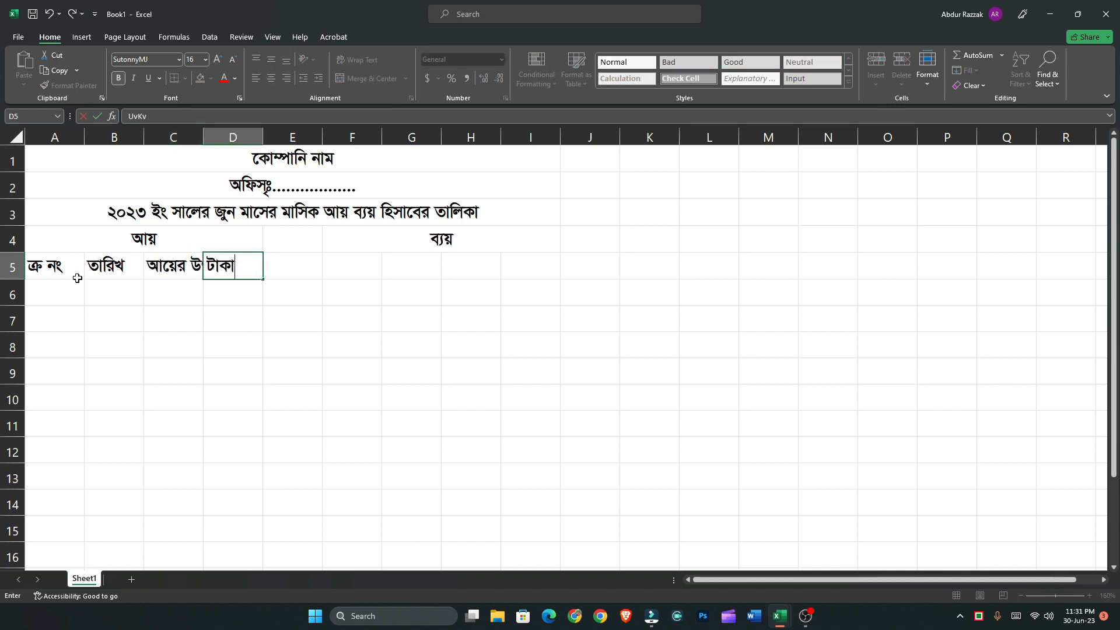
click(205, 318)
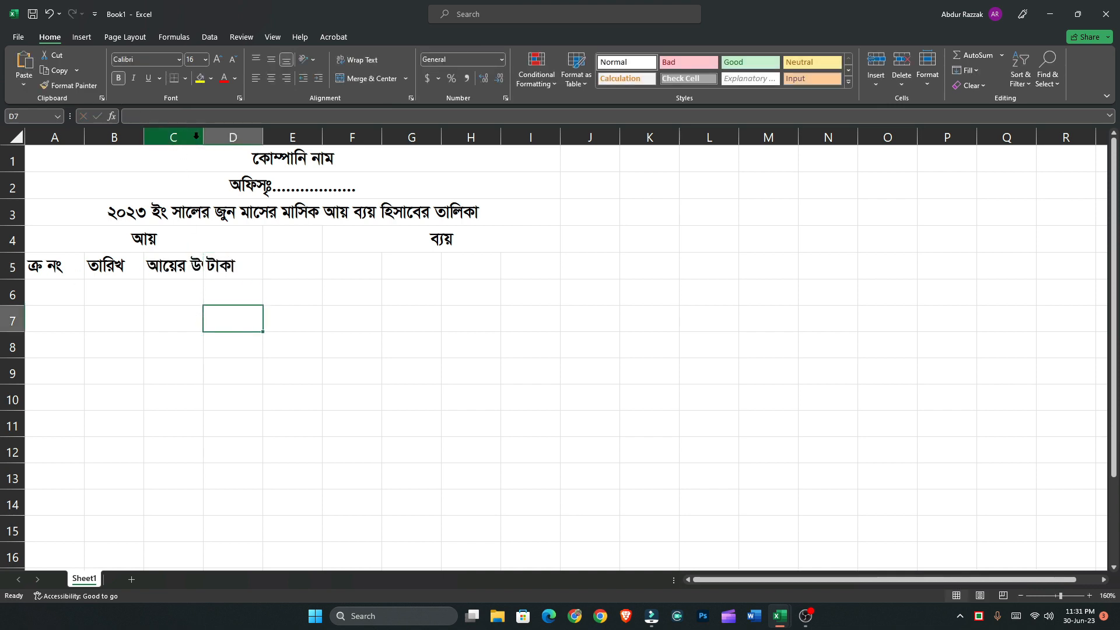
double_click(203, 137)
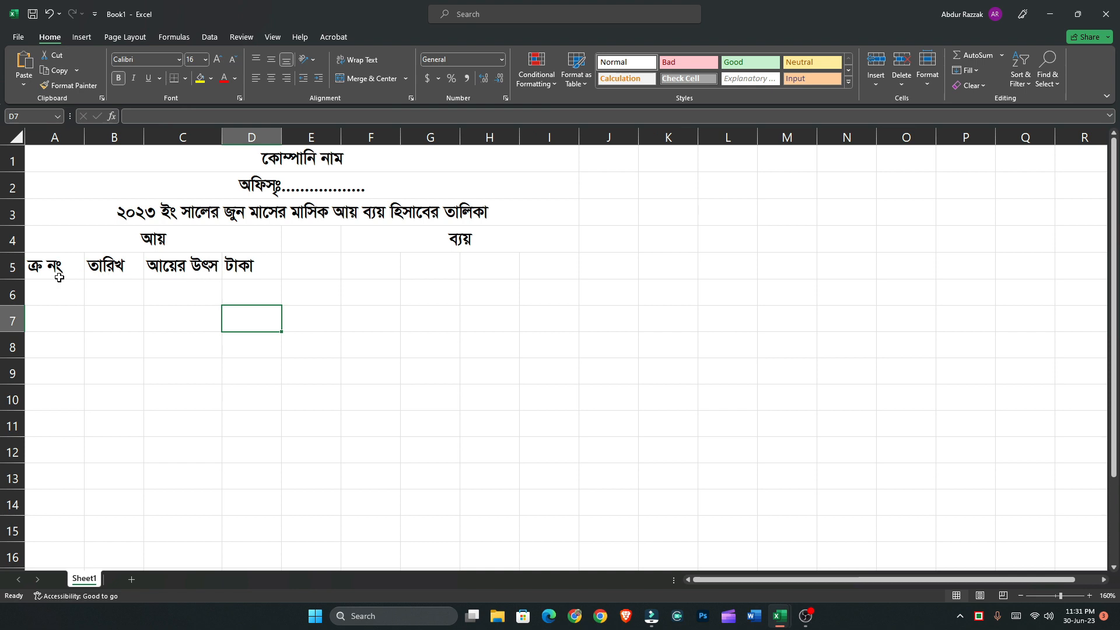
Copy the column headings from A5:D5 to F5:I5 under the expense section
drag(53, 269, 257, 268)
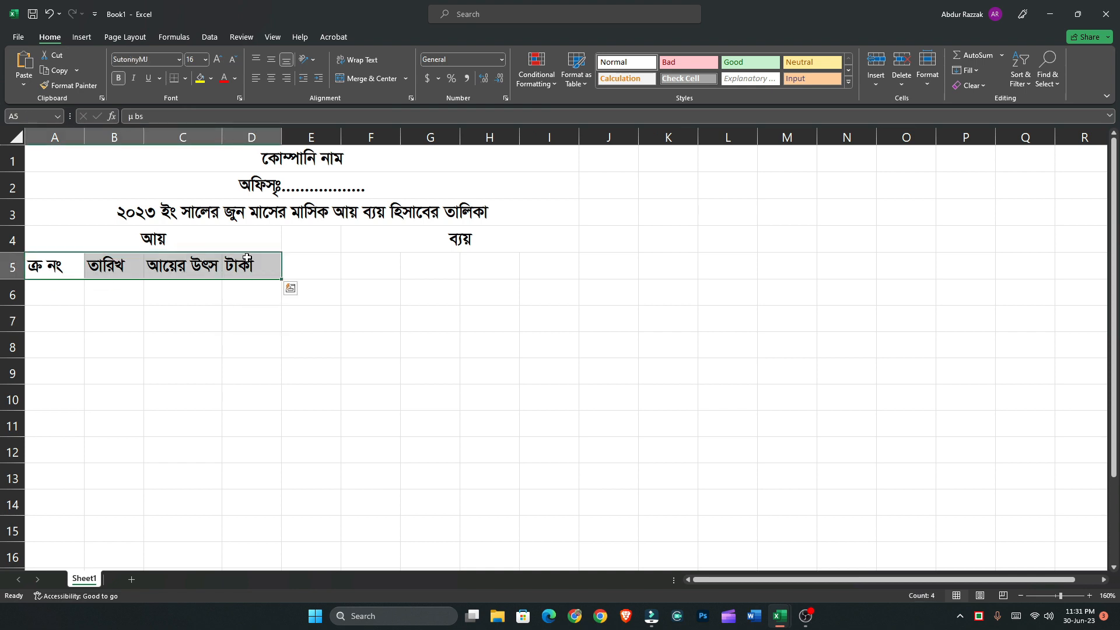
key(ctrl+c)
click(399, 274)
key(shift+Right)
key(shift+Right)
key(shift+Right)
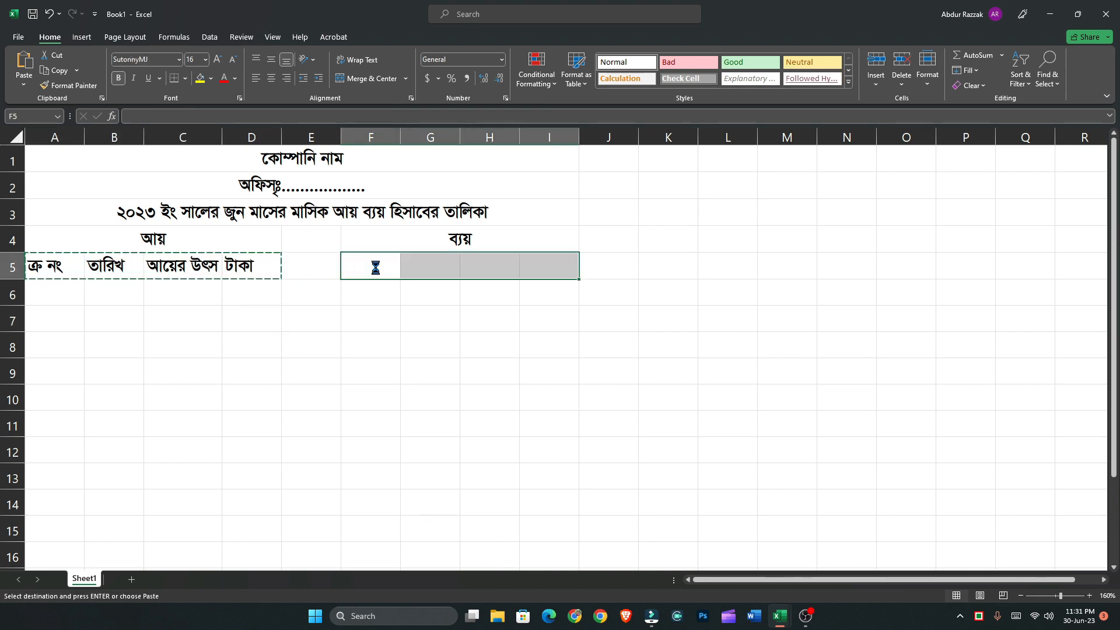
key(ctrl+v)
Change the copied source heading in H5 under the expense section to "ব্যয়ের উৎস"
double_click(492, 272)
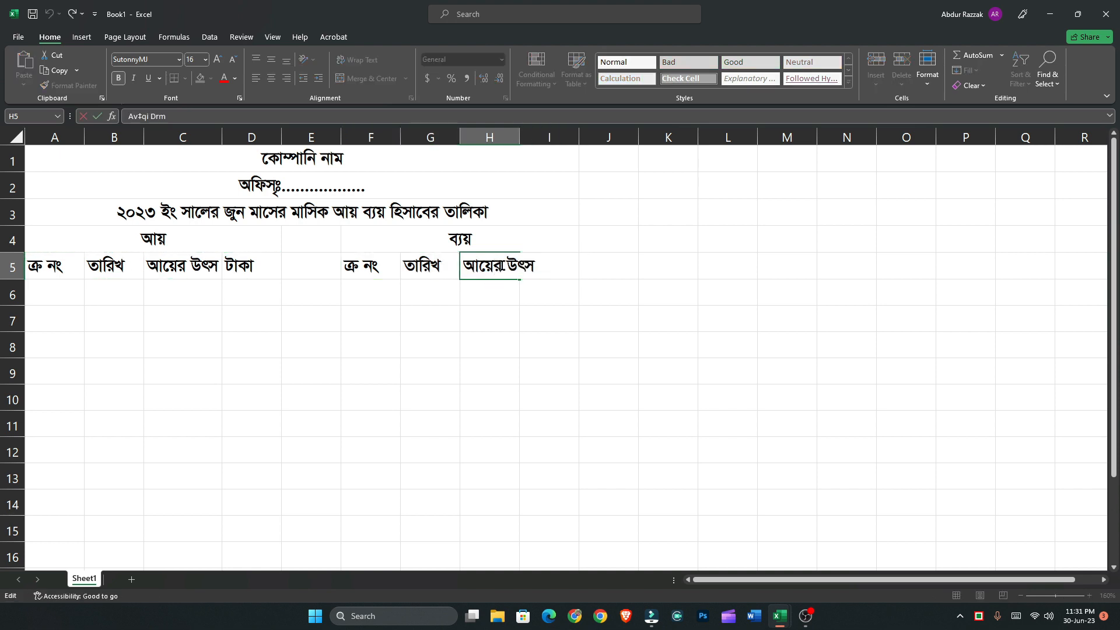
drag(501, 267, 425, 268)
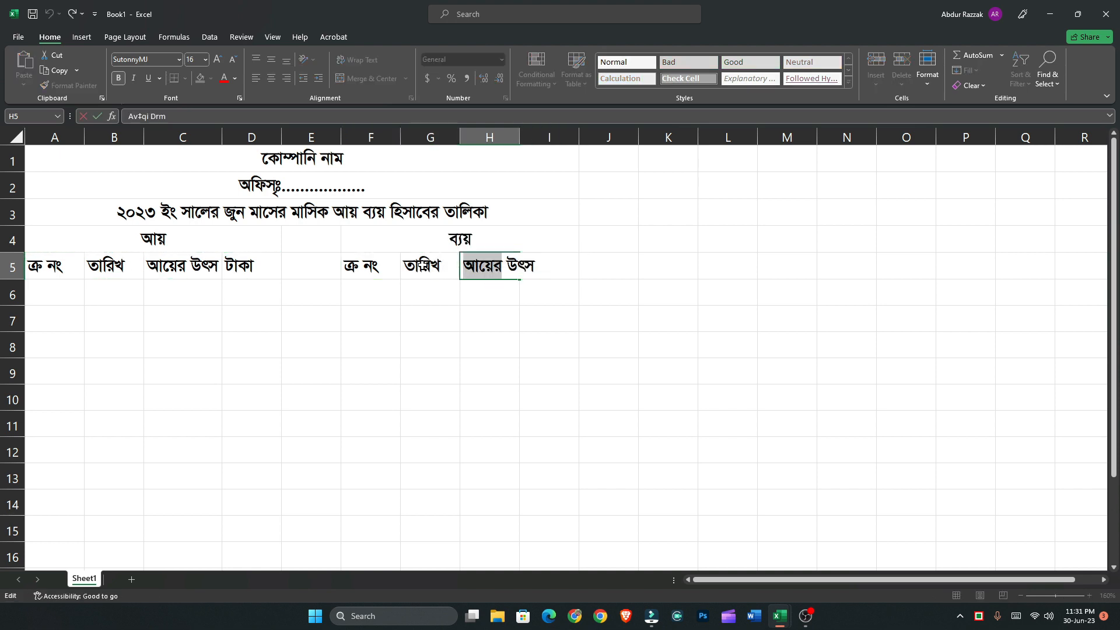
text(e¨‡qi)
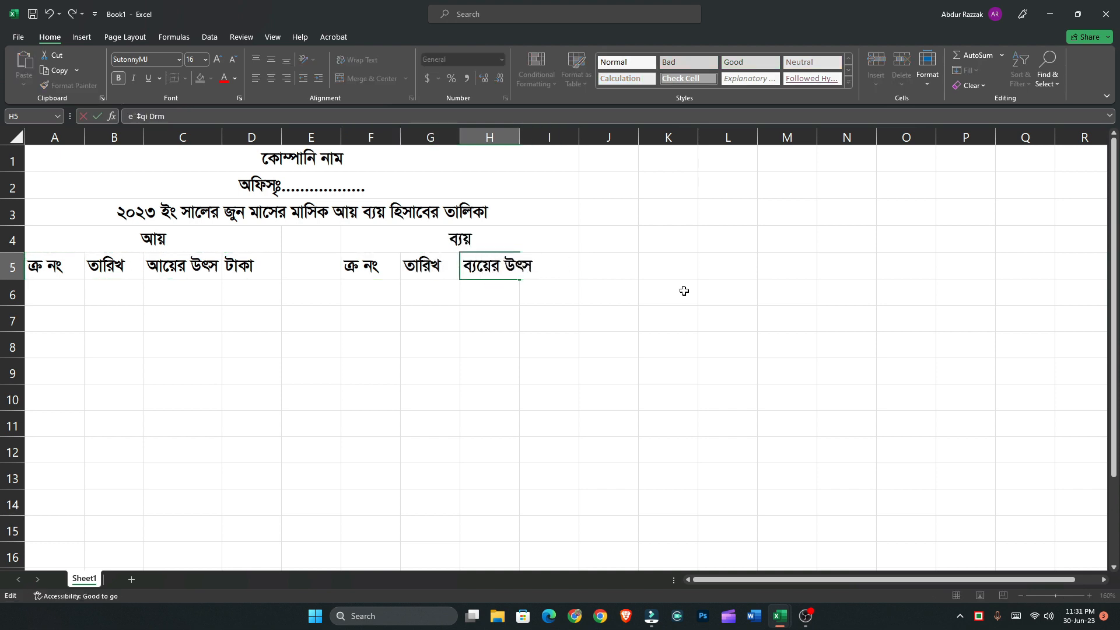
click(512, 312)
Widen source columns H and C to a little over twice the width of column A
double_click(519, 136)
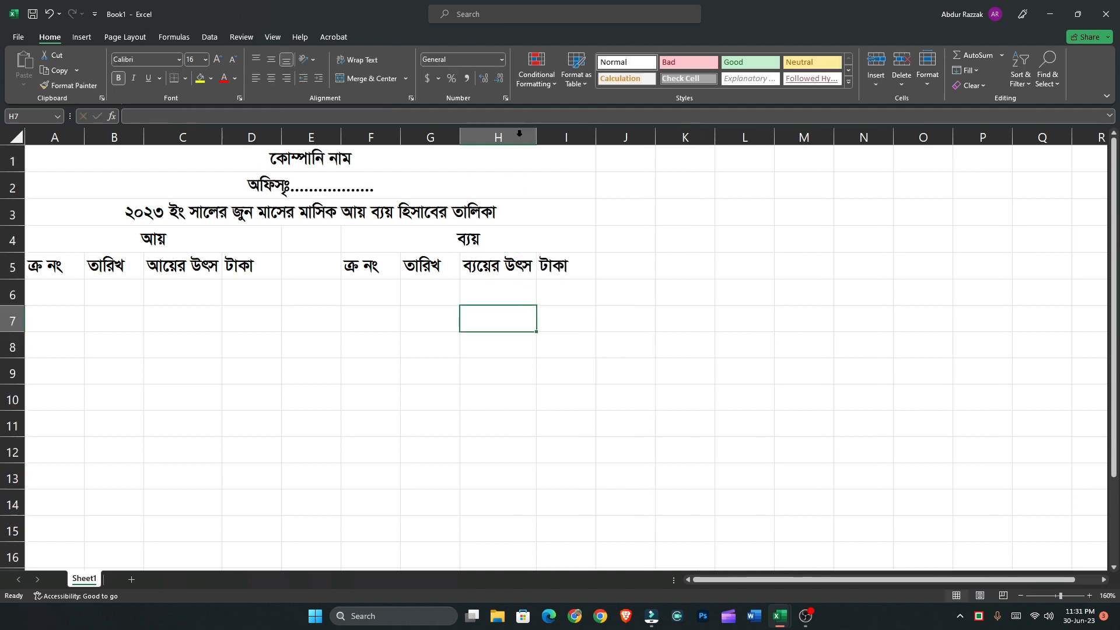
drag(536, 136, 596, 140)
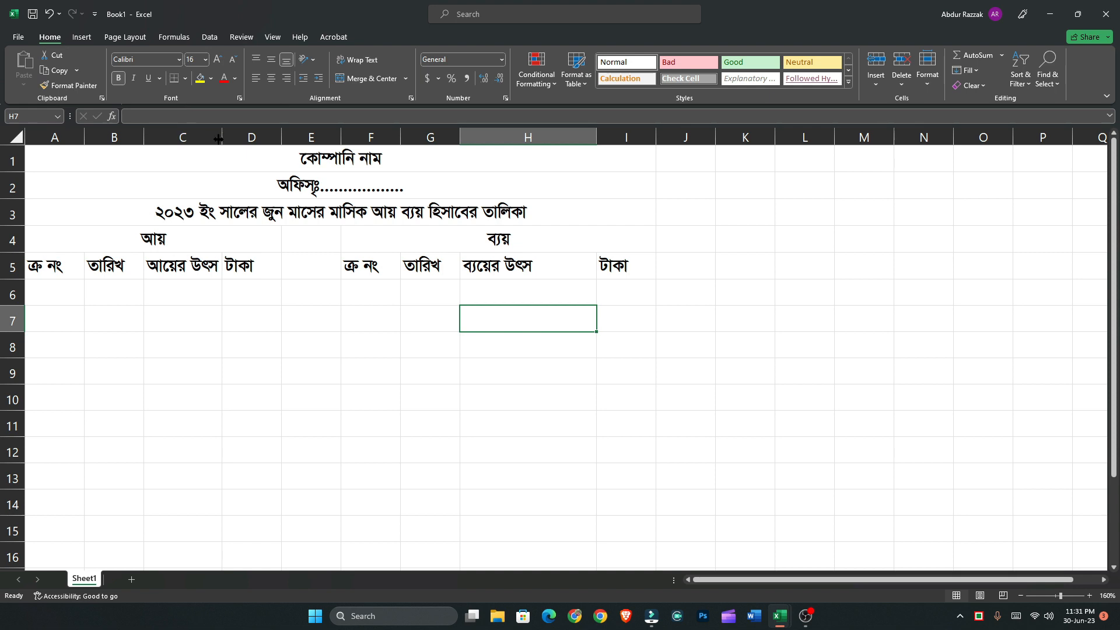
drag(222, 134, 281, 153)
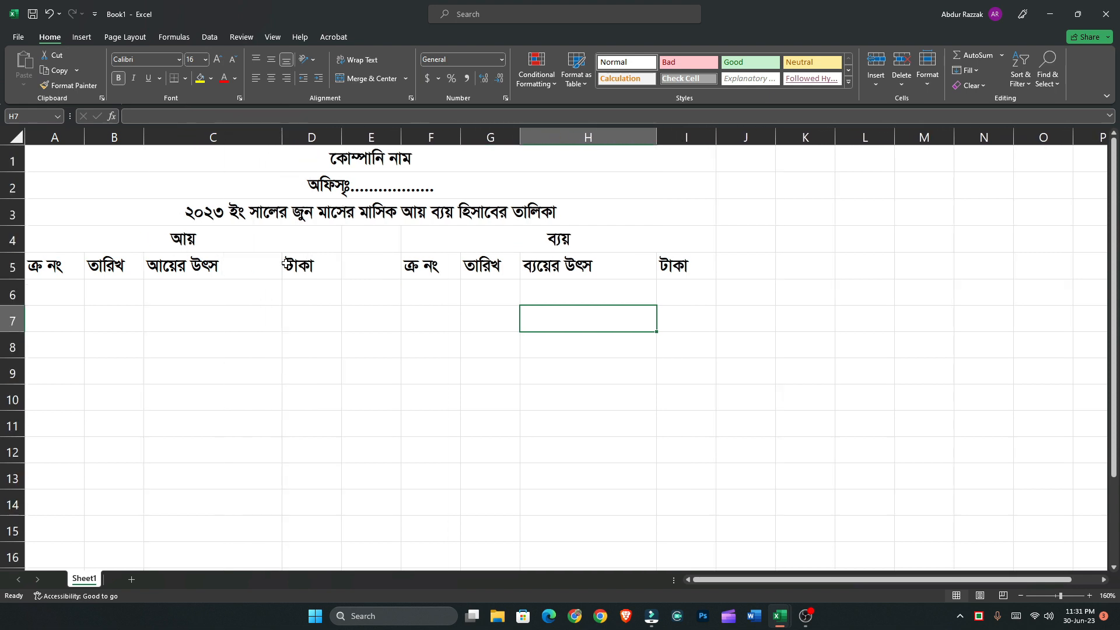
Center the column headings horizontally across row 5
click(12, 267)
click(271, 79)
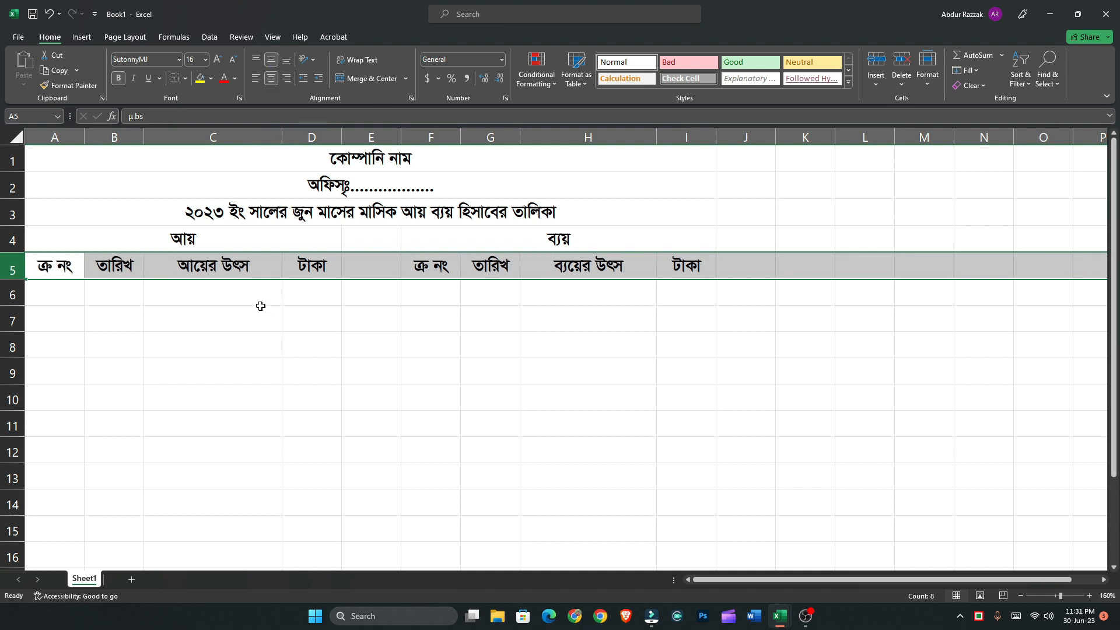
click(245, 316)
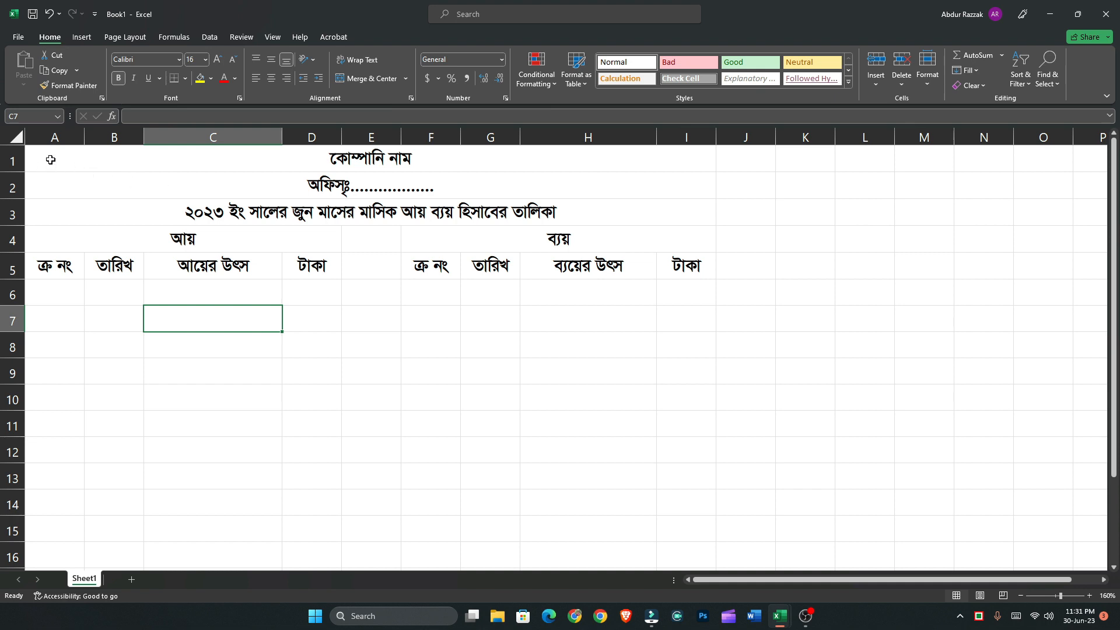
Fill the title and section heading rows A1:I4 with Gold, Accent 4, Lighter 40%
drag(51, 159, 146, 230)
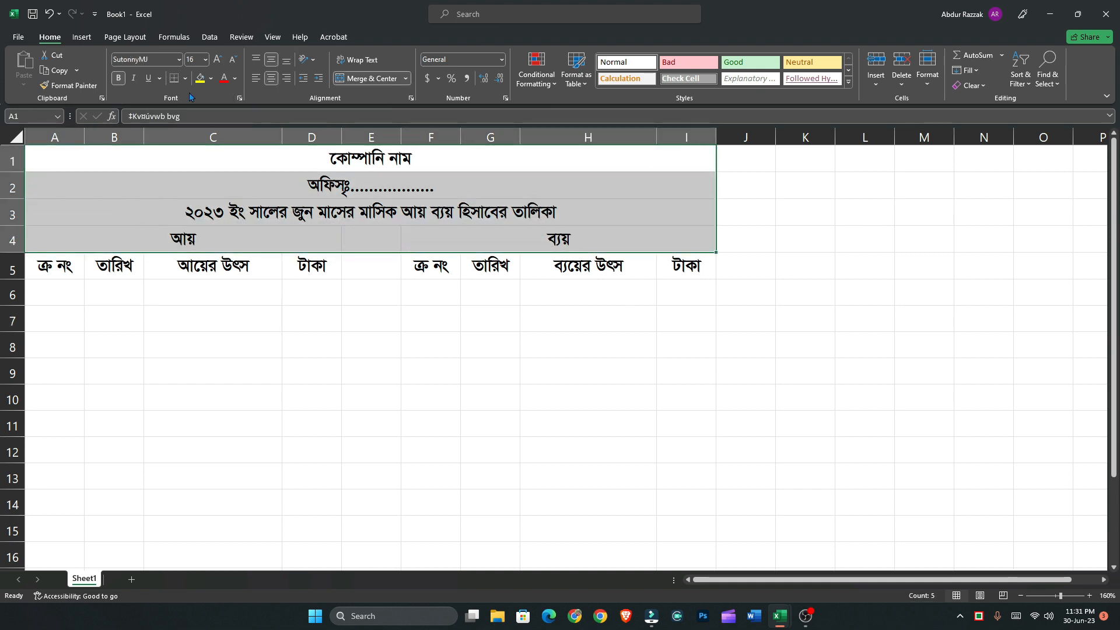
click(200, 78)
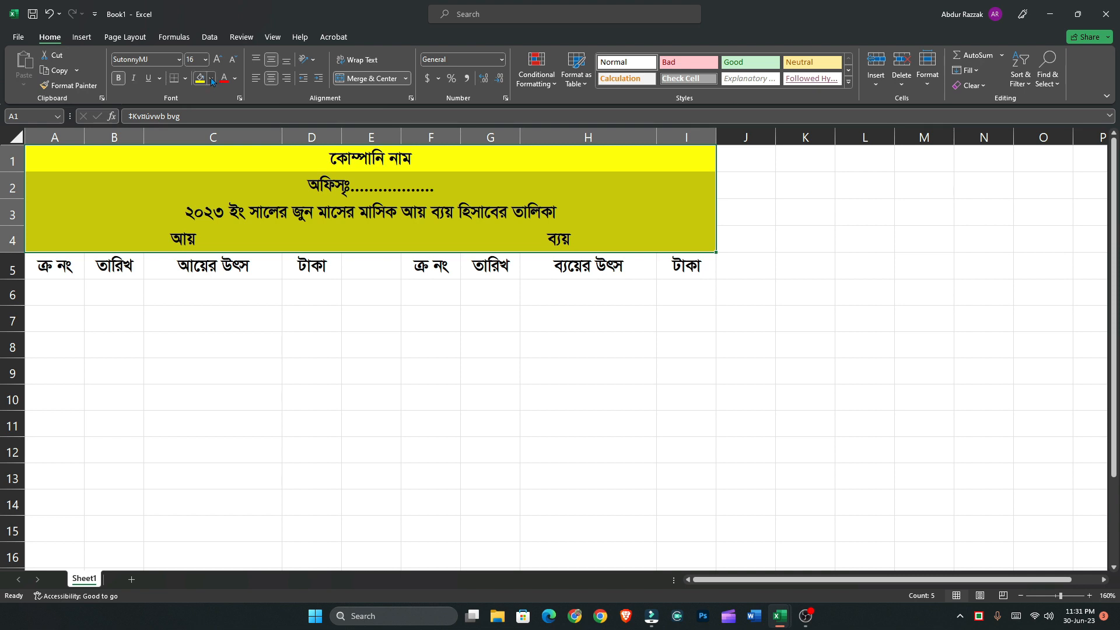
click(211, 78)
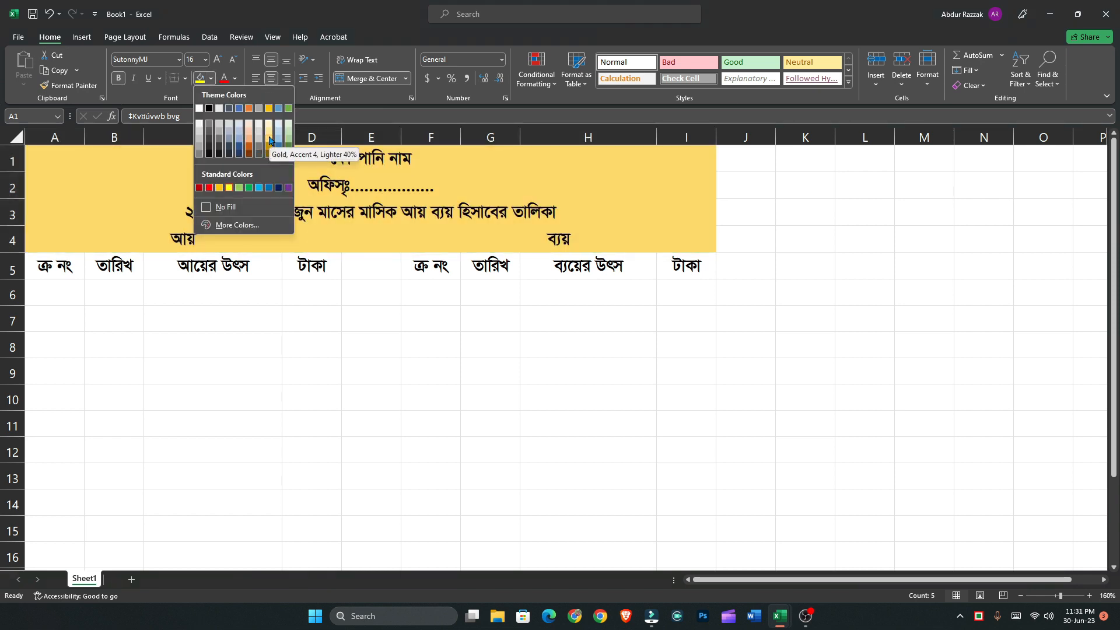
click(269, 143)
Fill the column headings in A5:D5 and F5:I5 with light blue
click(35, 272)
drag(130, 268, 288, 266)
click(211, 81)
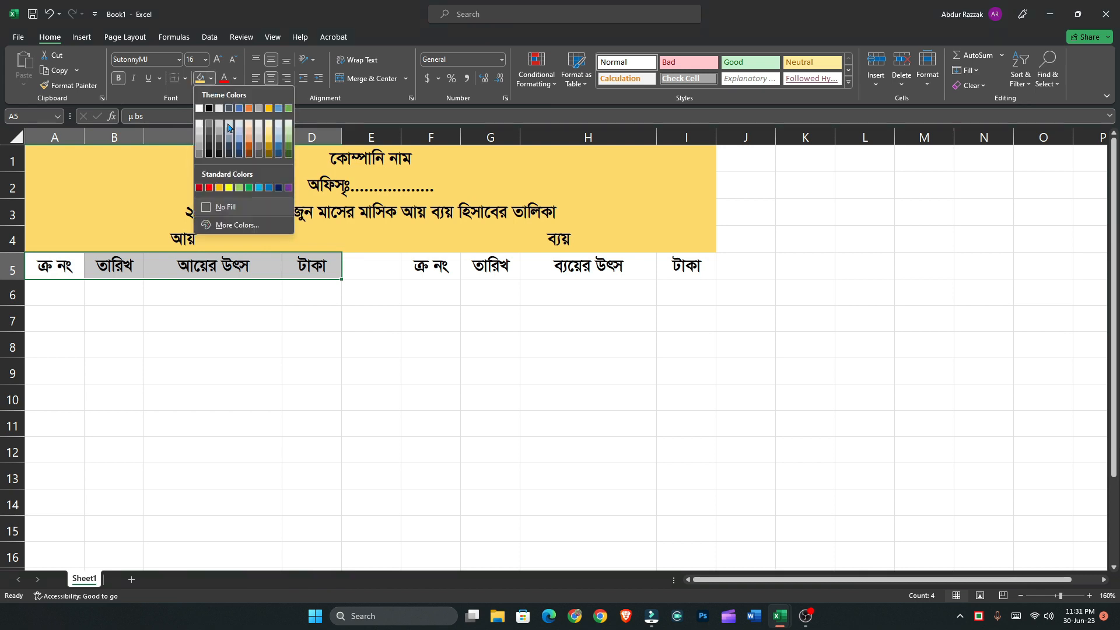
click(277, 143)
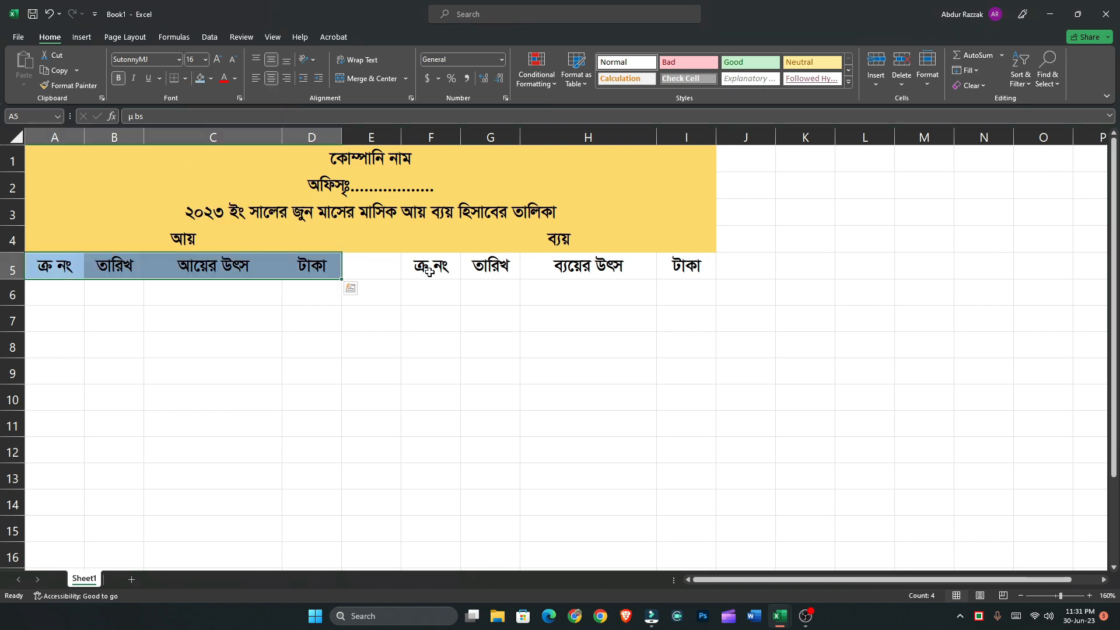
drag(421, 267, 700, 266)
click(201, 79)
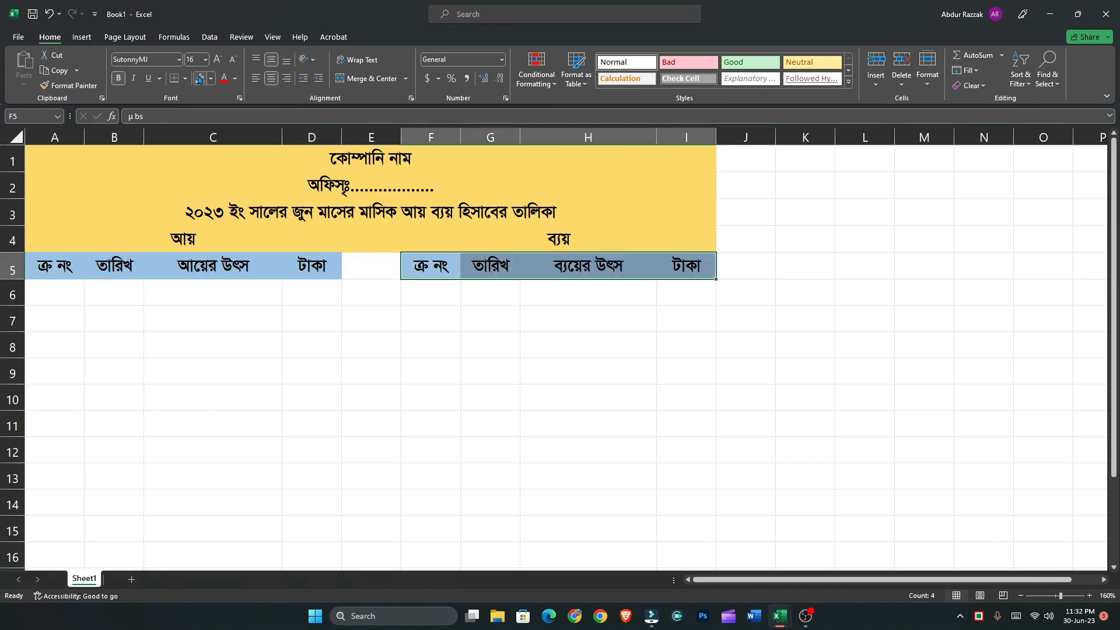
Set the font color of the headings in F5:I5 and A5:D5 to white
click(235, 78)
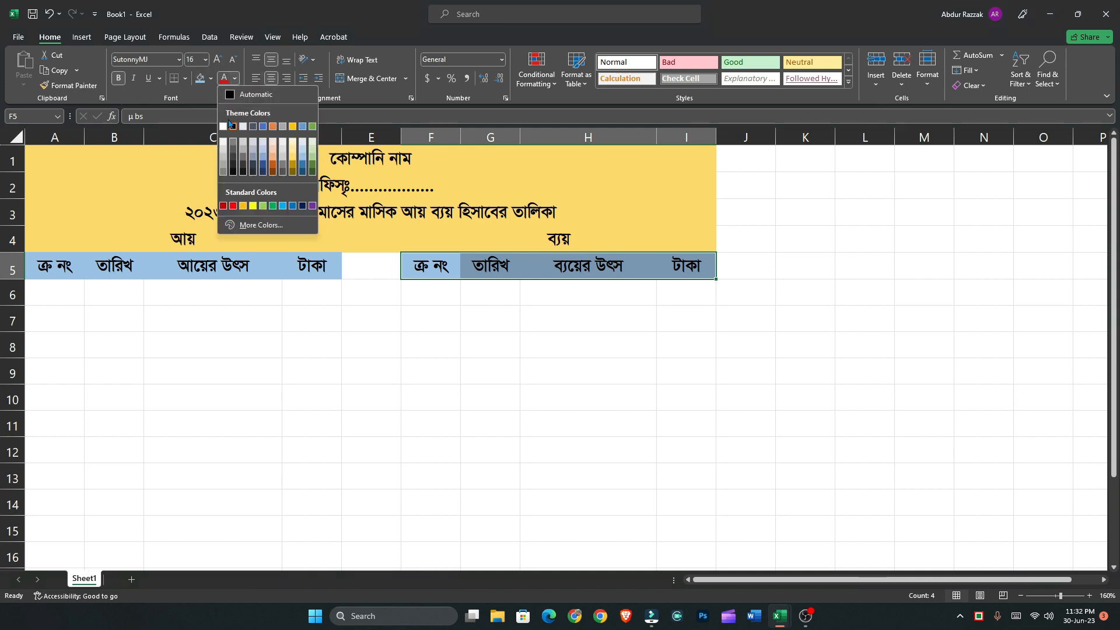
click(224, 127)
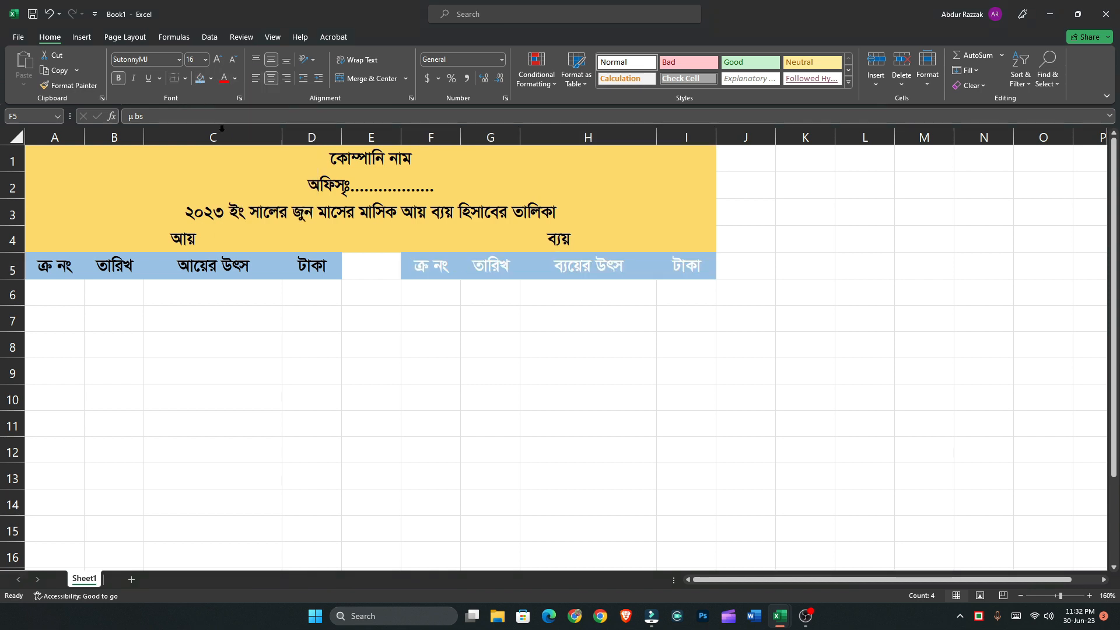
drag(321, 265, 61, 262)
click(222, 82)
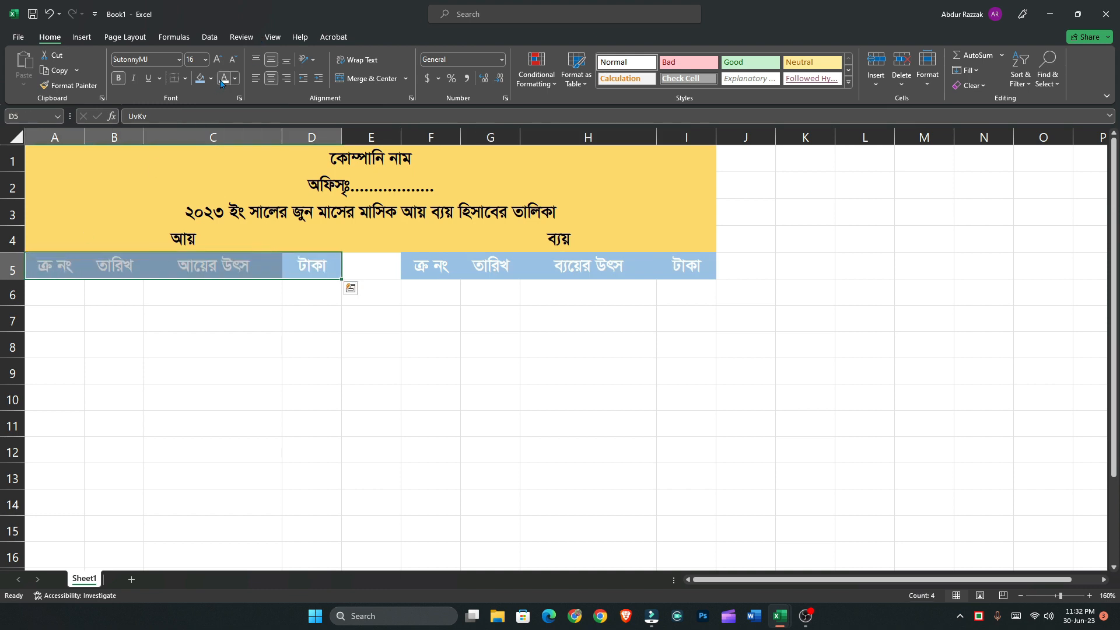
click(235, 323)
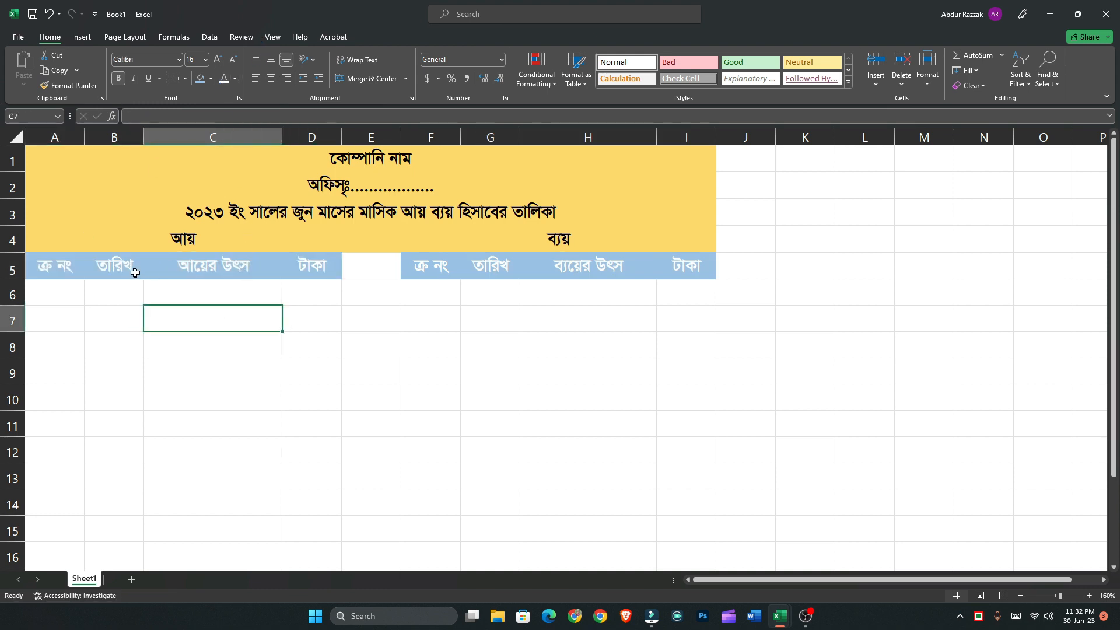
Enter 1 and 2 in A6 and A7 and fill the serial number series down to 8 in A13
scroll(137, 272, down, 1)
click(55, 214)
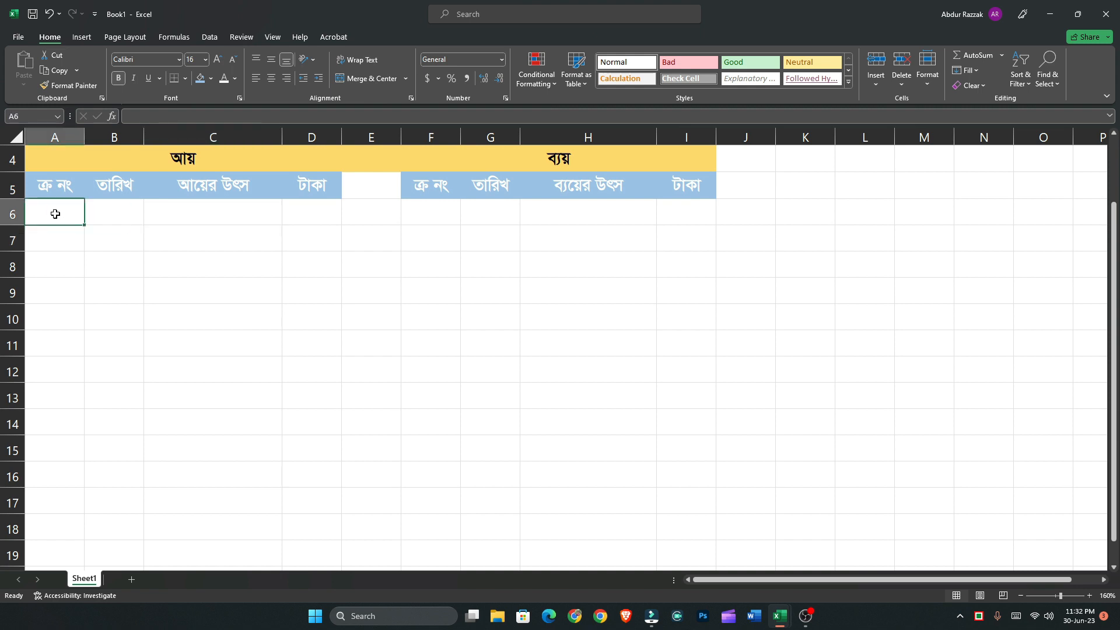
text(1)
click(60, 230)
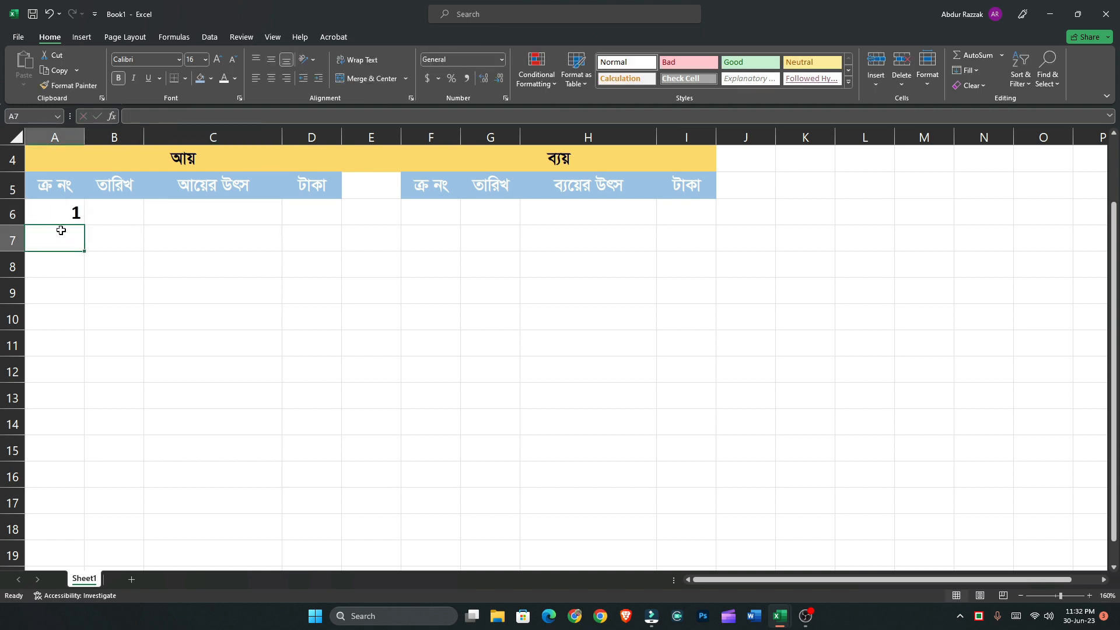
click(59, 214)
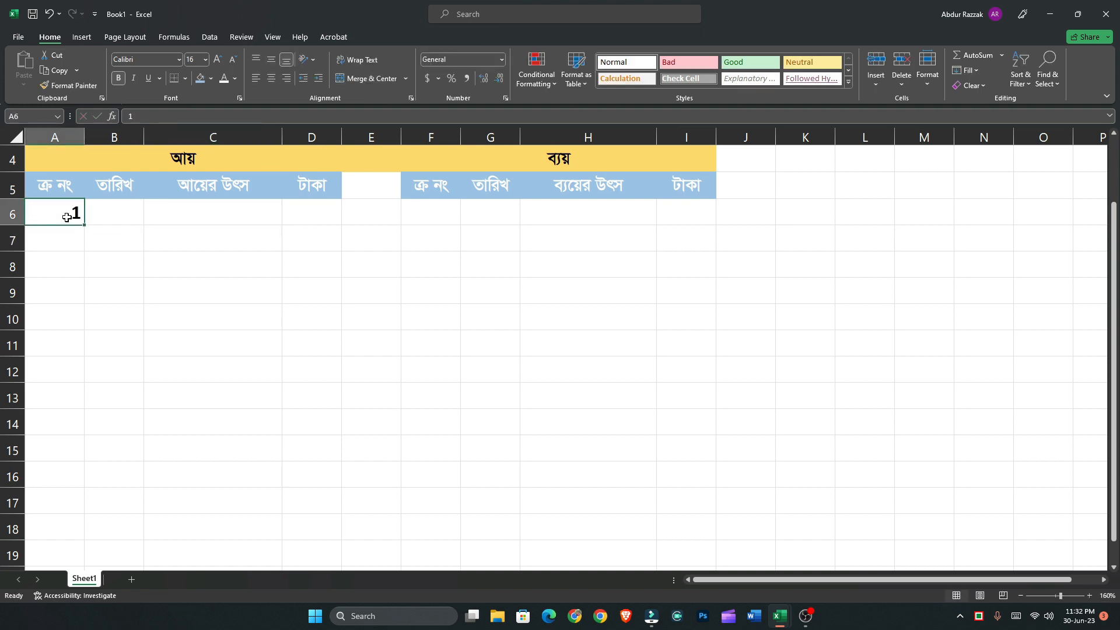
click(69, 239)
text(2)
drag(67, 213, 193, 424)
click(69, 428)
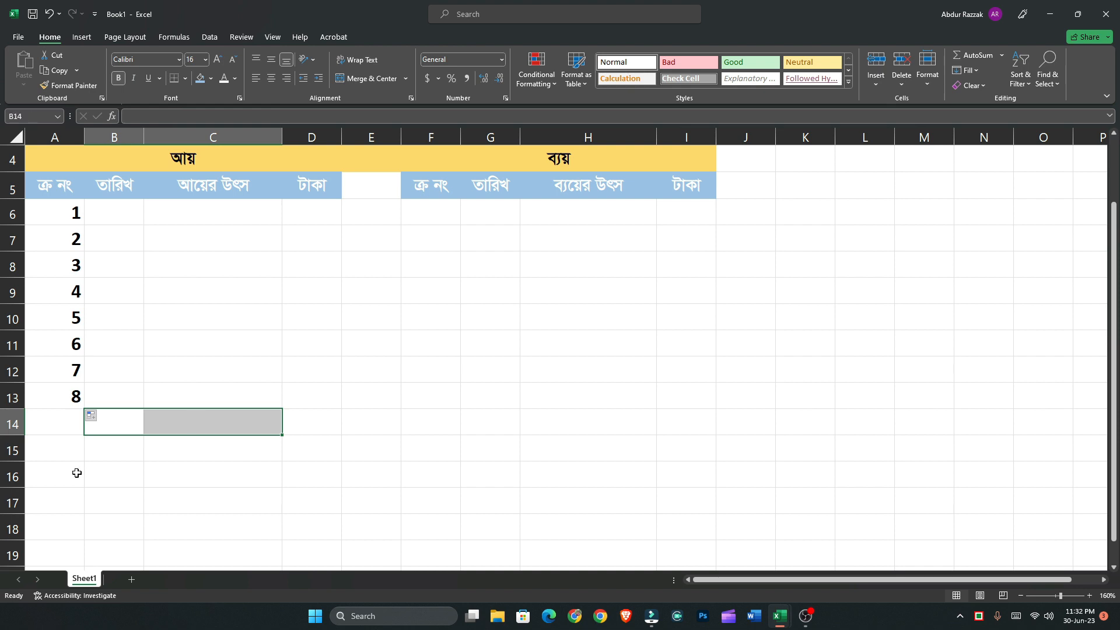
Merge and center B14:C14 and set its font to SutonnyMJ
click(367, 78)
click(156, 60)
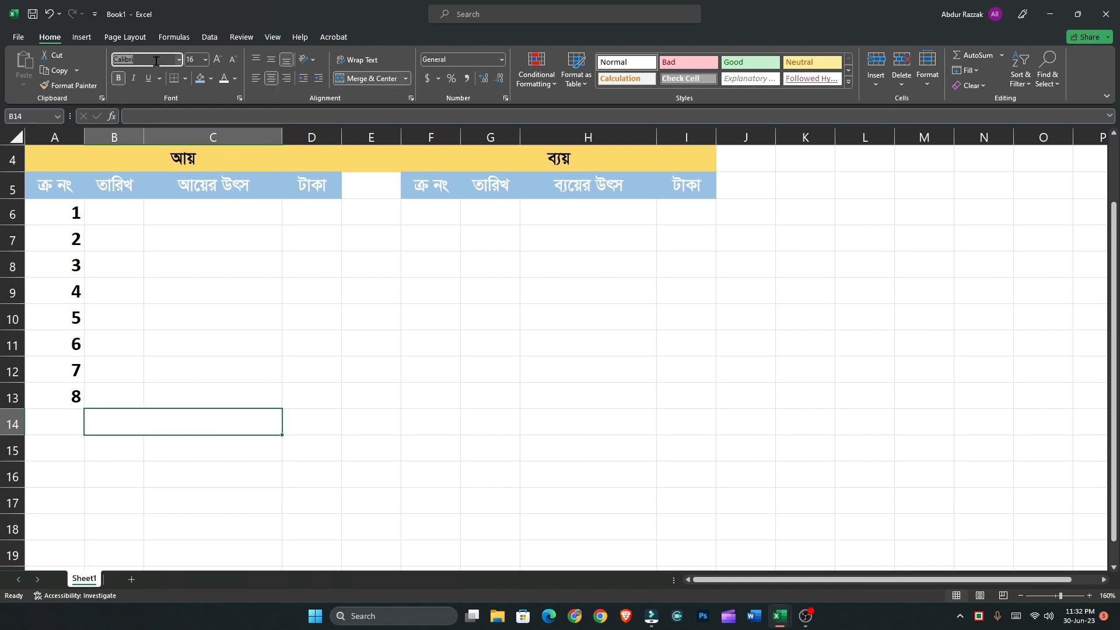
text(ু)
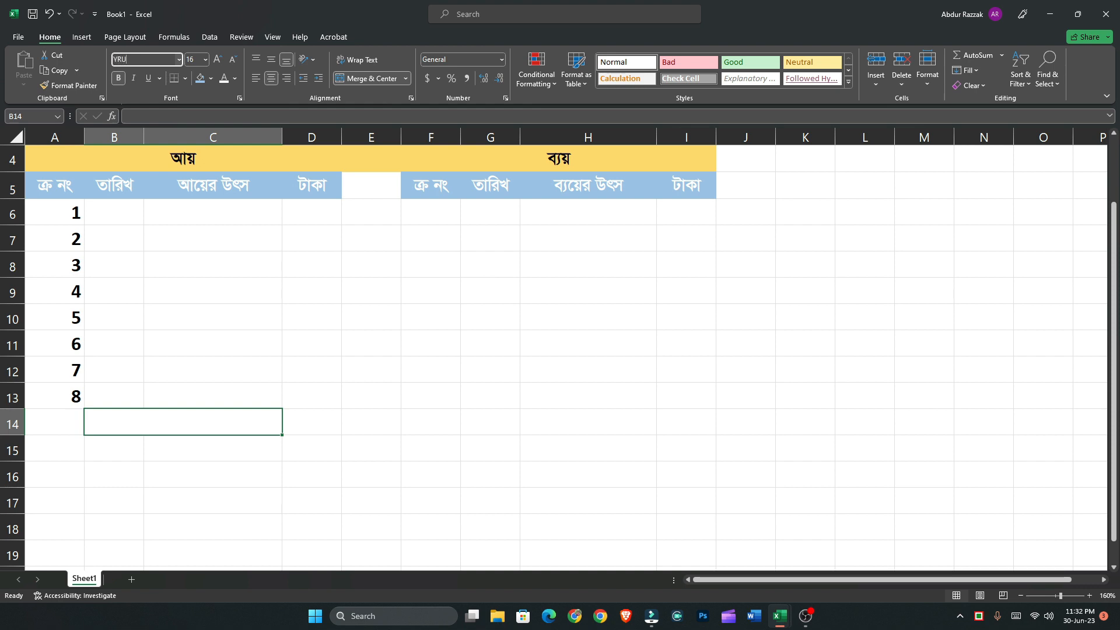
text(SutonnyMJ)
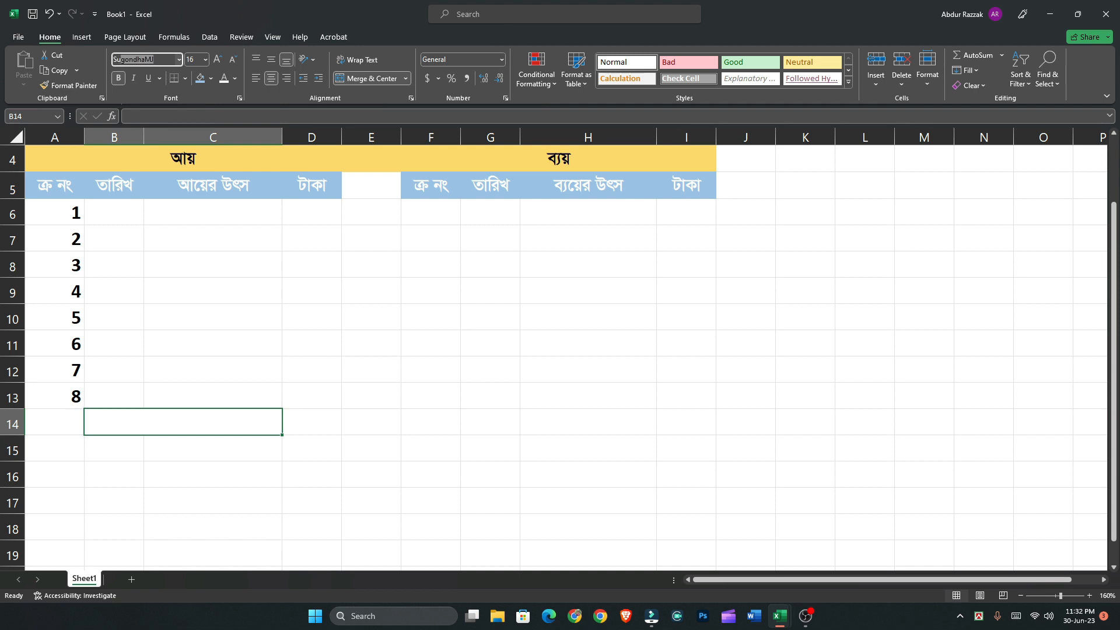
key(Return)
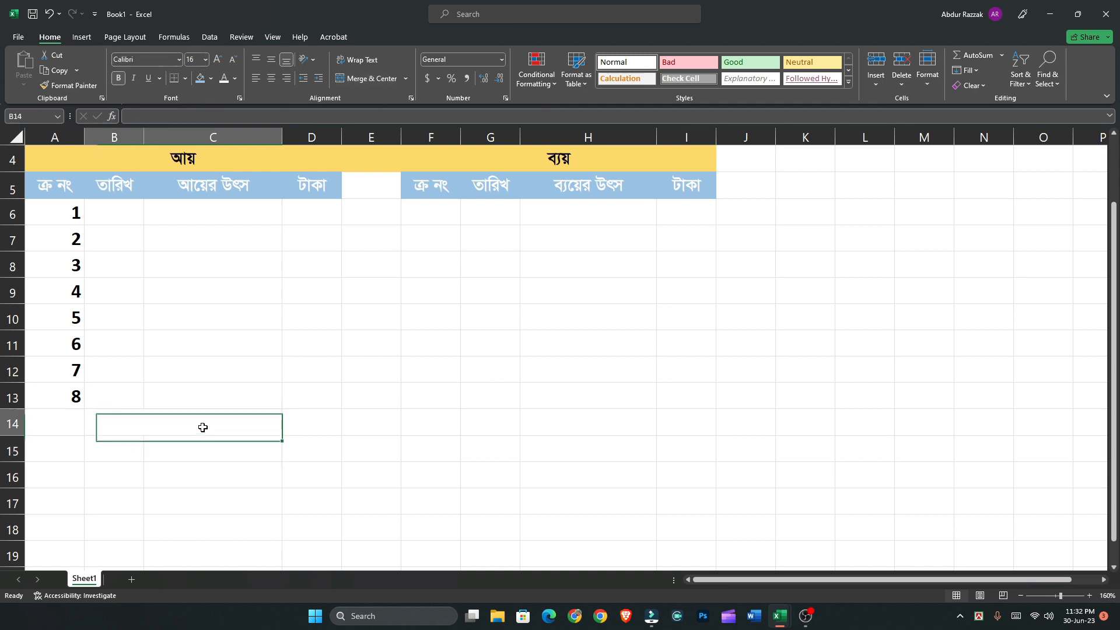
Enter the total income label "মোট আয়" in merged cell B14:C14
text(‡gv)
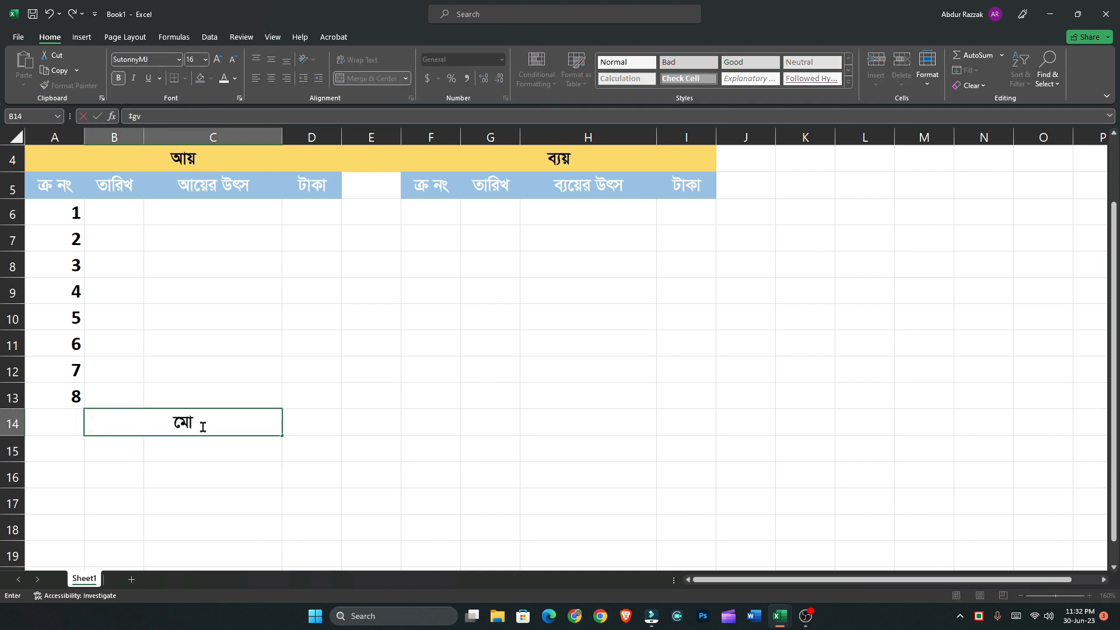
text(U Avq)
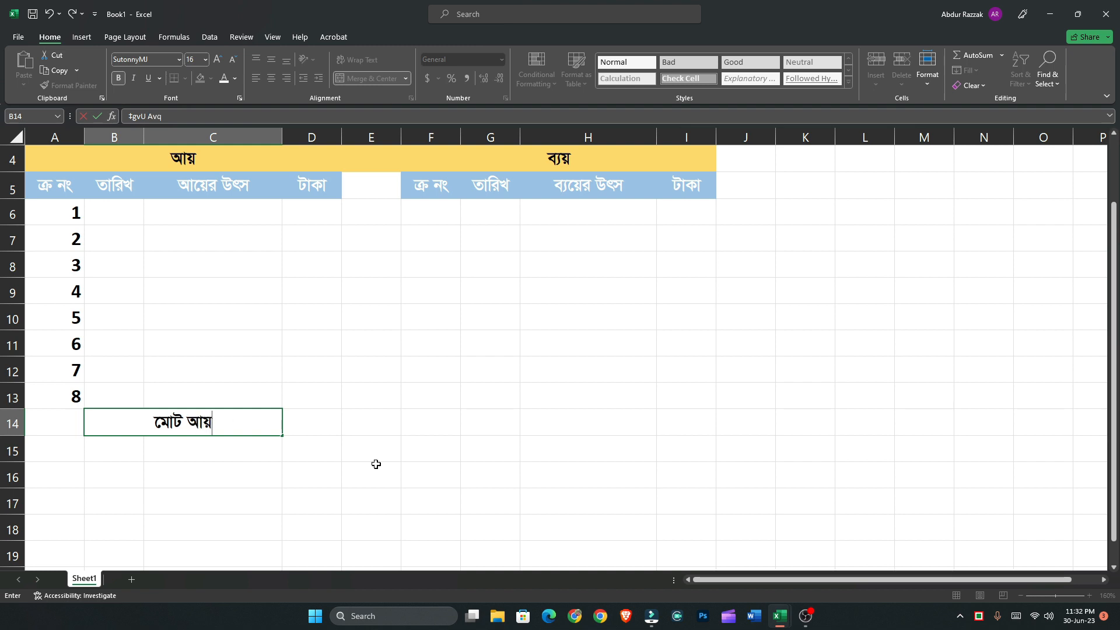
click(321, 422)
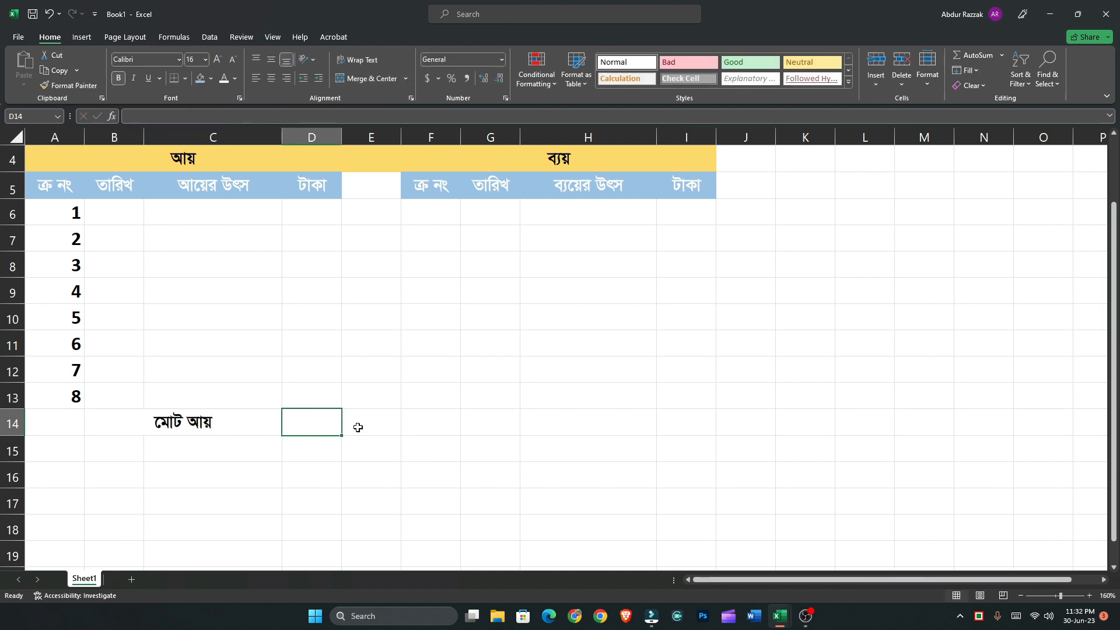
Merge and center G14:H14 and set its font to SutonnyMJ
drag(483, 427, 550, 425)
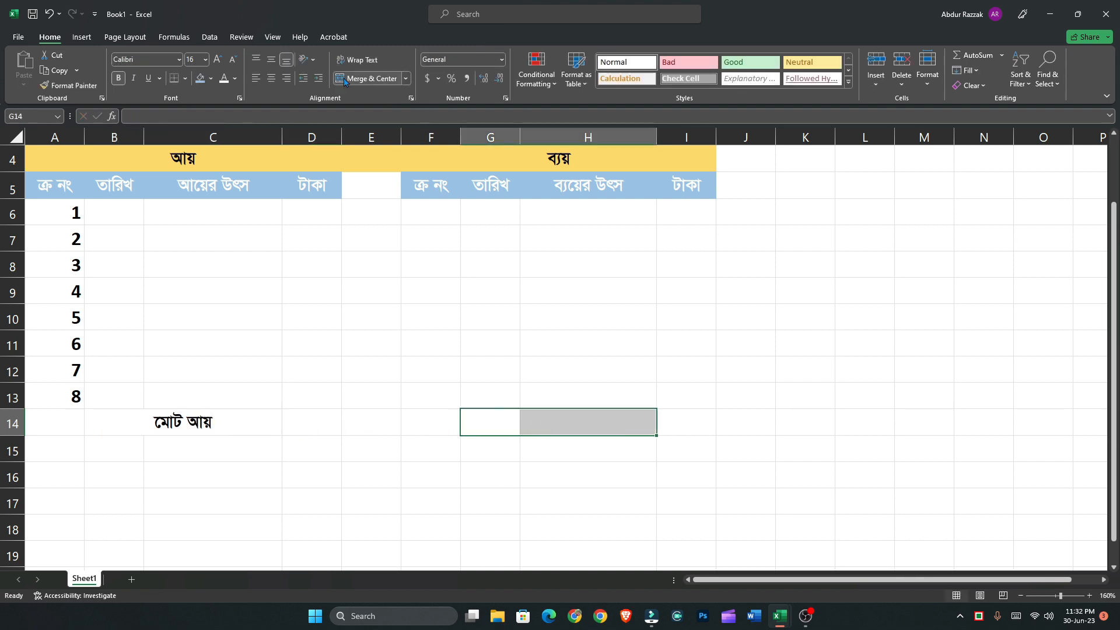
click(372, 78)
click(590, 446)
click(582, 412)
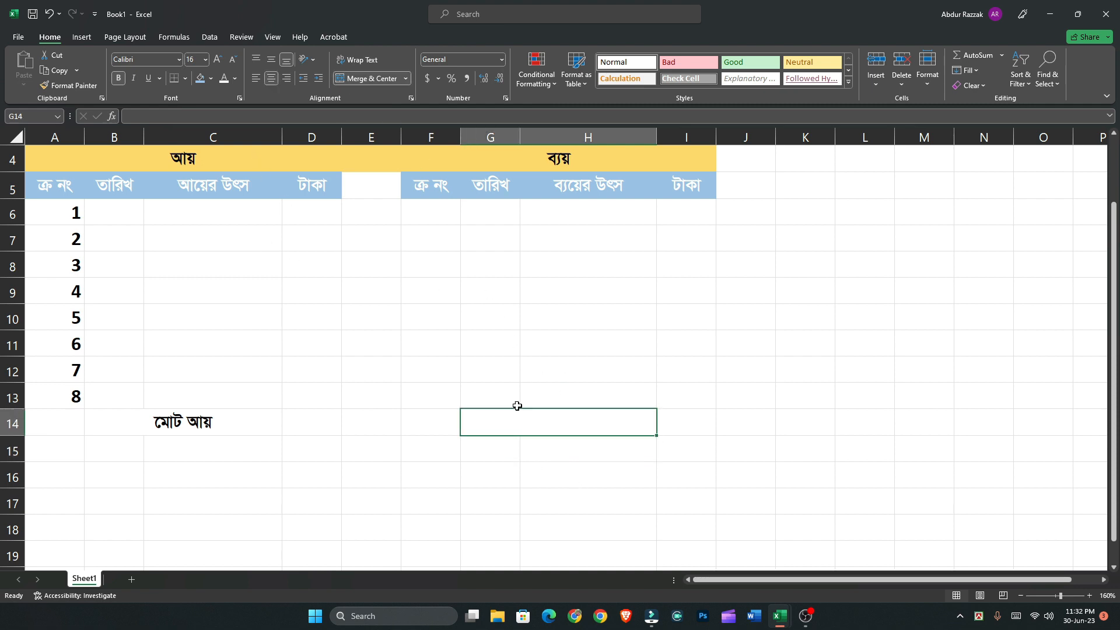
click(140, 60)
text(SutonnyMJ)
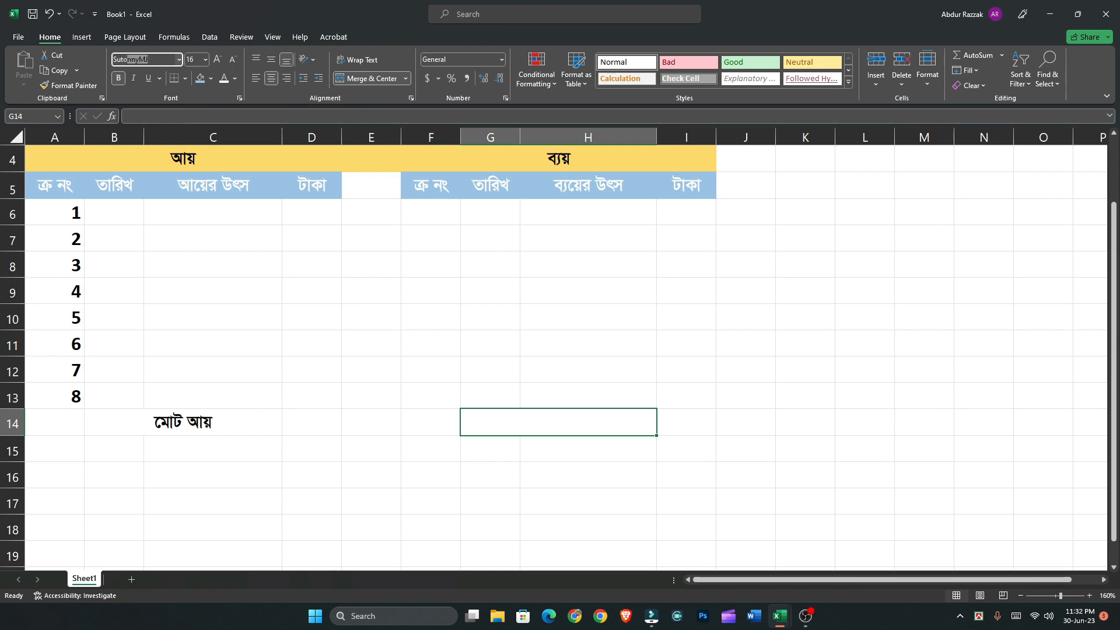
key(Return)
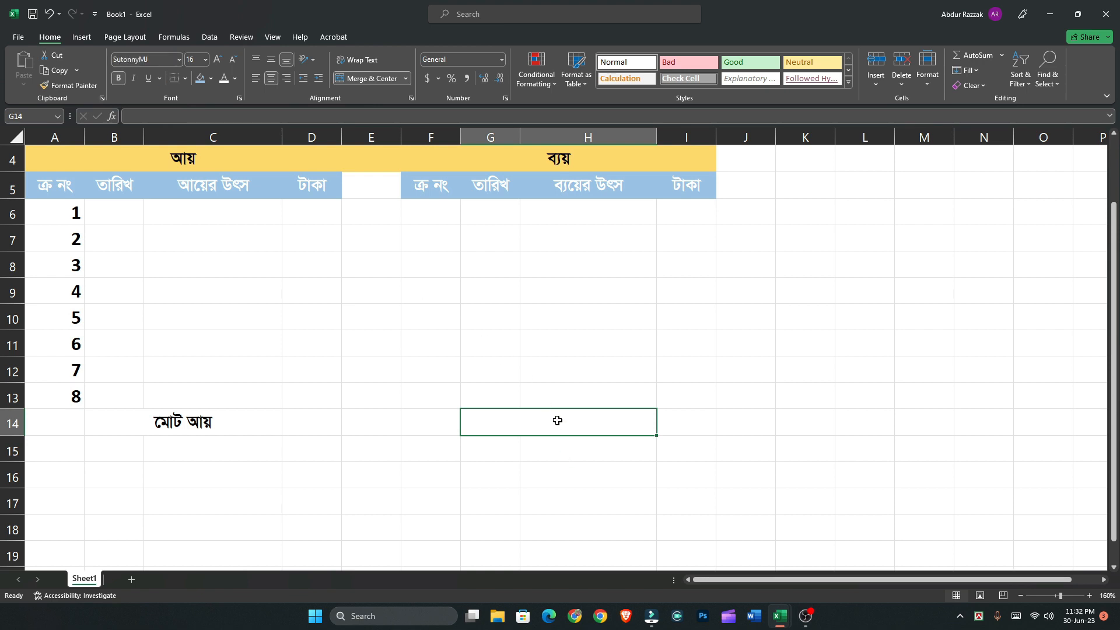
Enter the total expense label "মোট ব্যয়" in merged cell G14:H14
text(cmft)
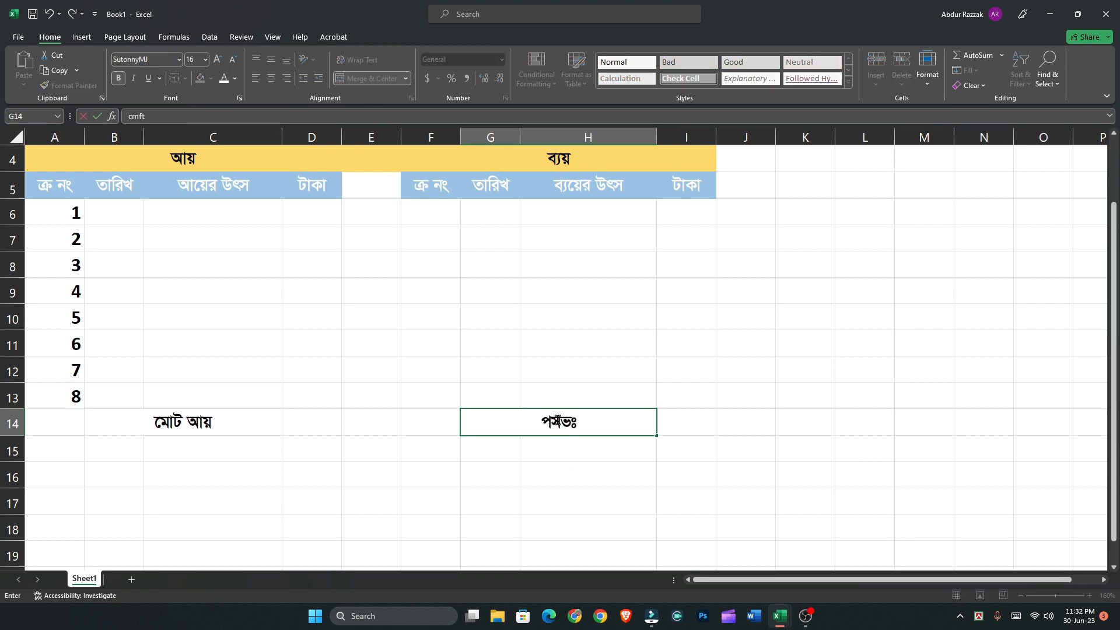
key(BackSpace)
key(BackSpace)
key(BackSpace)
key(BackSpace)
text(‡gvU e¨q)
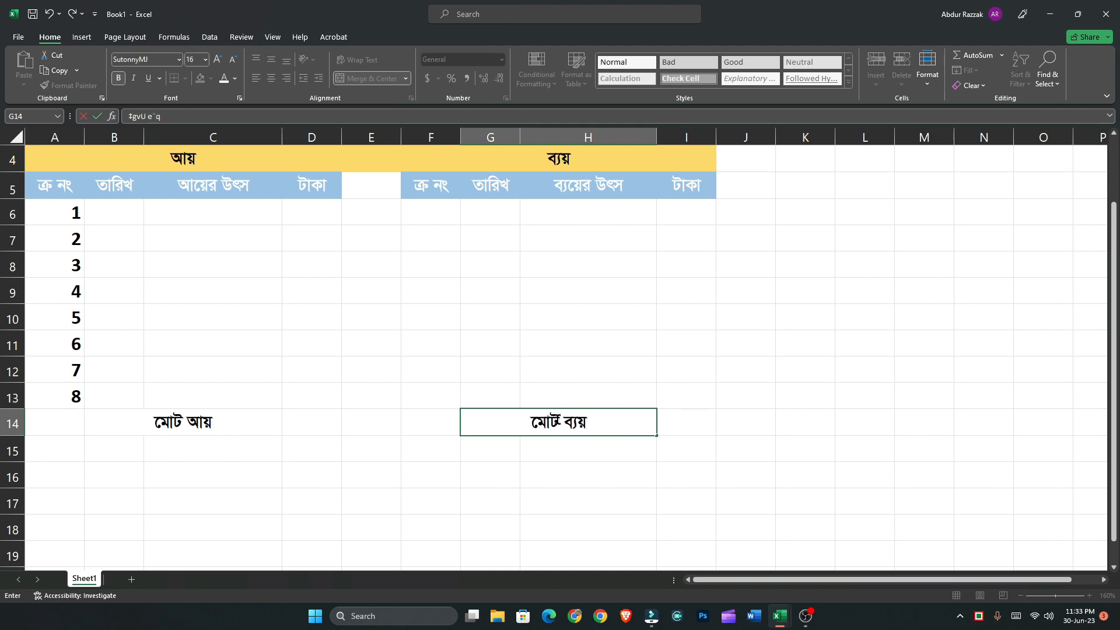
Enter the sample income amounts 1000 in D6 and 20 in D7
click(576, 466)
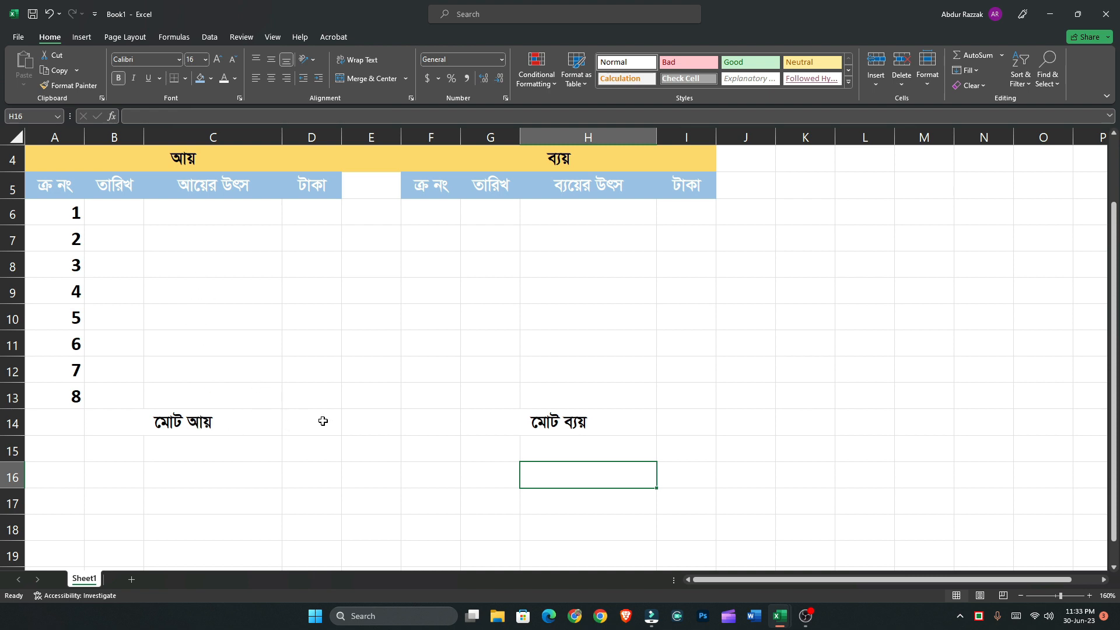
drag(317, 214, 312, 413)
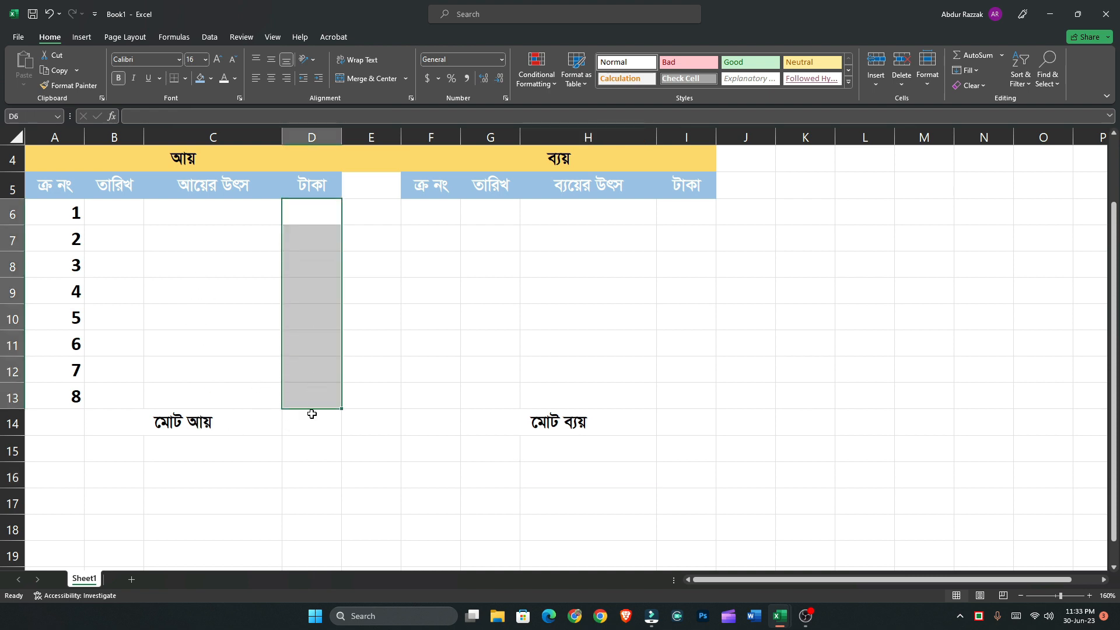
click(313, 418)
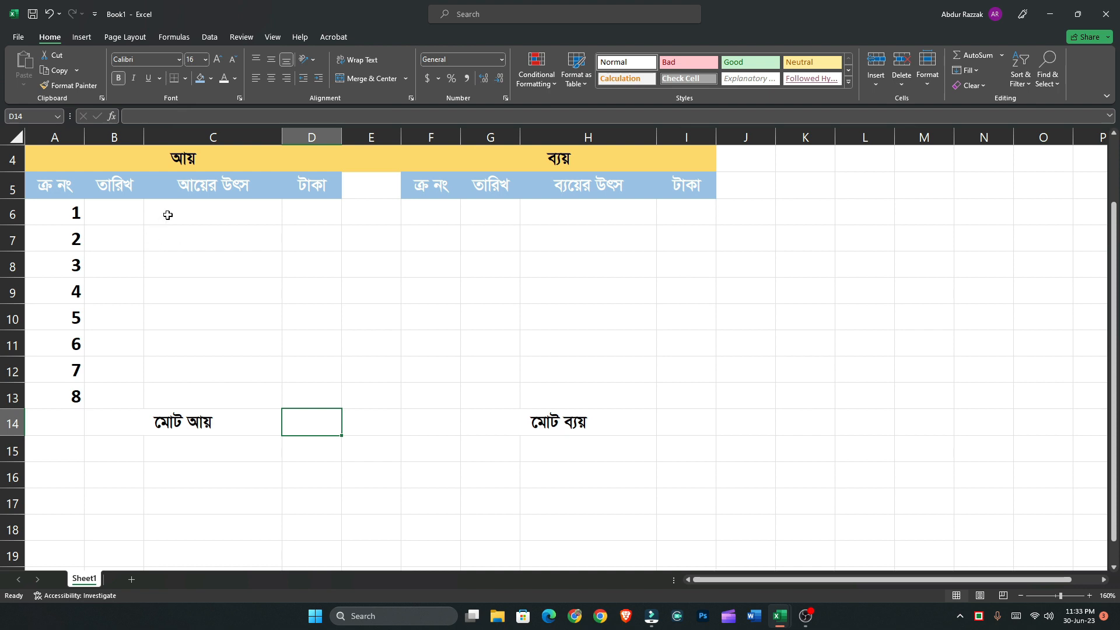
click(323, 208)
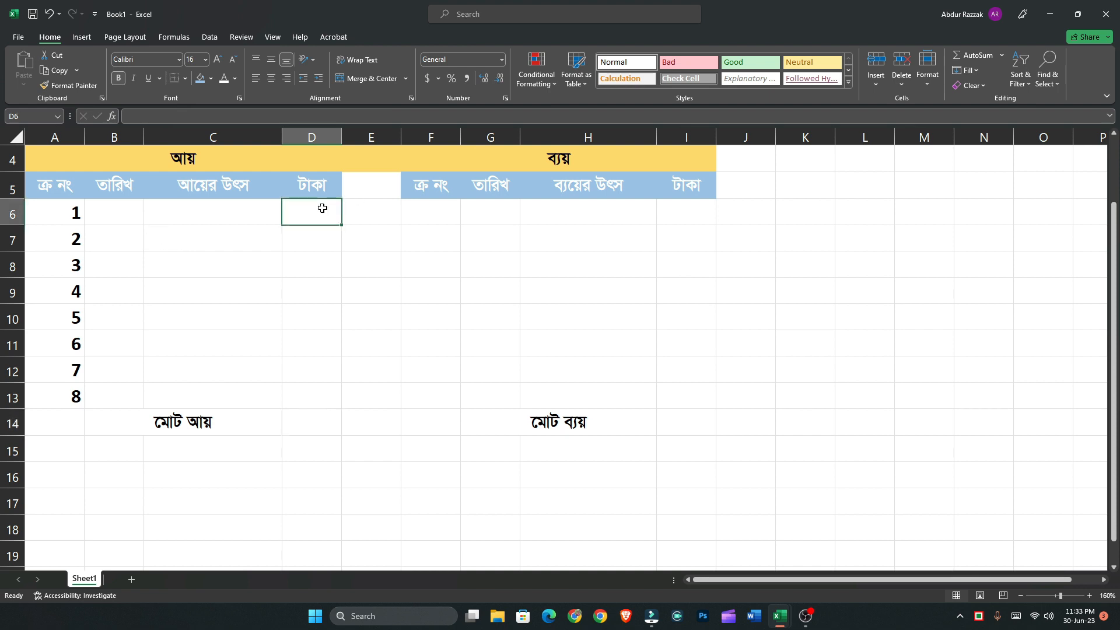
text(1000)
key(Return)
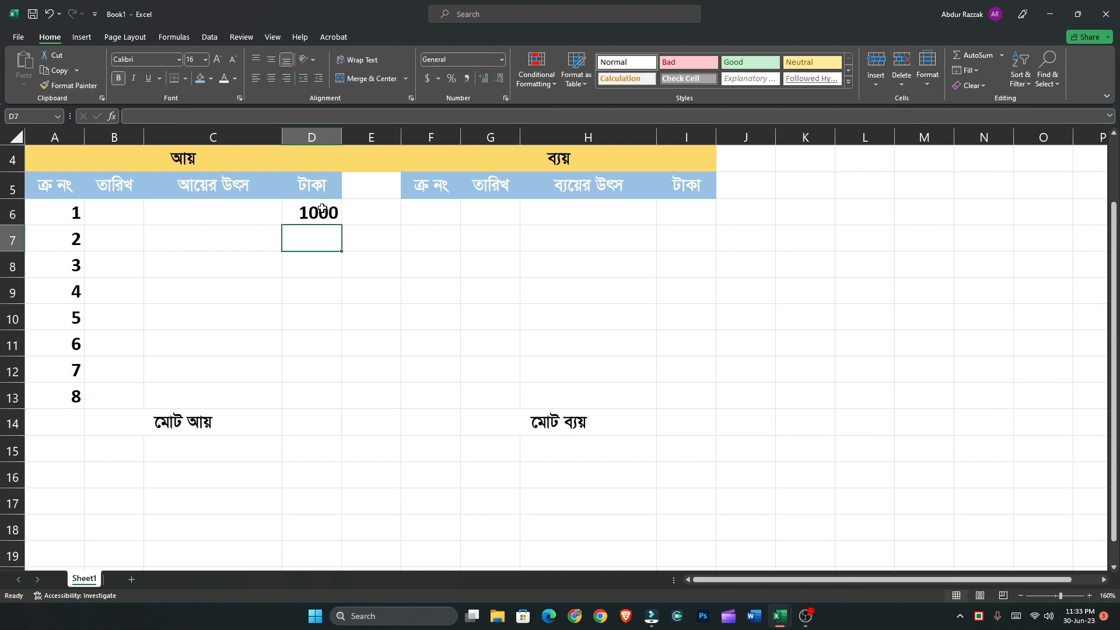
text(20)
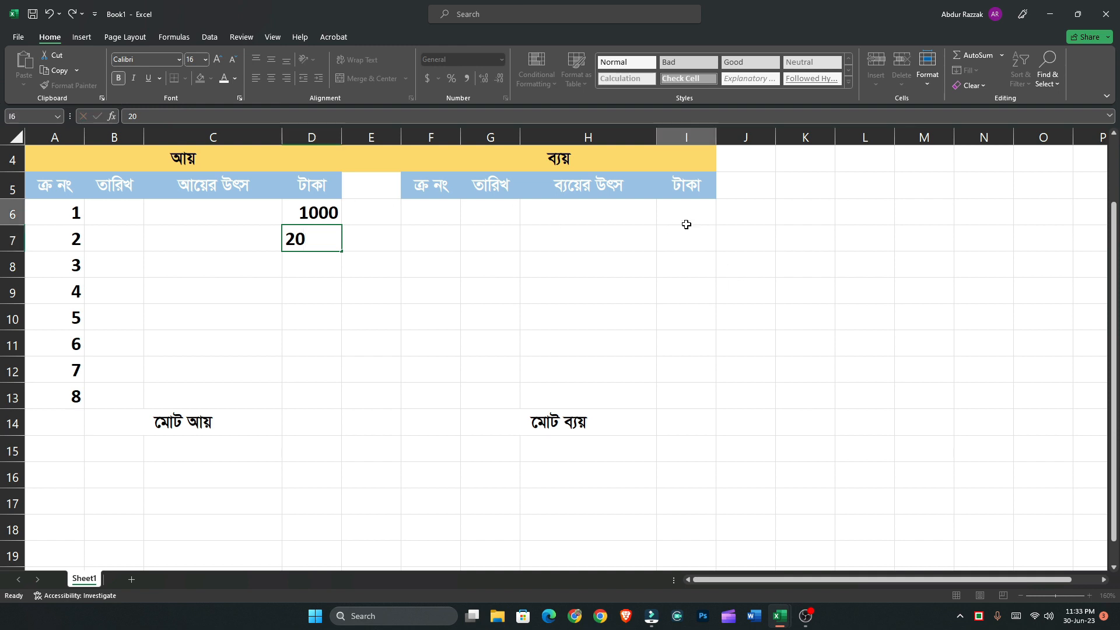
Enter the sample expense amounts 100 in I6 and 300 in I7
click(687, 224)
text(10)
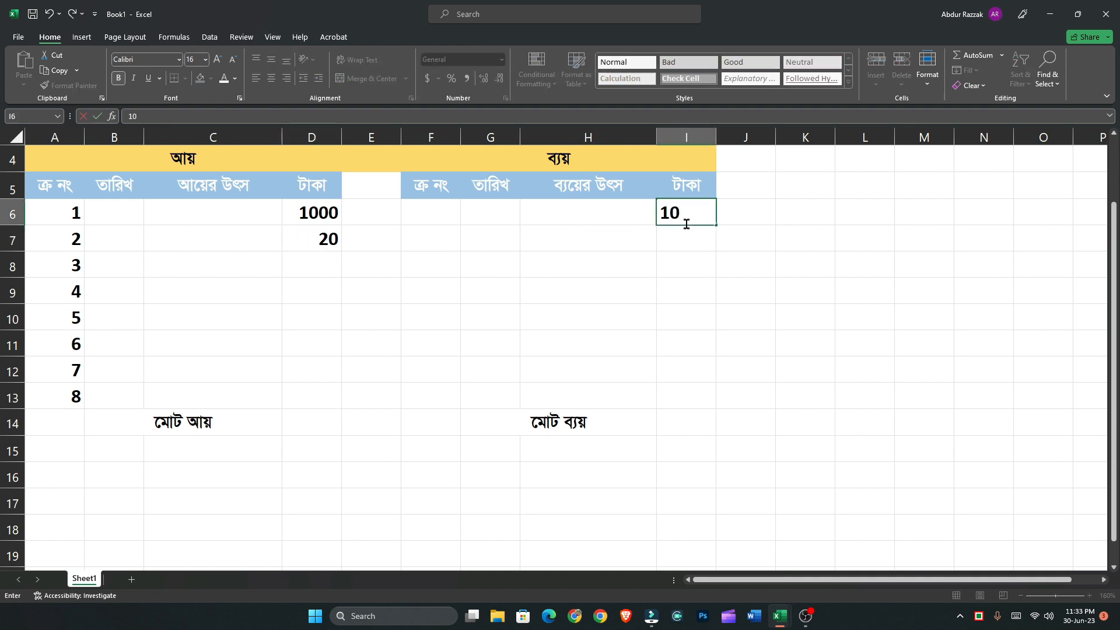
text(0)
key(Return)
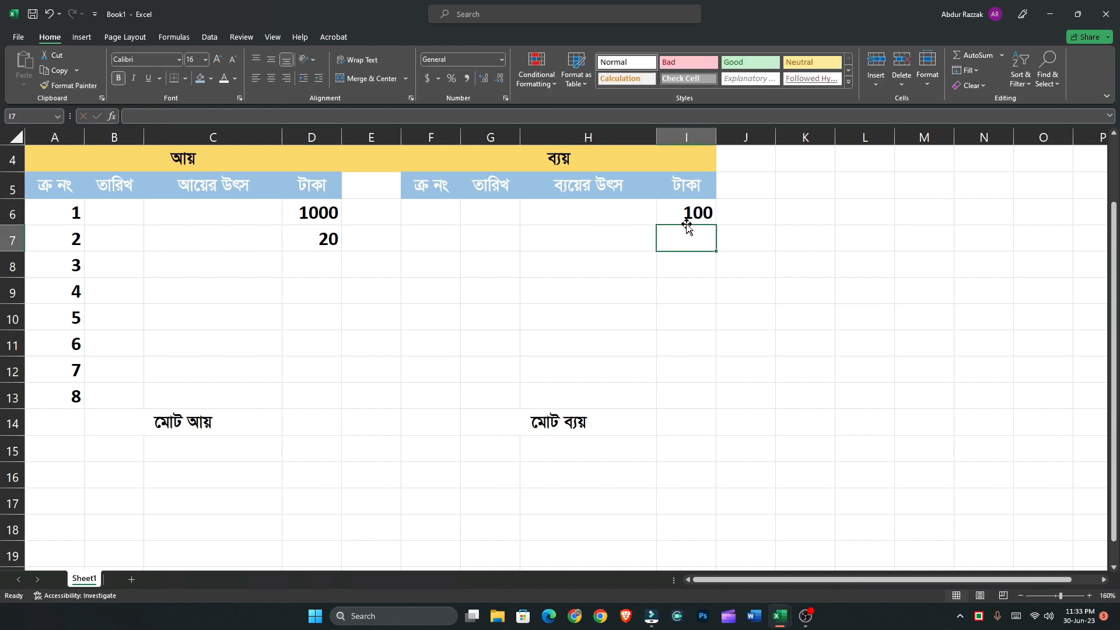
text(300)
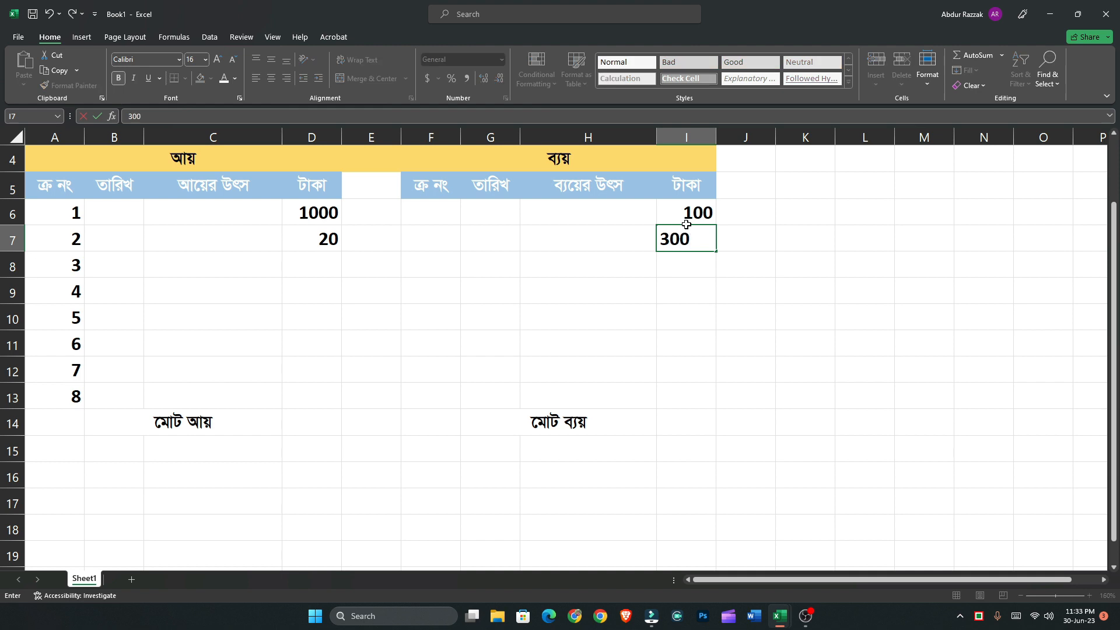
key(Return)
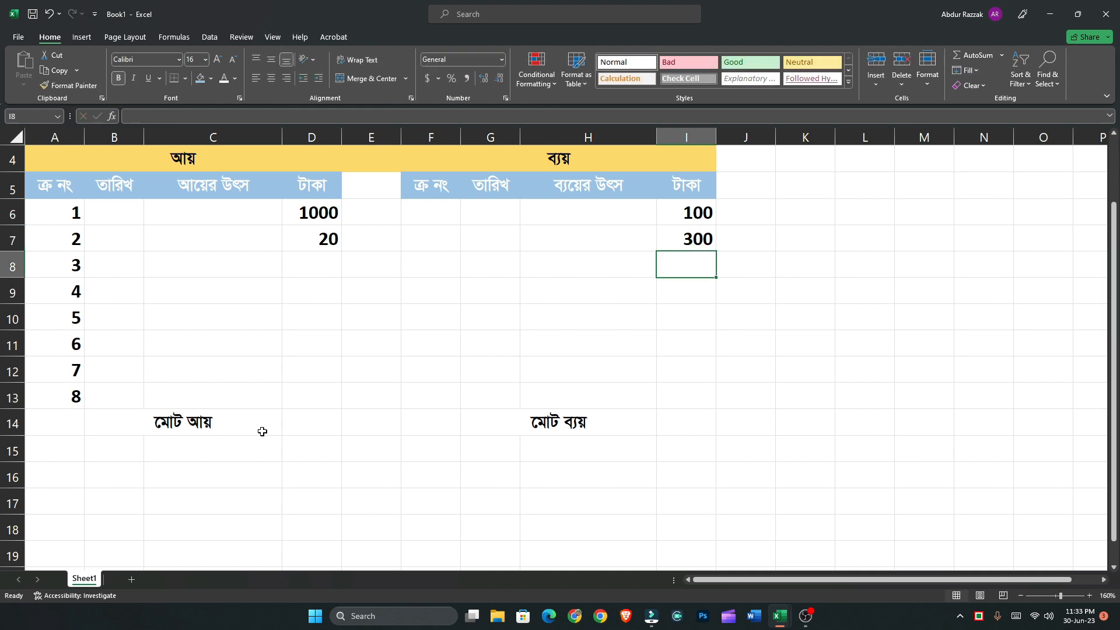
click(301, 426)
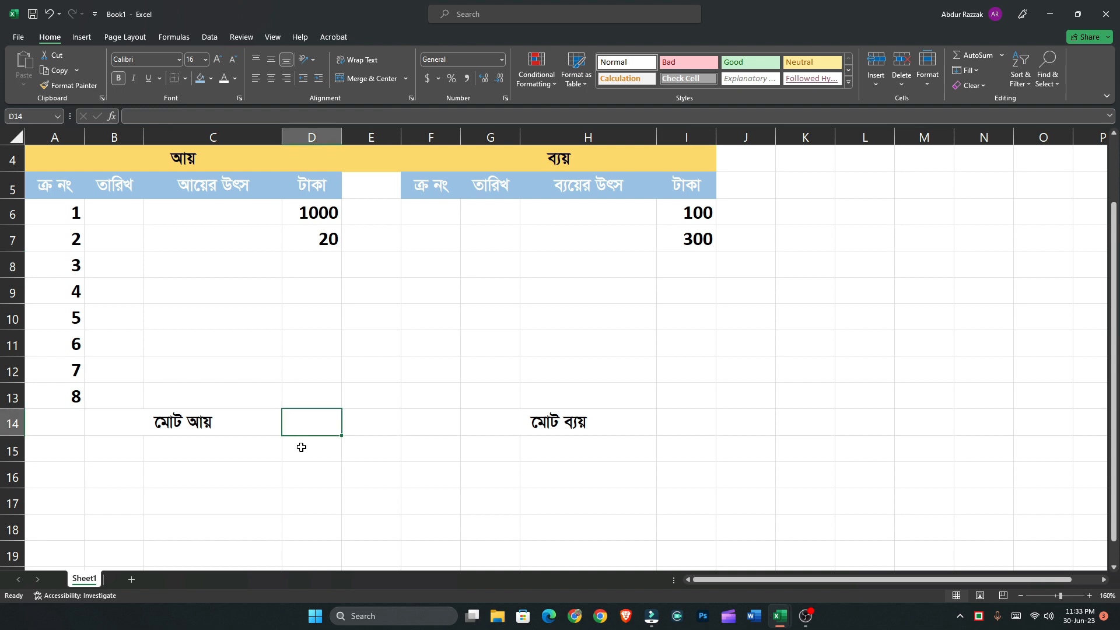
scroll(301, 448, up, 1)
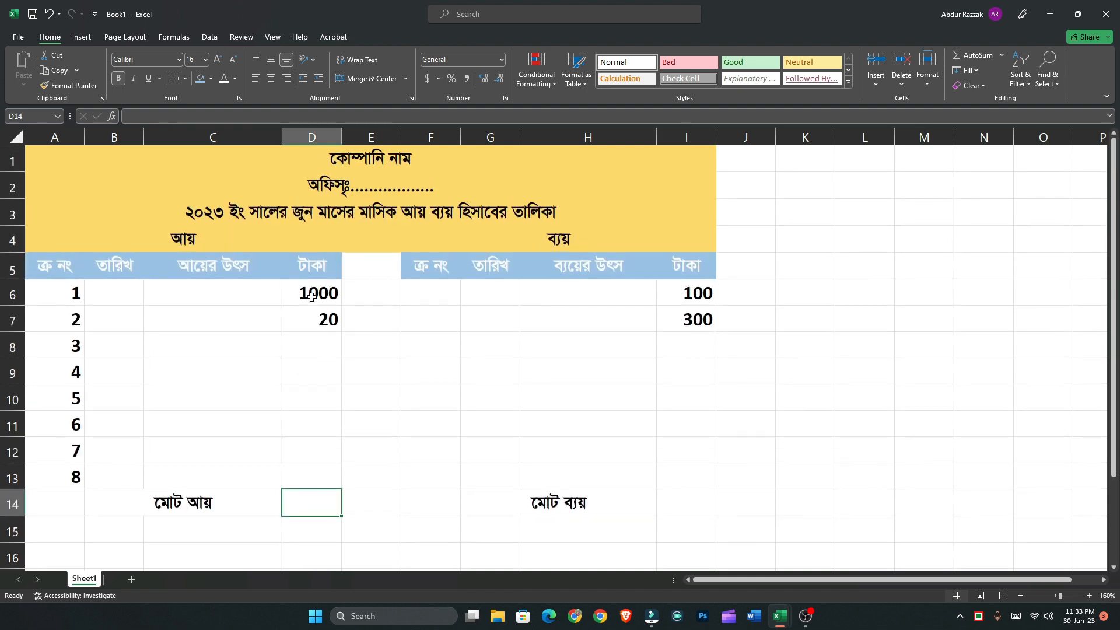
drag(311, 295, 328, 471)
scroll(327, 469, down, 1)
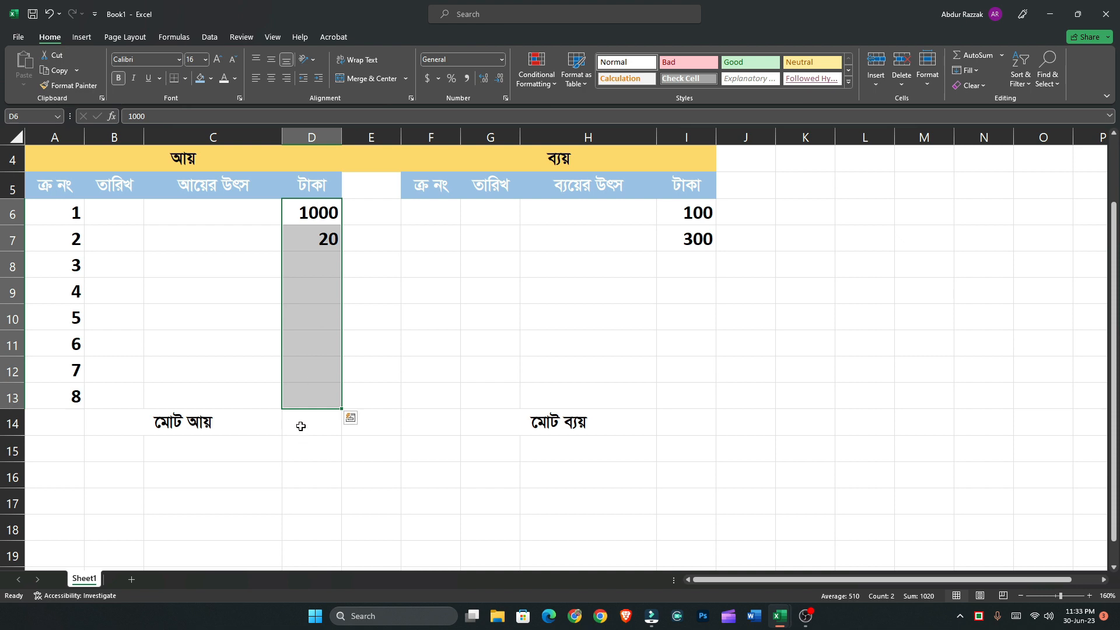
click(321, 426)
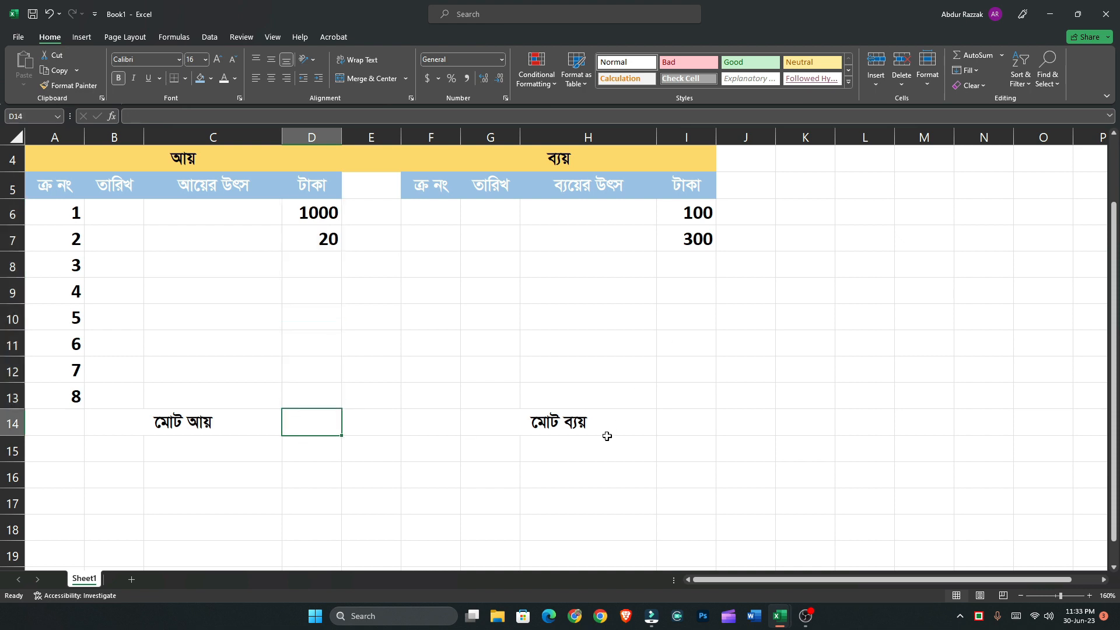
click(699, 219)
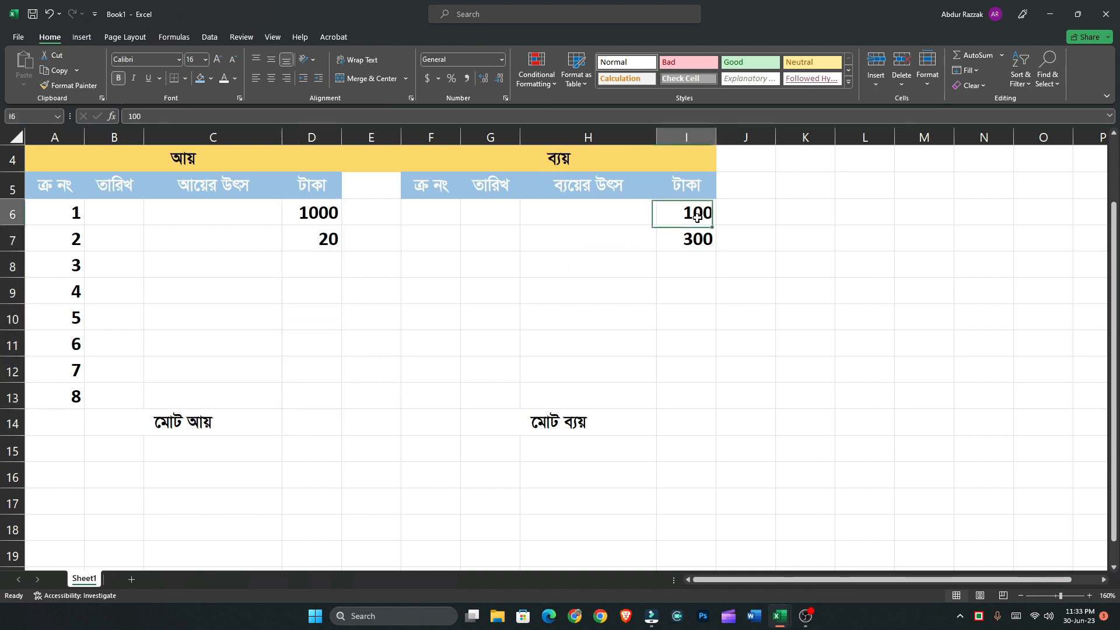
click(679, 424)
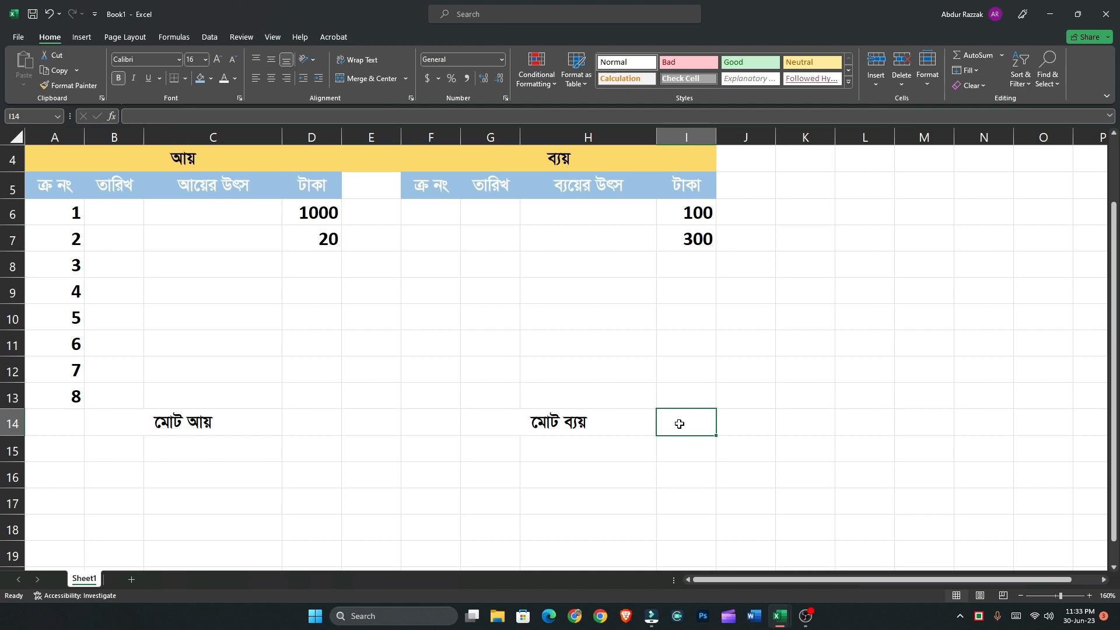
Total the income amounts in D14 with AutoSum over D6:D13
click(308, 423)
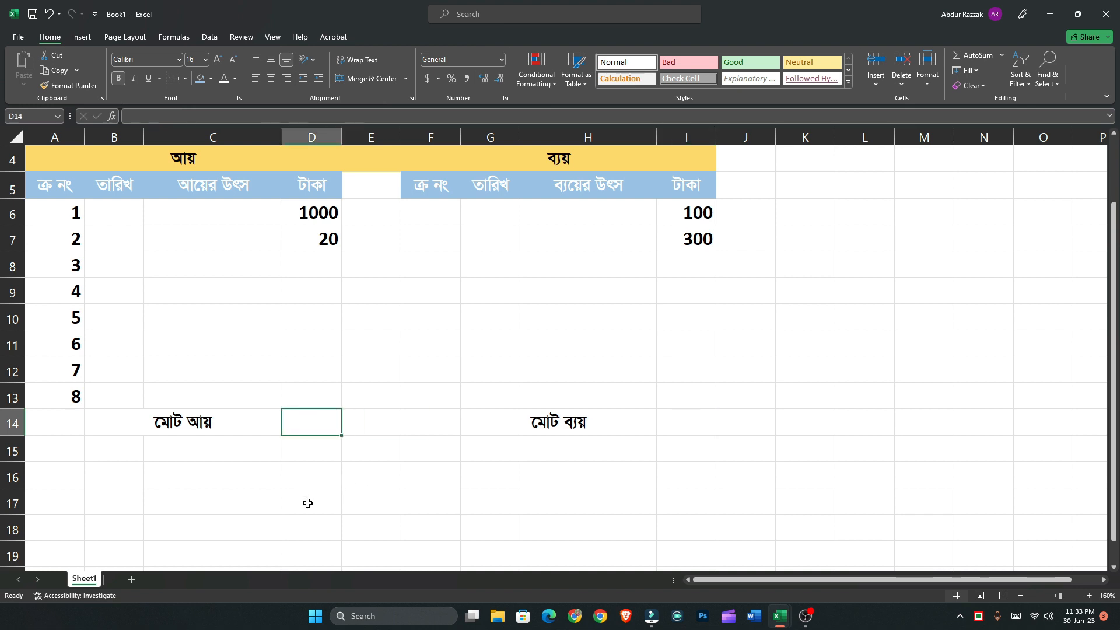
key(alt+equal)
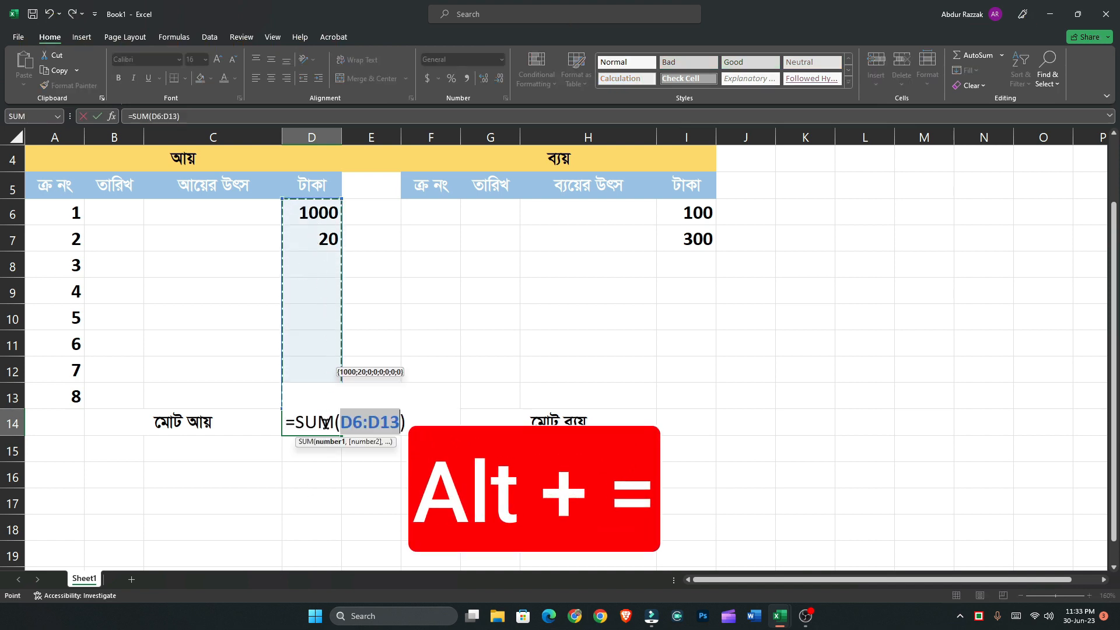
key(Return)
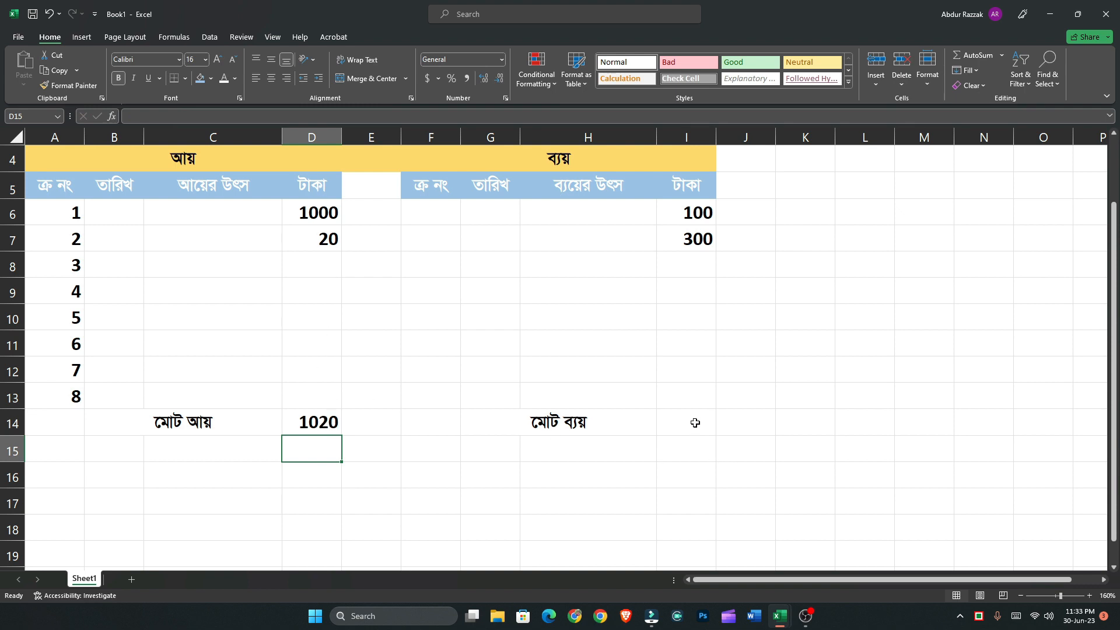
Total the expense amounts in I14 with AutoSum over I6:I13
click(695, 422)
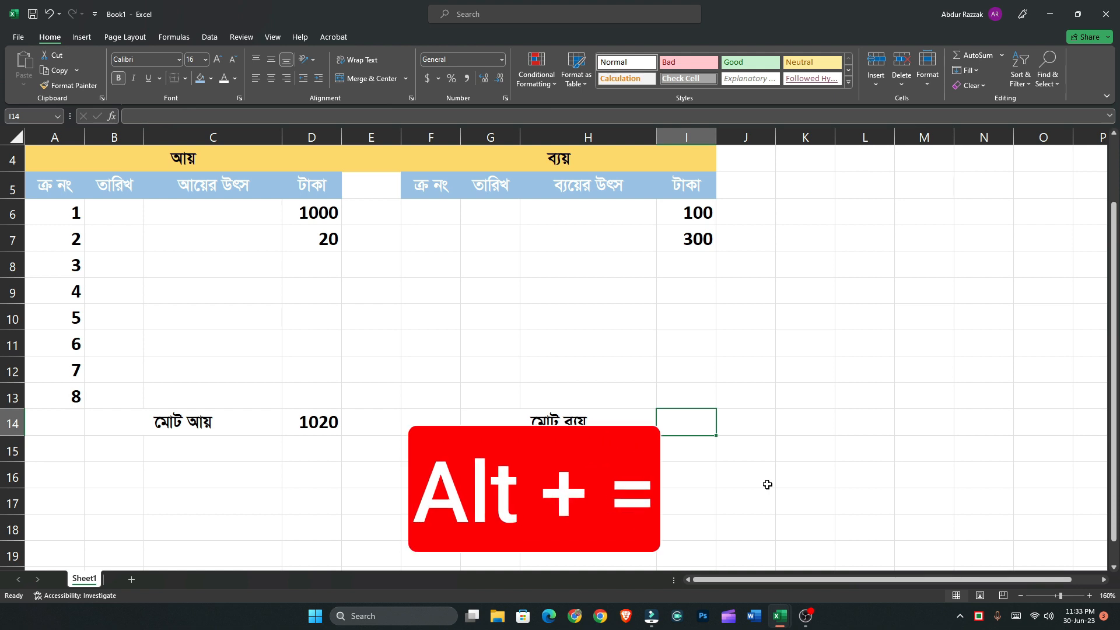
key(alt+equal)
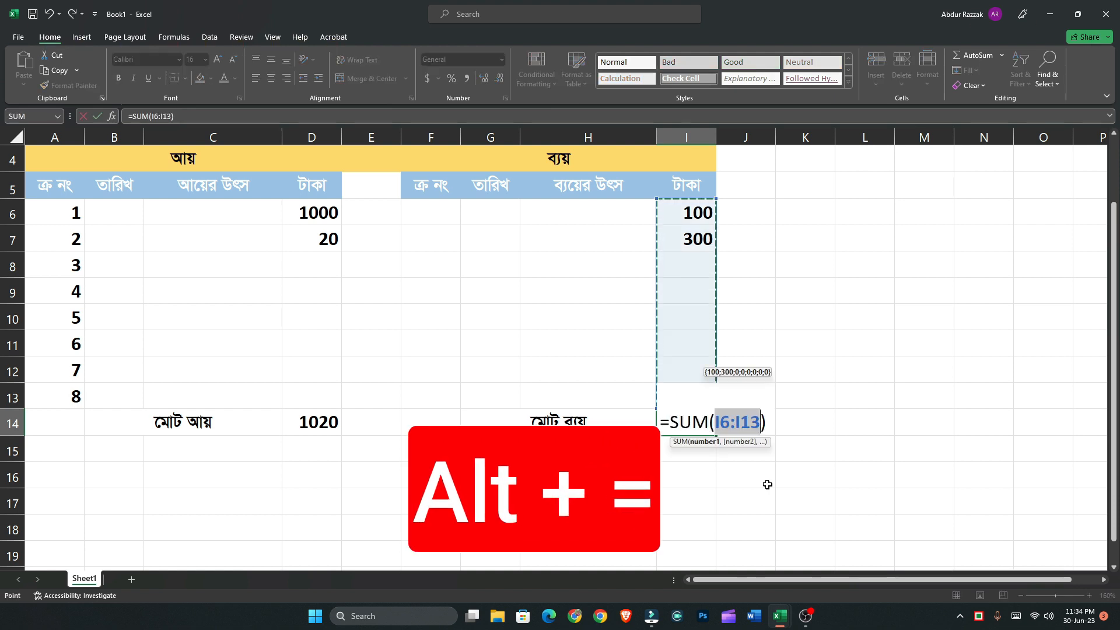
key(Return)
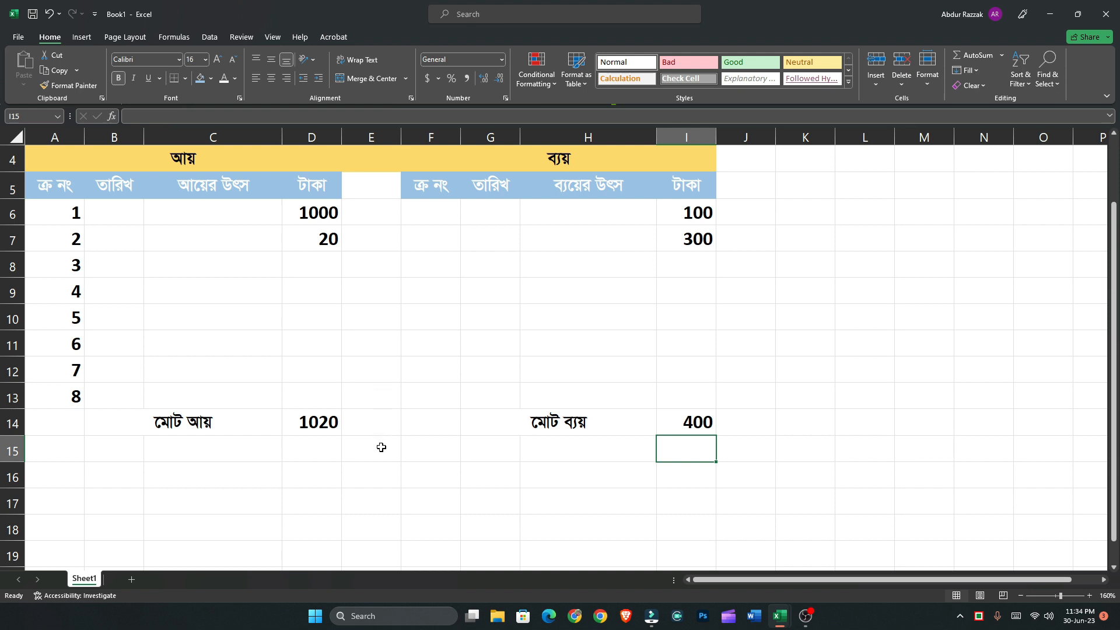
Apply all borders to the income table A5:D14, including its heading and total rows
scroll(387, 451, up, 1)
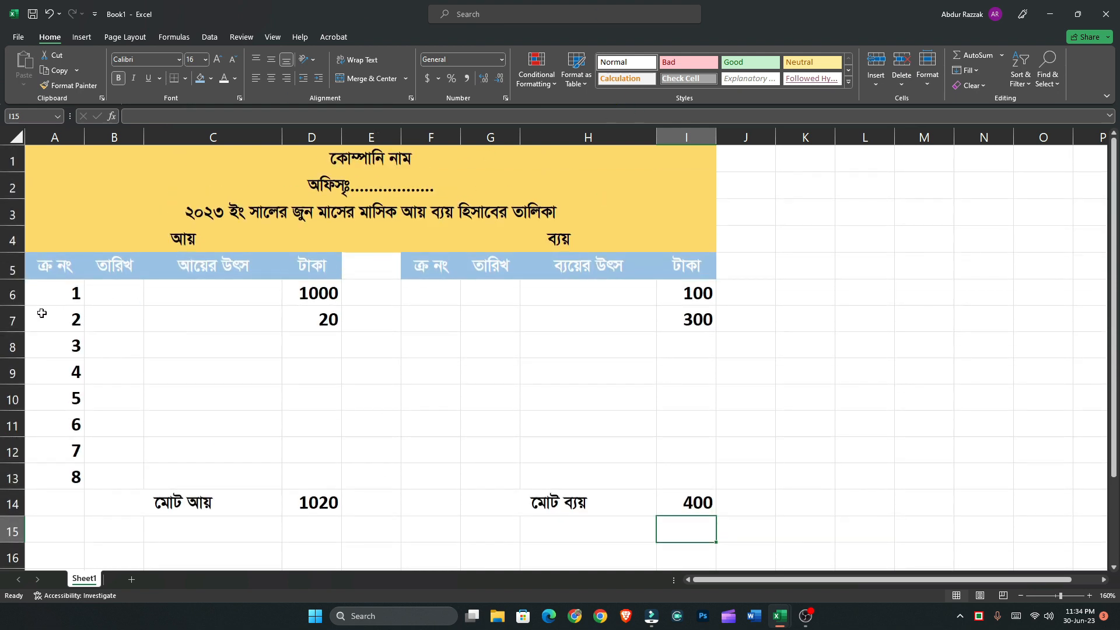
drag(47, 290, 270, 398)
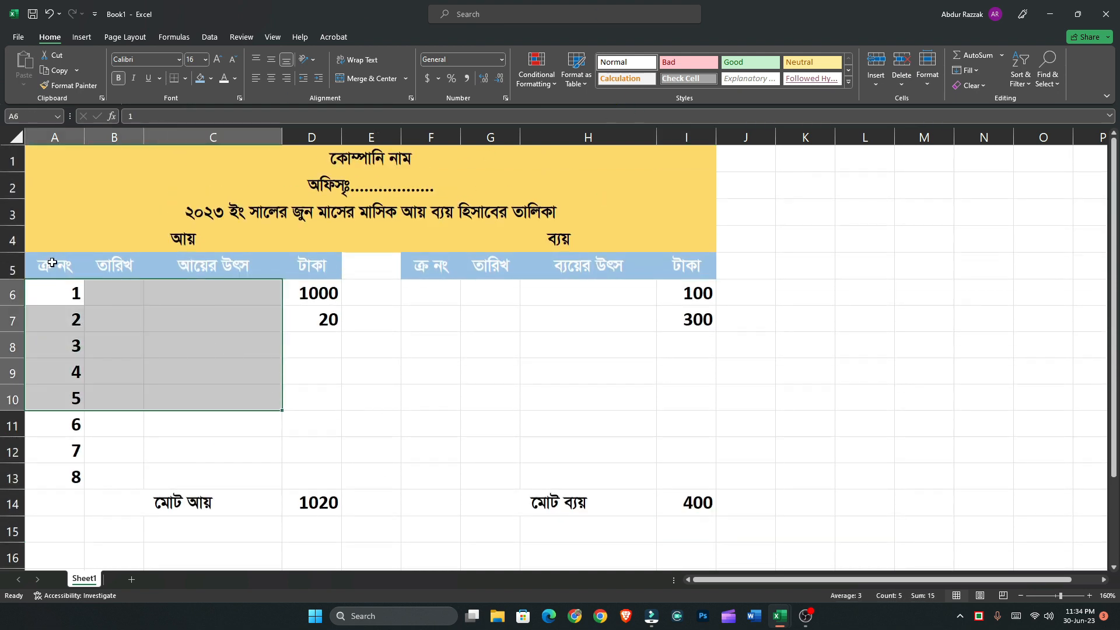
drag(51, 262, 117, 294)
drag(195, 346, 329, 498)
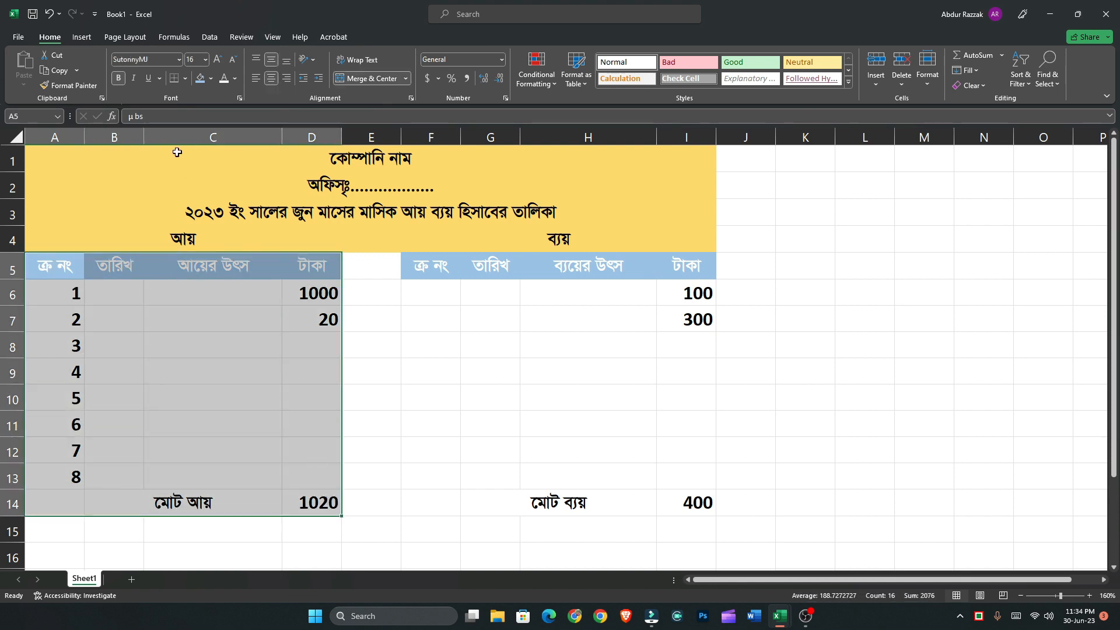
click(185, 78)
click(209, 211)
Apply all borders to the expense table F5:I14, including its heading and total rows
drag(441, 266, 686, 500)
click(184, 78)
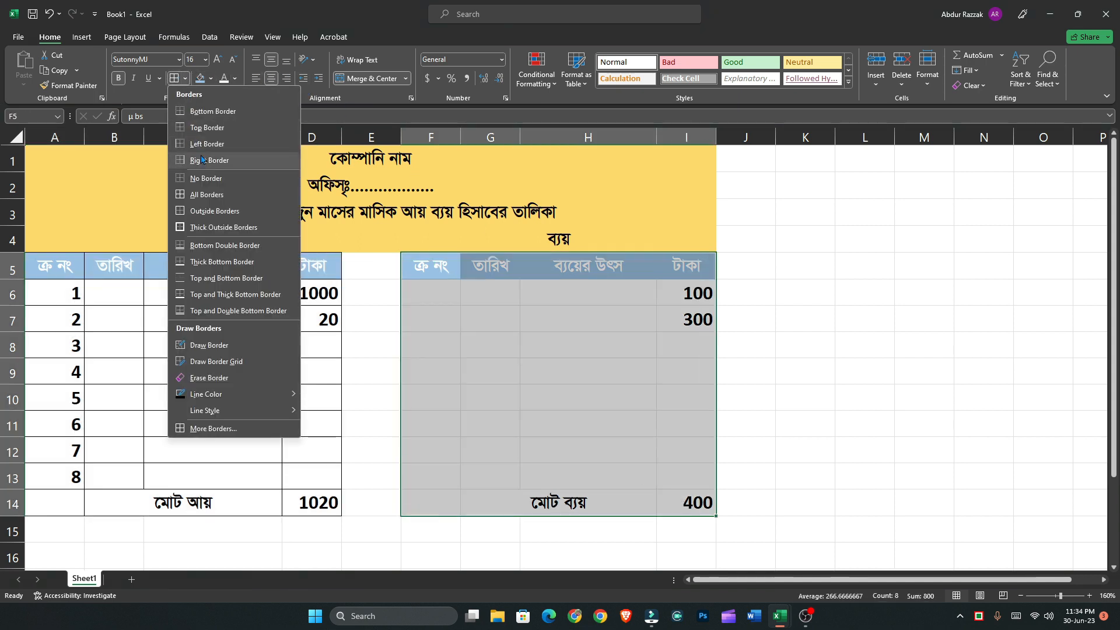
click(207, 194)
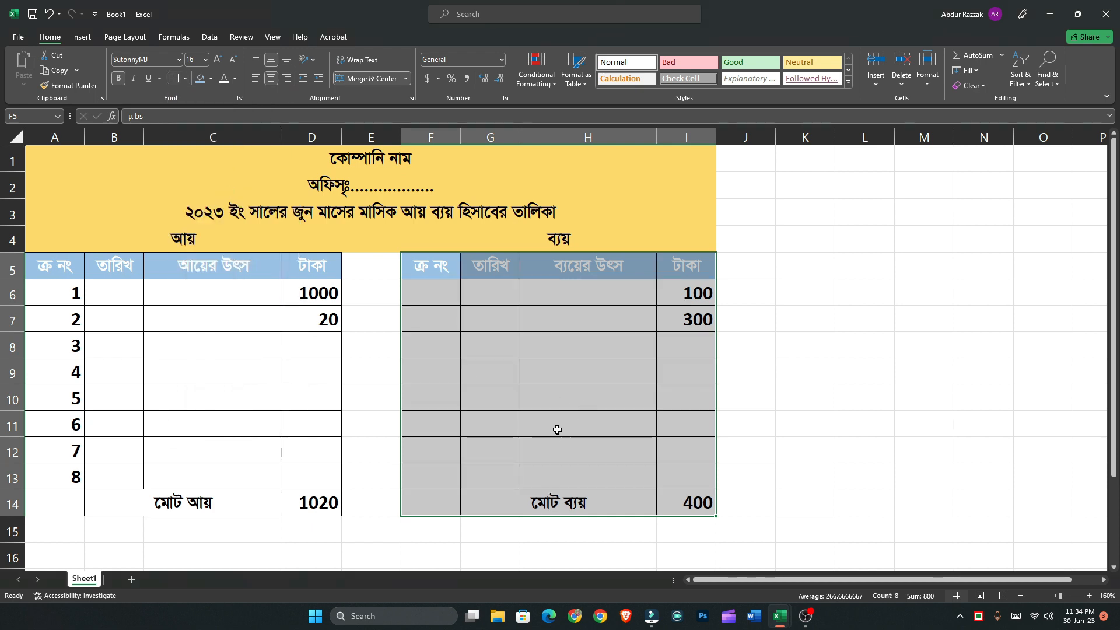
click(542, 405)
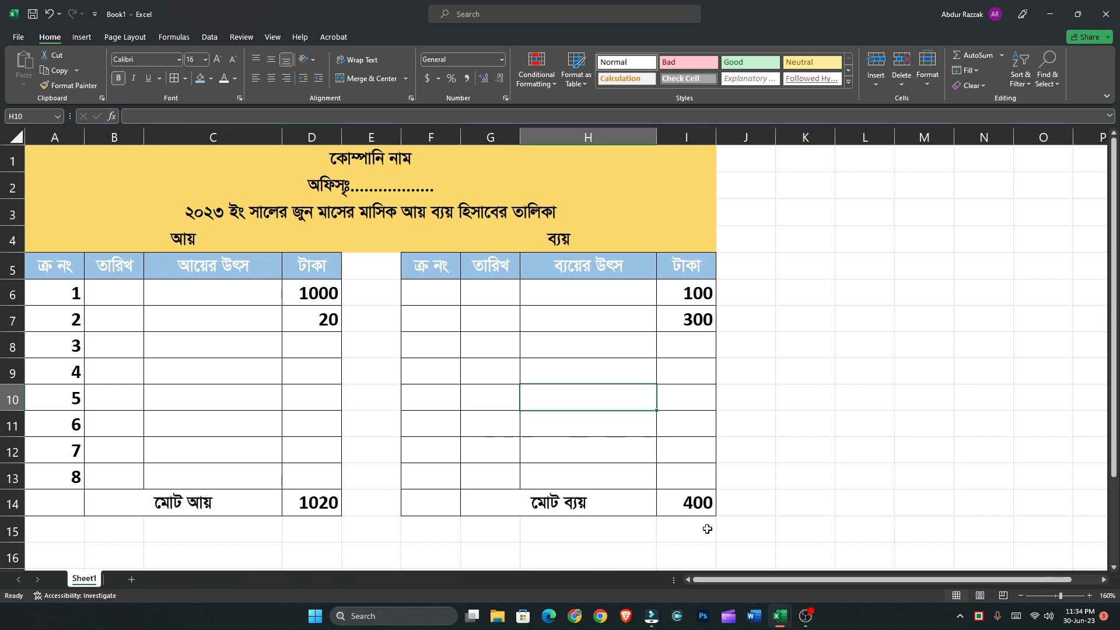
Examine the profit-or-loss row below the totals in the Book1.xlsx workbook, and return to the Book1 workbook
mouse_move(781, 616)
click(716, 554)
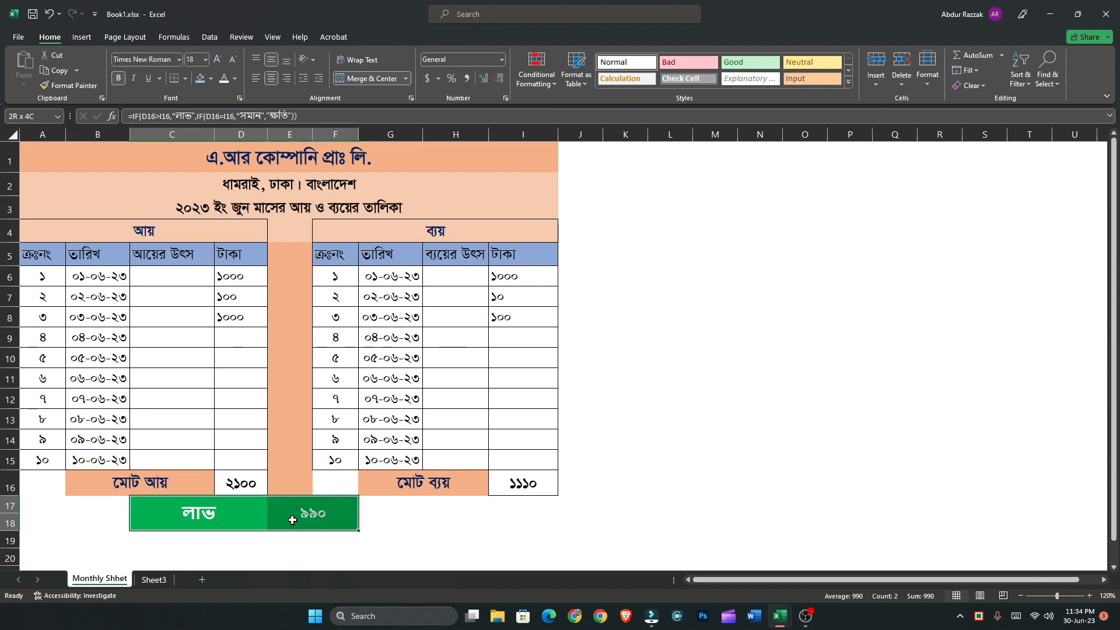
mouse_move(781, 620)
click(986, 555)
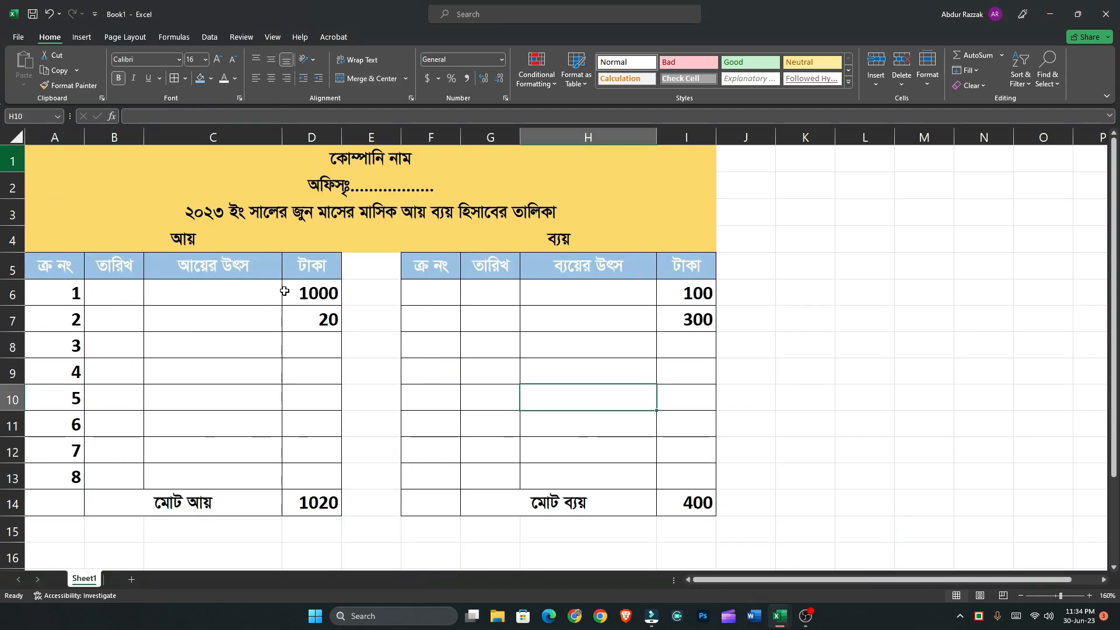
Merge and center C17:D17 below the income table and set its font to SutonnyMJ
scroll(282, 292, down, 1)
drag(268, 503, 474, 500)
drag(320, 507, 241, 511)
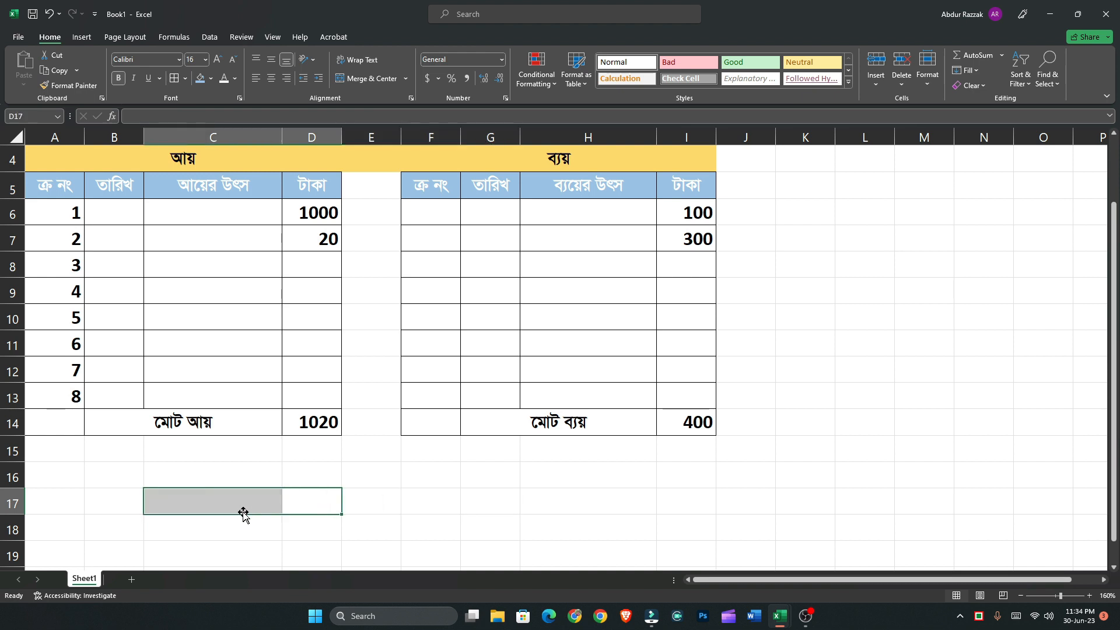
click(371, 79)
click(266, 525)
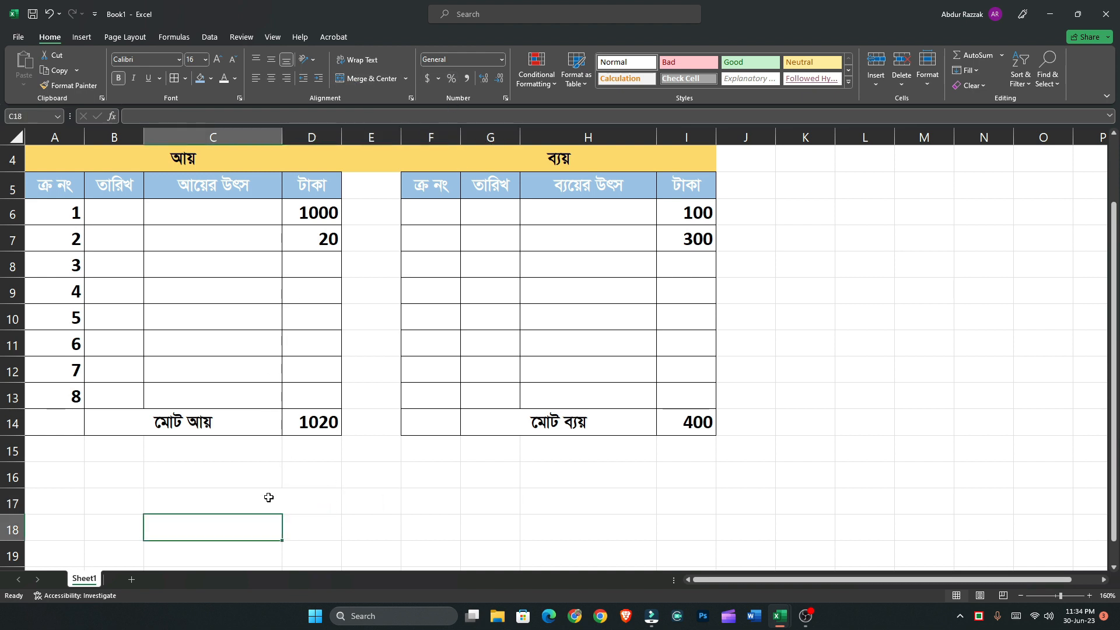
click(268, 498)
click(157, 59)
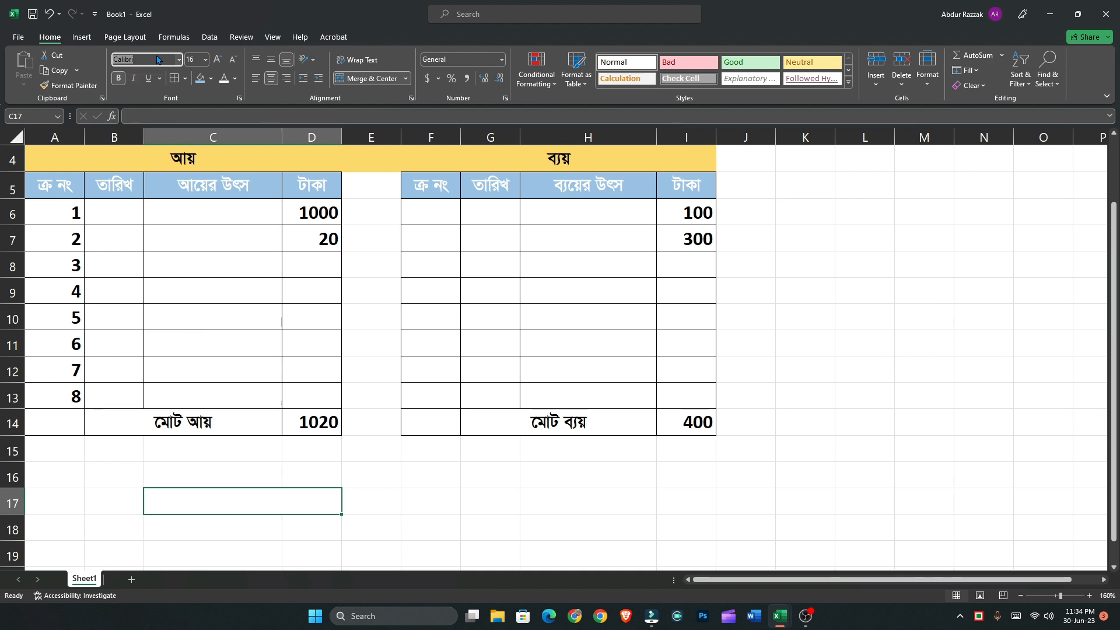
text(SutonnyMJ)
key(Return)
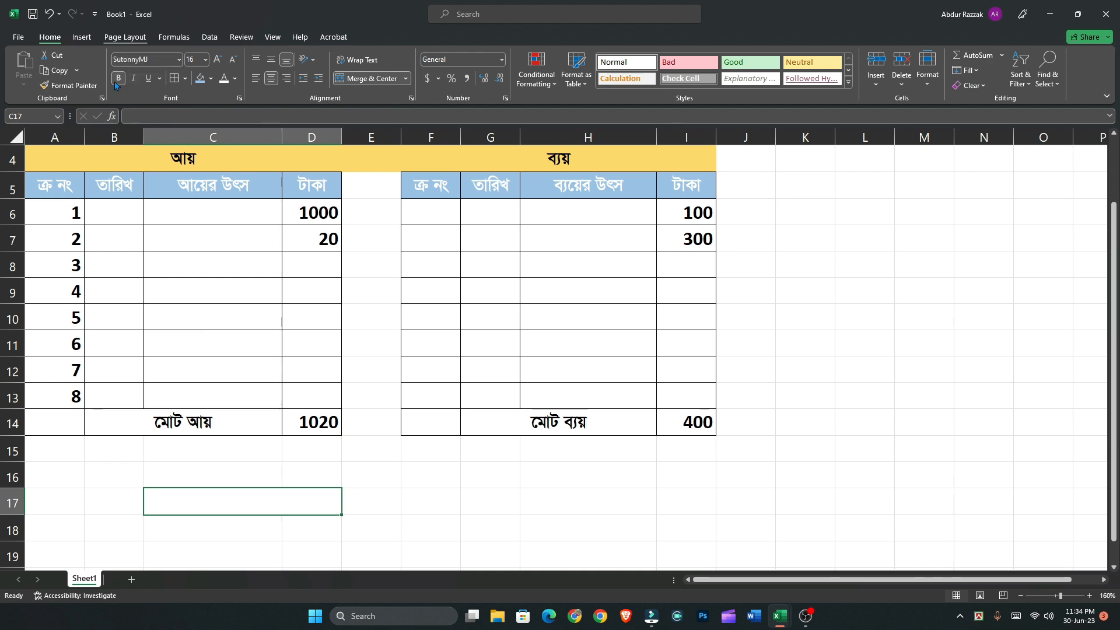
click(274, 519)
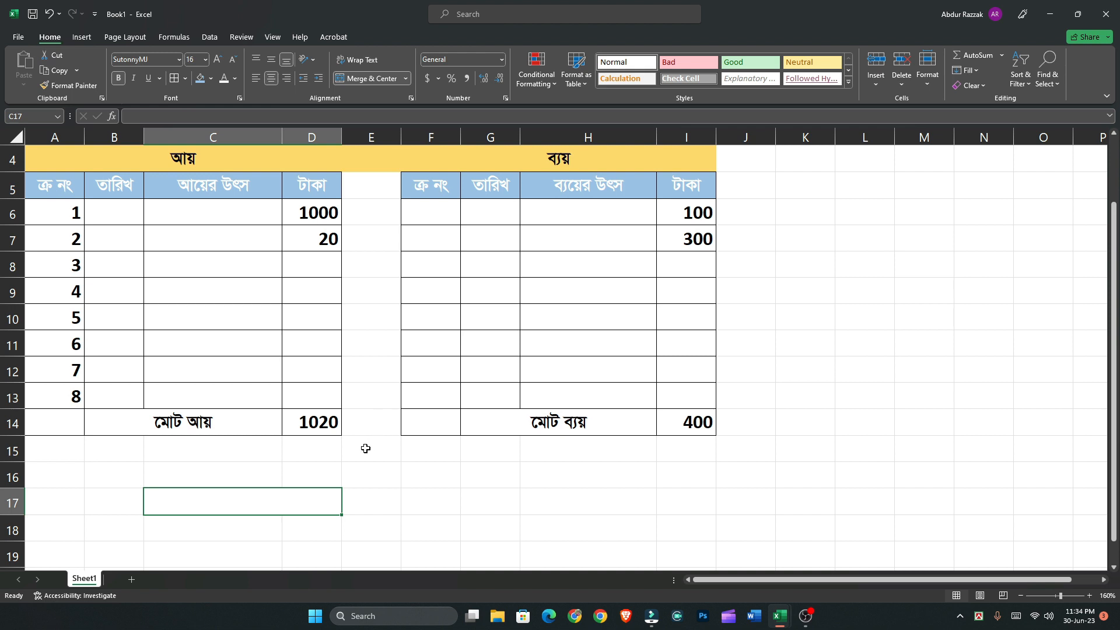
Undo the latest formatting of C17:D17 and redo only its merge and centering, dropping the SutonnyMJ font
key(ctrl+z)
click(351, 533)
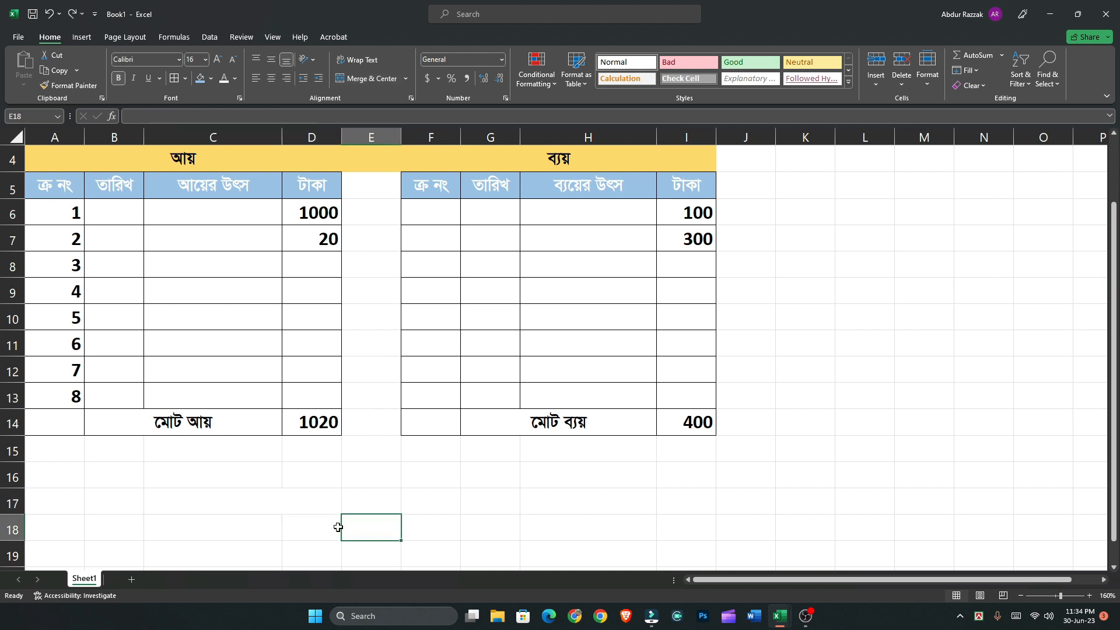
key(ctrl+y)
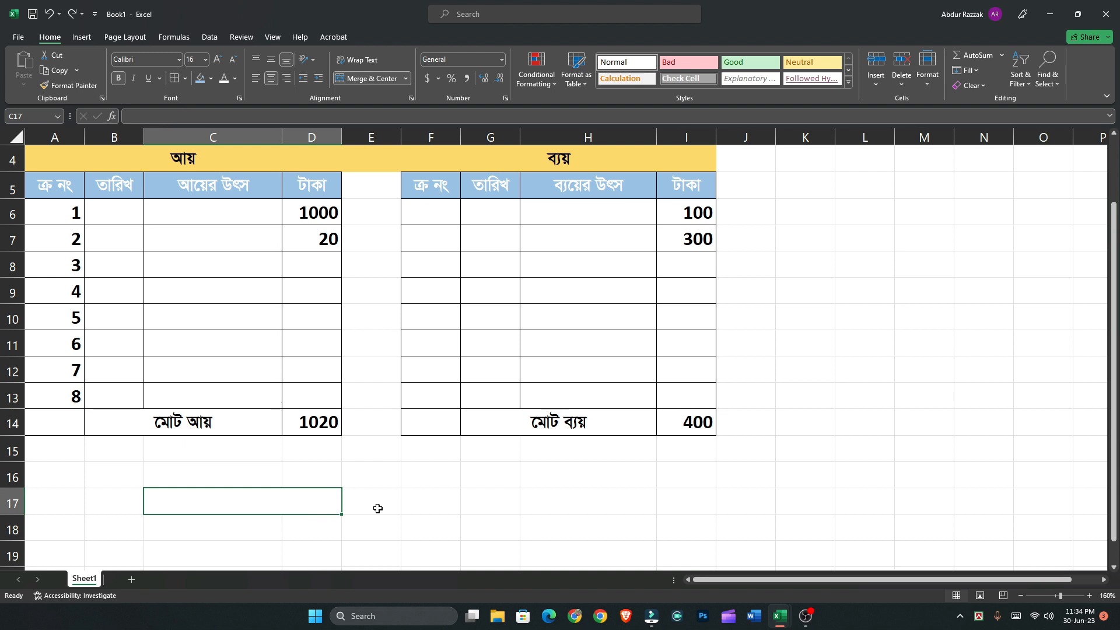
Merge and center E17:F17 and enter the formula =D14-I14 to subtract total expense from total income
drag(379, 508, 408, 498)
click(372, 78)
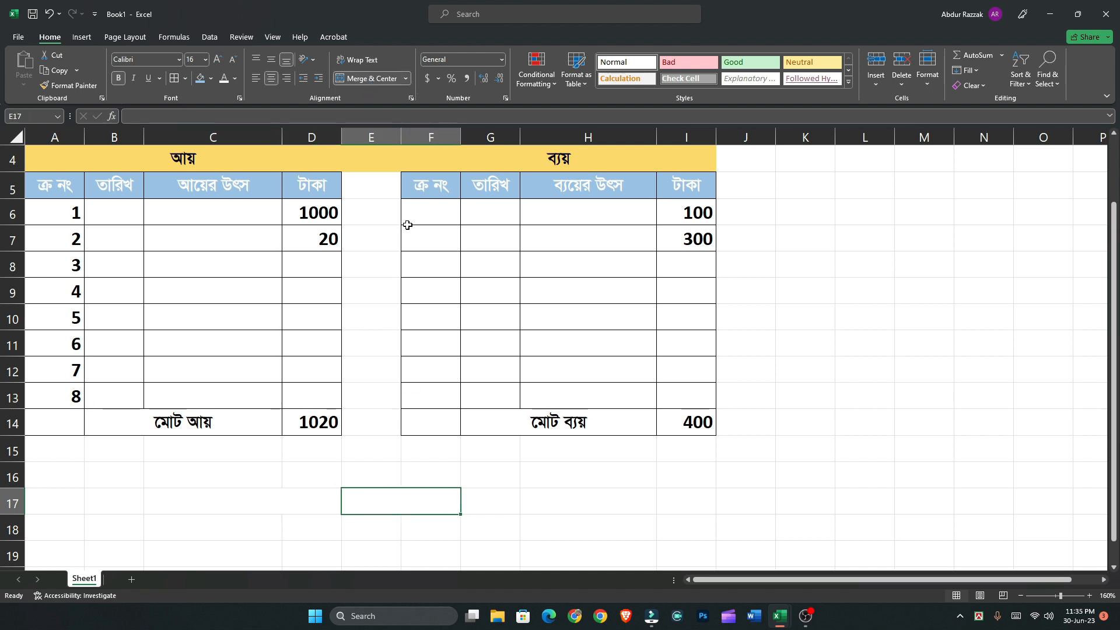
click(420, 554)
click(405, 502)
text(=)
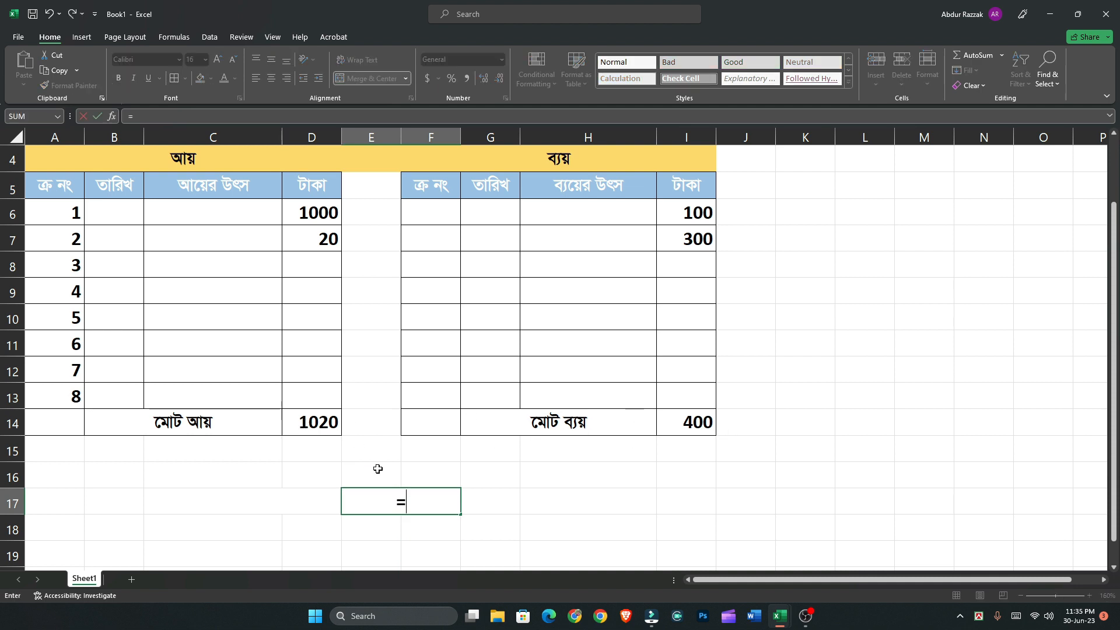
click(316, 423)
text(-)
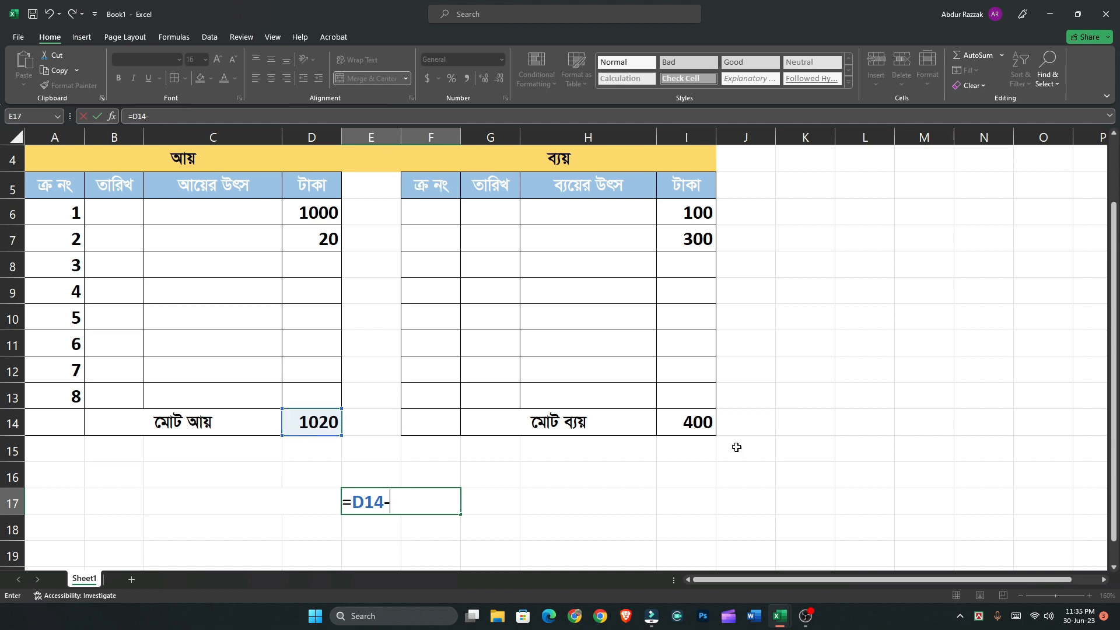
click(694, 422)
key(Return)
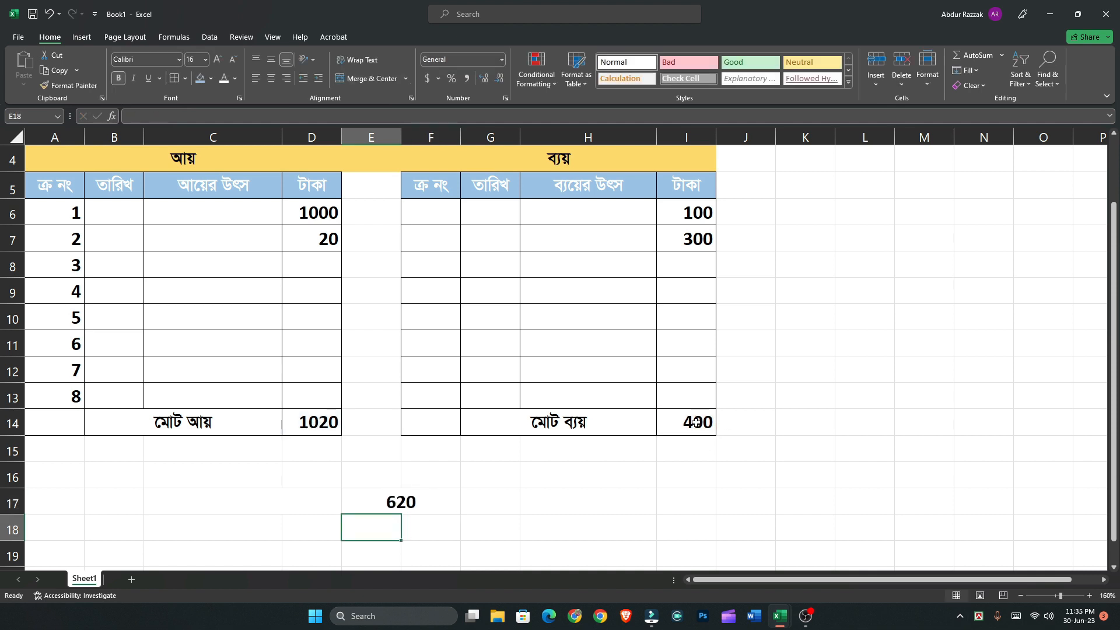
click(416, 504)
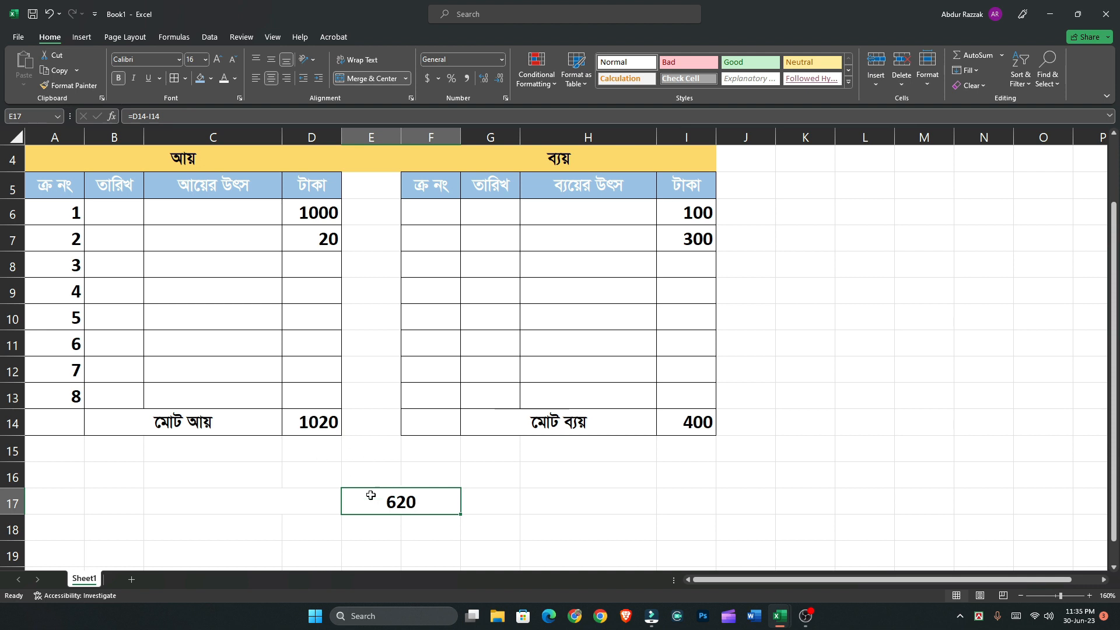
Begin an IF formula in merged cell C17:D17 that returns "লাভ" when D14>I14
click(314, 509)
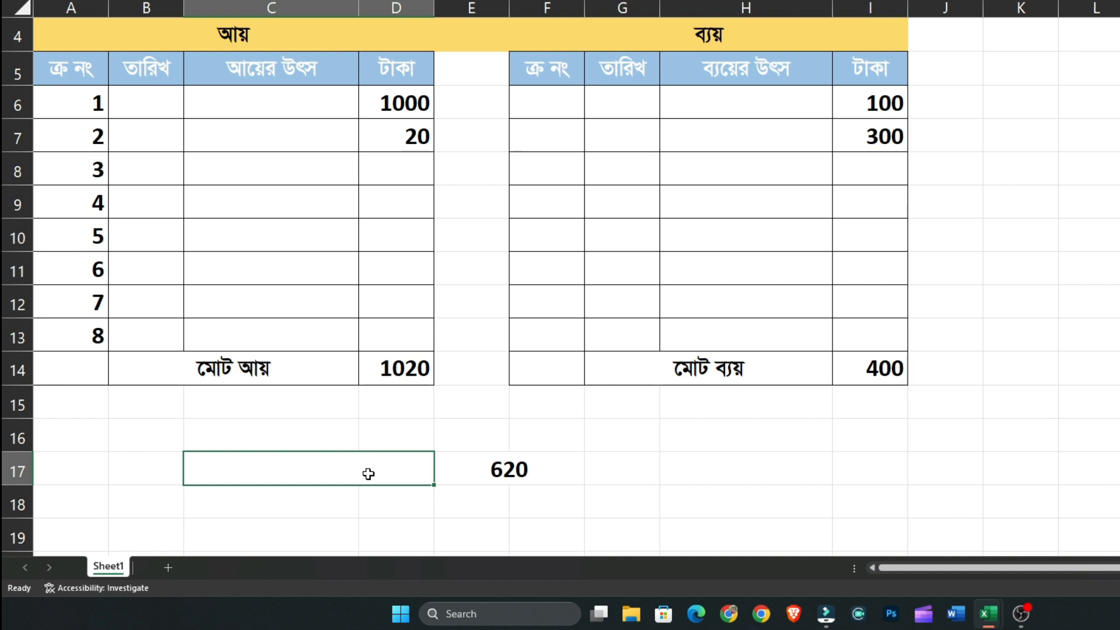
text(=if)
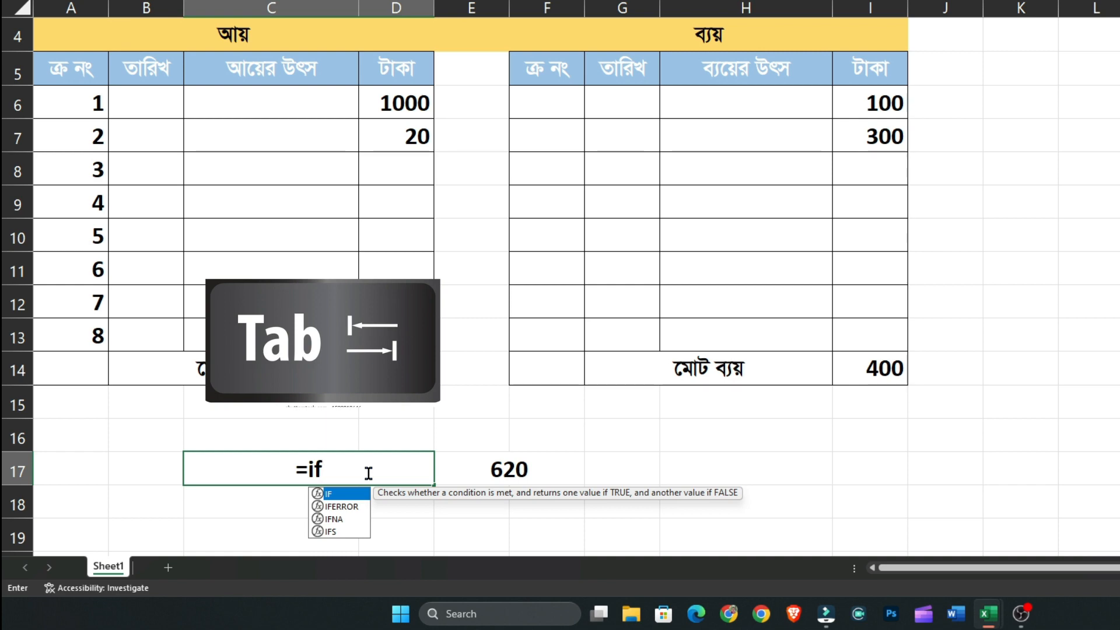
key(Tab)
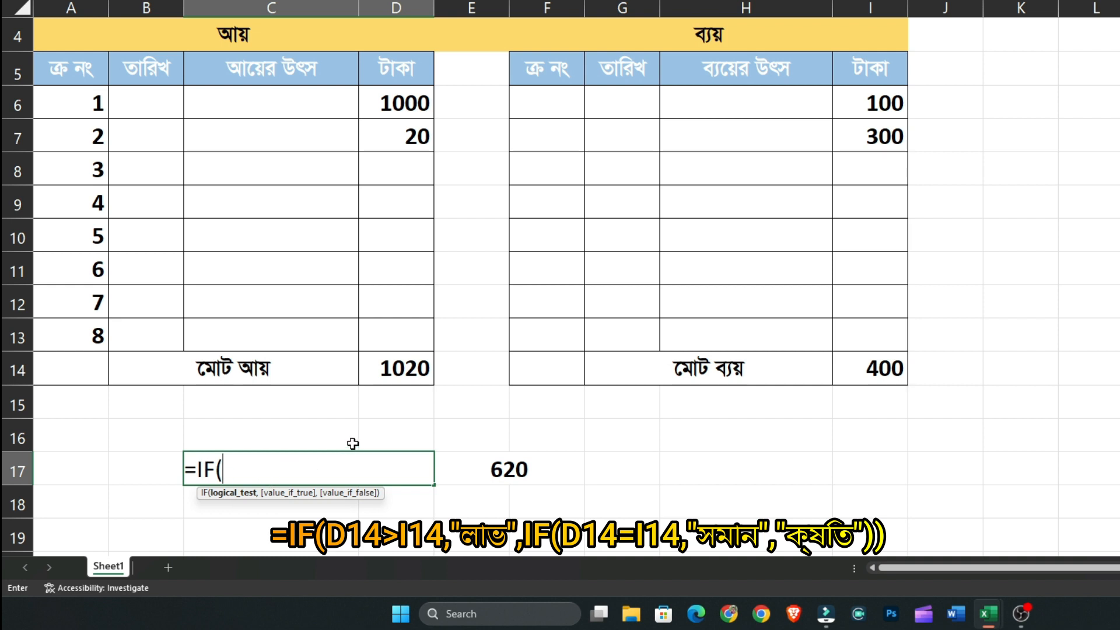
click(386, 368)
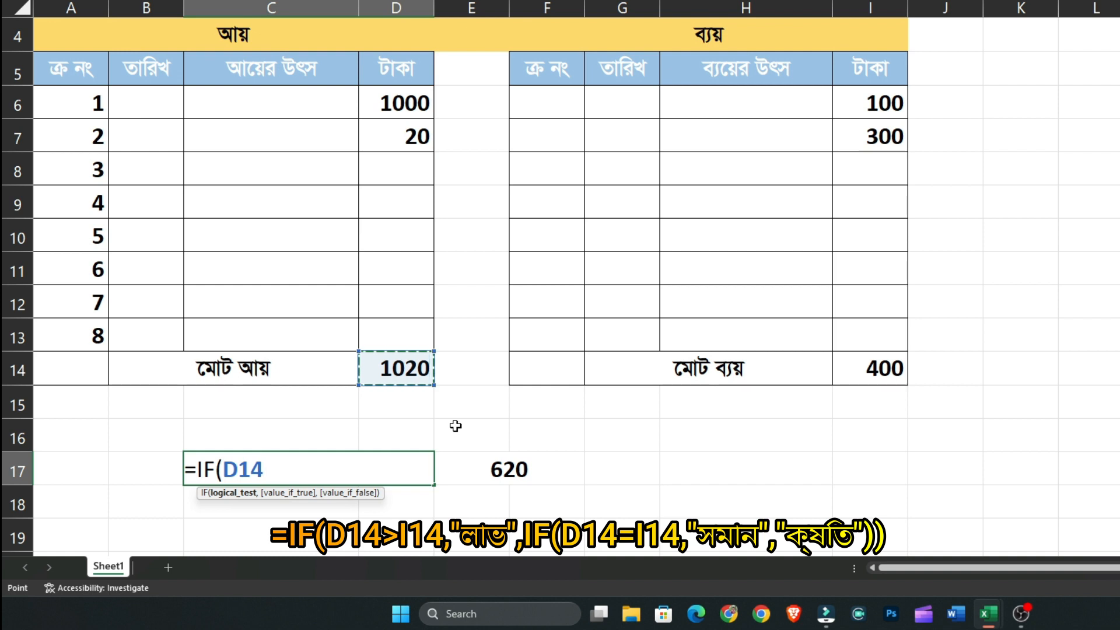
text(>)
click(886, 376)
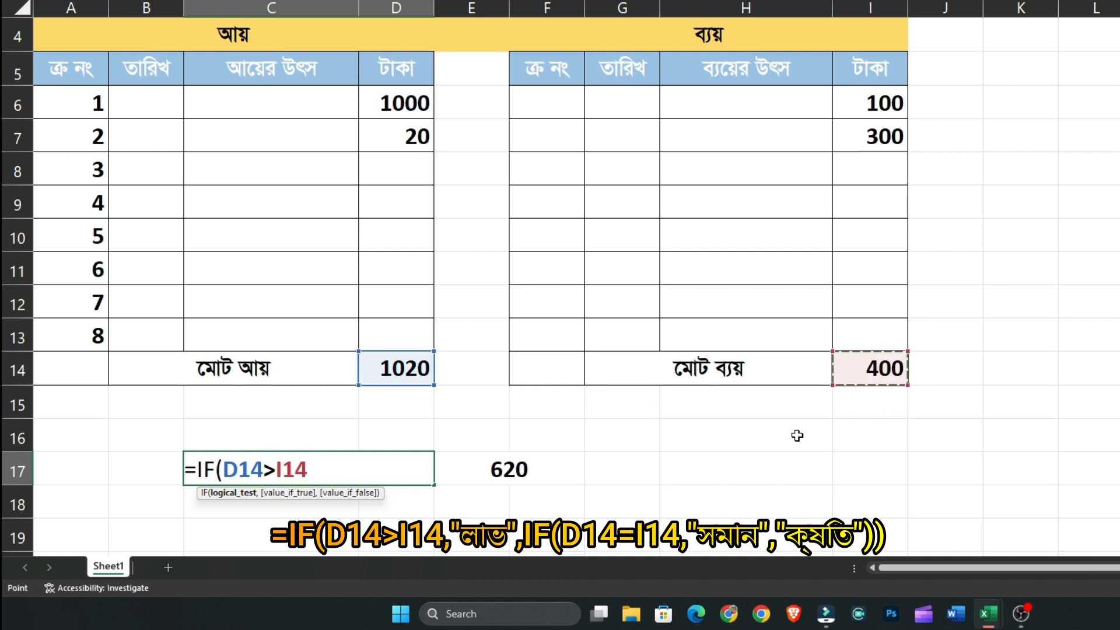
text(,)
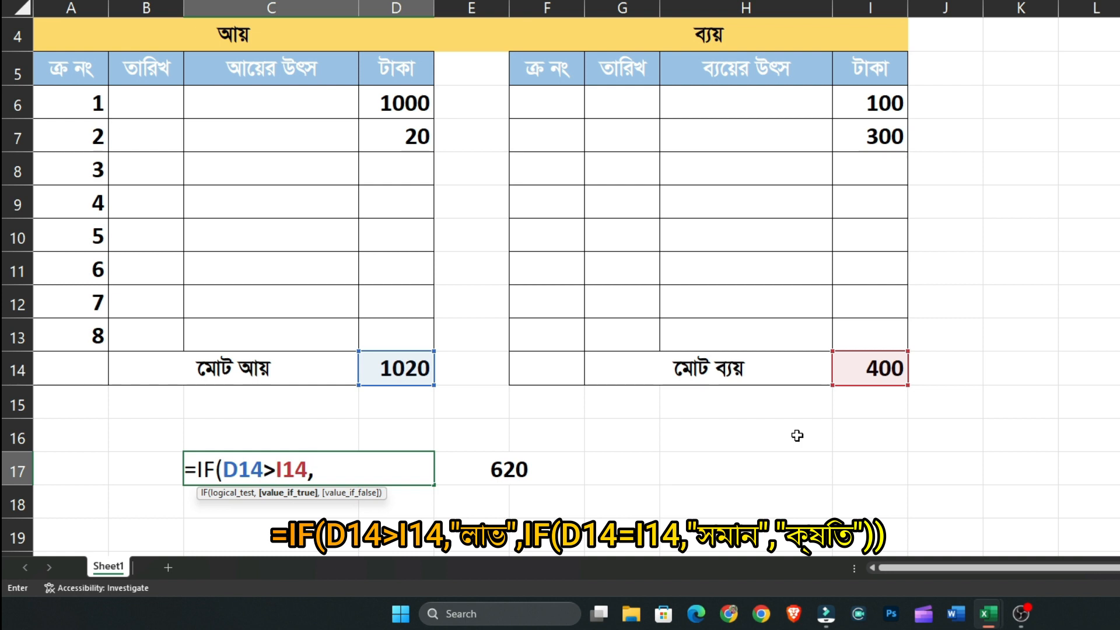
text("লাভ)
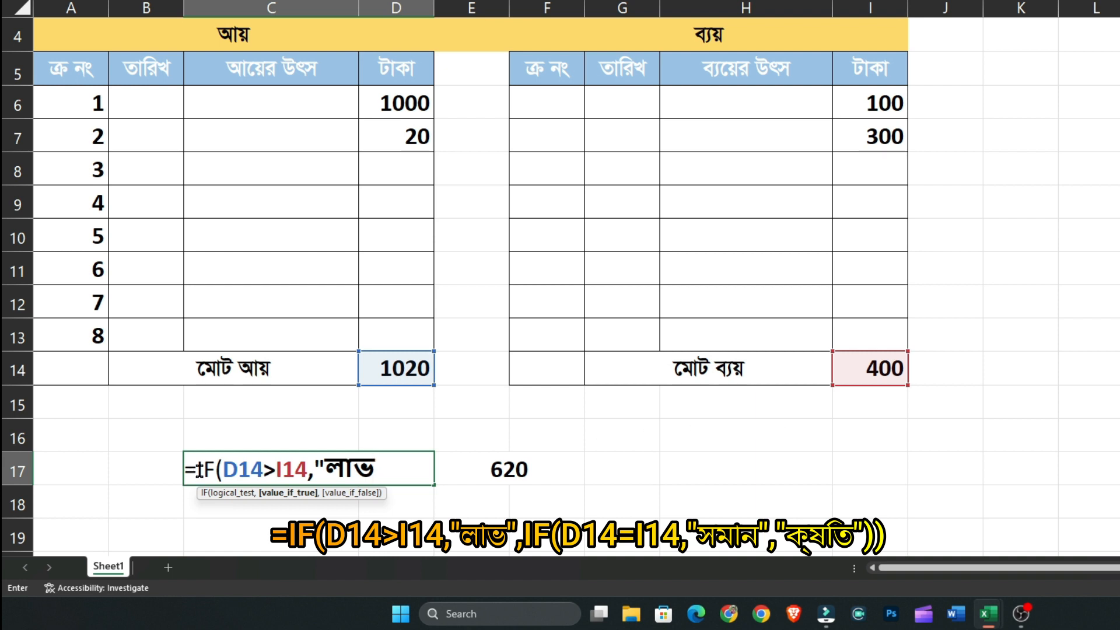
text(",)
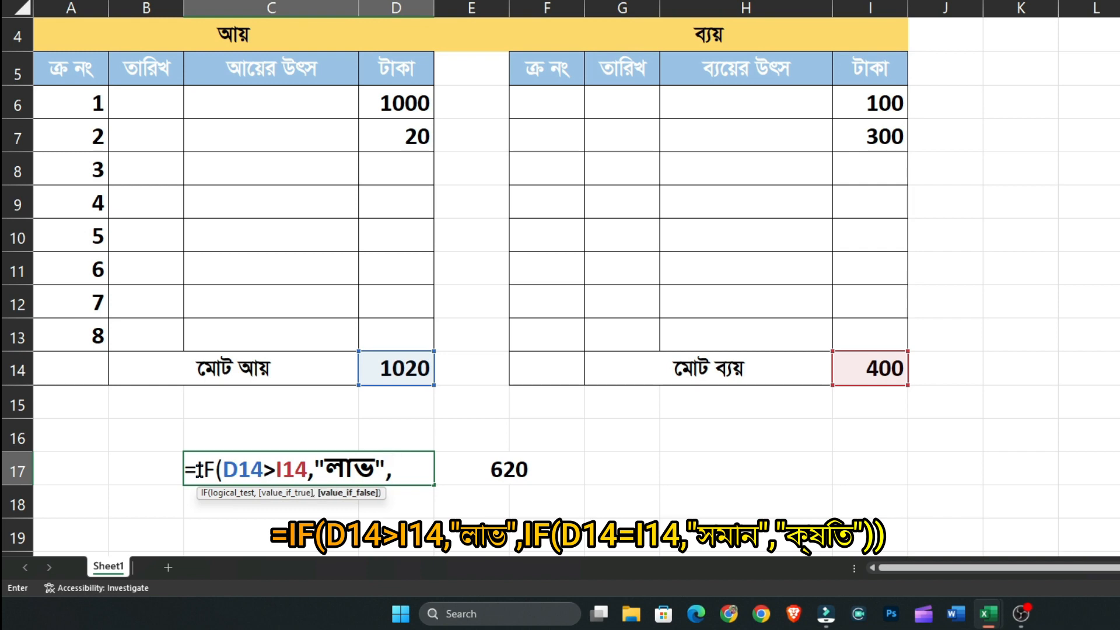
text(if)
Add a nested IF to the C17 formula as its false value, returning "সমান" when D14=I14
key(Tab)
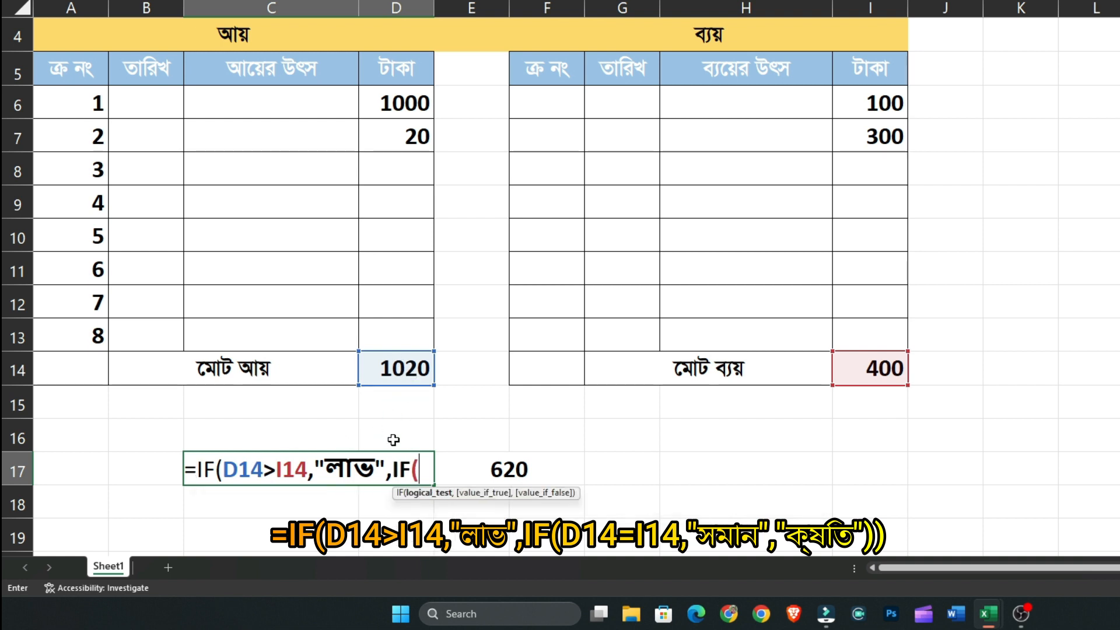
click(395, 376)
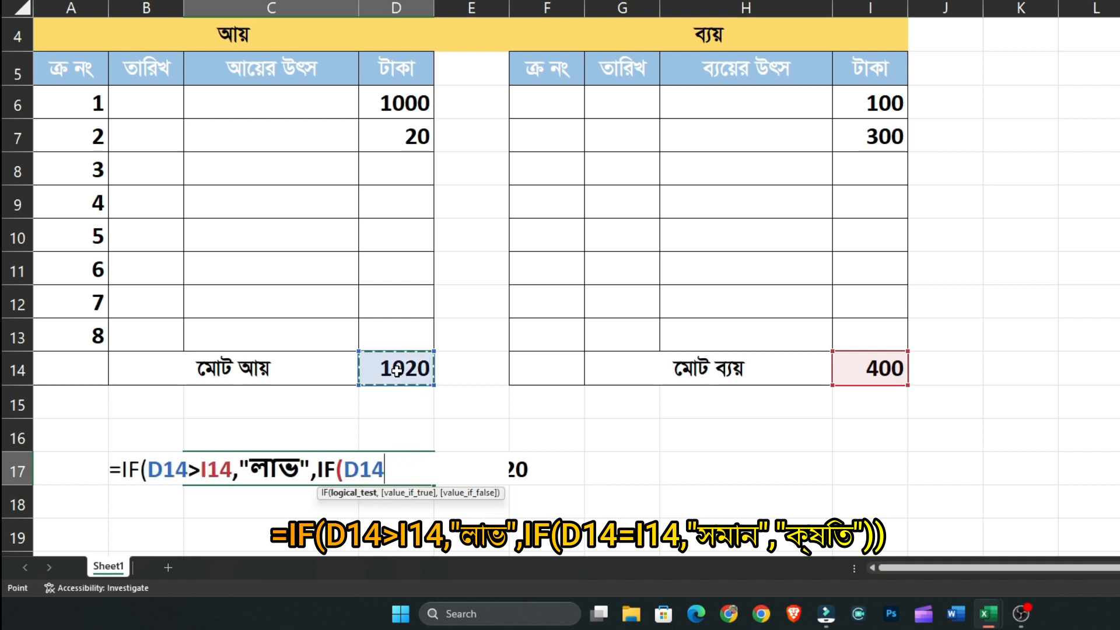
text(=)
click(882, 365)
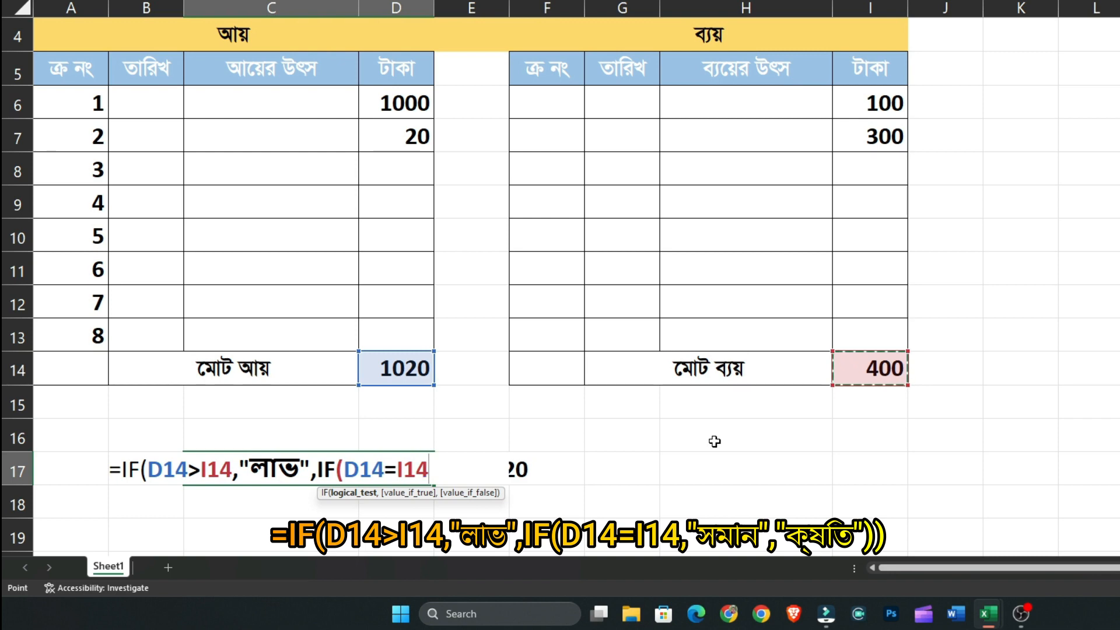
text(,")
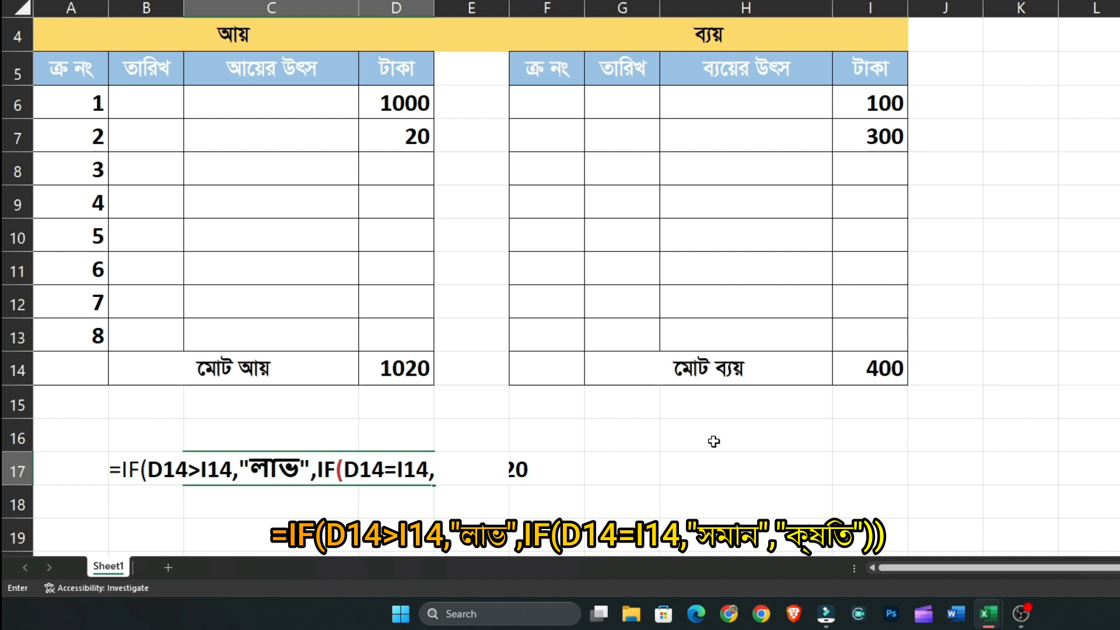
click(436, 465)
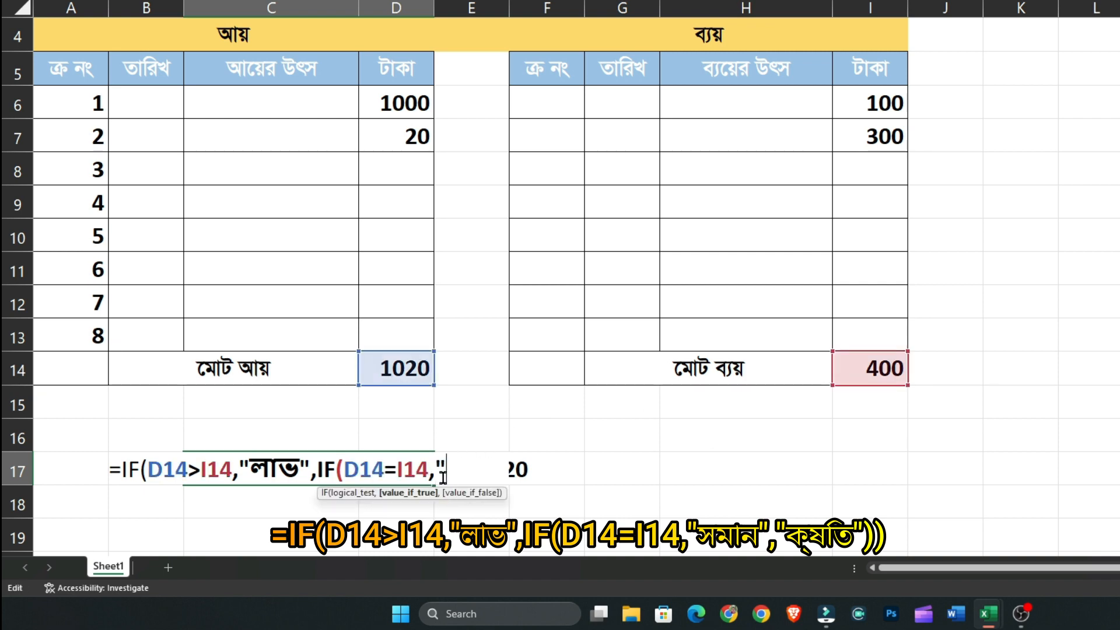
text("সমান)
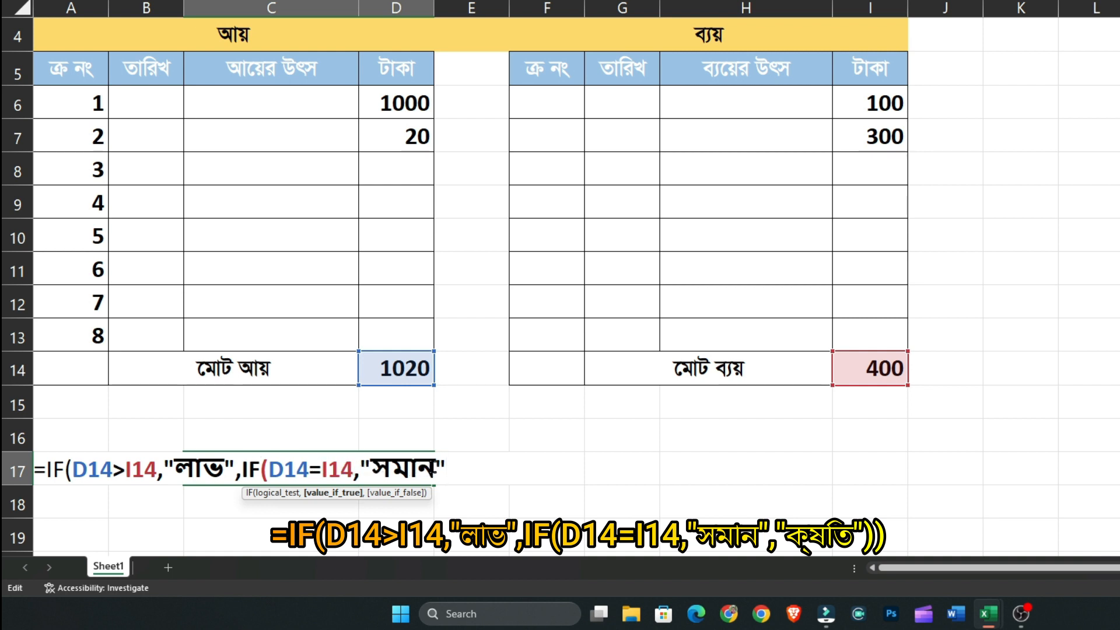
text(,)
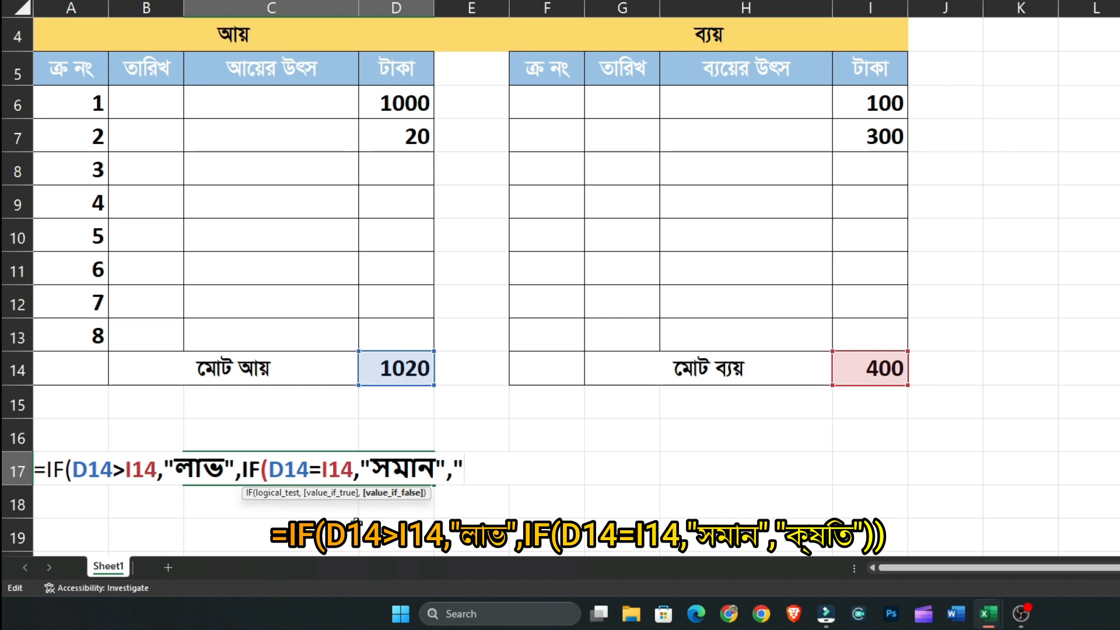
Finish the nested IF in C17 with "ক্ষতি" as its false value and accept the suggested formula correction
text("ক্)
key(BackSpace)
text(ক্ষিতি)
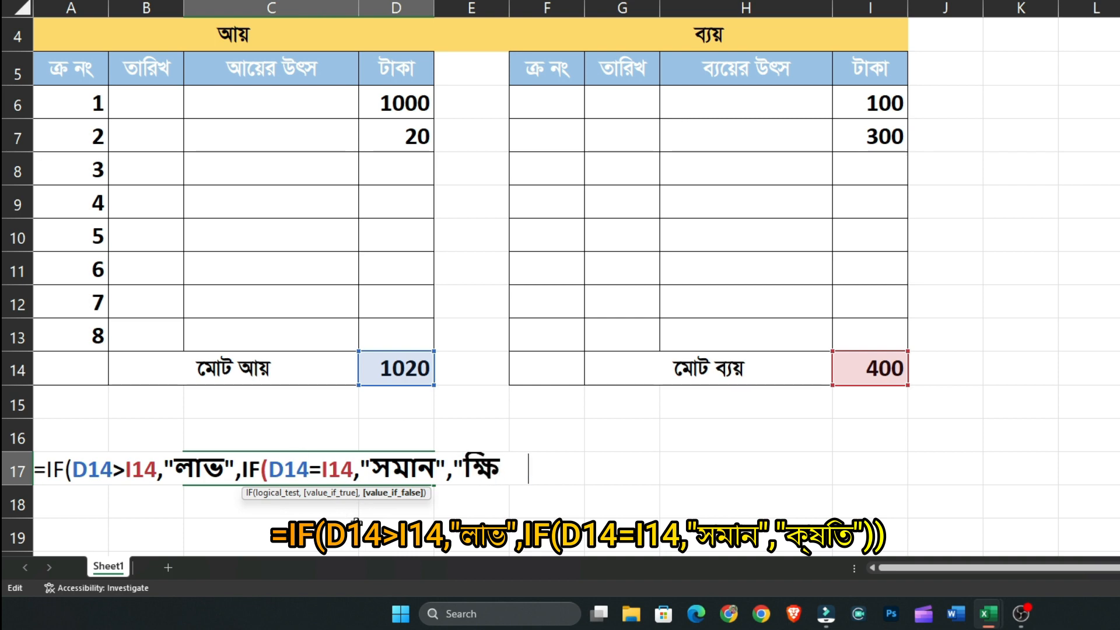
key(BackSpace)
key(BackSpace)
key(BackSpace)
key(BackSpace)
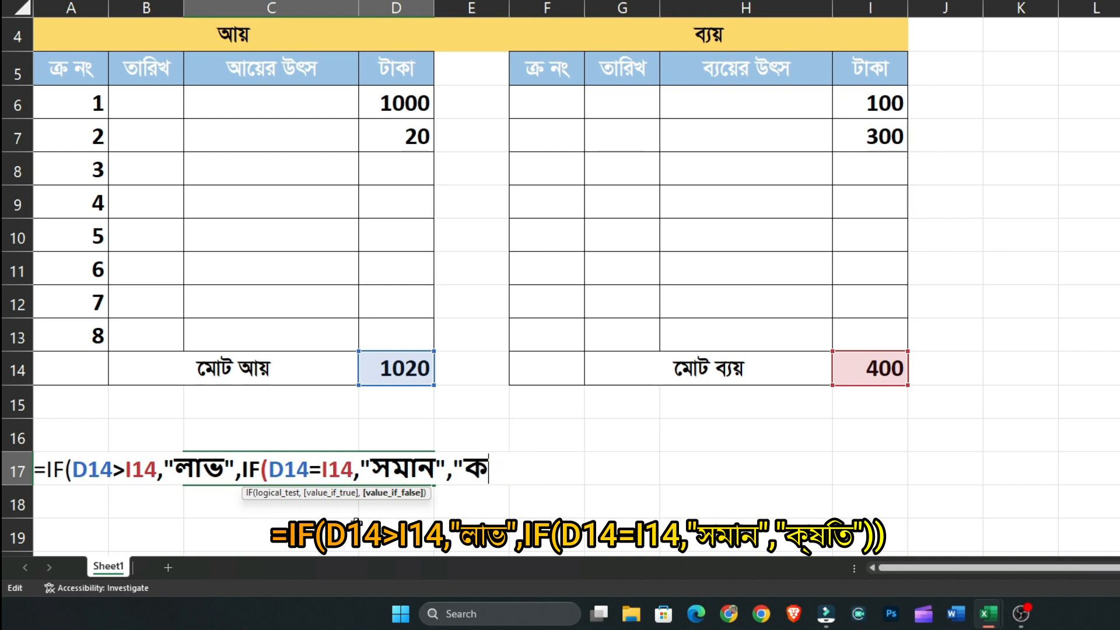
key(BackSpace)
key(BackSpace)
text(ক্ষতি)
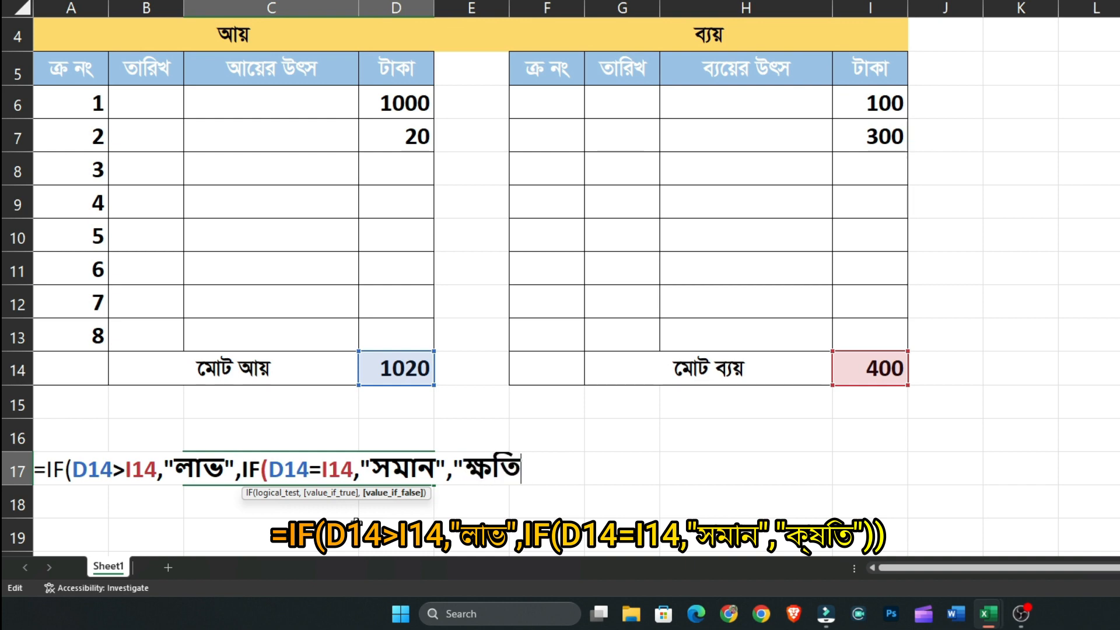
text(")
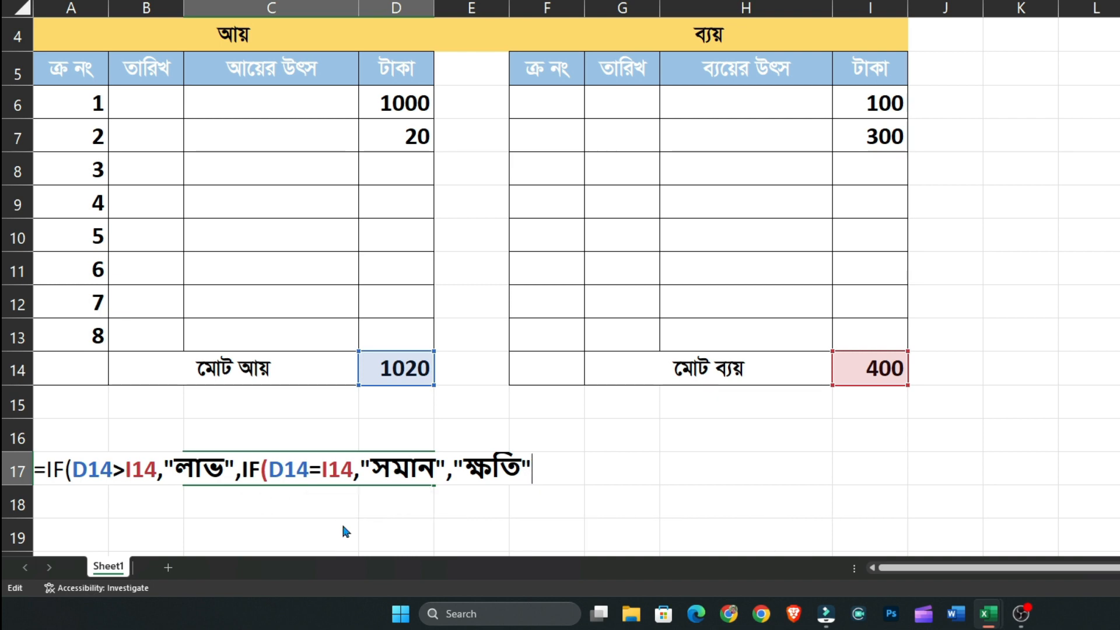
key(Return)
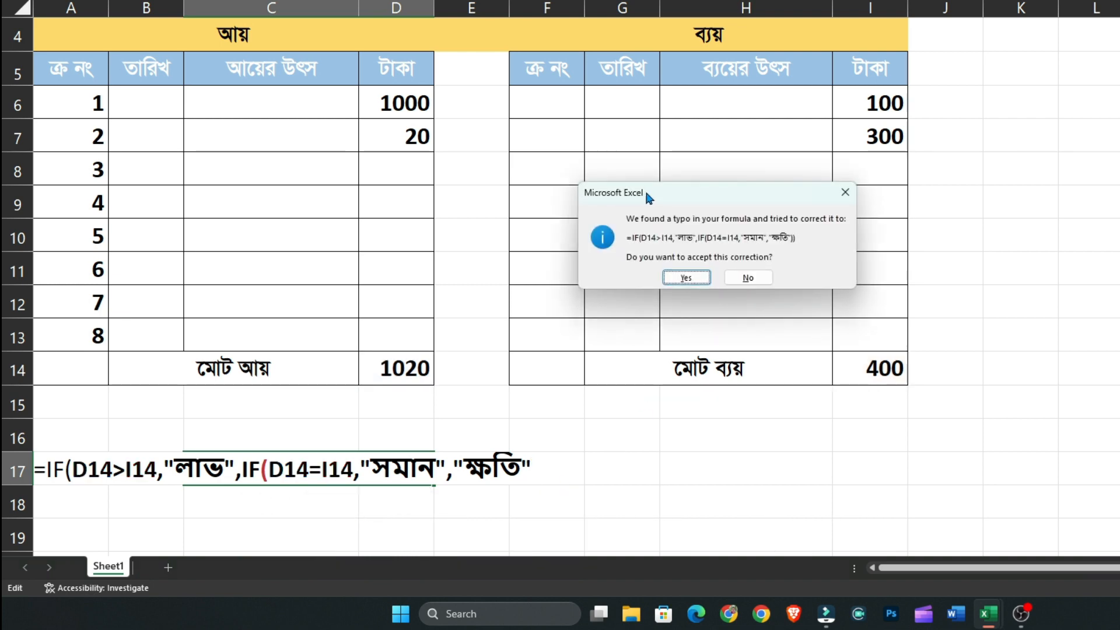
drag(669, 188, 683, 192)
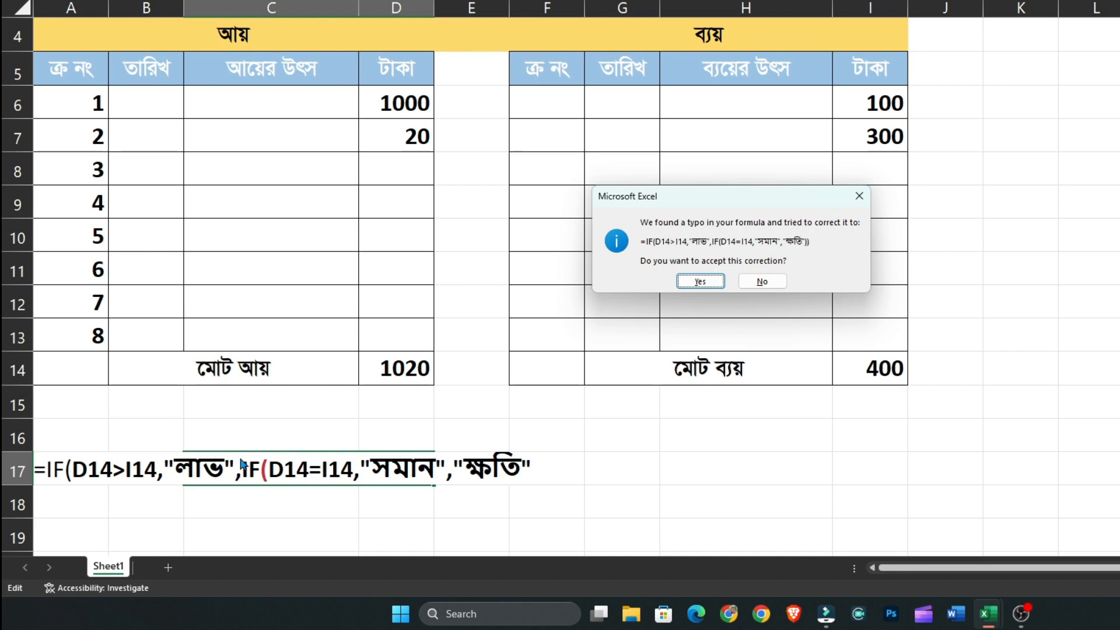
drag(698, 195, 726, 270)
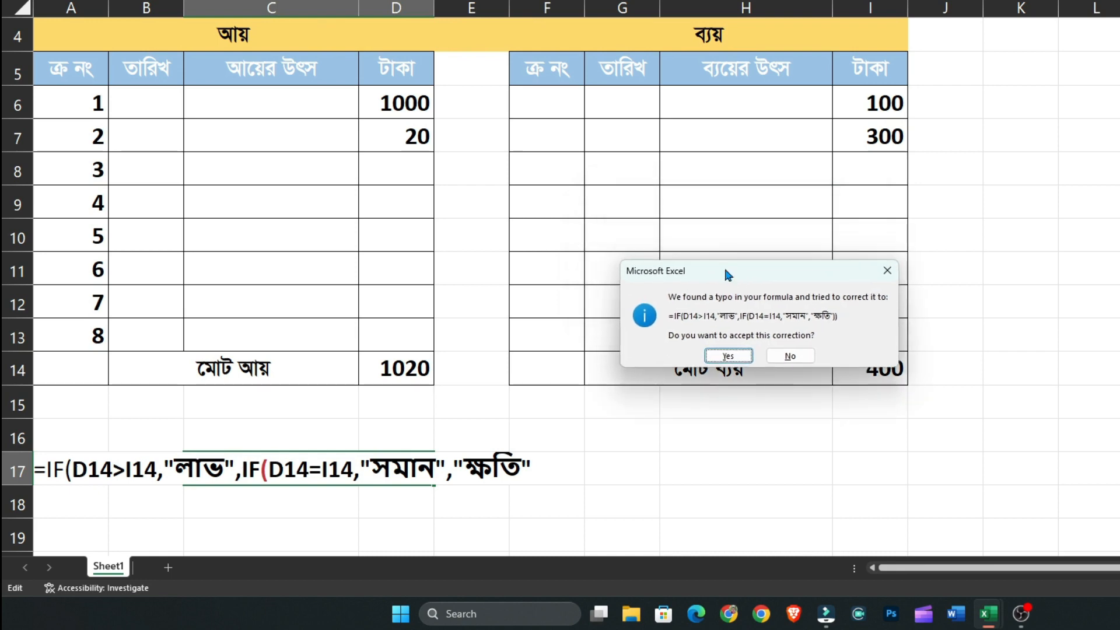
click(716, 357)
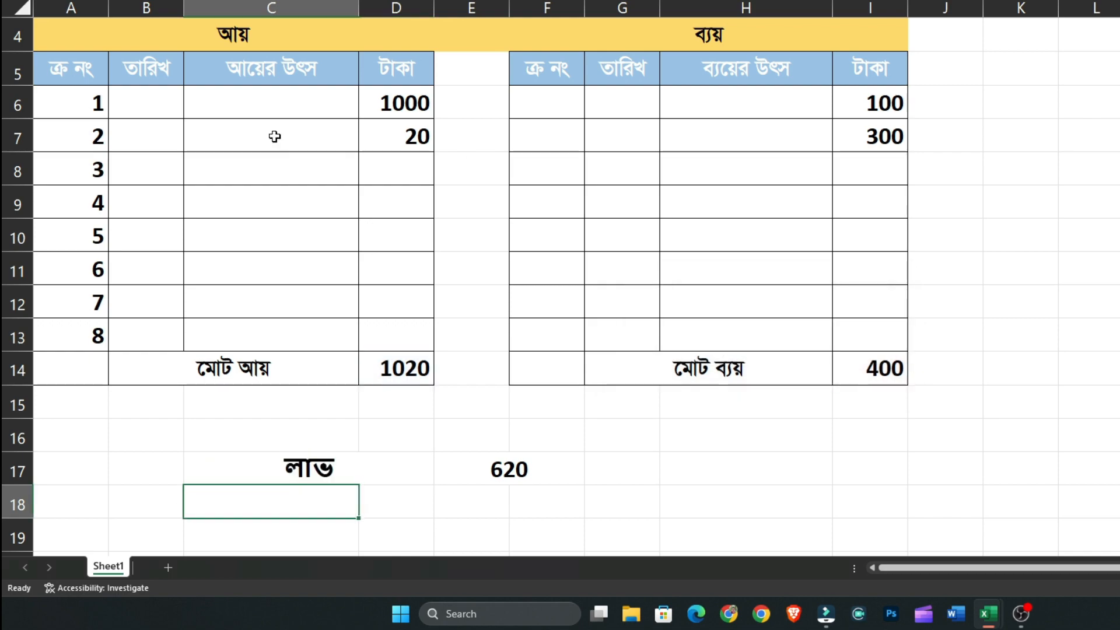
click(309, 466)
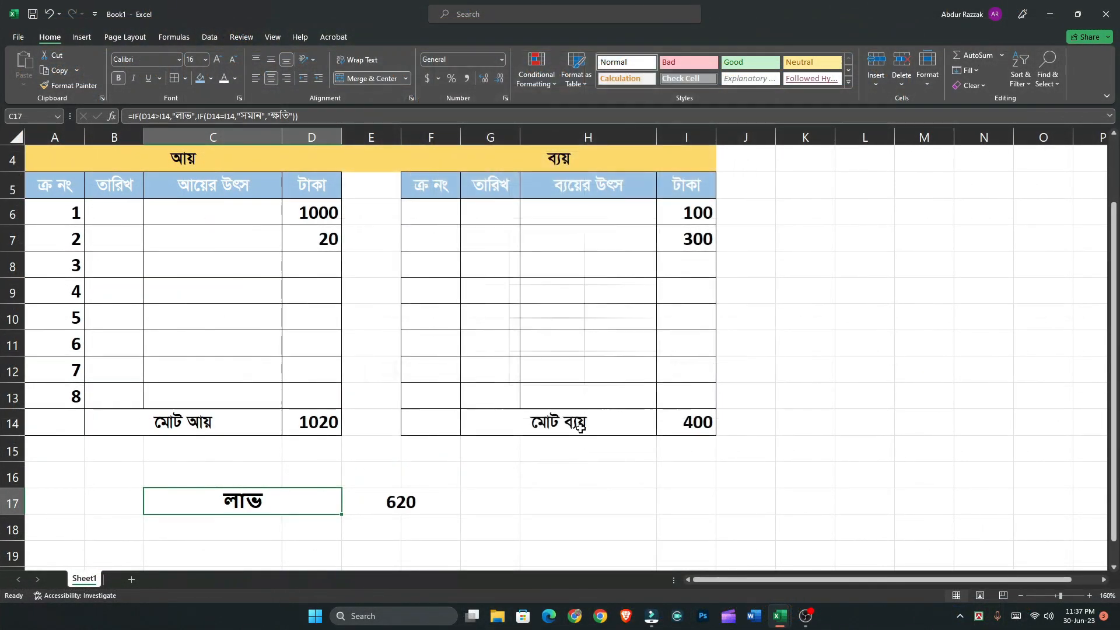
Enter 2000 as the third expense amount in cell I8
click(681, 267)
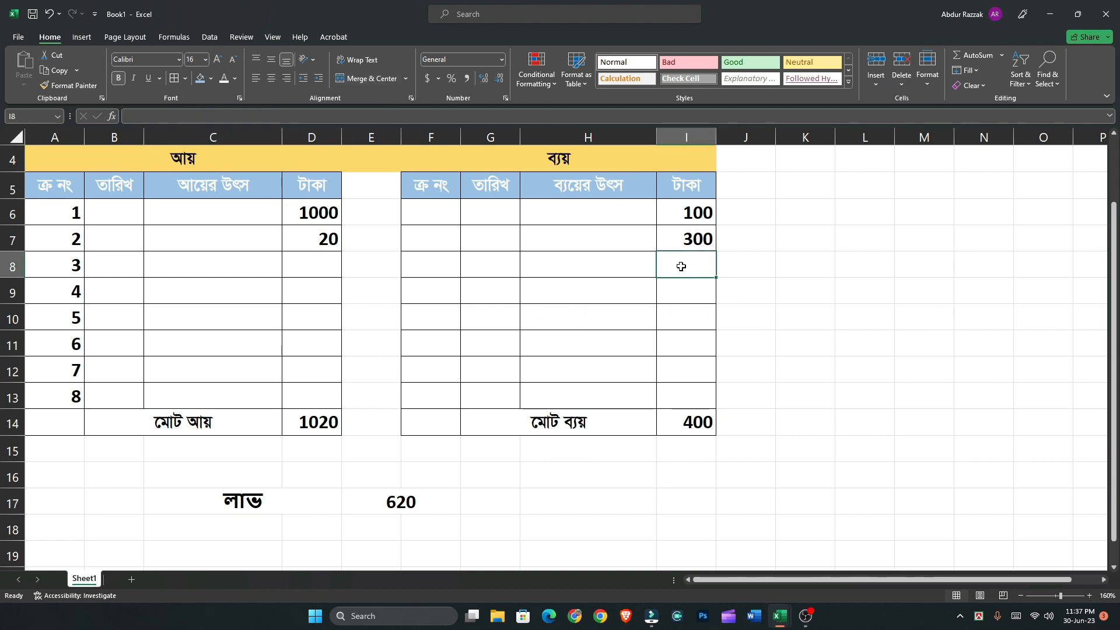
text(200)
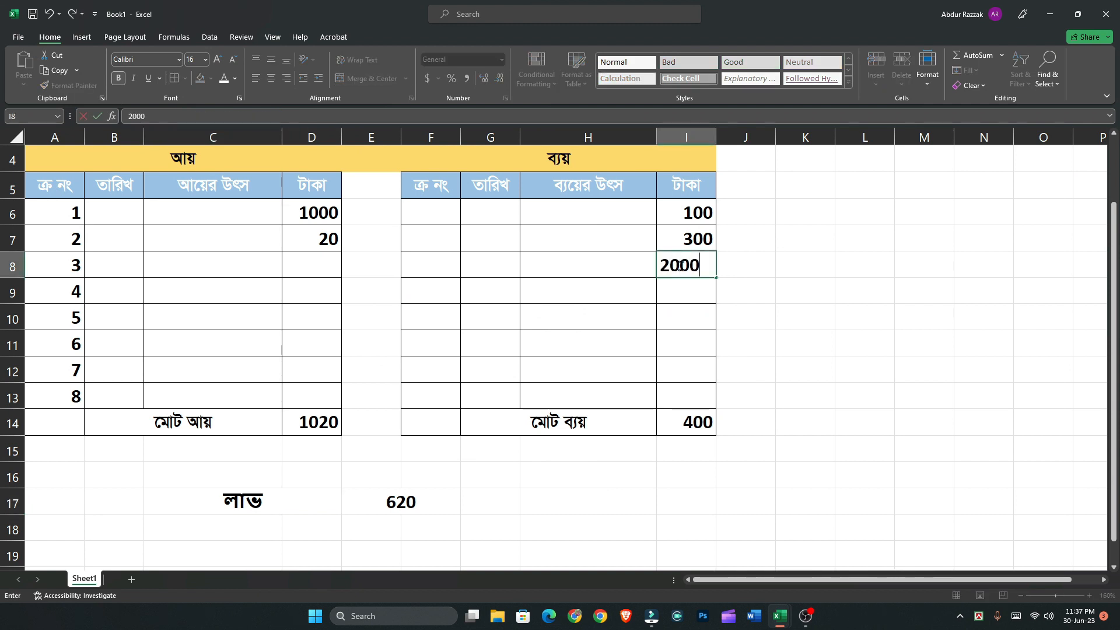
text(0)
key(Return)
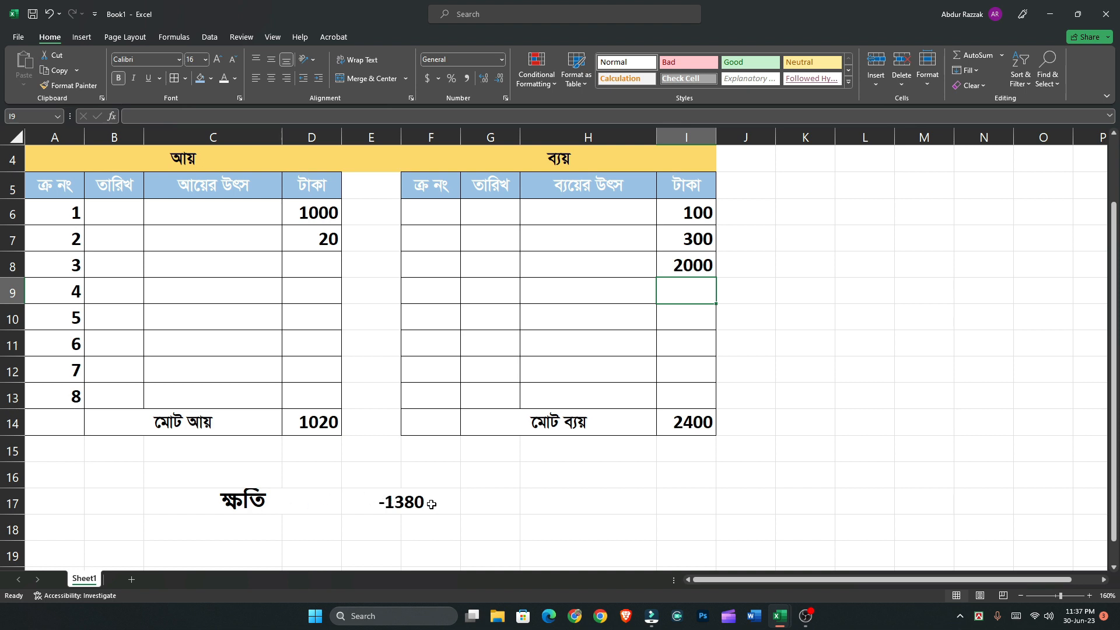
Reduce the height of row 16 and make row 17 with the profit-or-loss result taller
drag(14, 488, 7, 511)
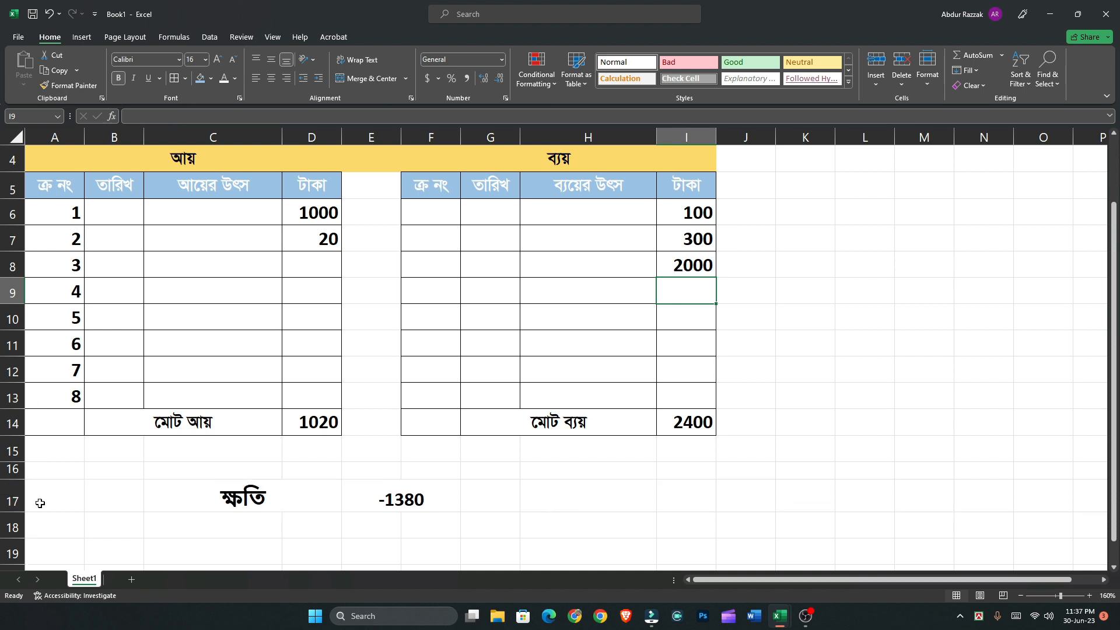
Increase the font size of row 17 with the profit-or-loss result and middle-align its contents vertically
click(16, 501)
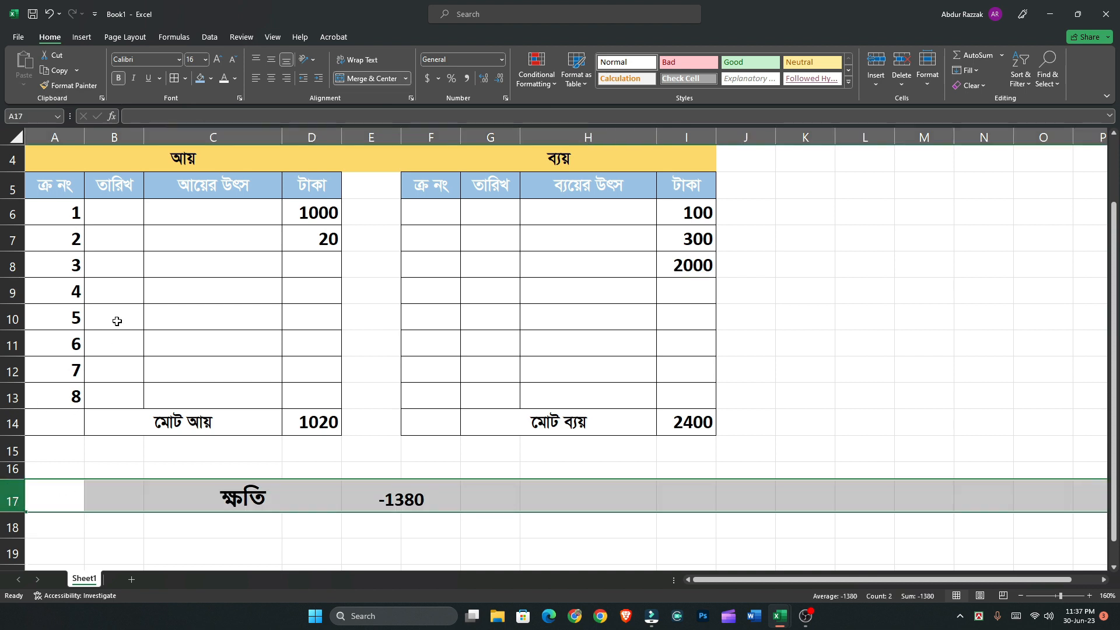
click(217, 59)
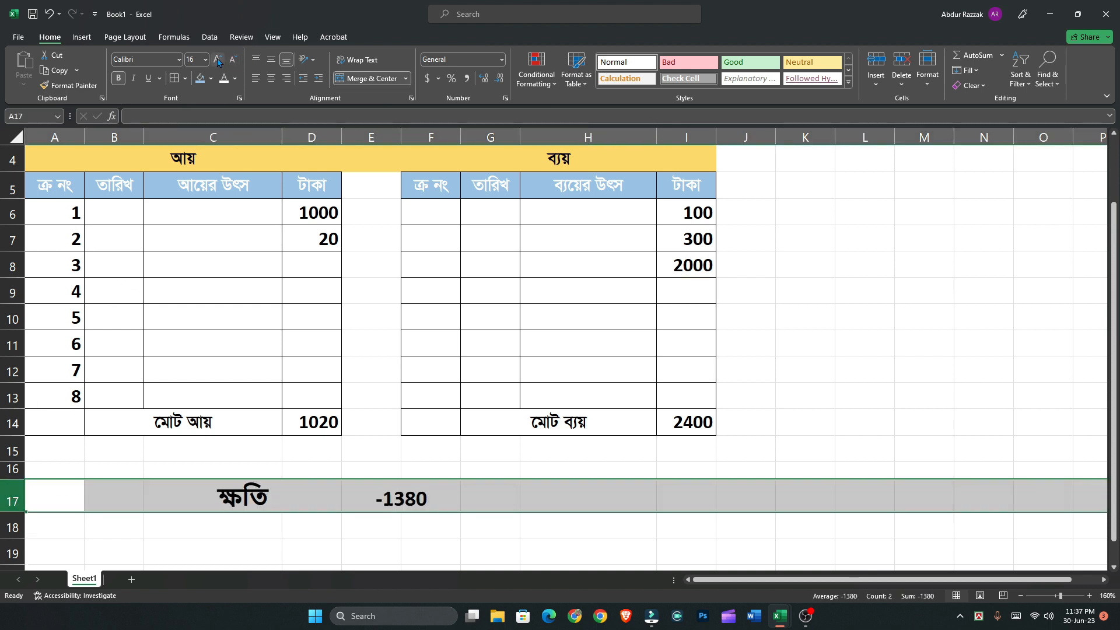
click(273, 61)
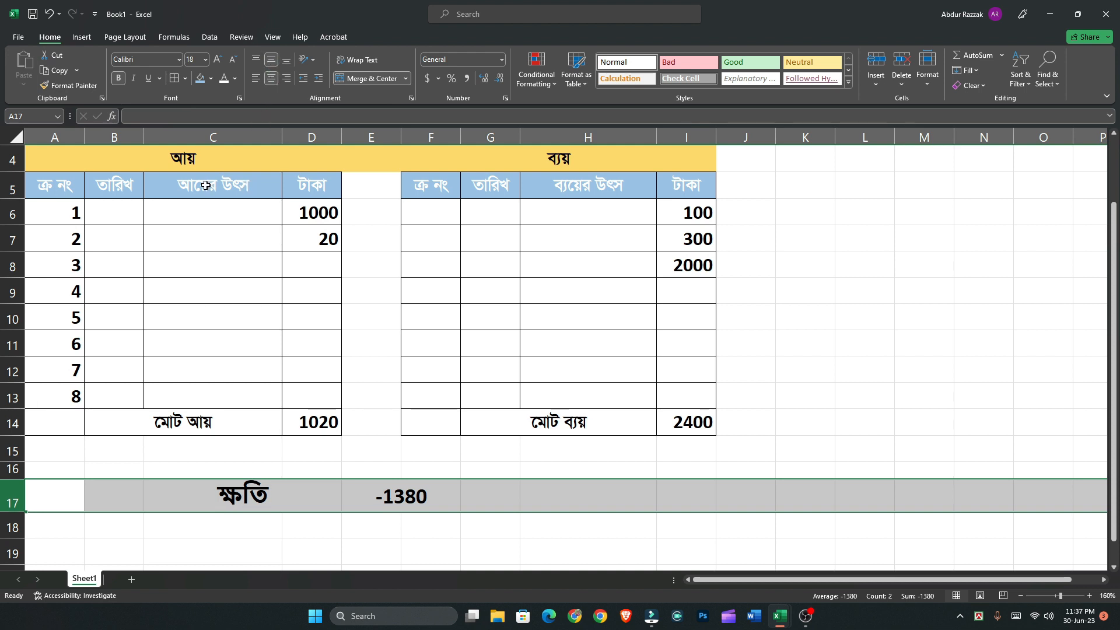
click(413, 526)
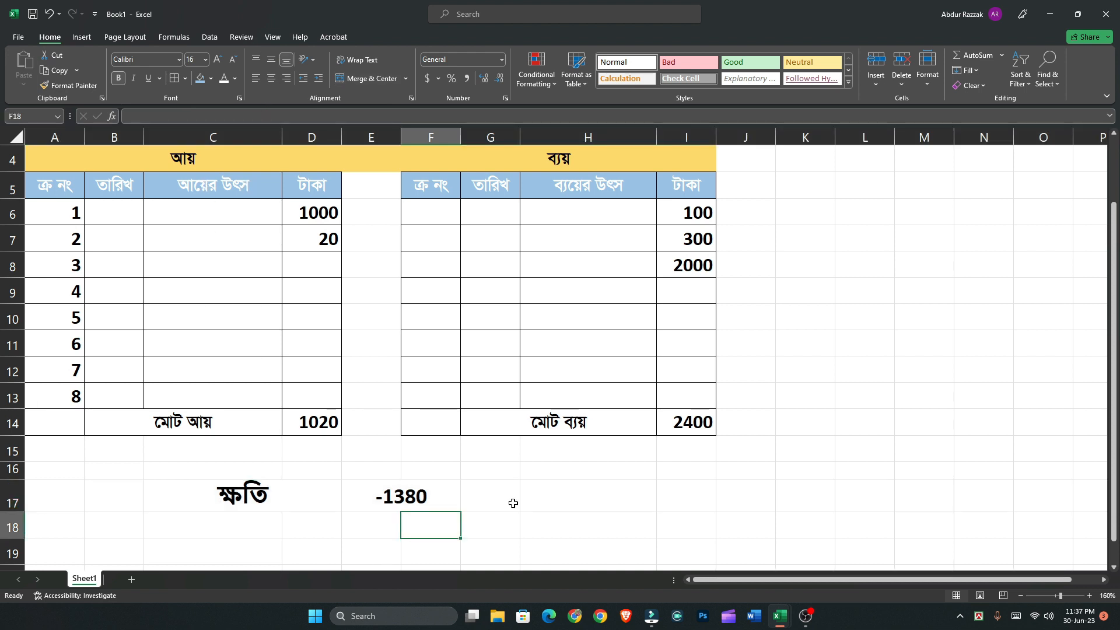
Switch to the finished sample workbook Book1.xlsx, examine its profit-or-loss cell C17, and return to the working sheet
scroll(509, 446, up, 1)
ctrl+scroll(510, 448, down, 1)
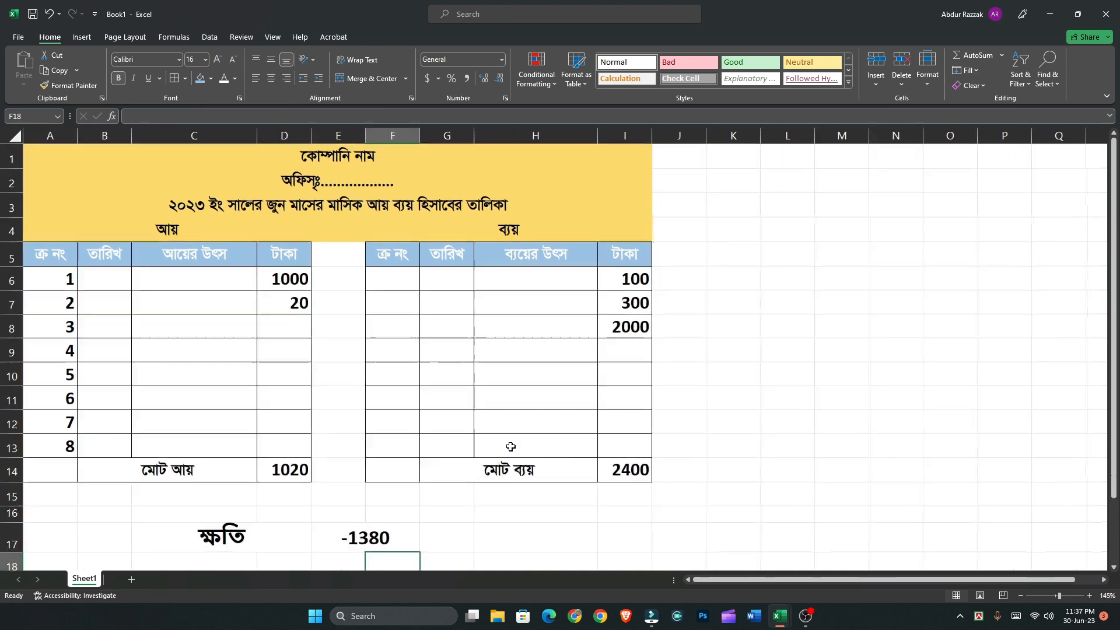
mouse_move(780, 616)
click(705, 566)
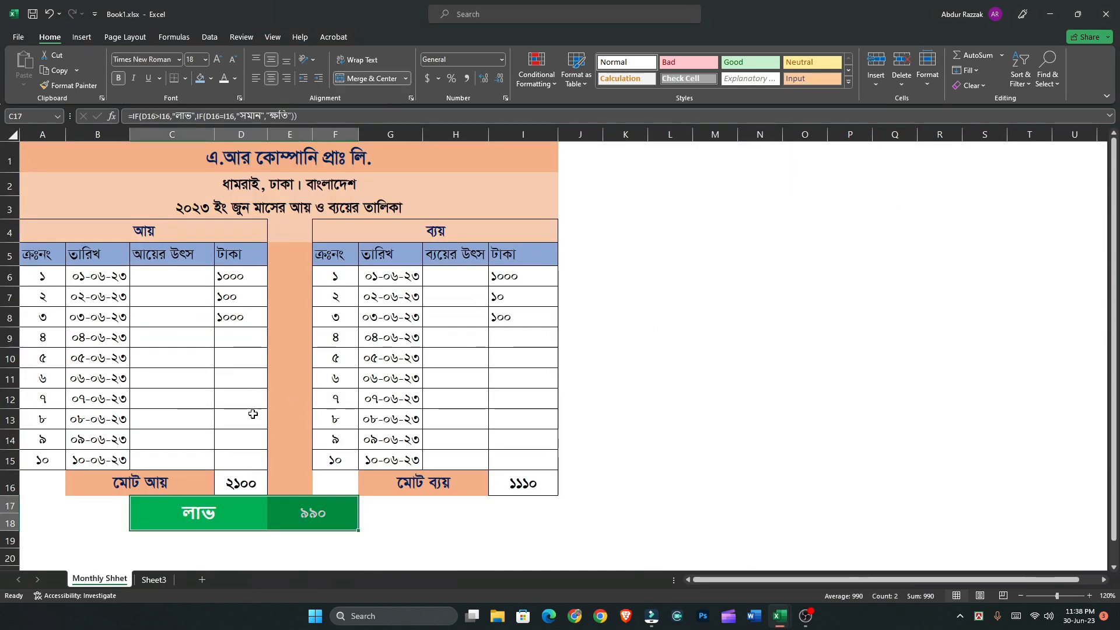
click(155, 511)
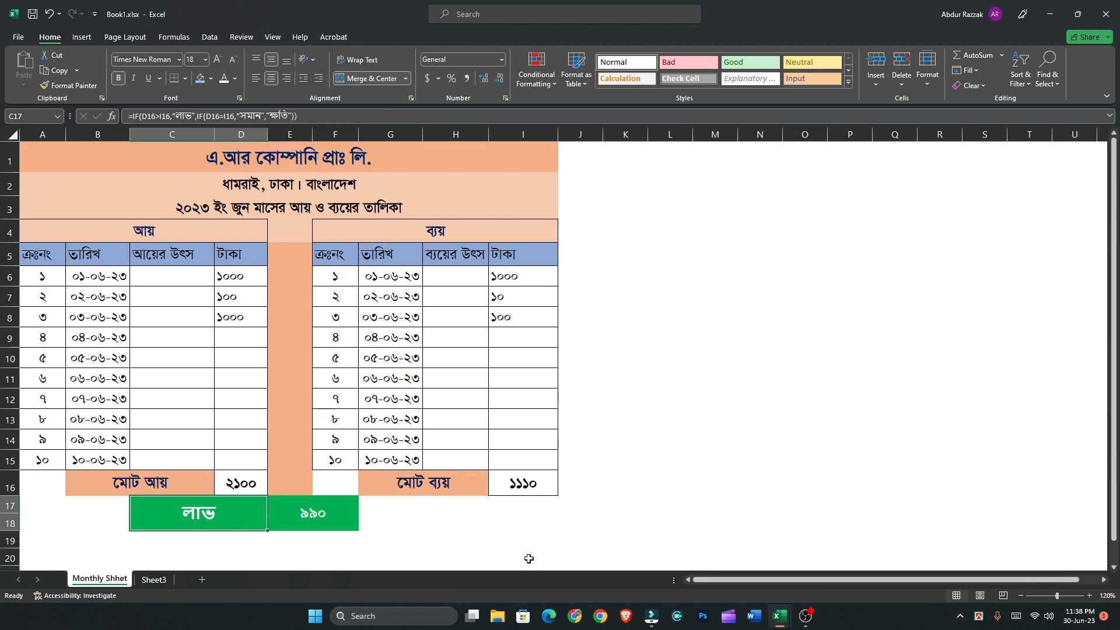
mouse_move(776, 613)
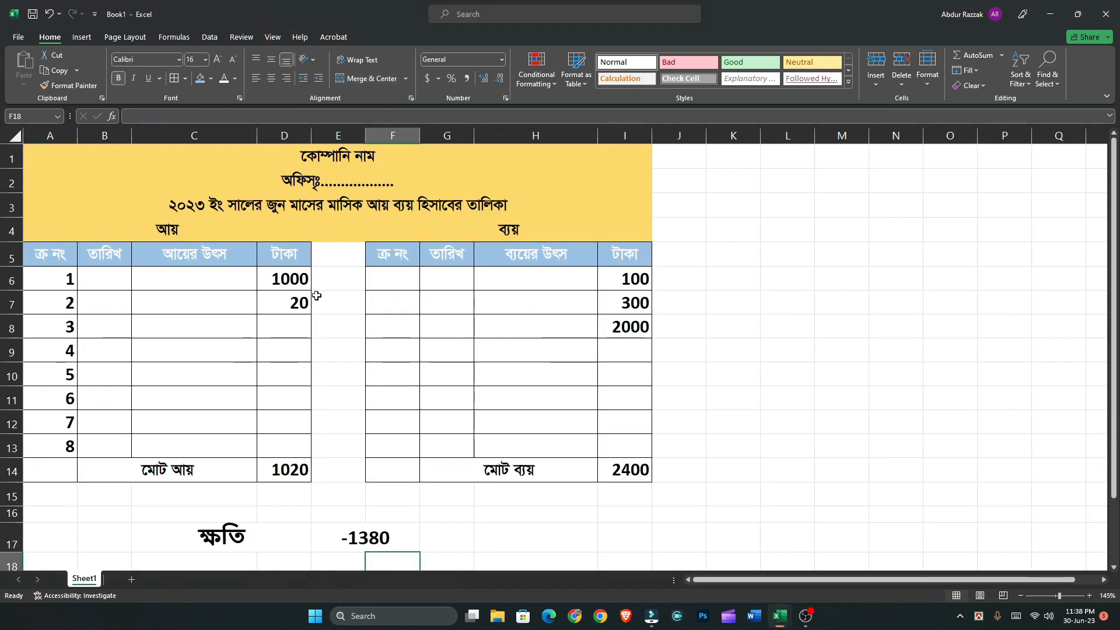
Select the income amounts with their total, D6:D14, and choose the Accounting category for their number format
drag(292, 279, 297, 446)
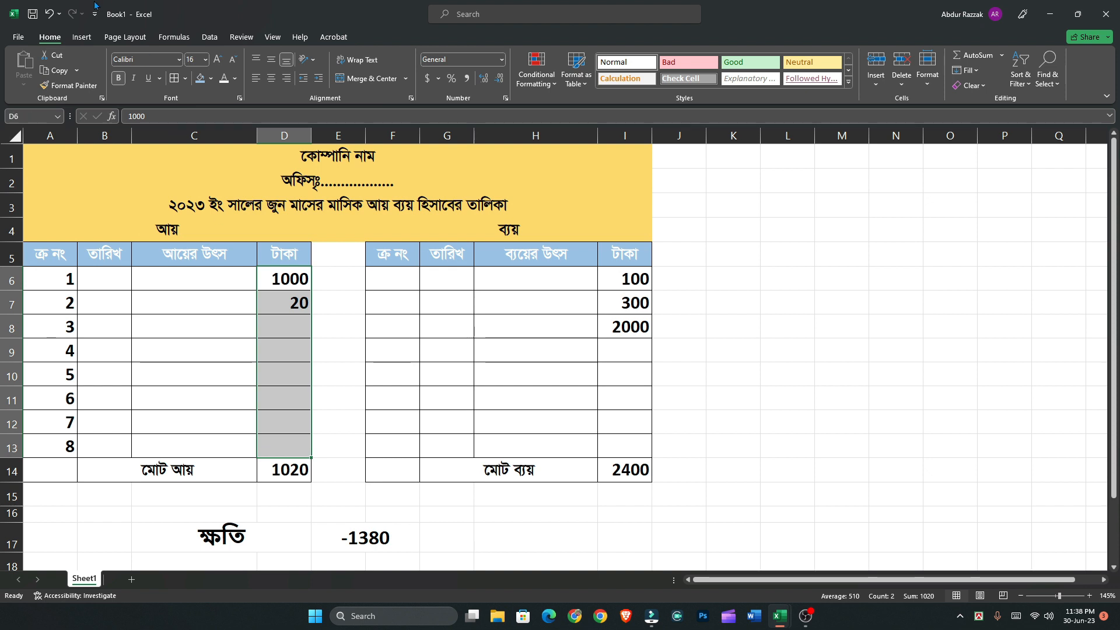
click(286, 324)
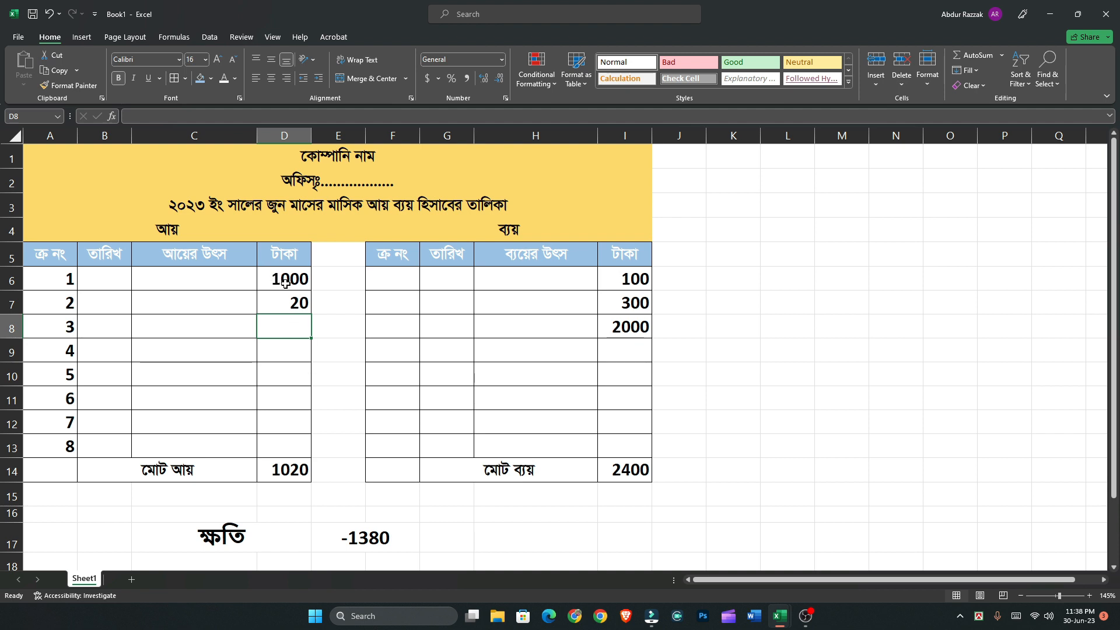
drag(285, 281, 291, 466)
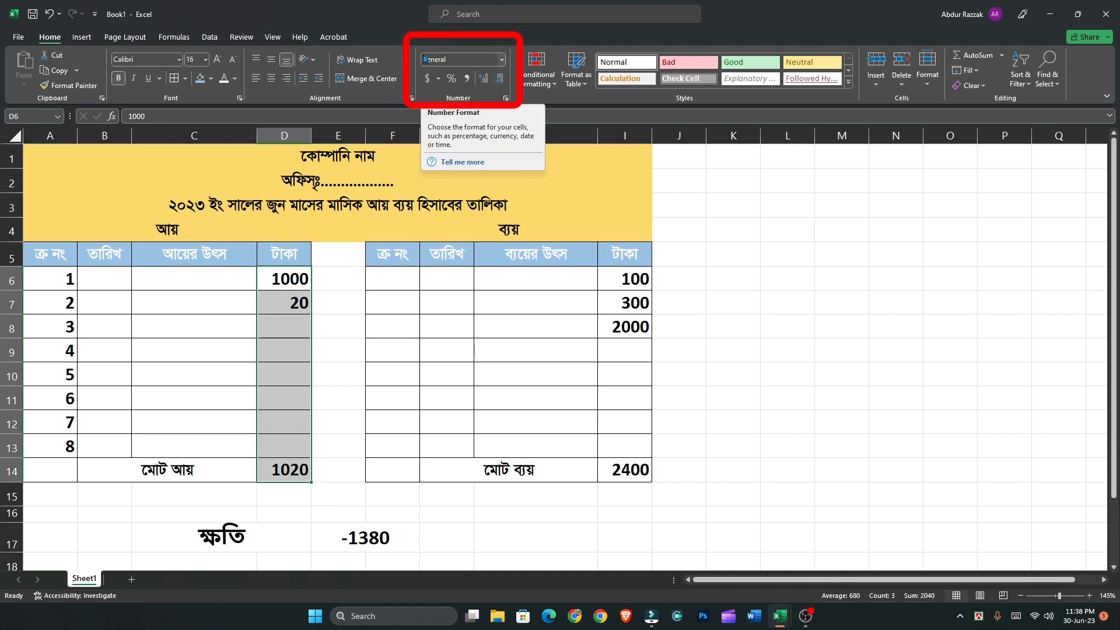
click(502, 61)
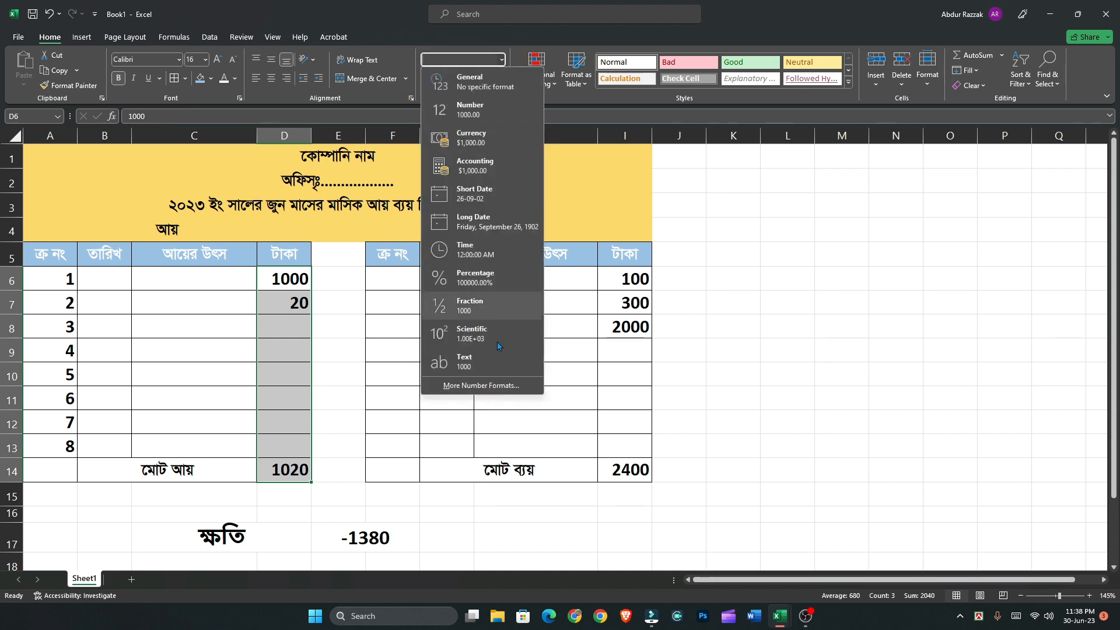
click(499, 386)
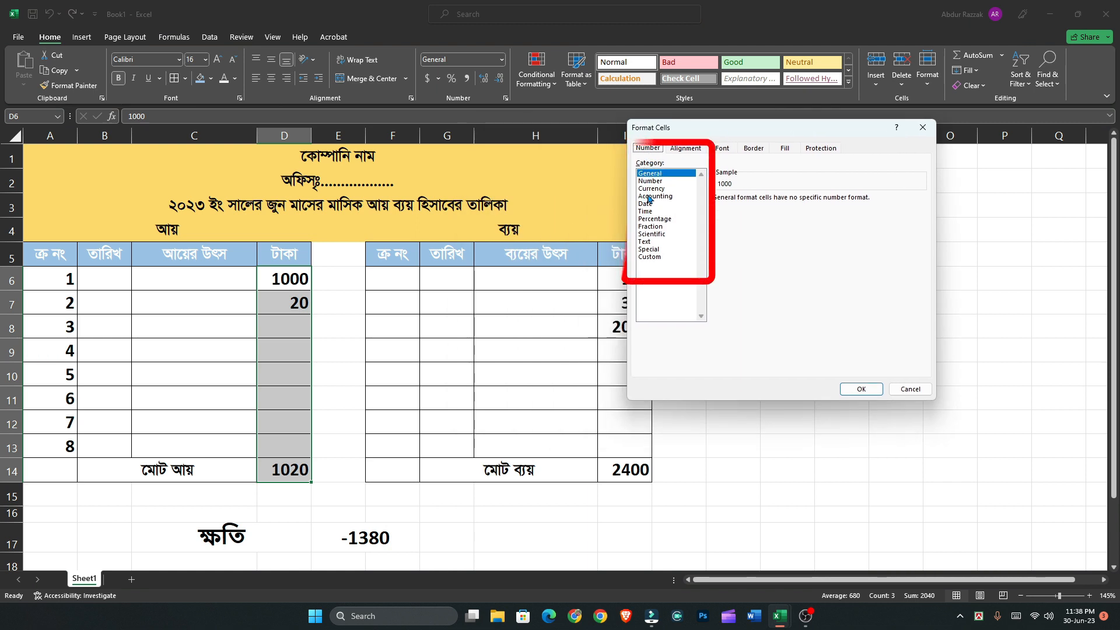
click(653, 197)
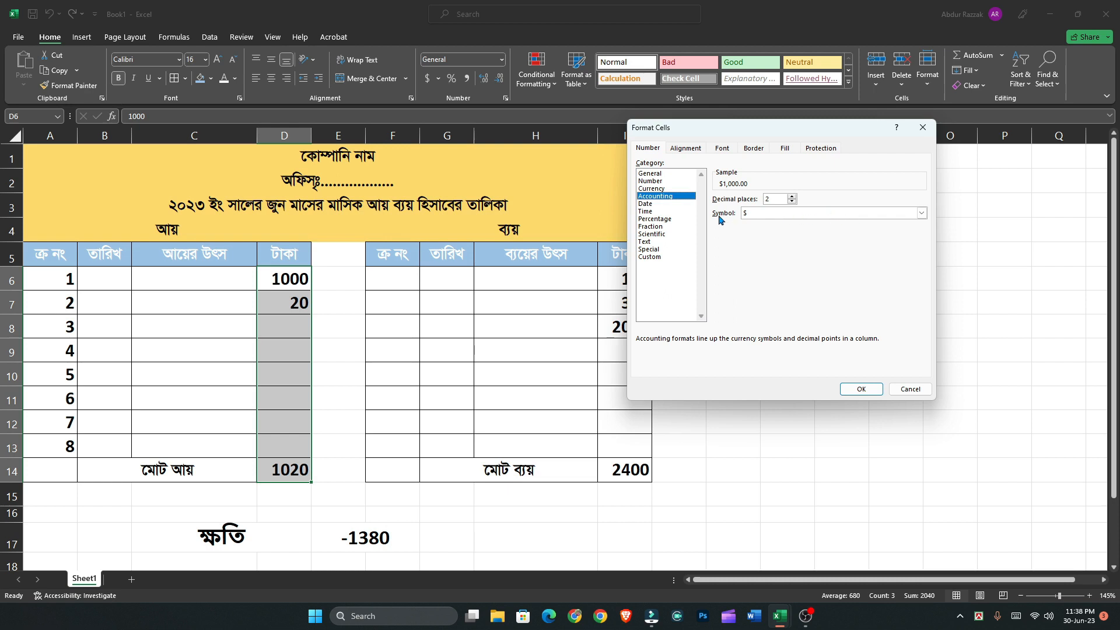
Apply the Bangla (Bangladesh) currency symbol to the income amounts in D6:D14 and reduce them to zero decimal places
click(787, 213)
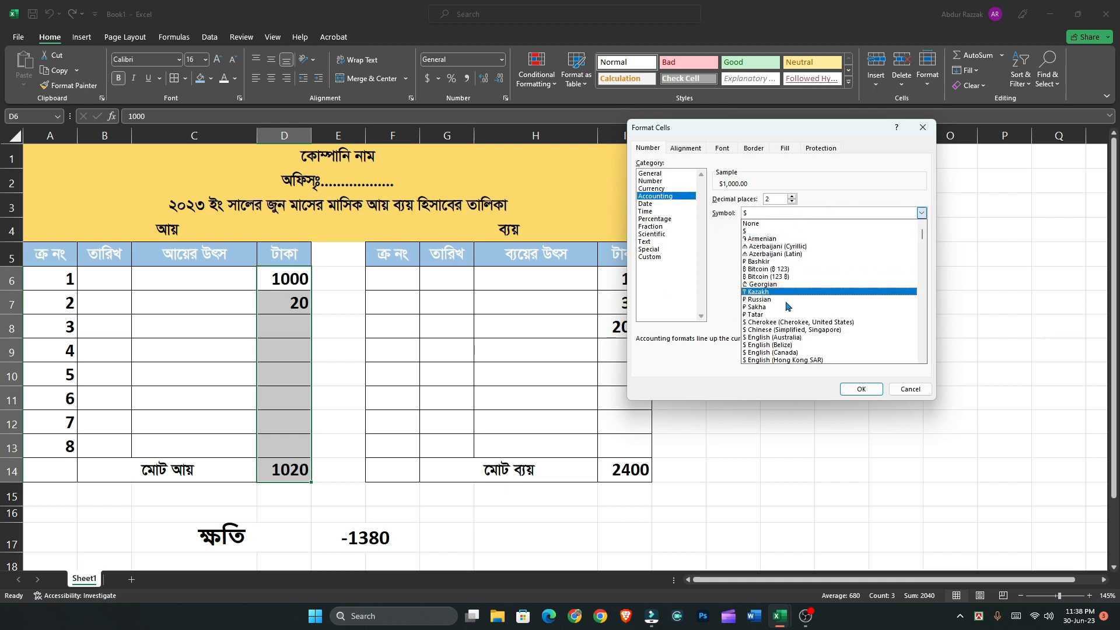
scroll(788, 325, down, 5)
scroll(788, 333, down, 6)
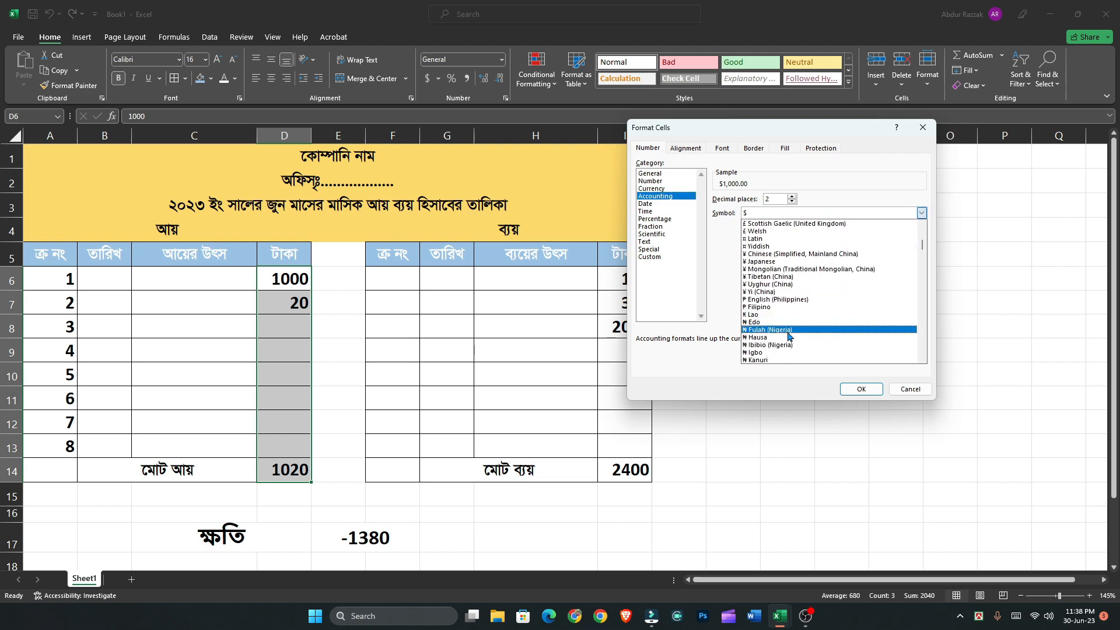
scroll(791, 338, down, 10)
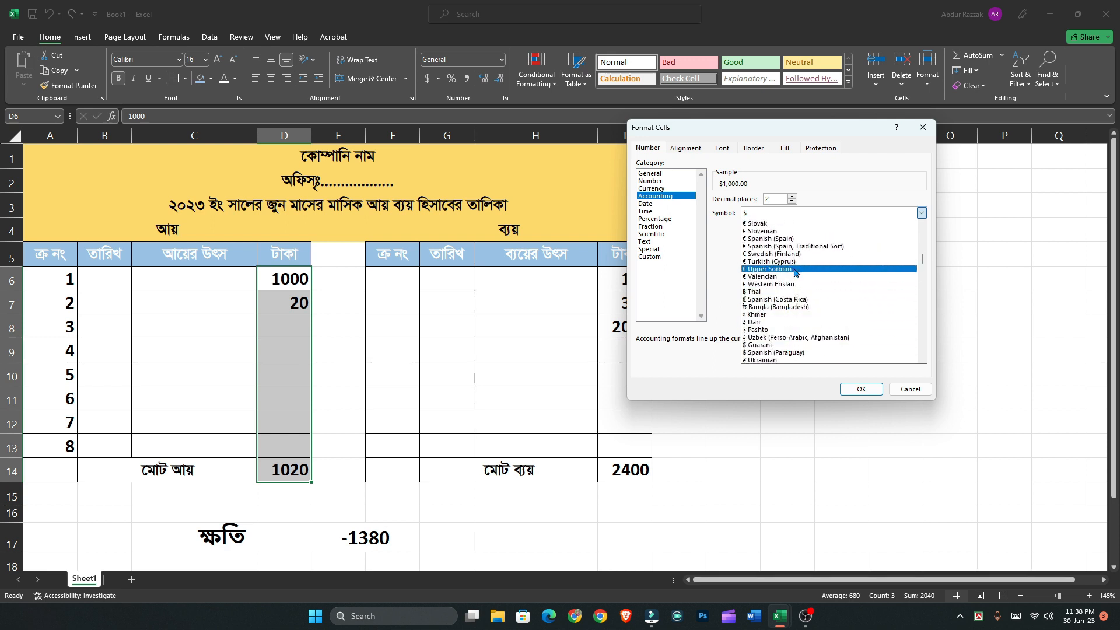
scroll(799, 339, down, 3)
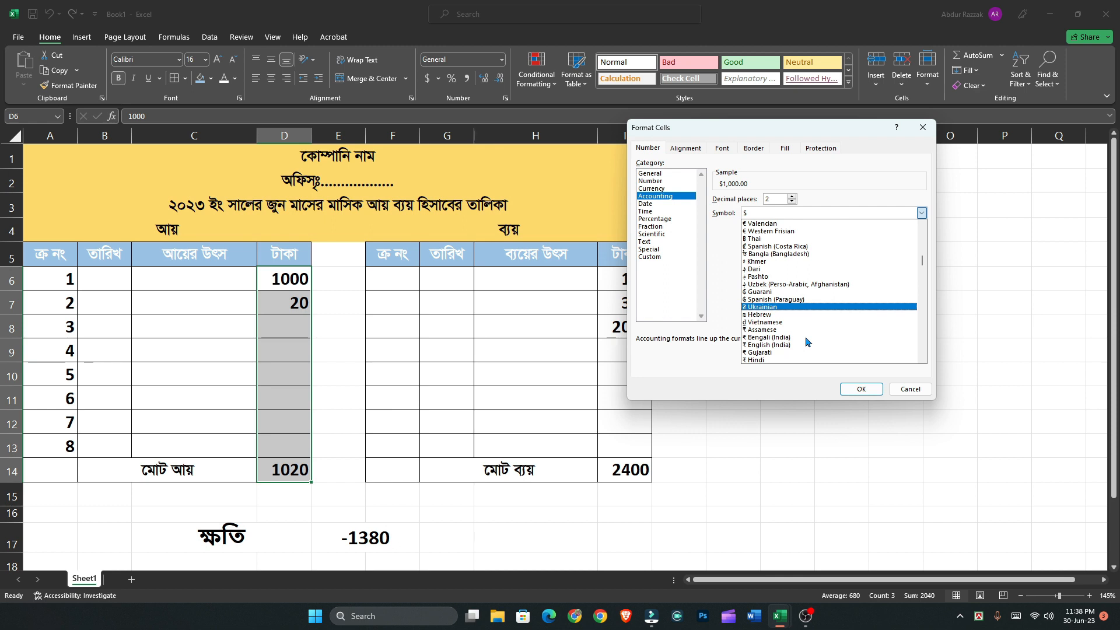
scroll(807, 343, down, 1)
scroll(807, 344, up, 3)
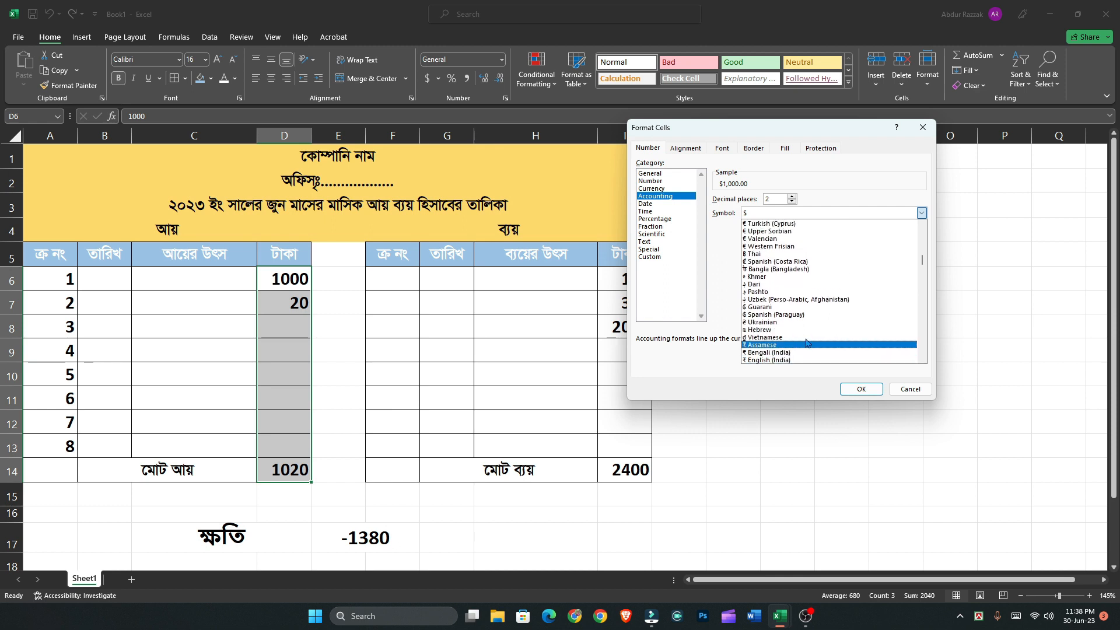
scroll(807, 344, down, 6)
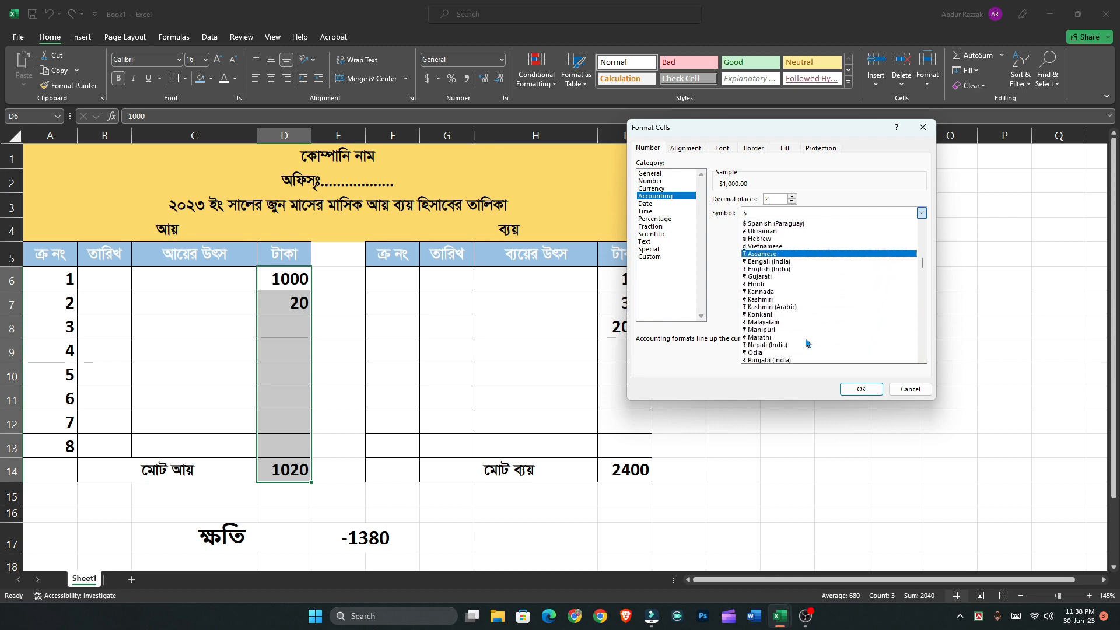
scroll(807, 343, down, 5)
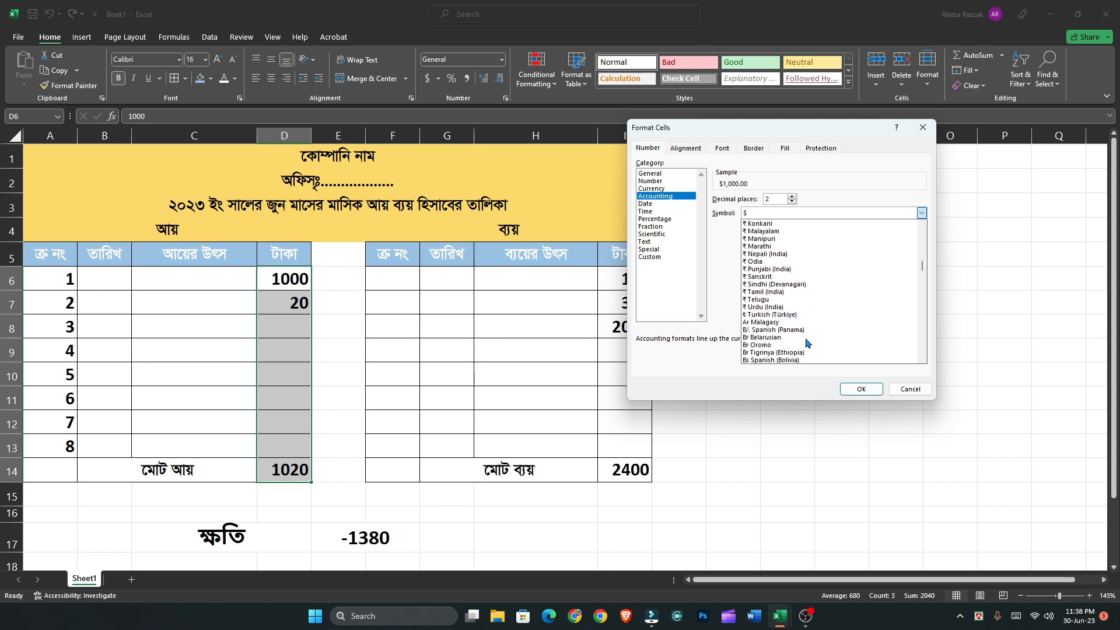
scroll(807, 343, up, 8)
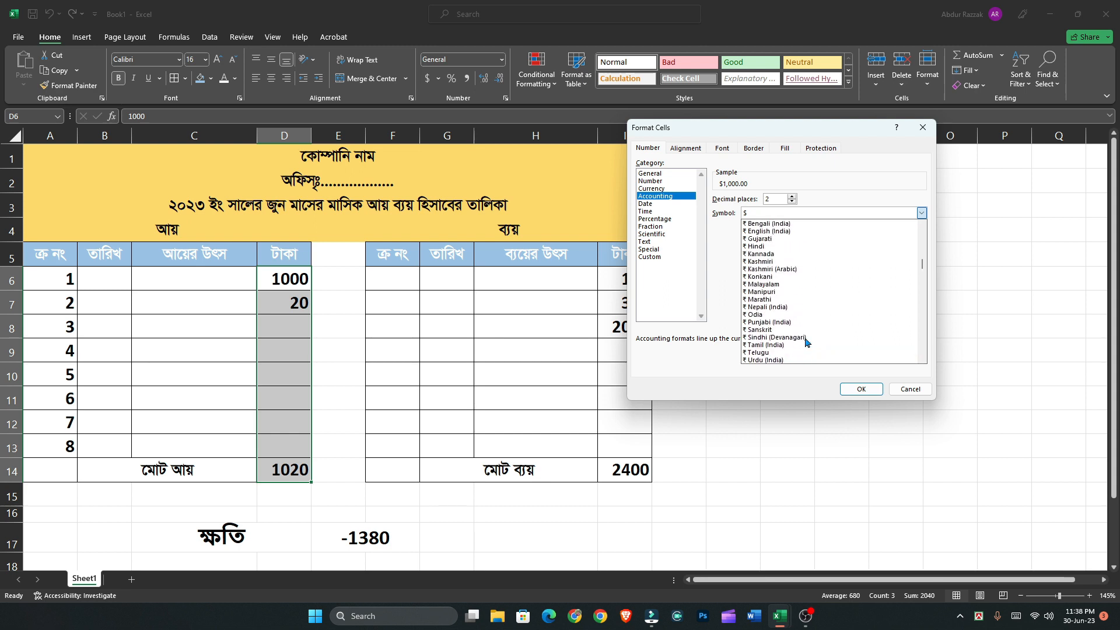
scroll(807, 342, up, 3)
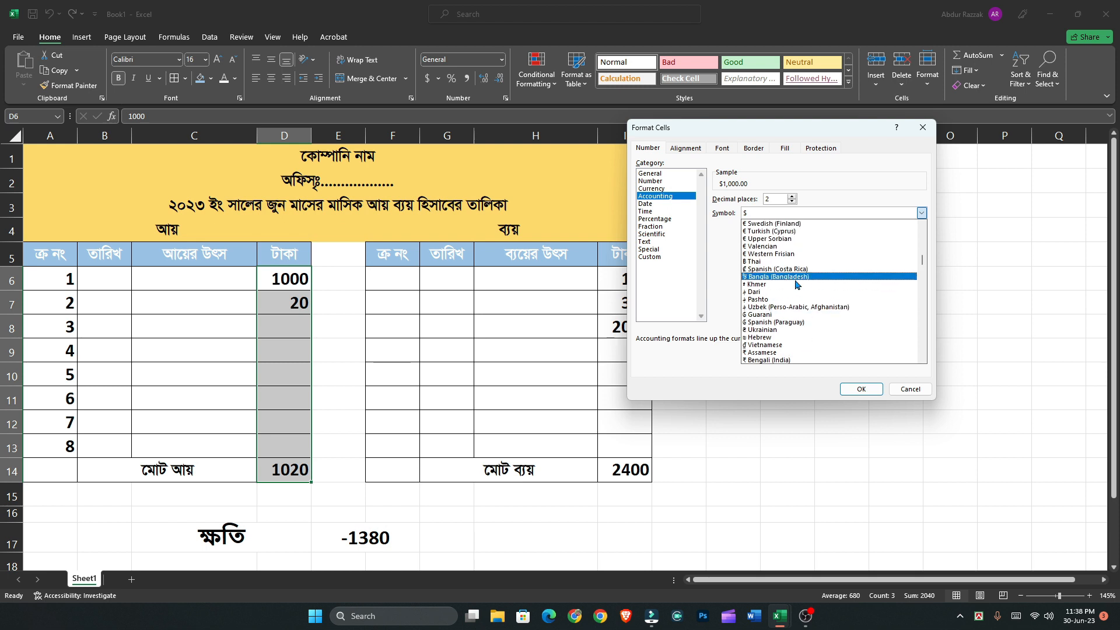
click(801, 284)
click(863, 389)
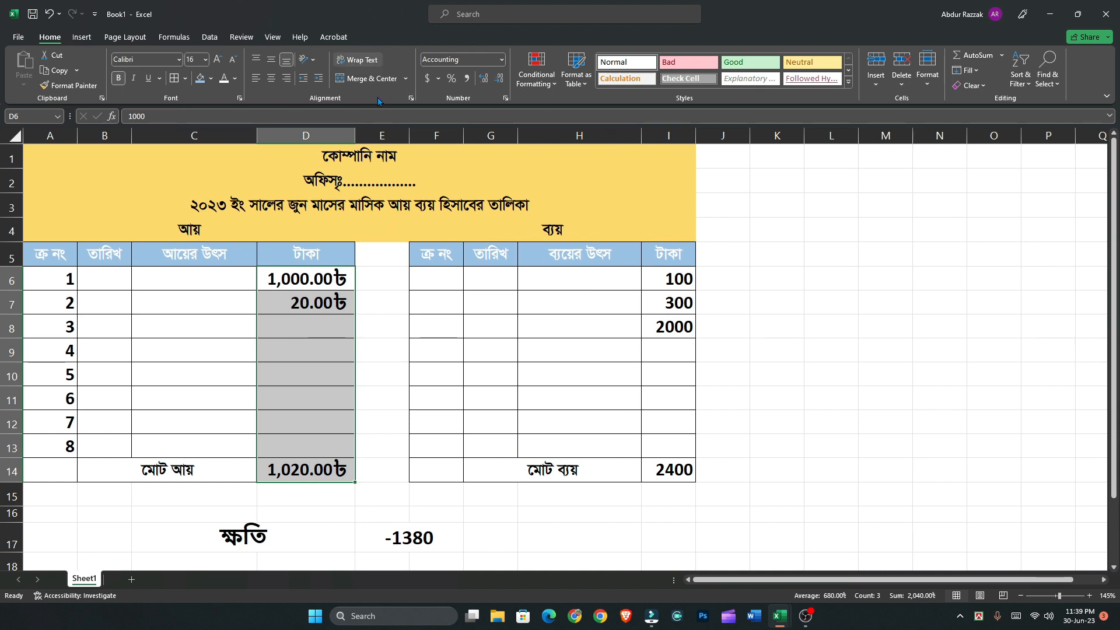
click(500, 80)
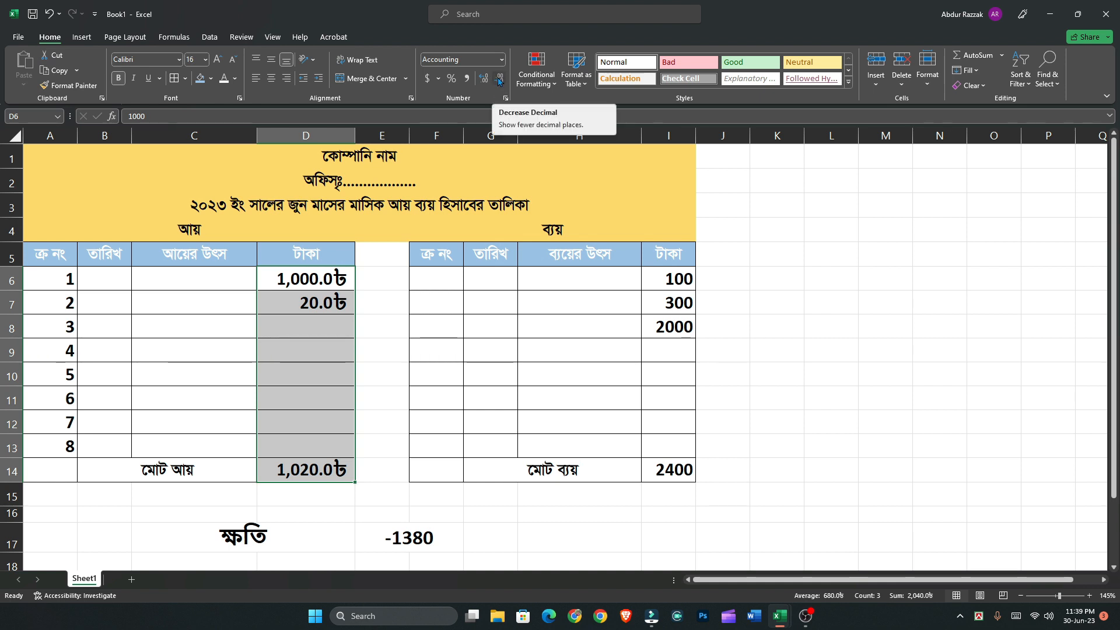
click(500, 80)
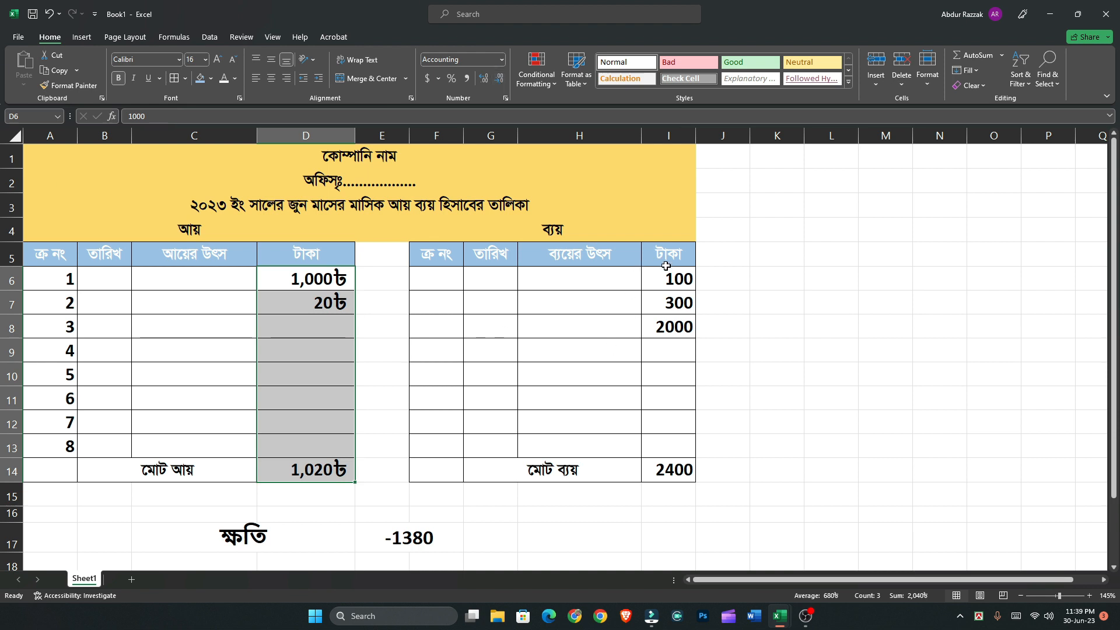
Select the expense amounts with their total, I6:I14, and choose the Accounting category for their number format
drag(668, 278, 681, 470)
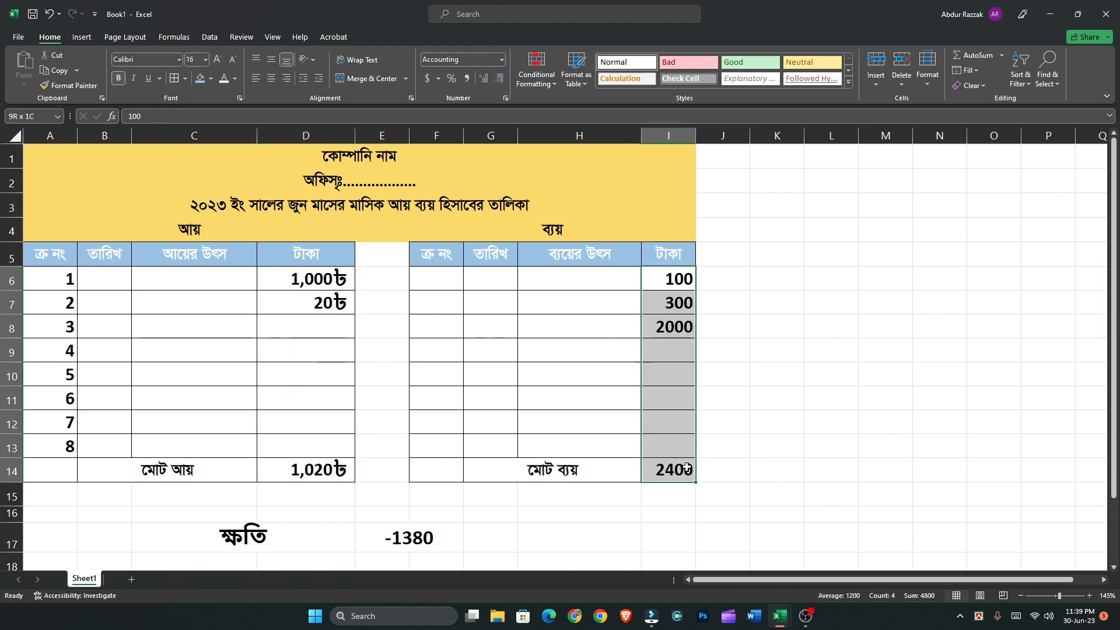
click(501, 60)
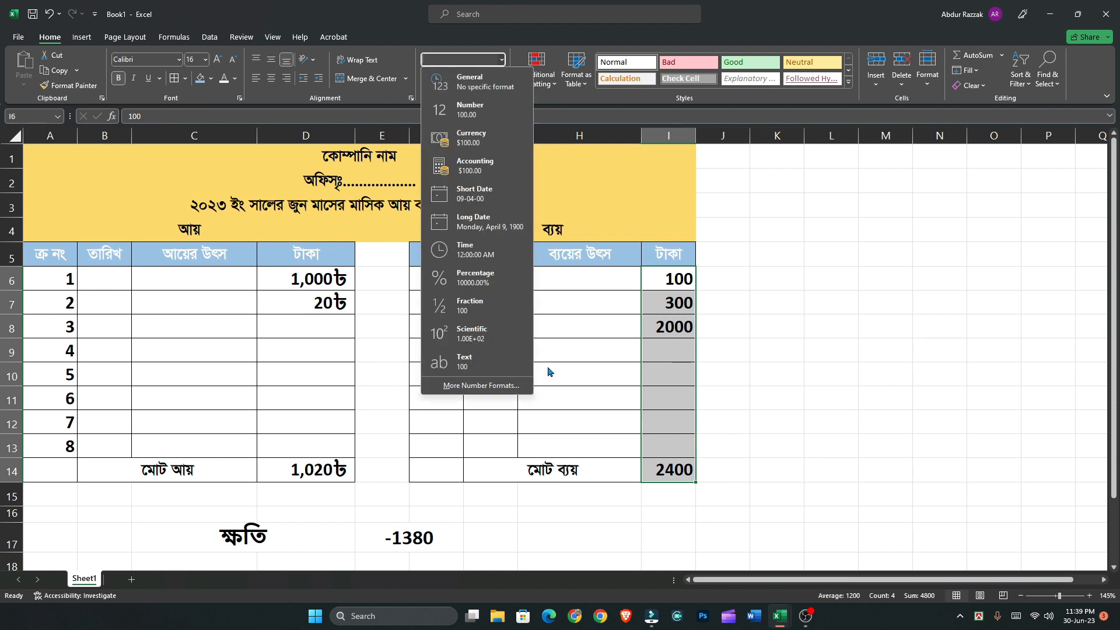
click(509, 386)
click(665, 197)
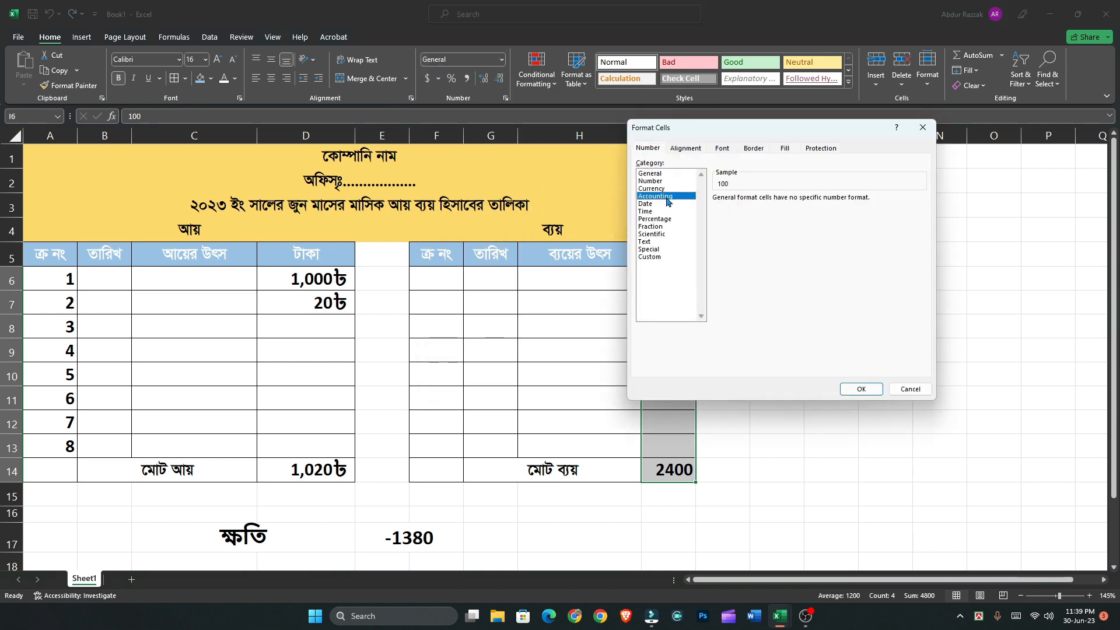
Apply the Bangla (Bangladesh) currency symbol to the expense amounts in I6:I14 and reduce them to zero decimal places
click(782, 214)
scroll(783, 313, down, 12)
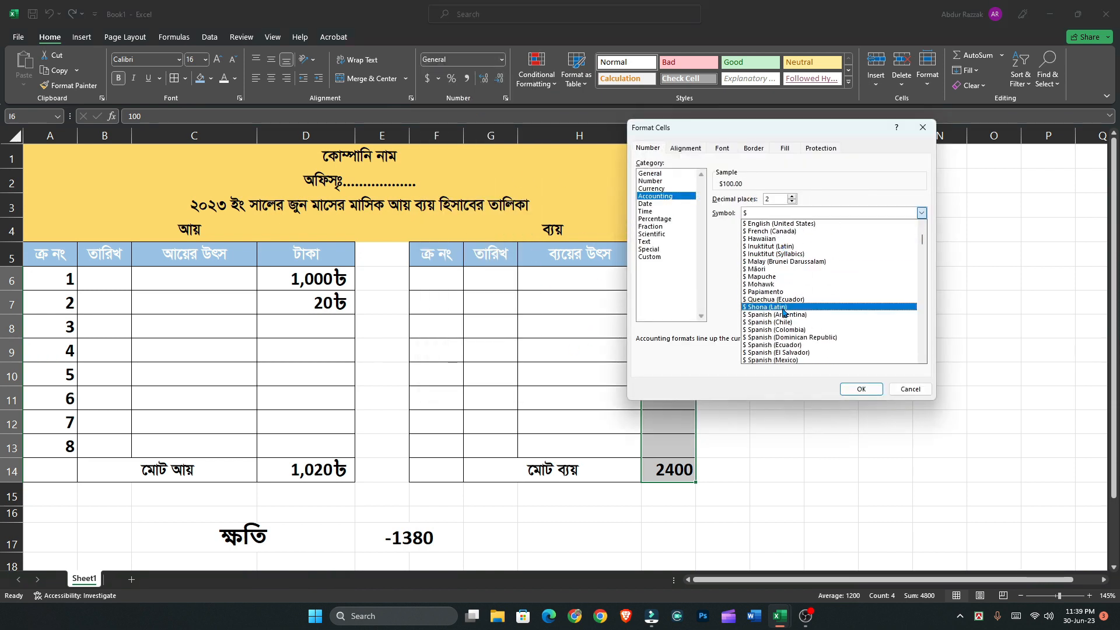
scroll(786, 321, down, 3)
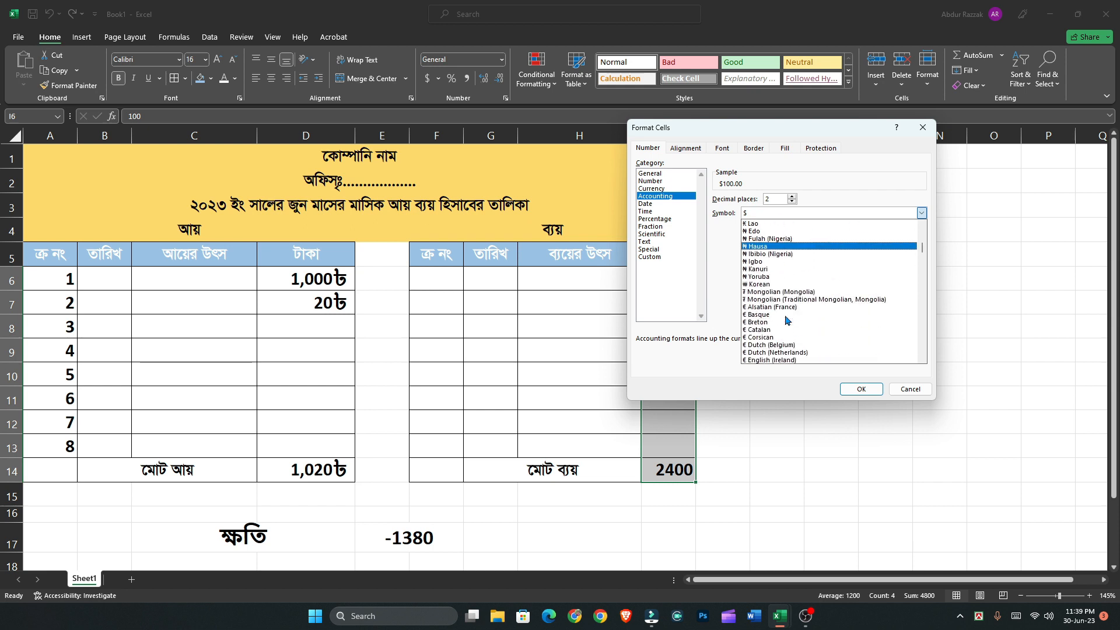
key(b)
scroll(786, 320, up, 10)
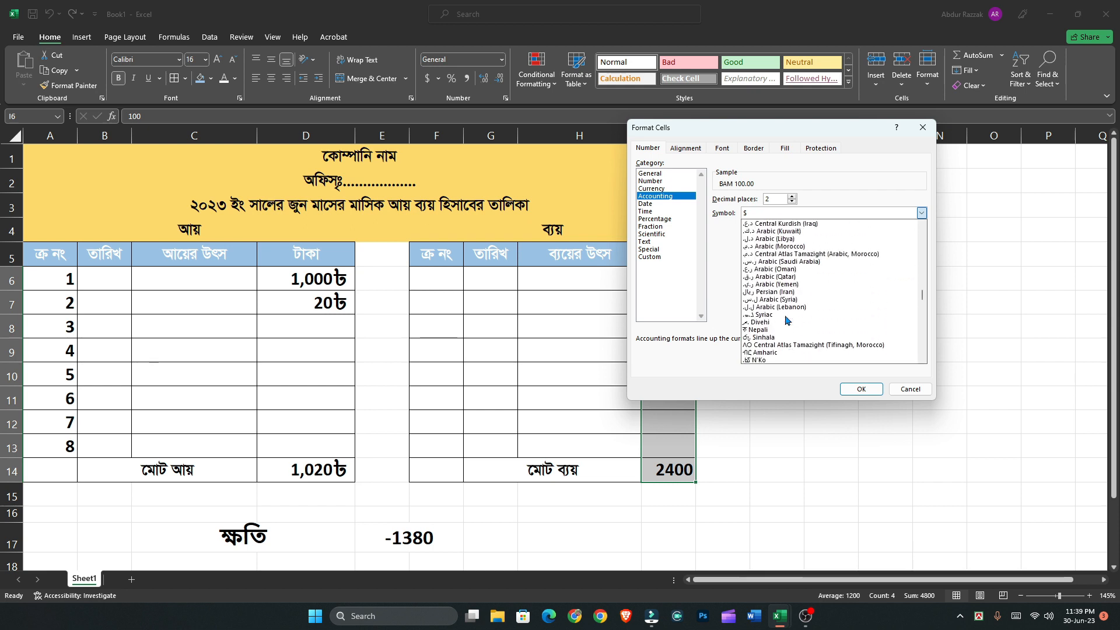
scroll(787, 317, up, 8)
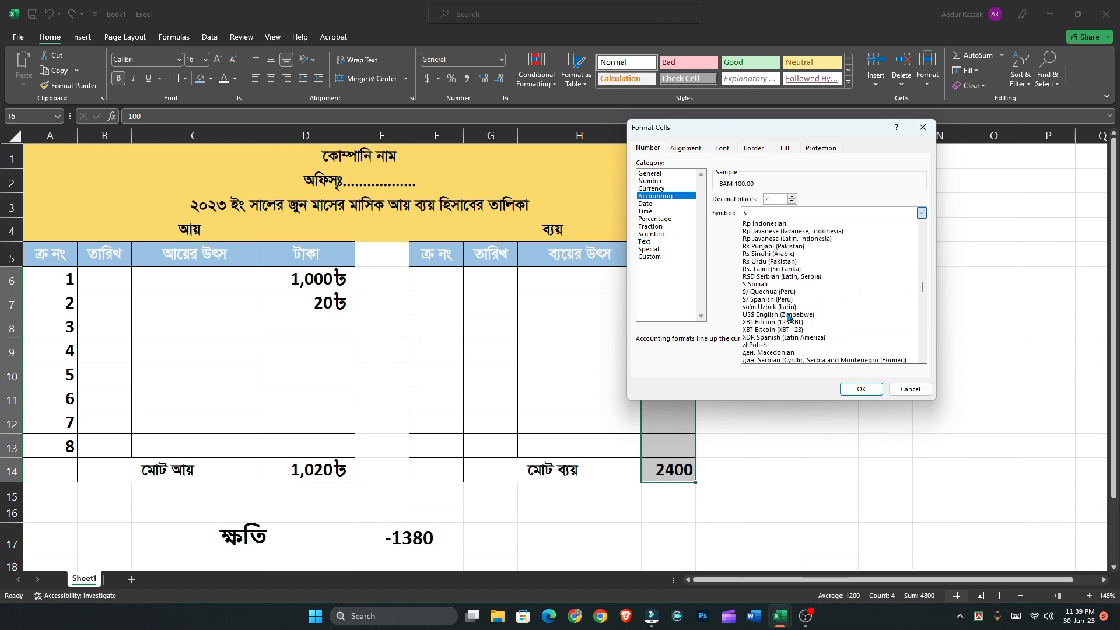
scroll(788, 317, up, 8)
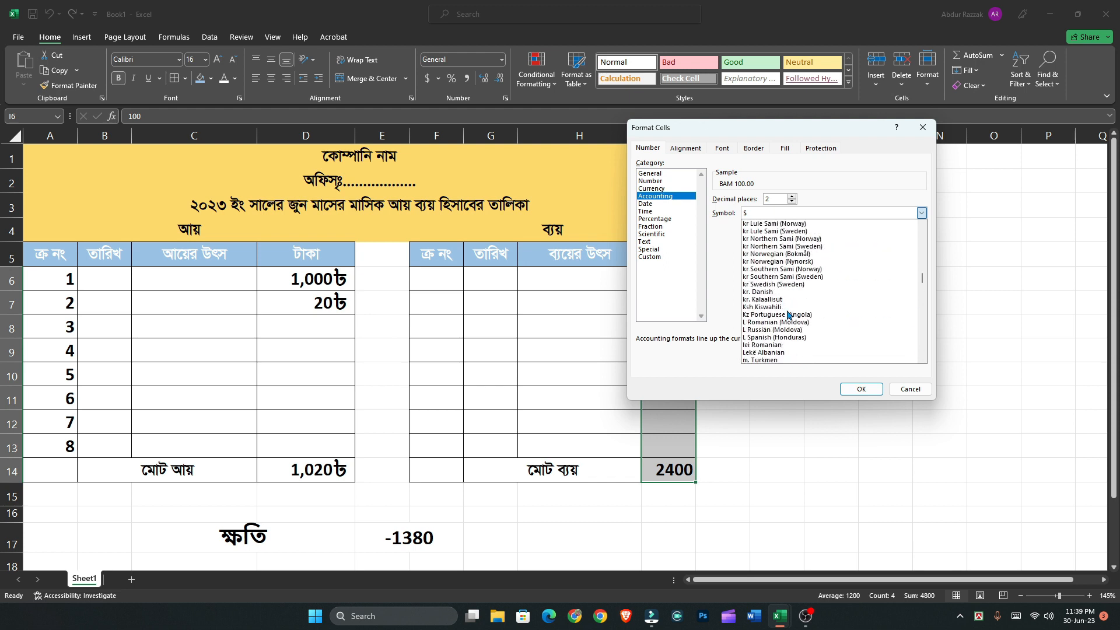
scroll(789, 315, up, 8)
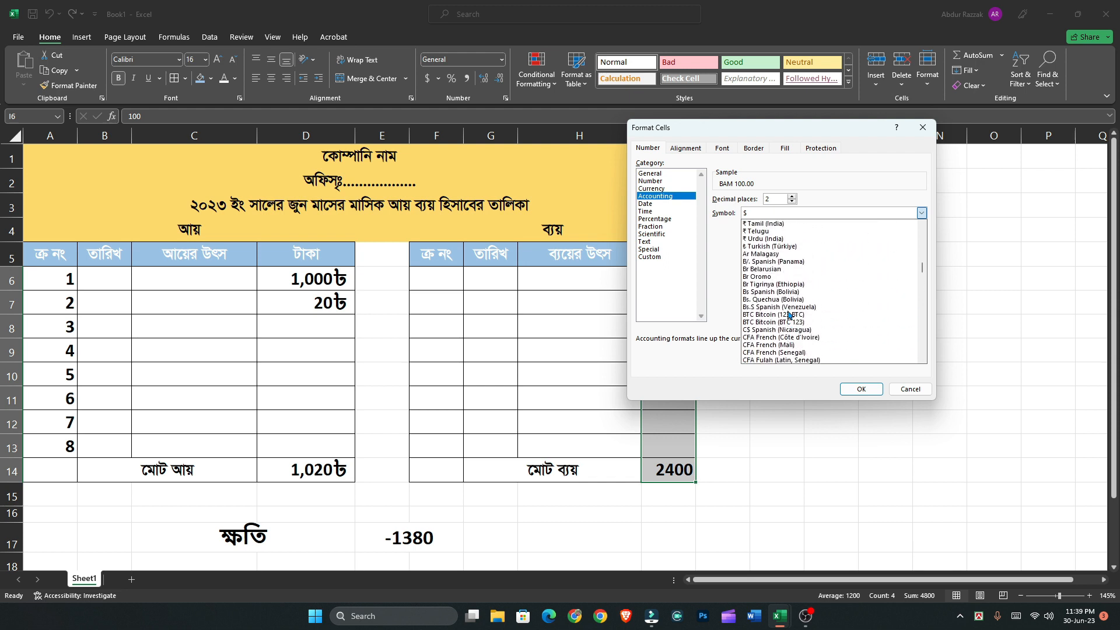
scroll(789, 315, up, 2)
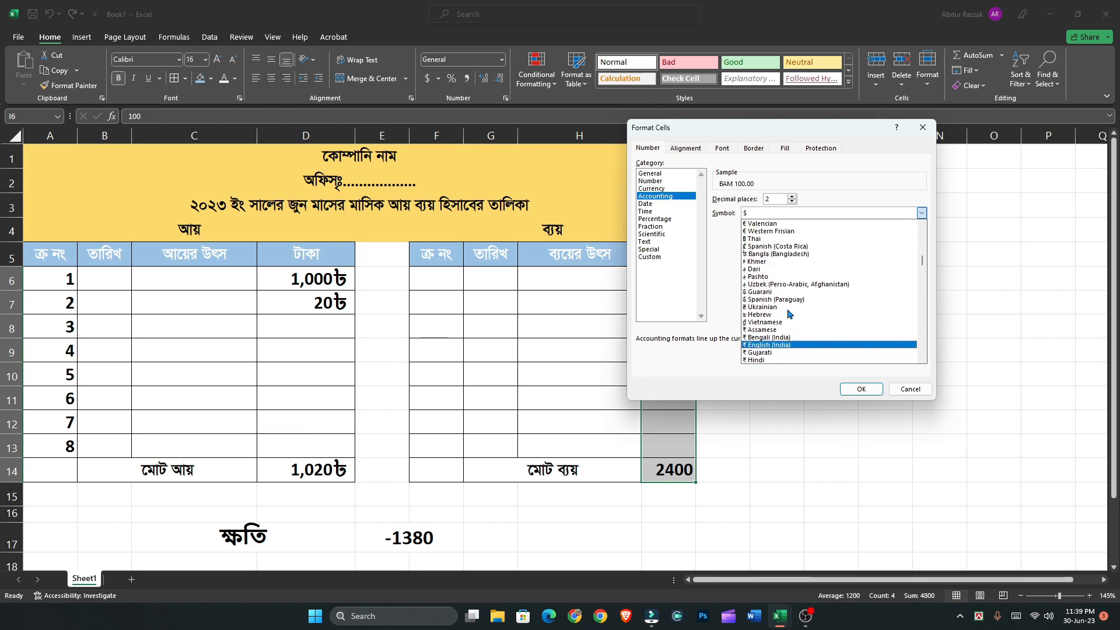
click(779, 254)
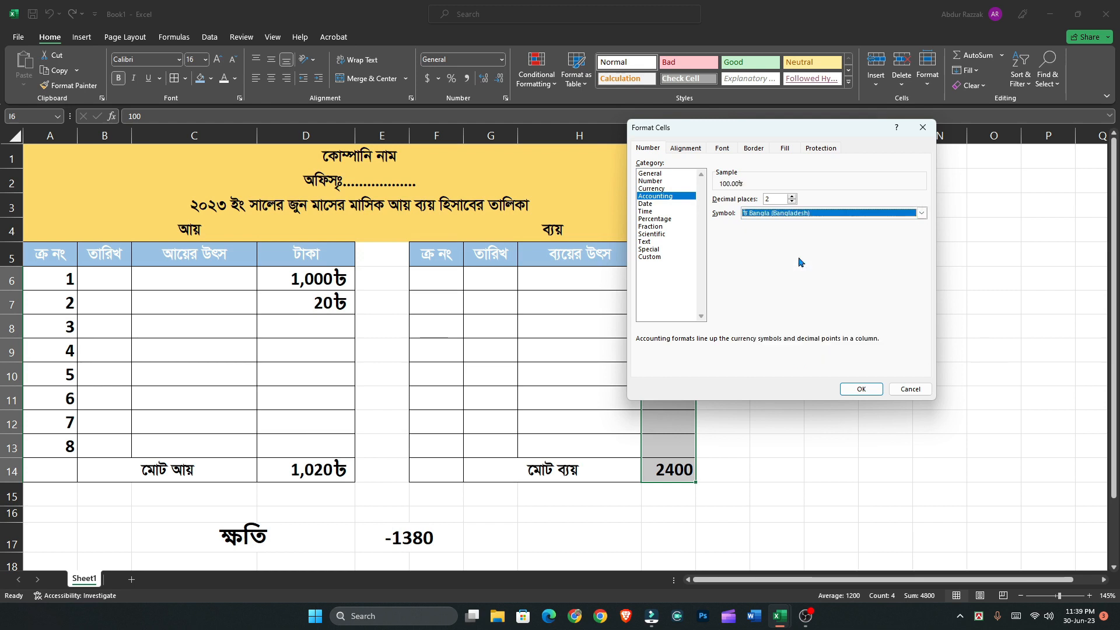
click(861, 390)
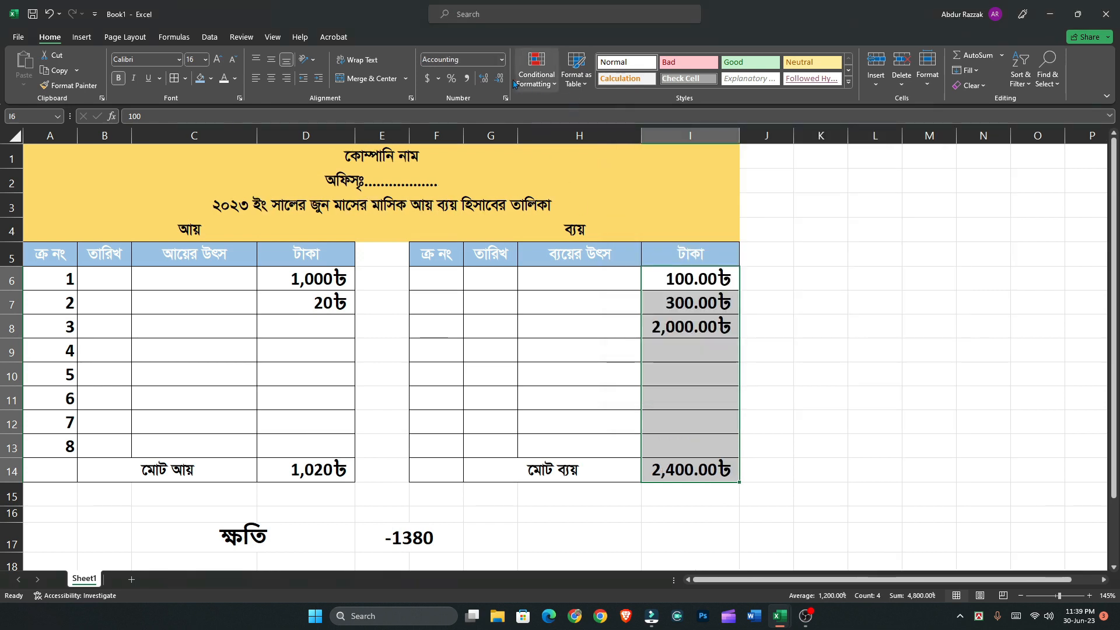
click(495, 81)
click(495, 82)
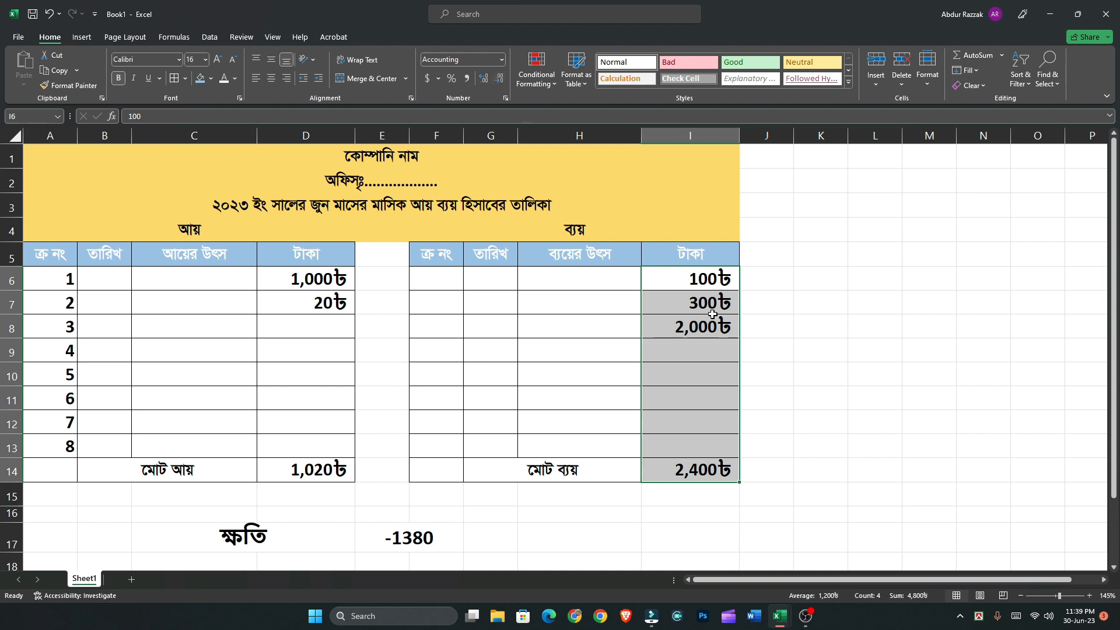
Format the profit-or-loss amount in E17 as Accounting with the Bangla (Bangladesh) currency symbol
scroll(538, 450, down, 1)
click(433, 468)
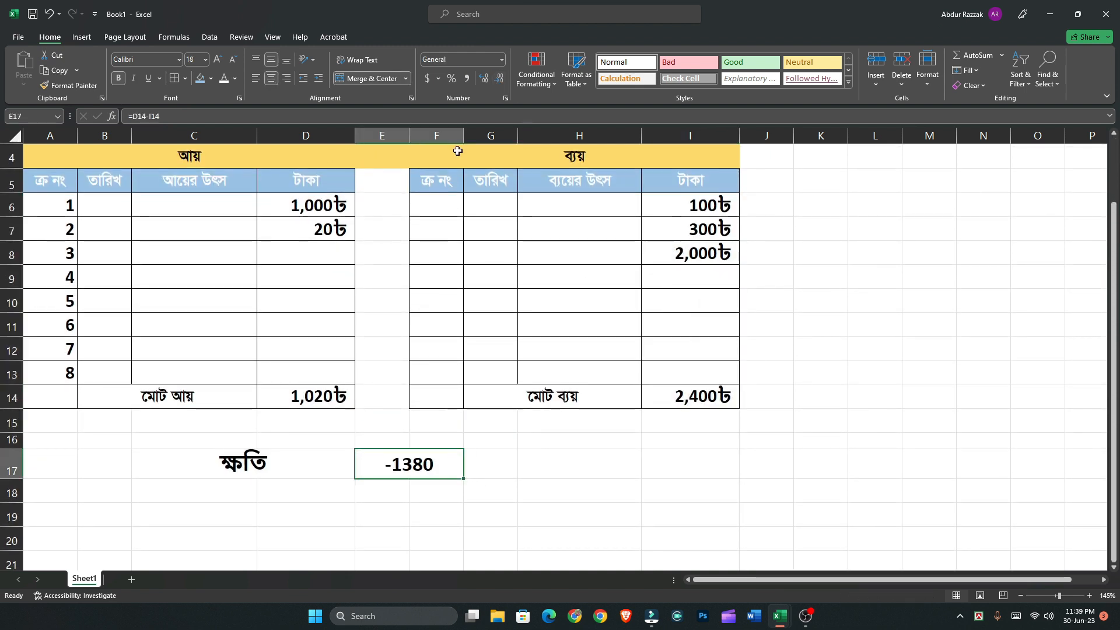
click(501, 59)
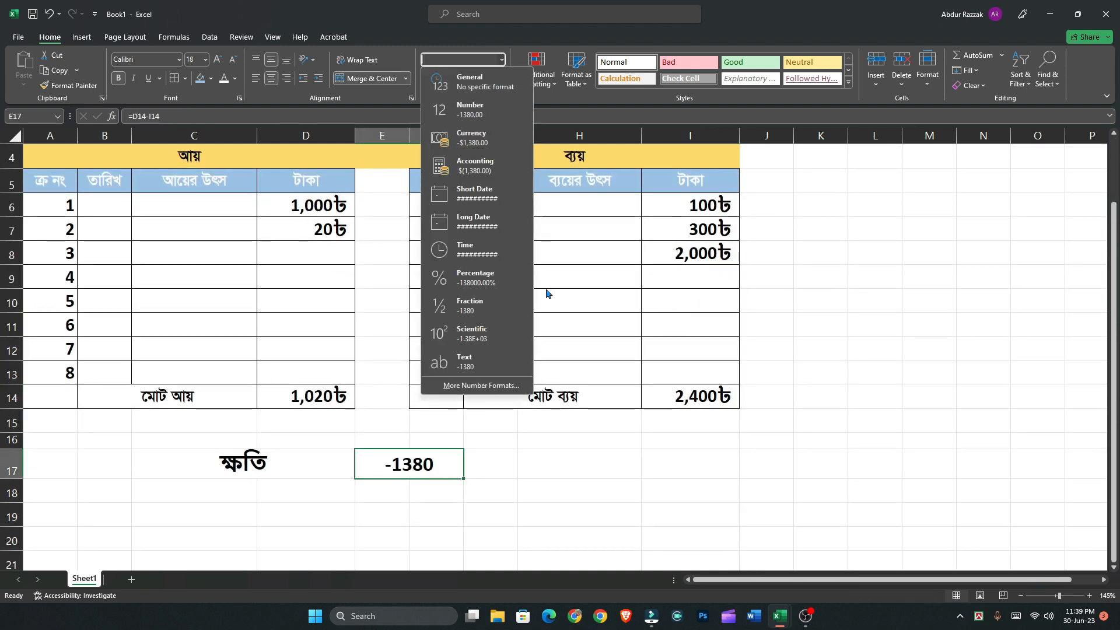
click(487, 388)
click(671, 203)
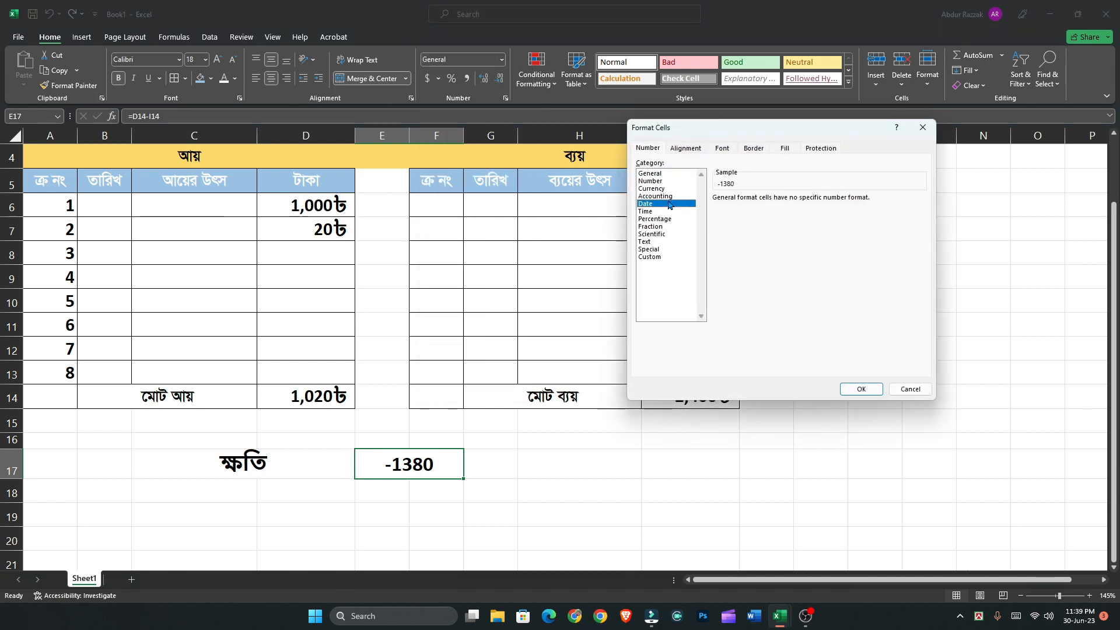
click(656, 196)
click(782, 213)
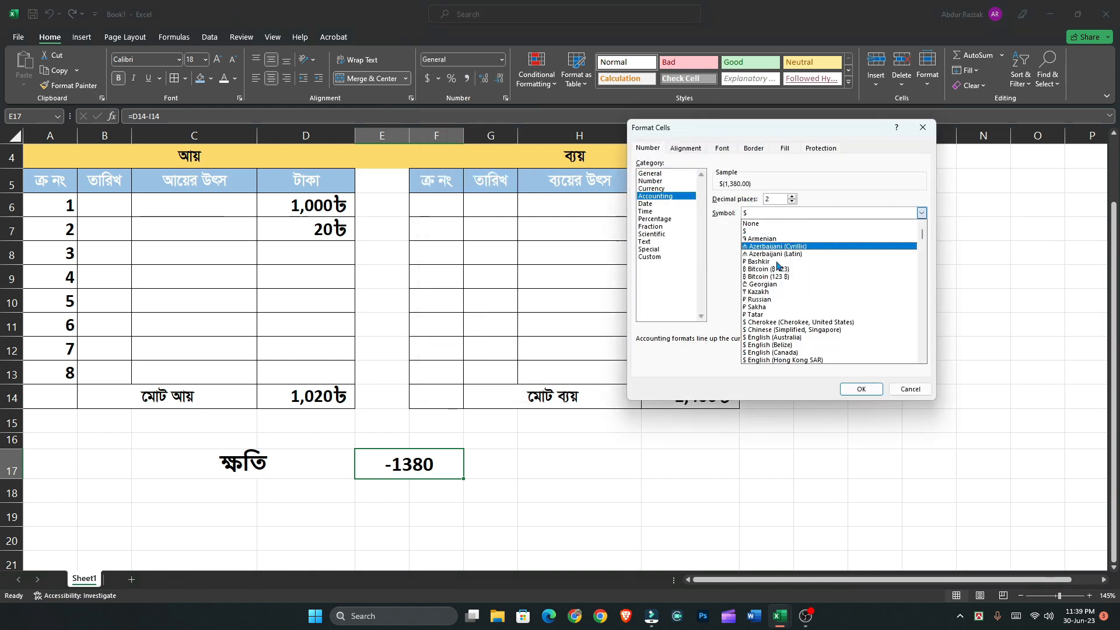
scroll(776, 334, up, 2)
scroll(776, 334, down, 12)
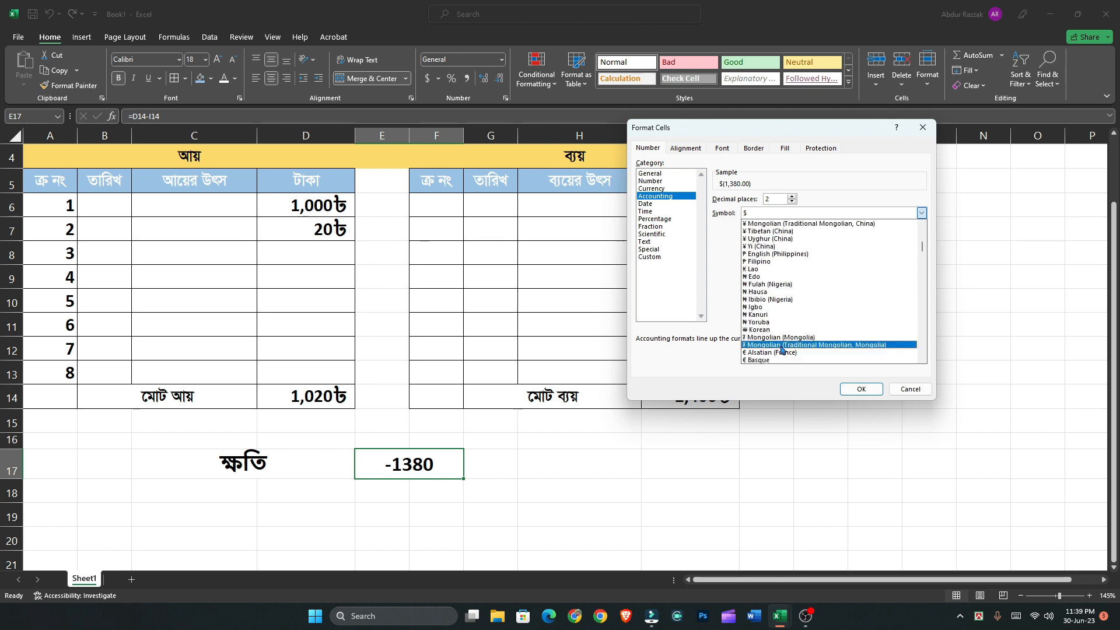
scroll(782, 350, down, 15)
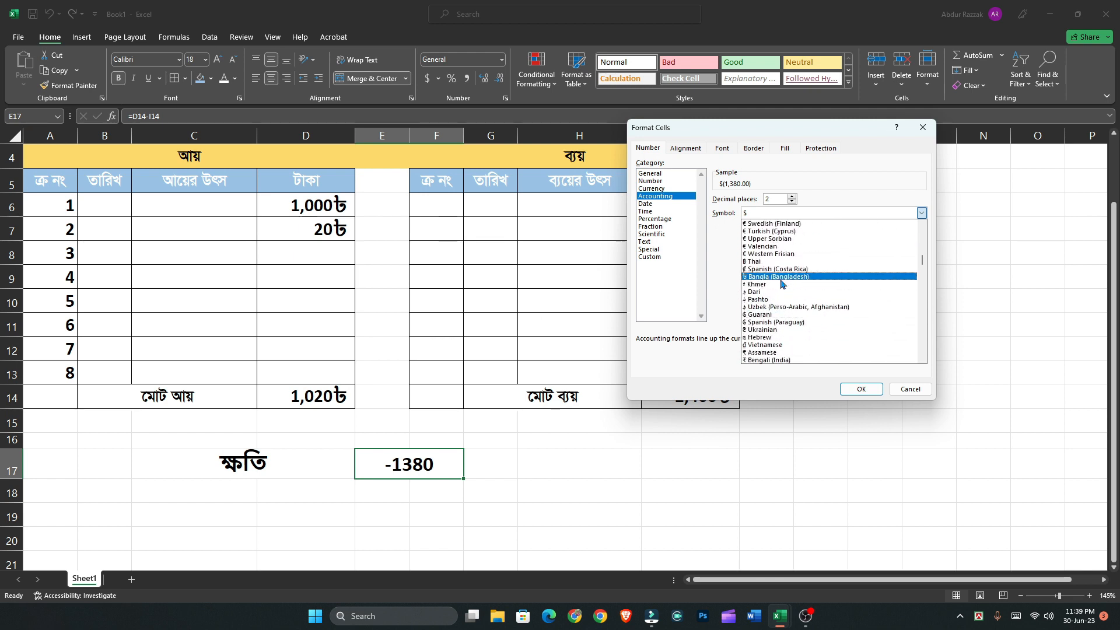
click(782, 275)
click(860, 389)
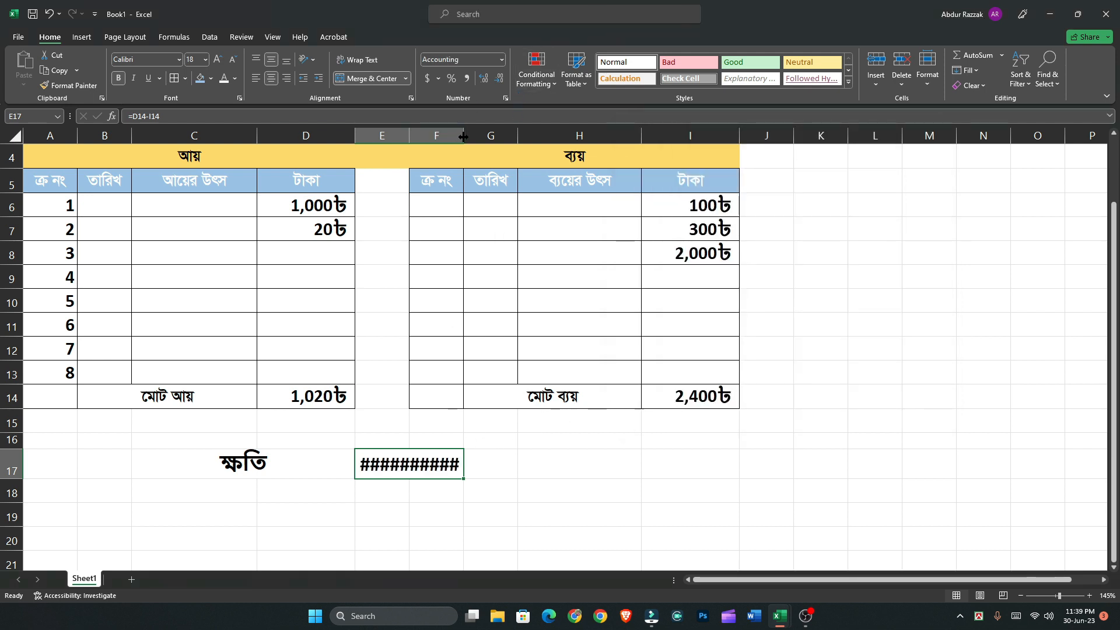
Narrow column F slightly and check the amount in the merged cell E17
drag(464, 137, 448, 136)
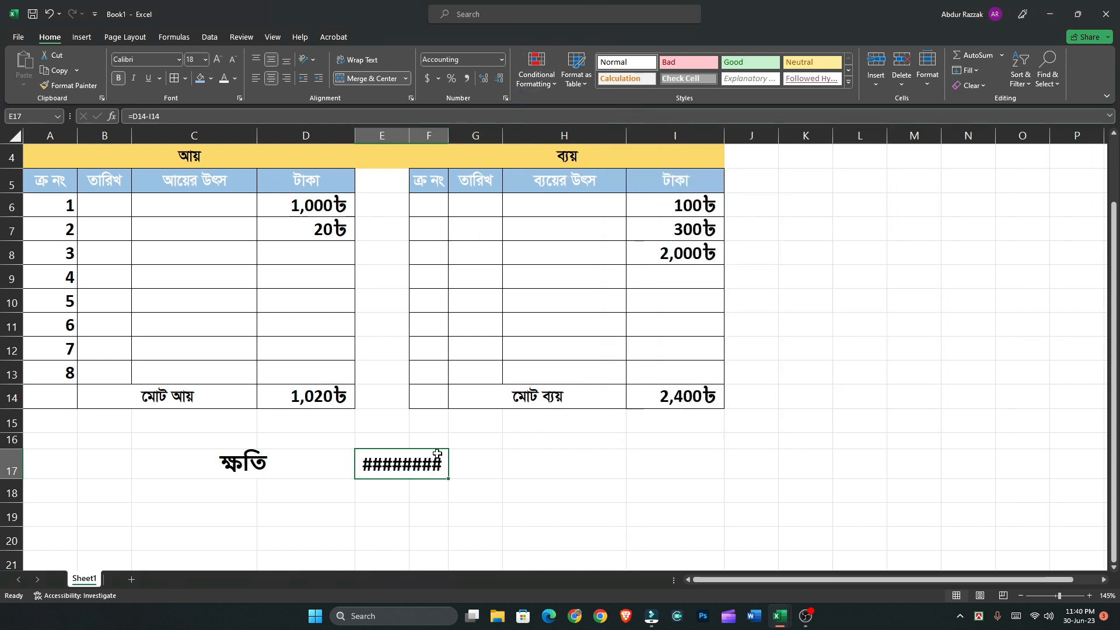
mouse_move(414, 472)
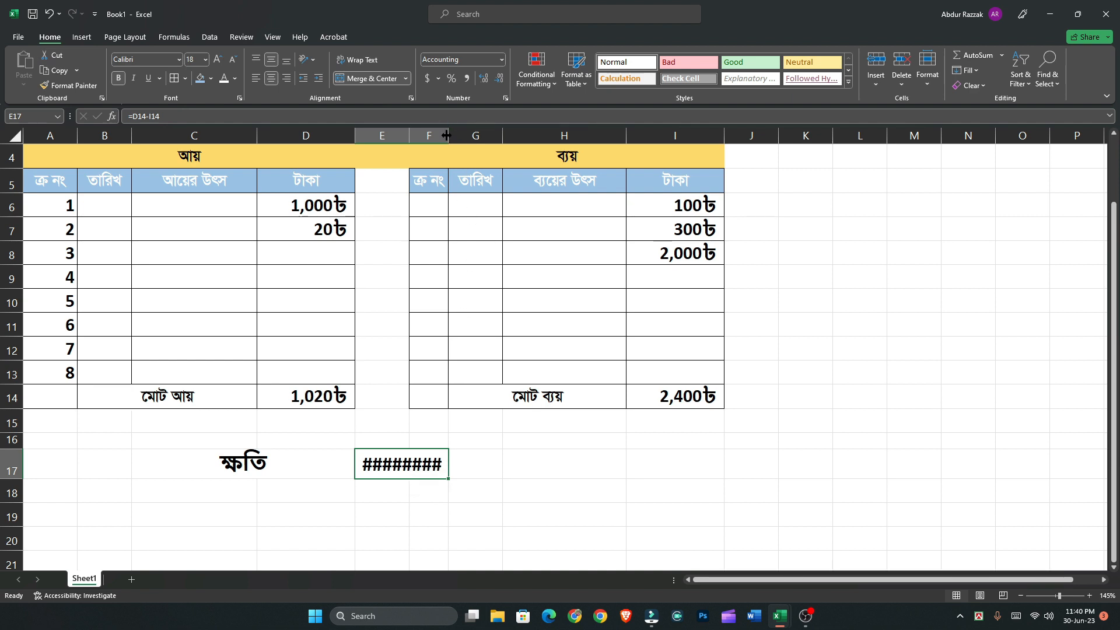
Reduce the profit-or-loss amount in E17 to zero decimal places
click(499, 78)
click(499, 78)
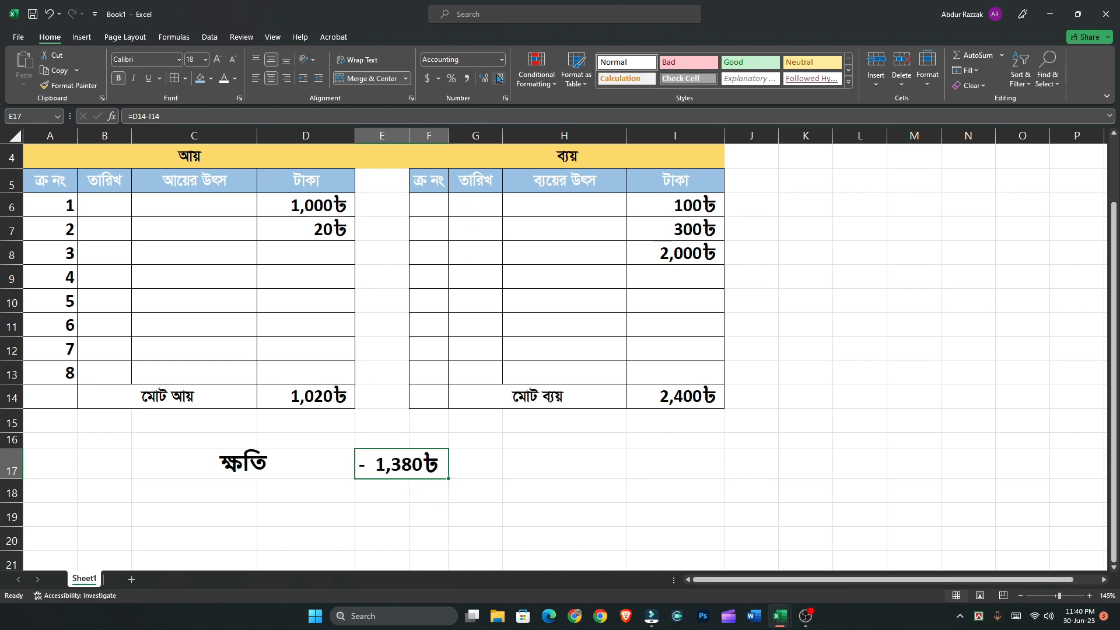
click(412, 500)
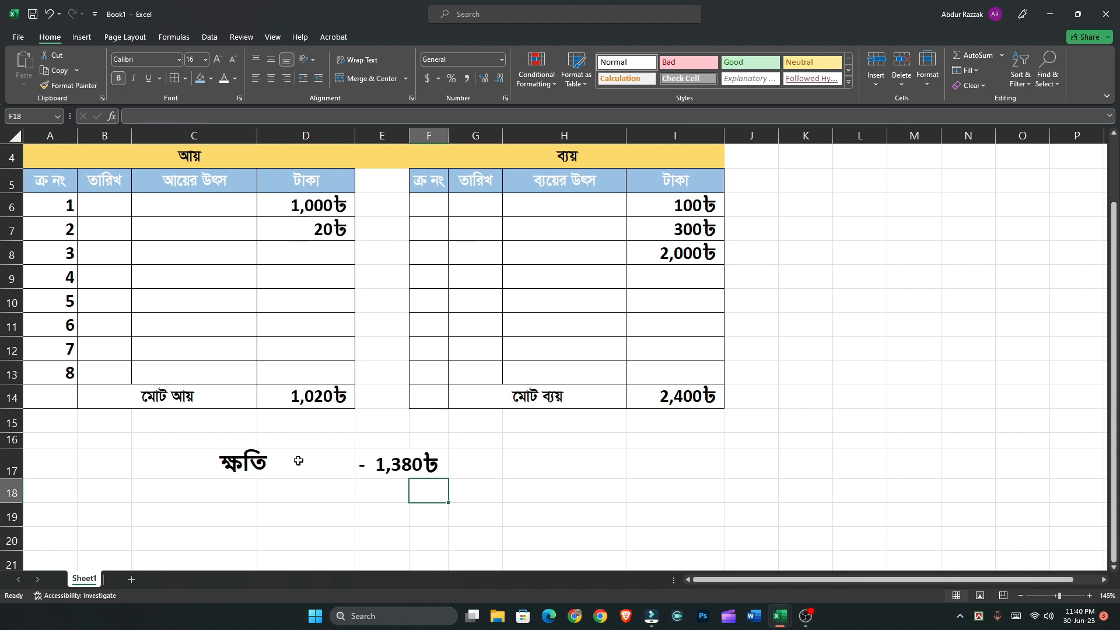
Copy the words ক্ষতি and লাভ, one after the other, from the IF formula in C17
click(209, 467)
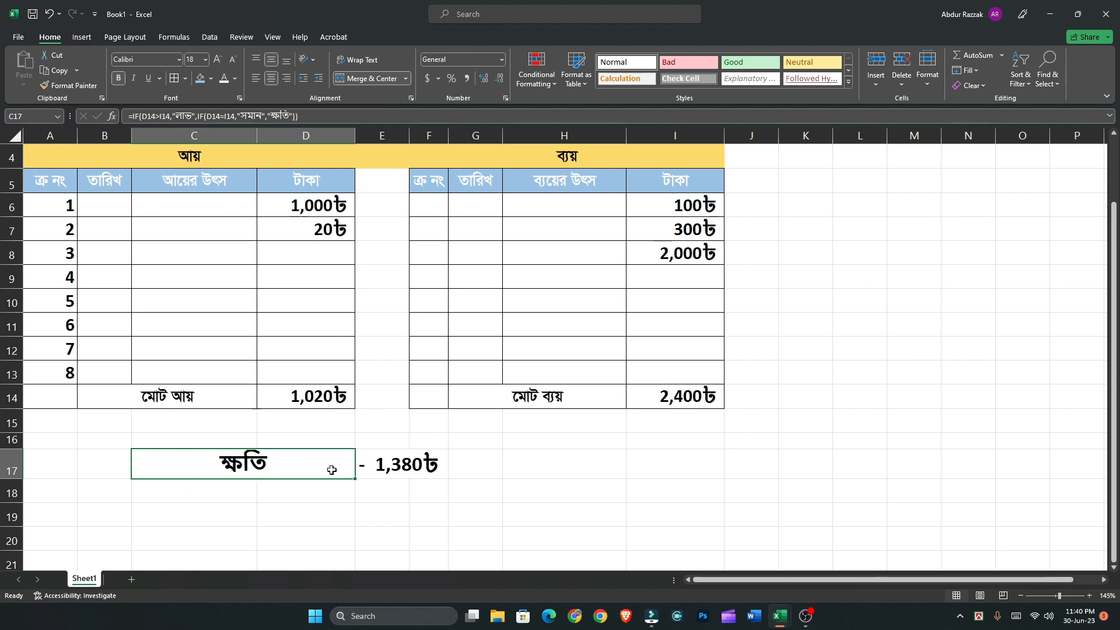
click(327, 491)
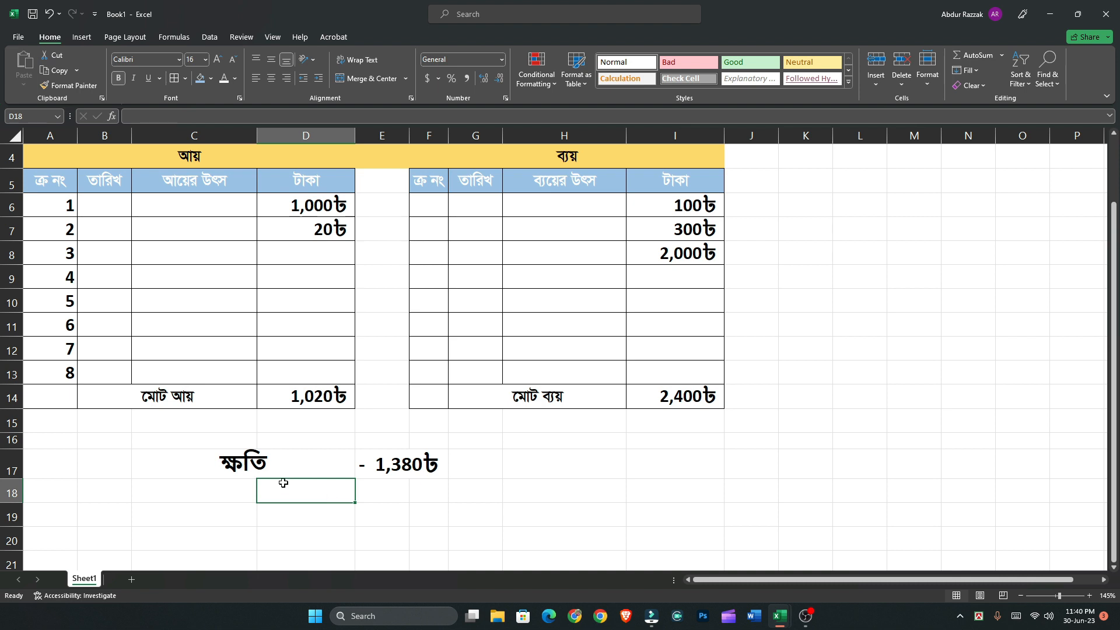
click(252, 465)
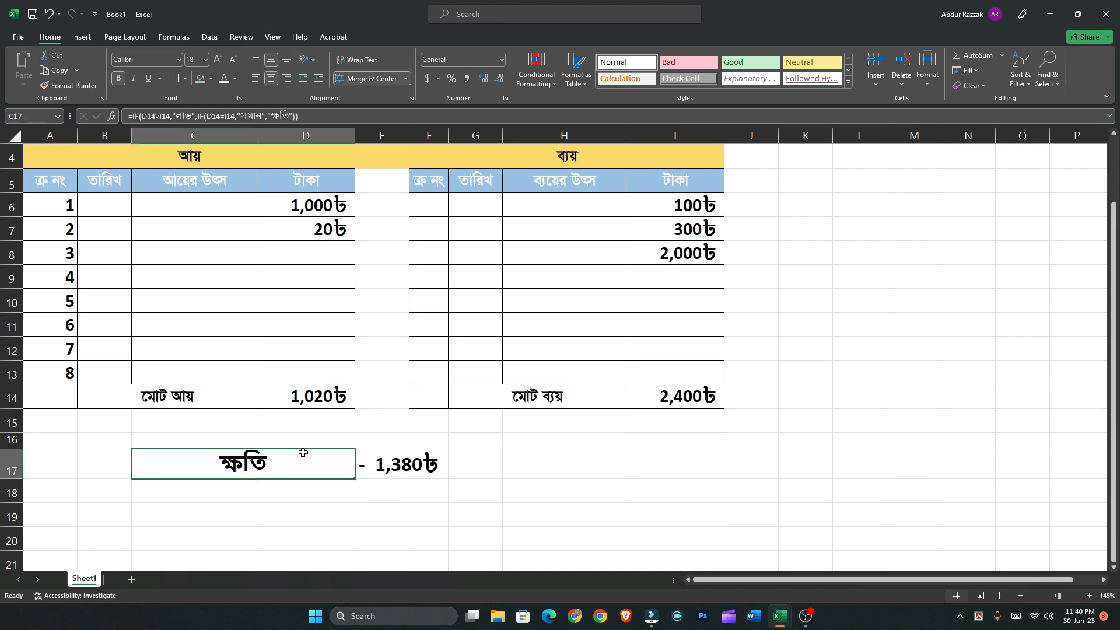
double_click(262, 467)
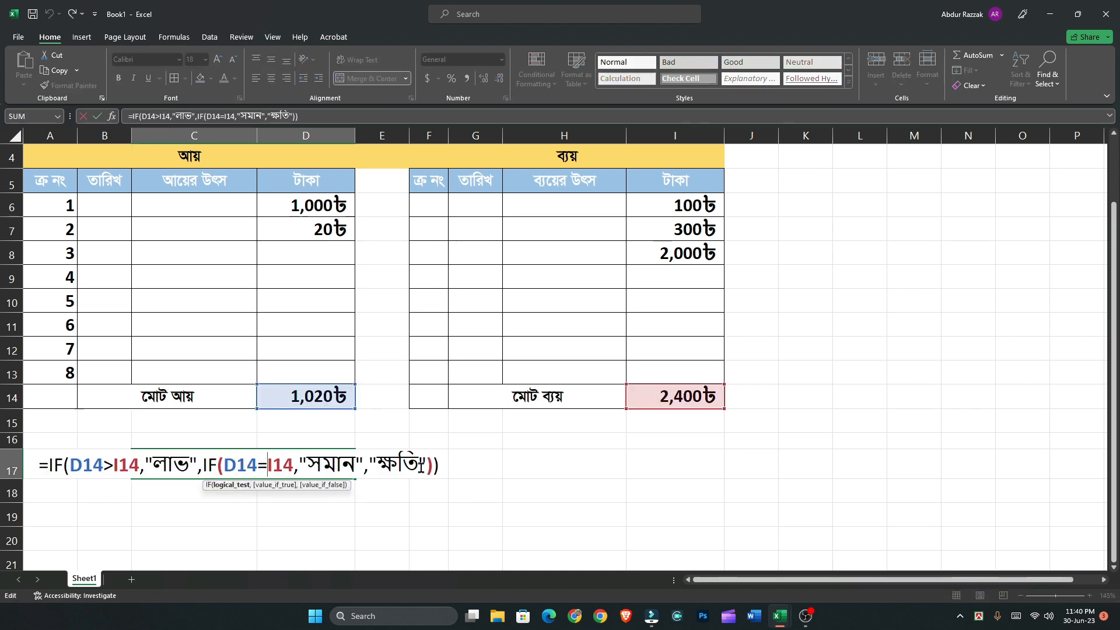
drag(419, 462, 380, 463)
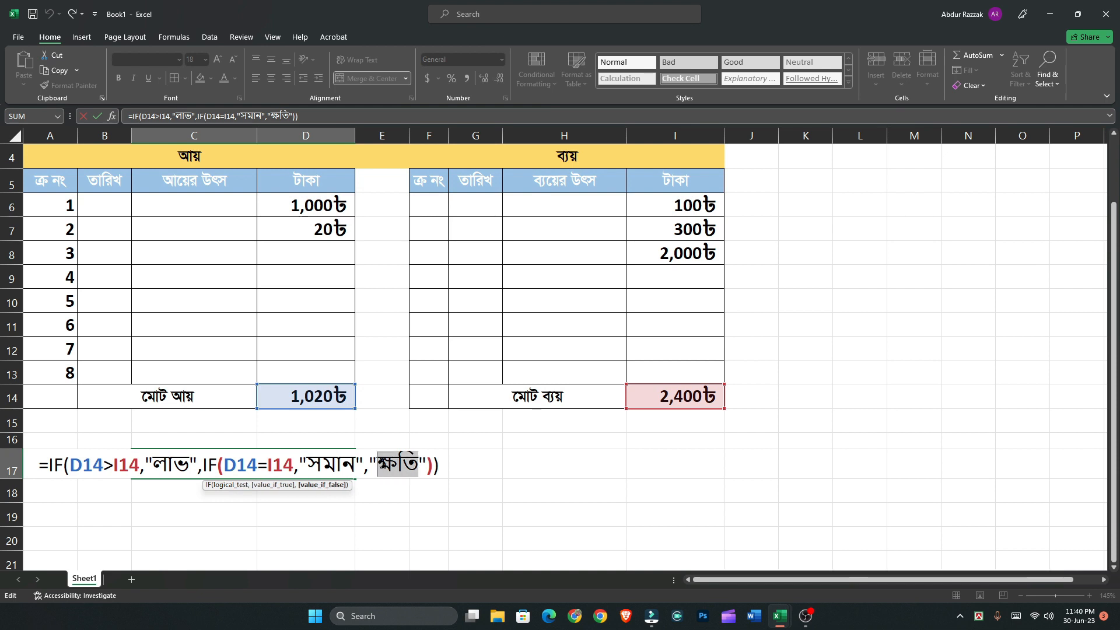
key(ctrl+c)
drag(190, 464, 153, 464)
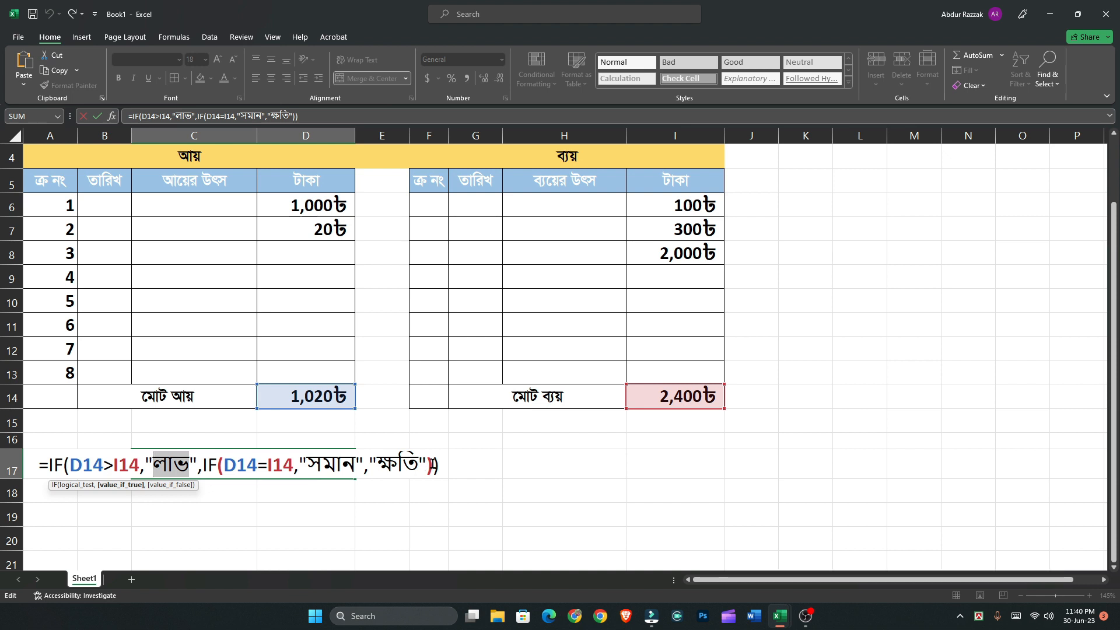
key(Return)
key(Up)
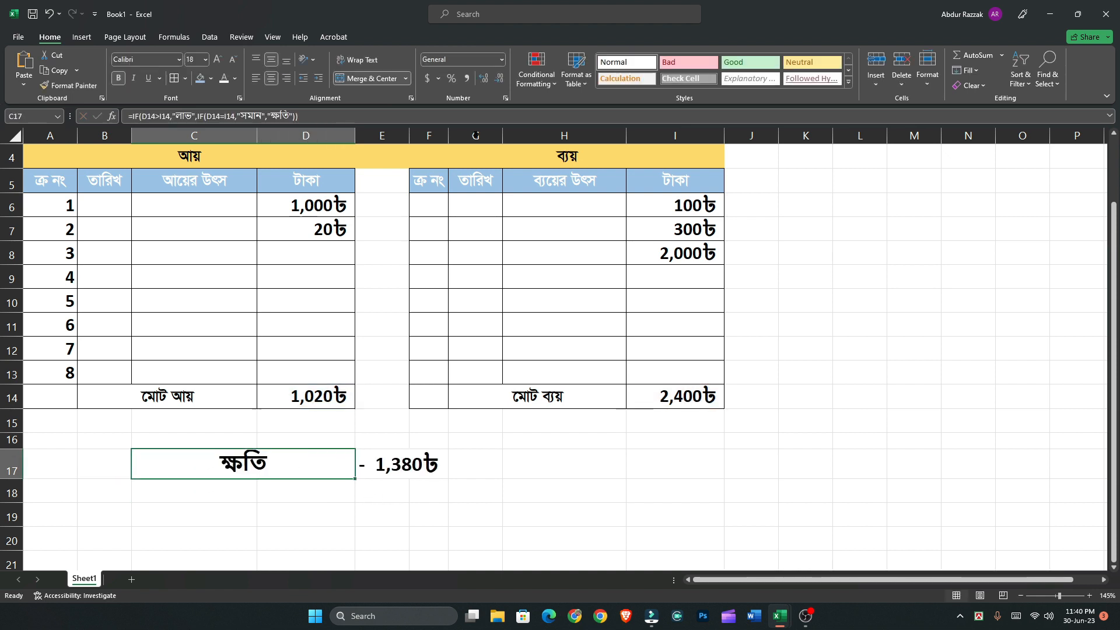
Start an Equal To conditional formatting rule on C17 for the copied word লাভ
click(536, 87)
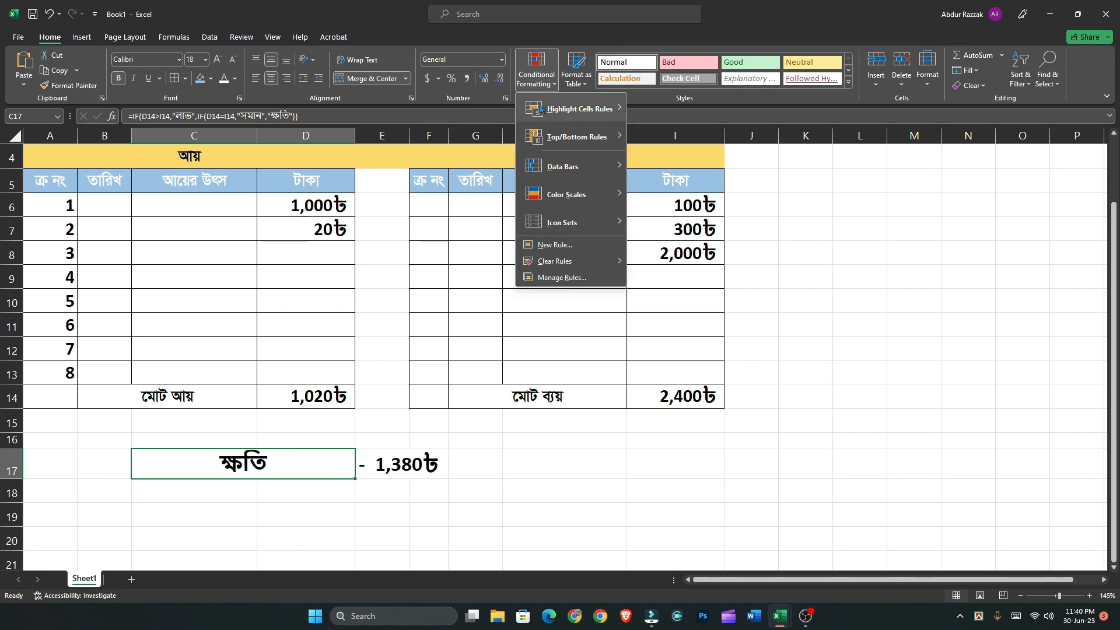
mouse_move(541, 109)
click(675, 193)
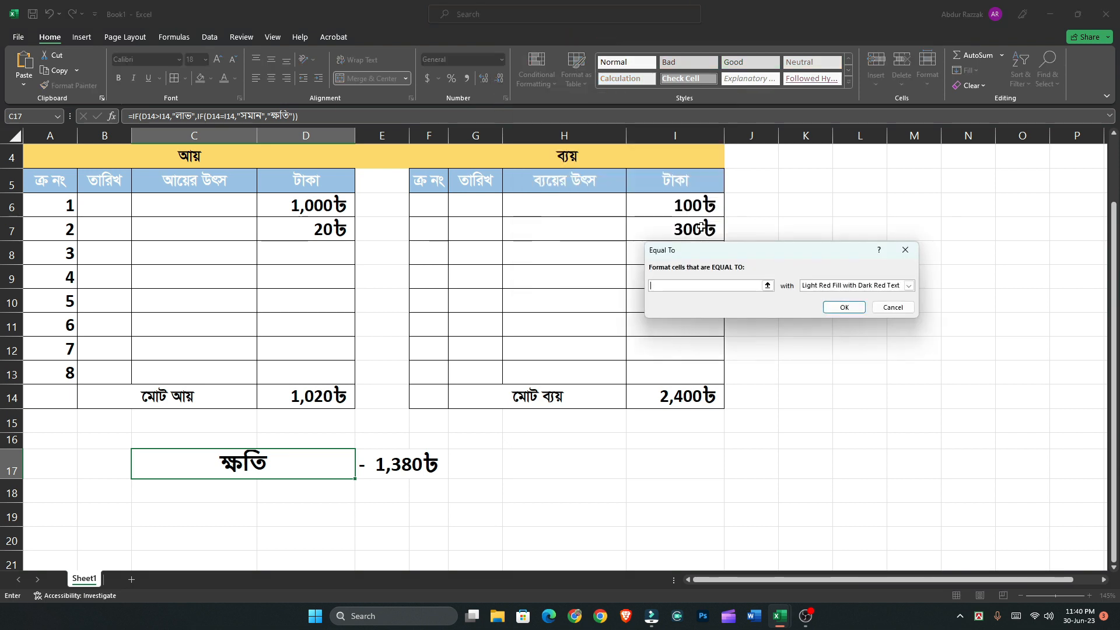
key(super+v)
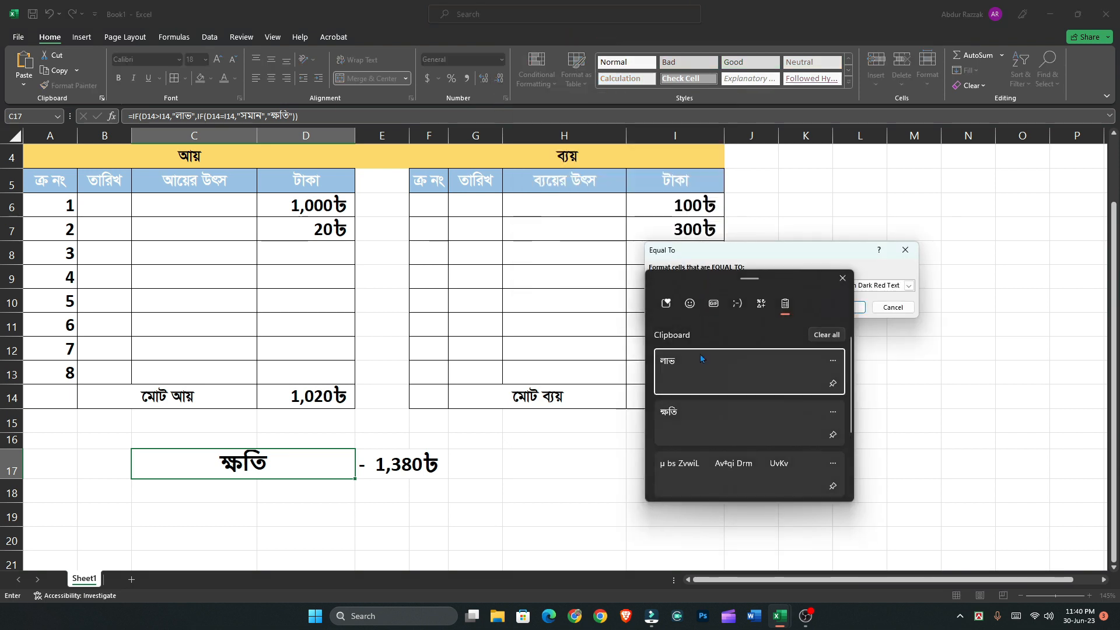
click(702, 368)
Give the লাভ rule a custom format with a white font and green fill, and apply it
click(908, 285)
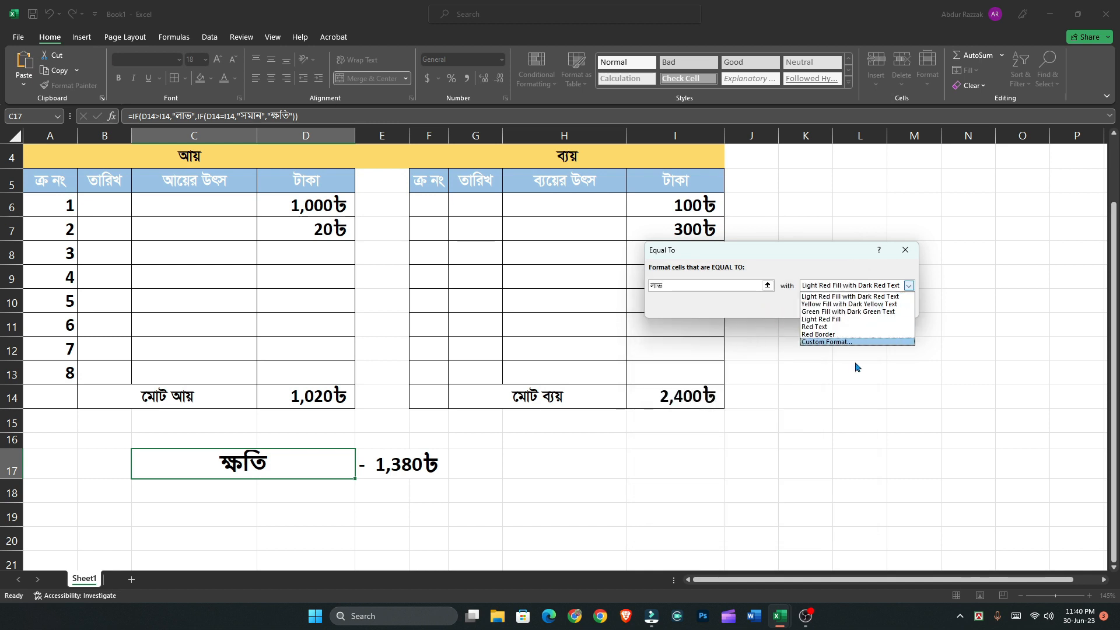
click(844, 343)
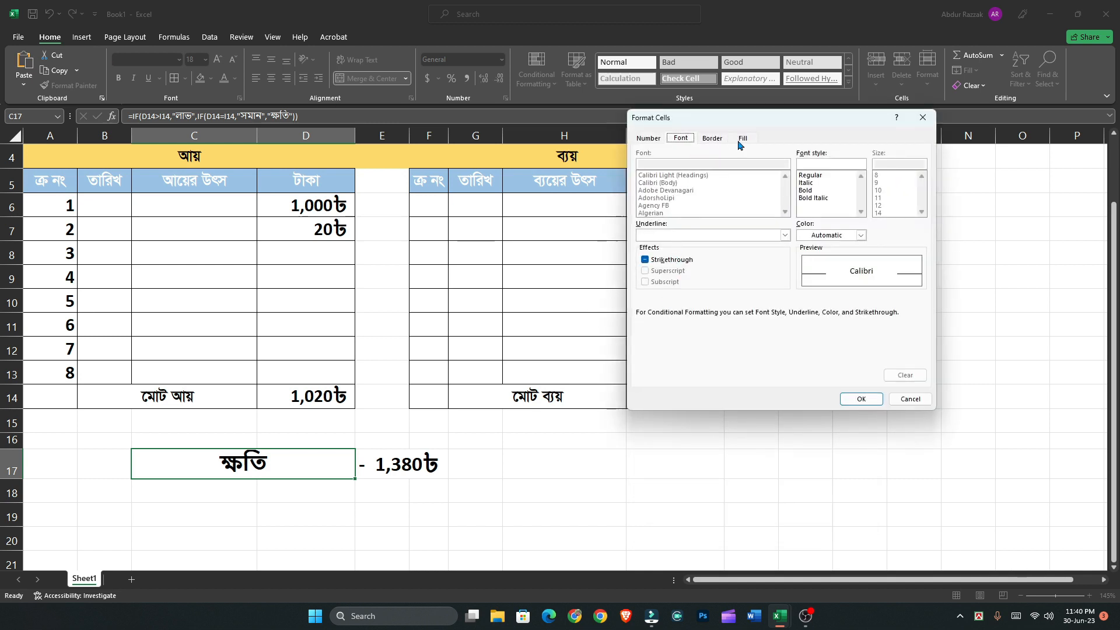
click(846, 235)
click(805, 268)
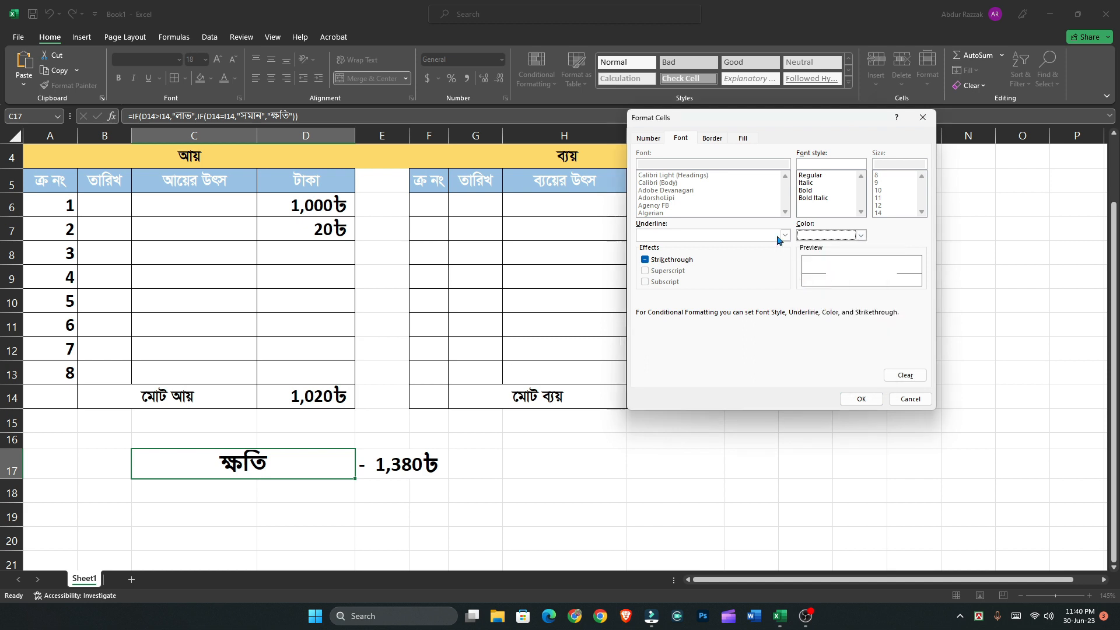
click(742, 140)
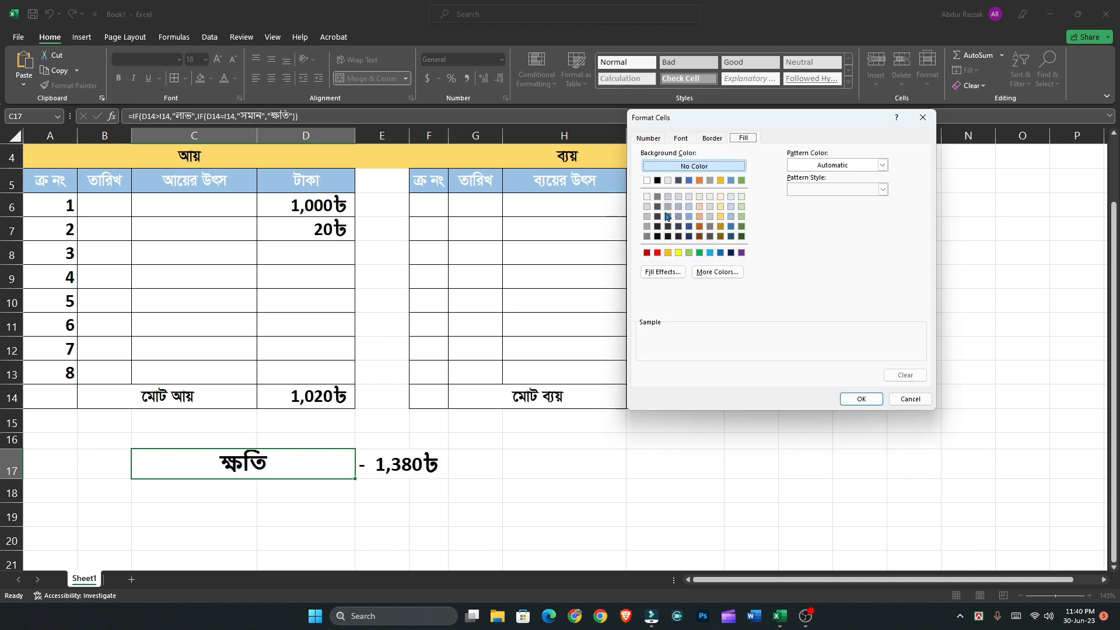
click(699, 253)
click(861, 399)
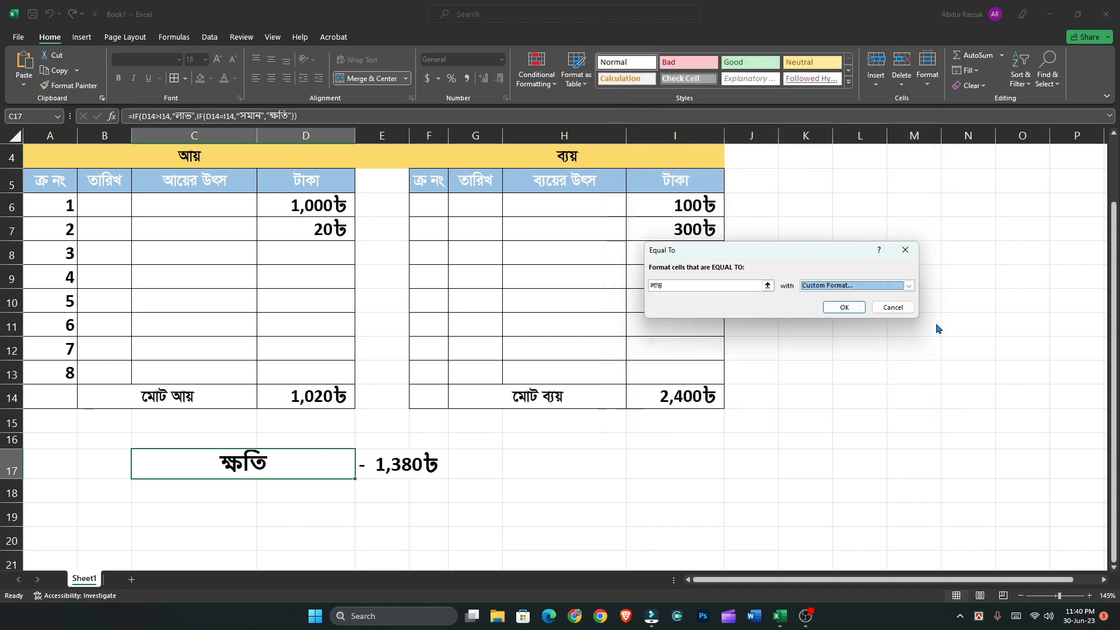
click(845, 308)
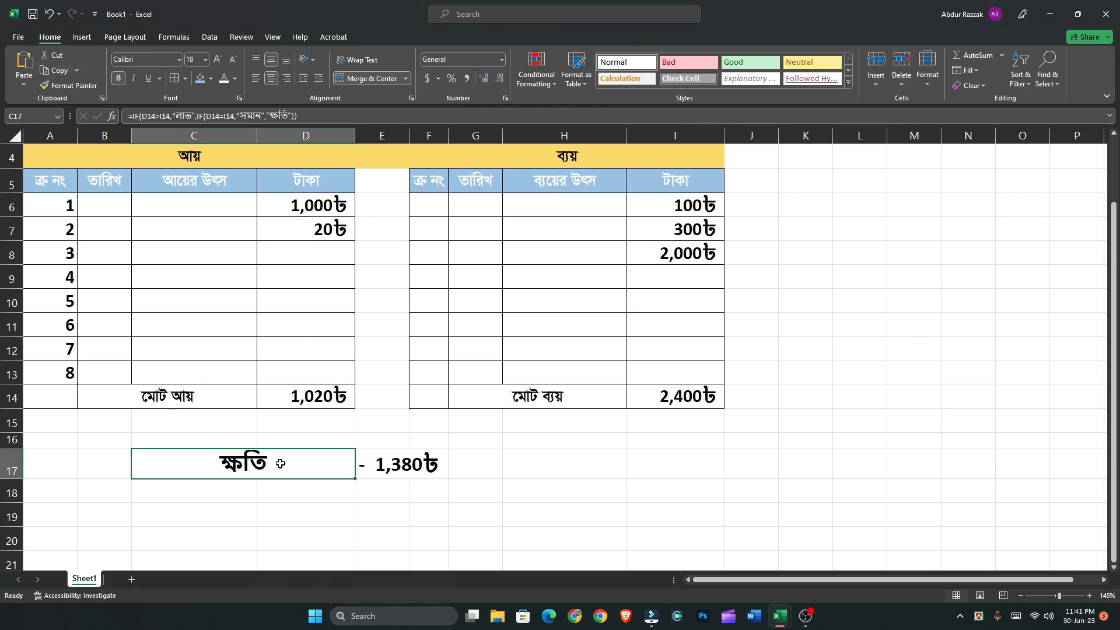
Enter 2,000 as the third income amount in D8 to test the profit formatting
click(334, 255)
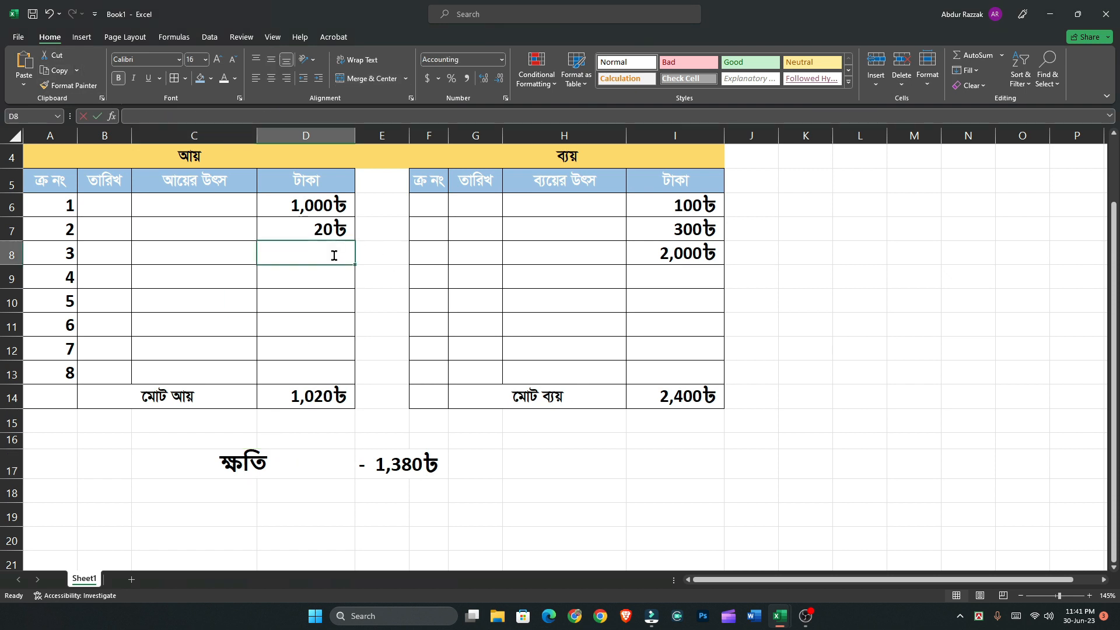
text(2,00)
text(000)
key(Return)
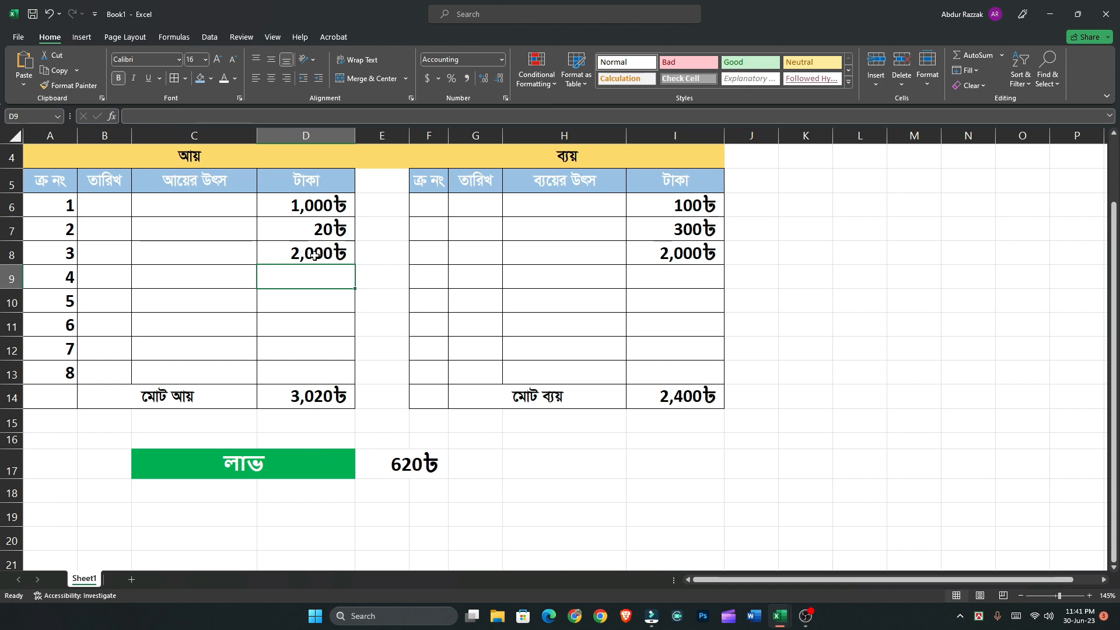
Start another Equal To conditional formatting rule on C17 for the copied word ক্ষতি
click(280, 474)
click(547, 73)
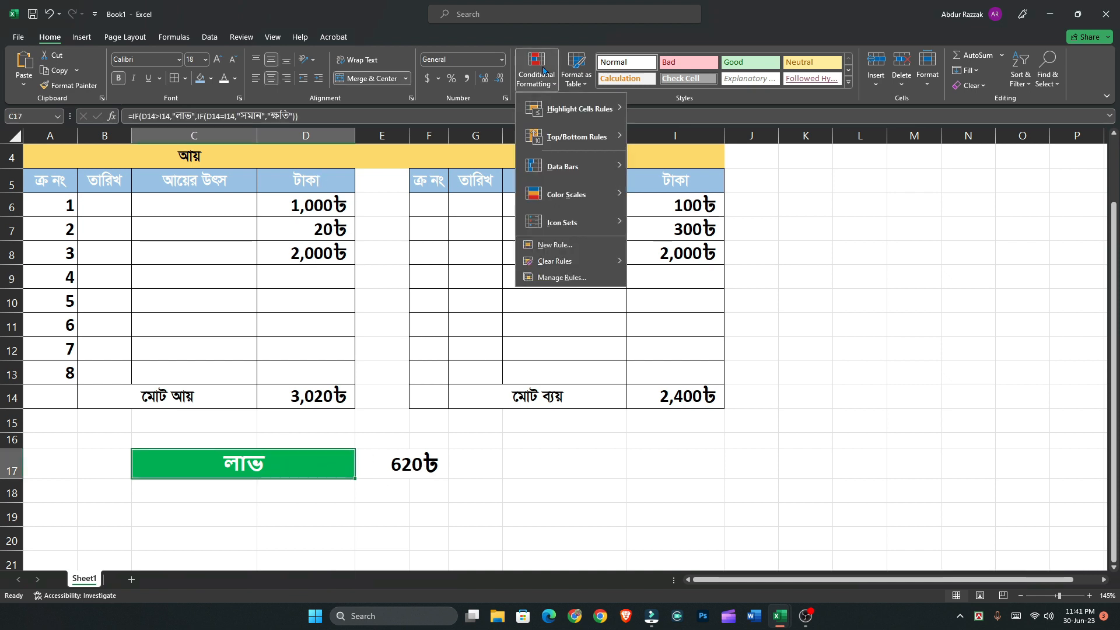
mouse_move(547, 107)
click(673, 194)
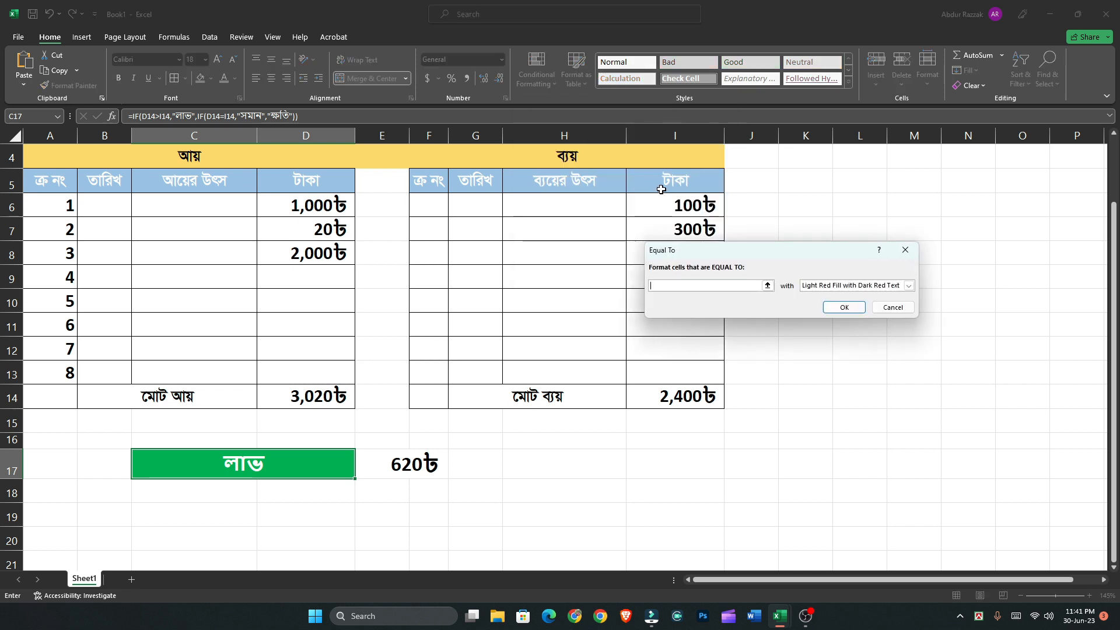
key(super+v)
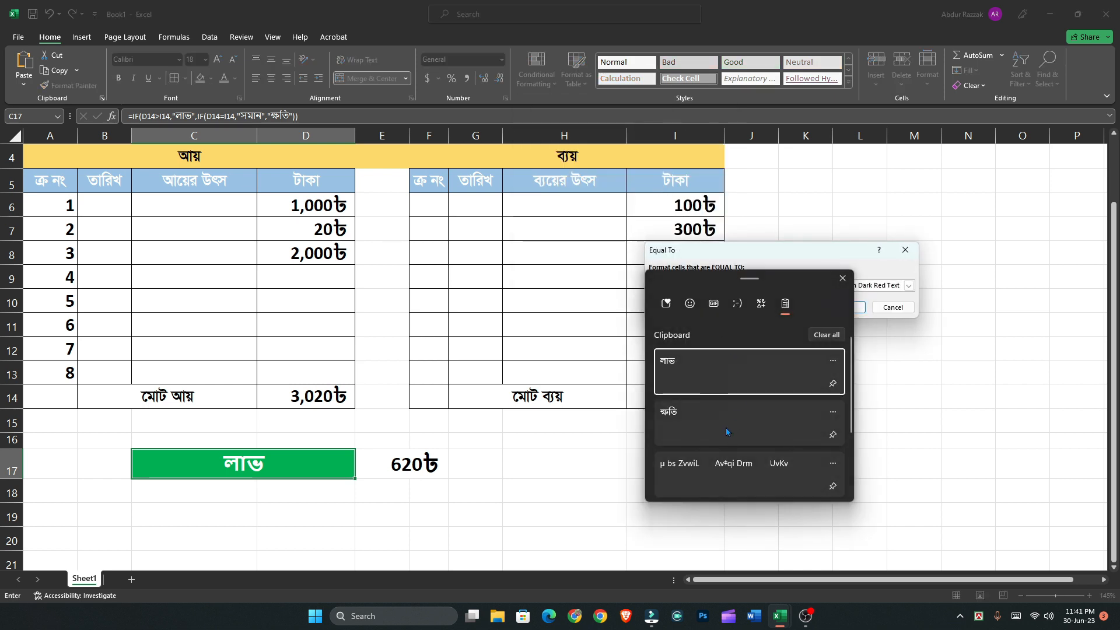
click(726, 427)
Give the ক্ষতি rule a custom format with a red fill and white font, and apply it
click(872, 286)
click(846, 345)
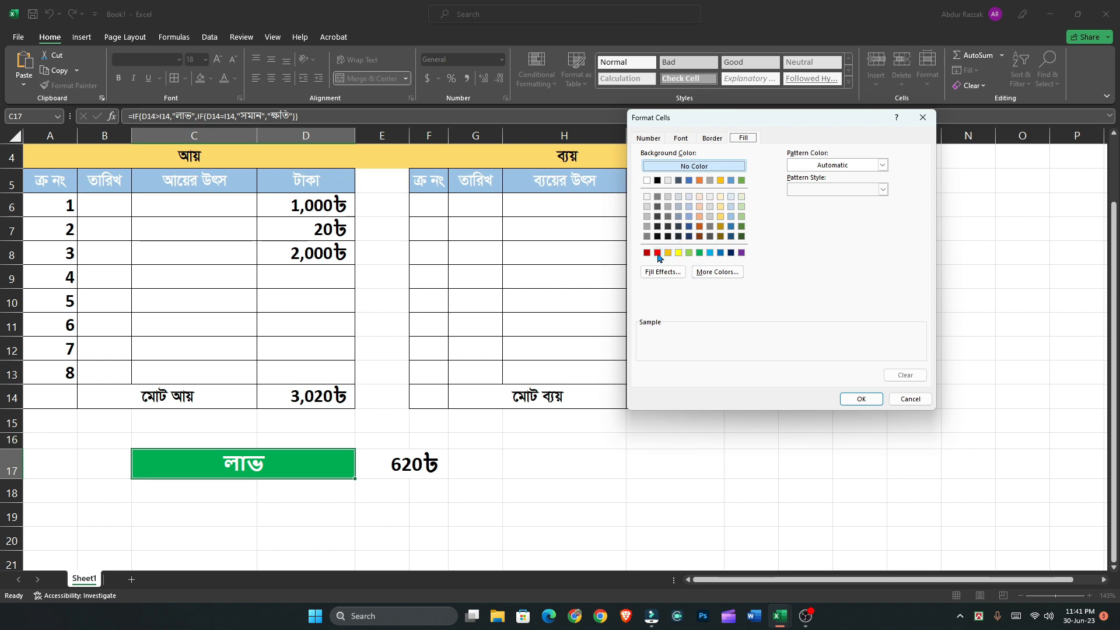
click(658, 253)
click(681, 138)
click(860, 236)
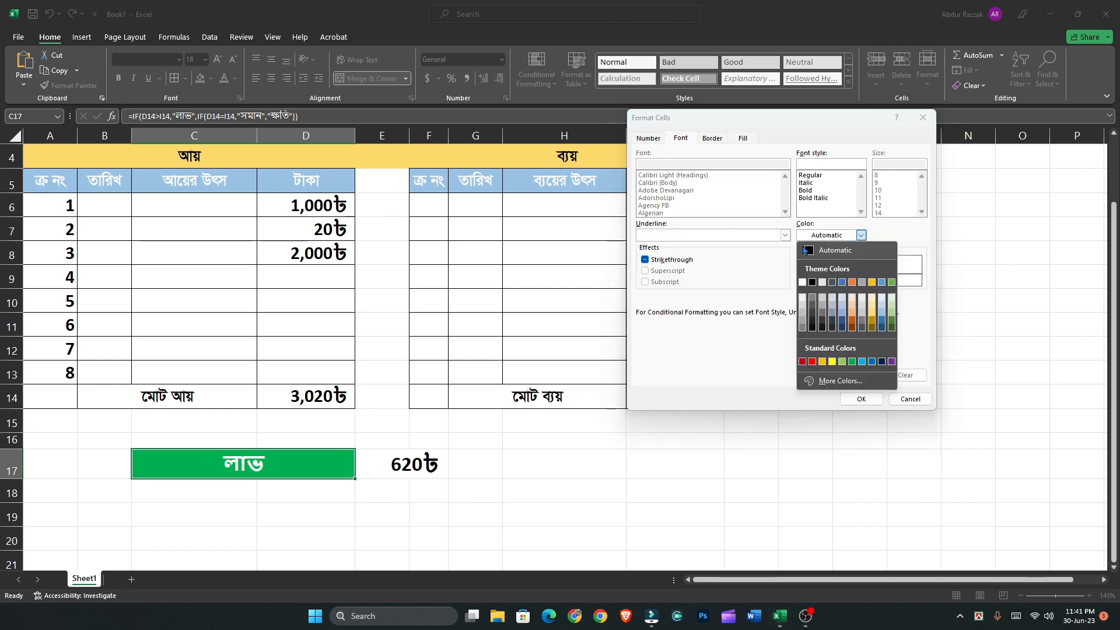
click(802, 283)
click(862, 399)
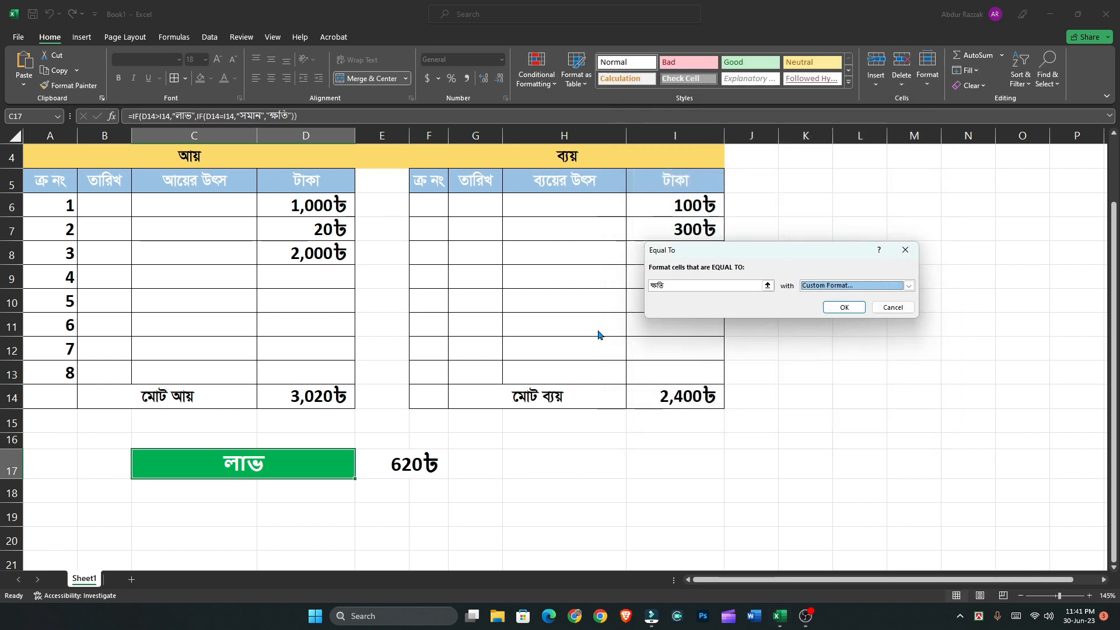
click(843, 307)
Enter 10,000 as the fourth expense amount in I9 to test the loss formatting
click(705, 281)
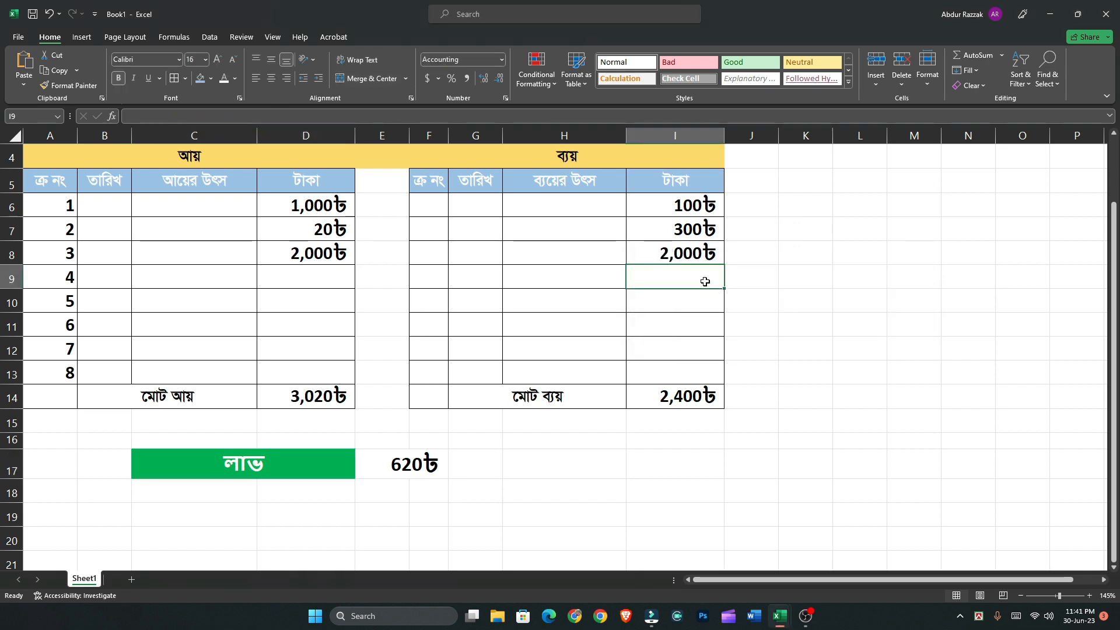
text(10,0)
text(0000)
key(Return)
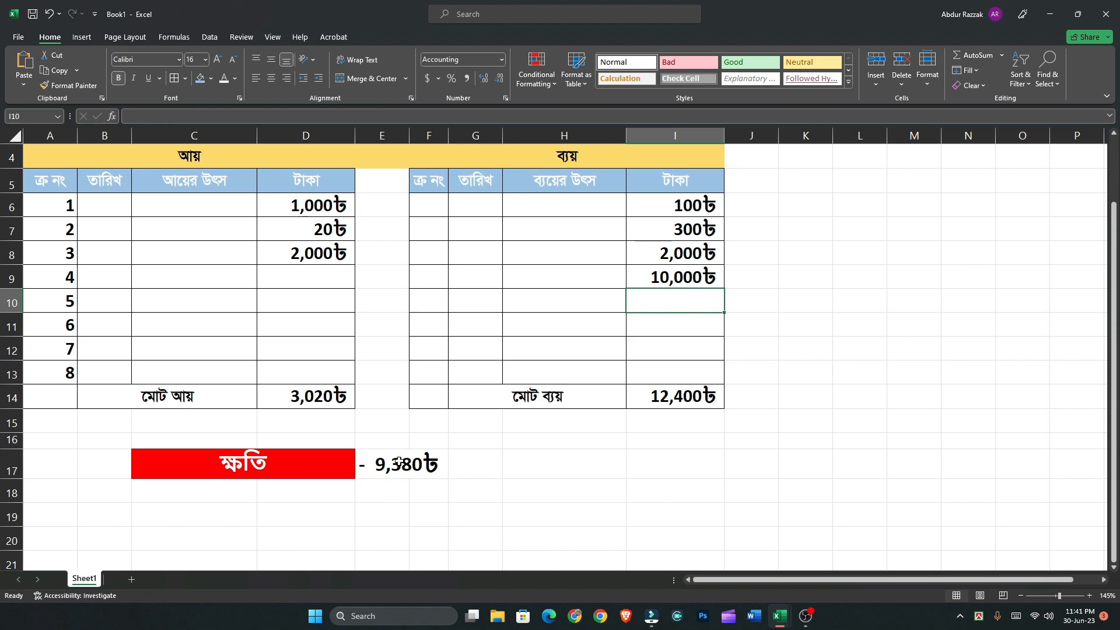
Start a Greater Than conditional formatting rule with the value 0 on the amount in E17
click(426, 465)
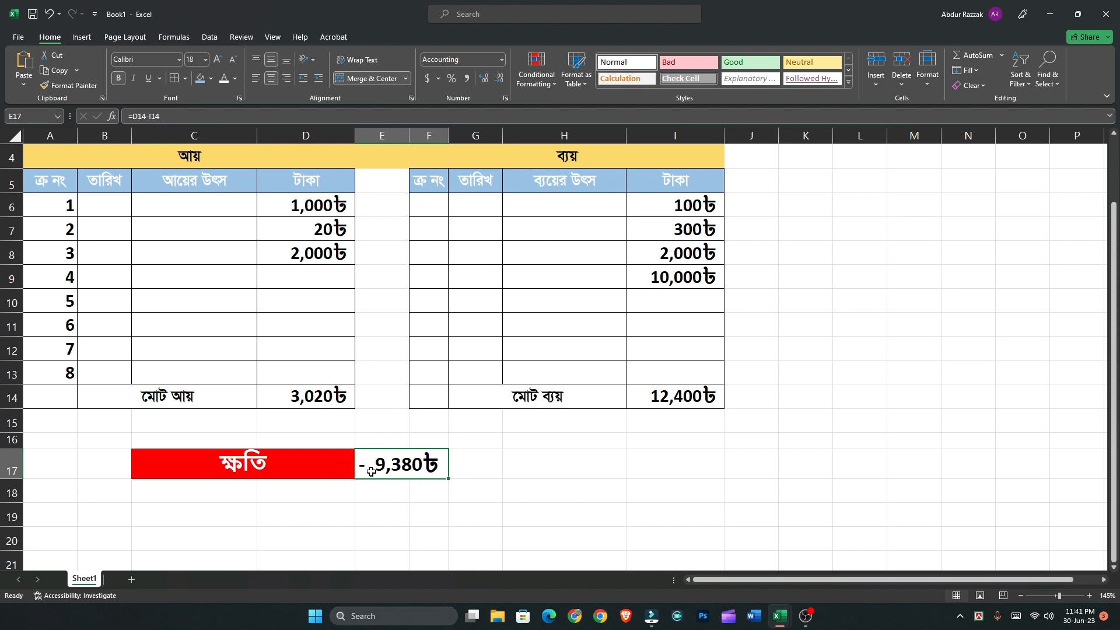
click(536, 73)
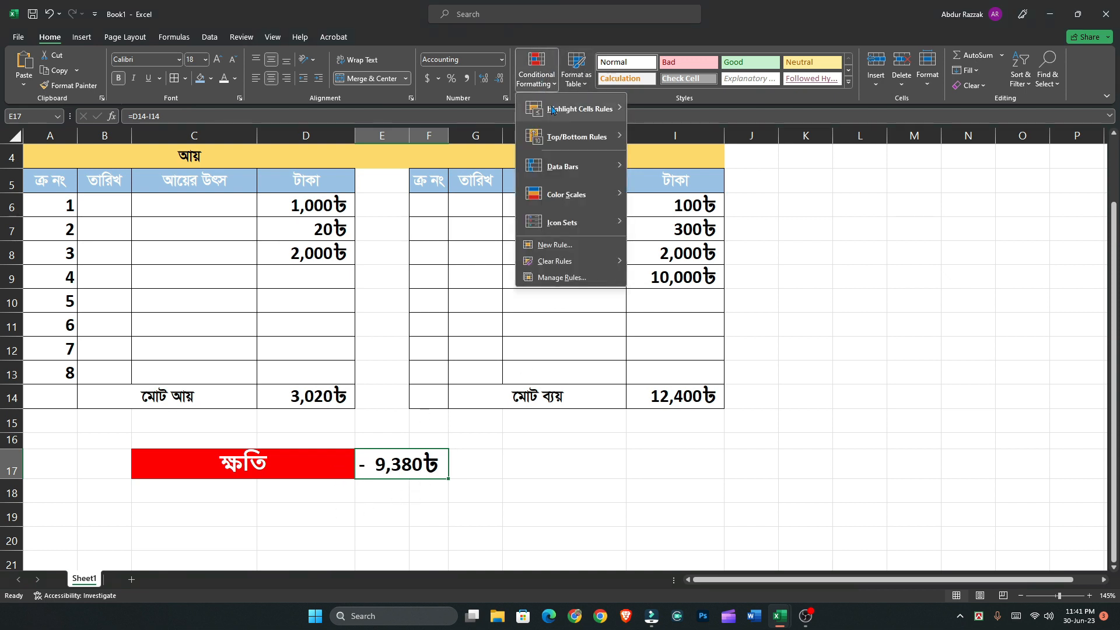
mouse_move(553, 111)
click(682, 110)
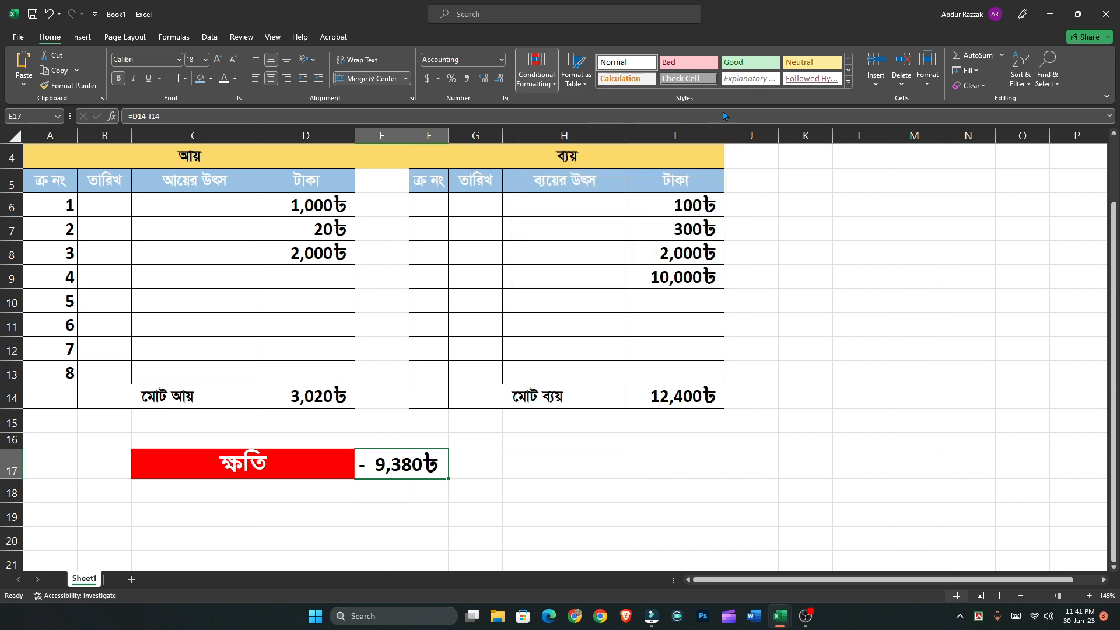
Give the Greater Than 0 rule on E17 a custom format with a green fill and white font, and apply it
click(909, 286)
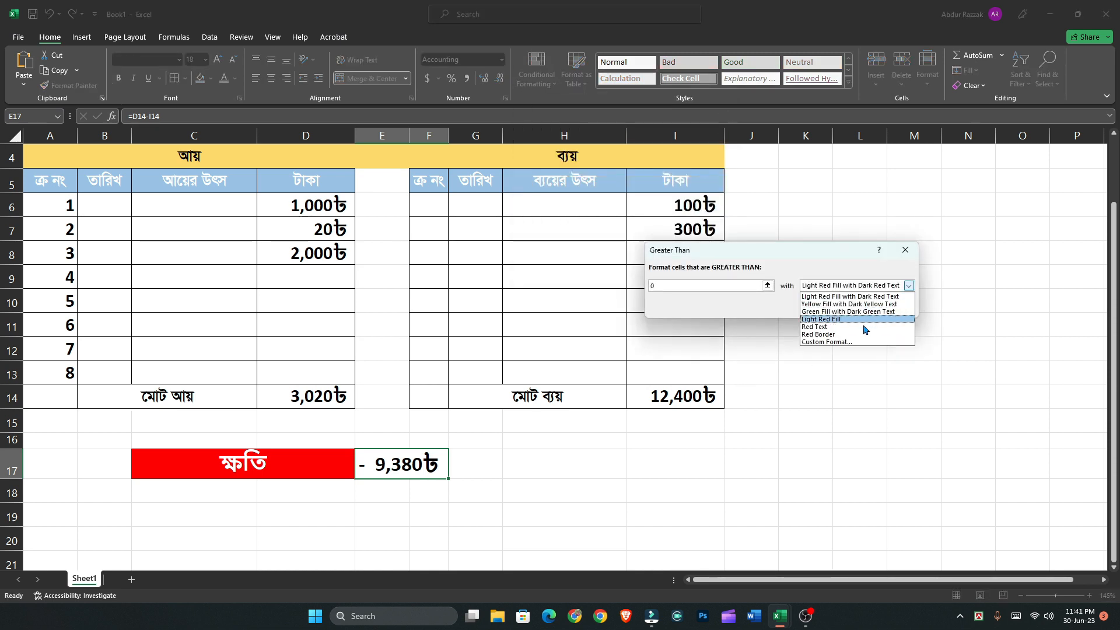
click(863, 345)
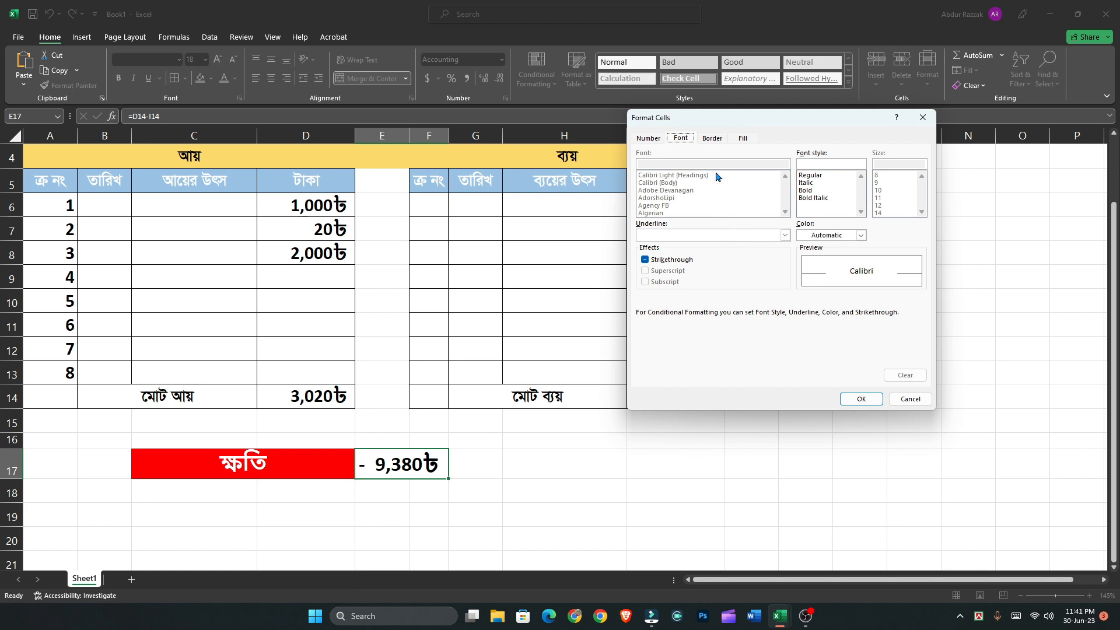
click(743, 138)
click(699, 252)
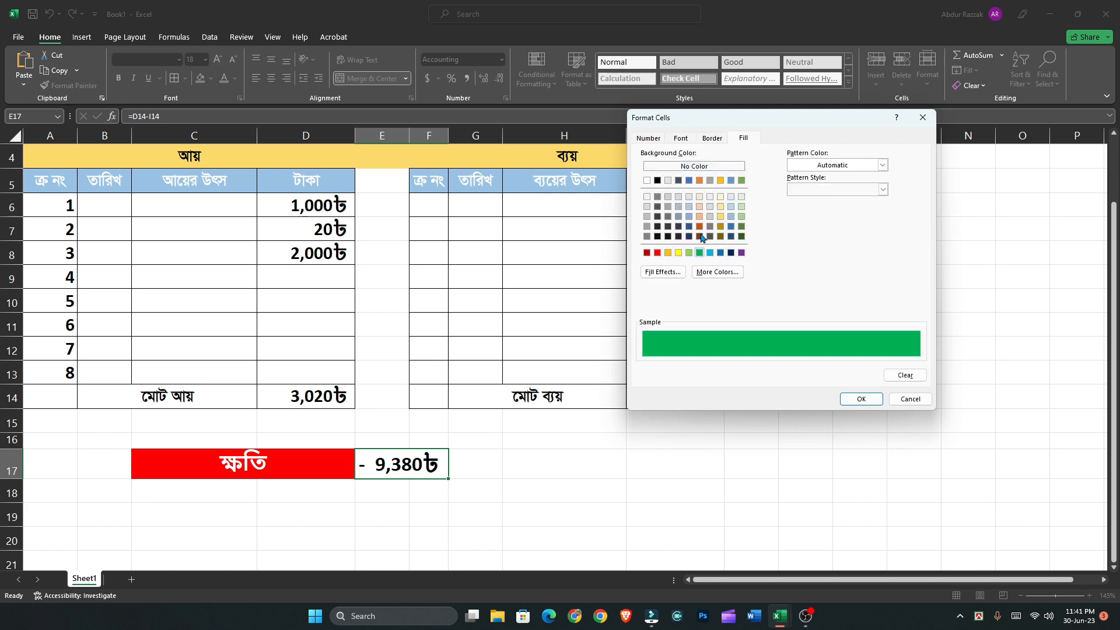
click(681, 138)
click(816, 240)
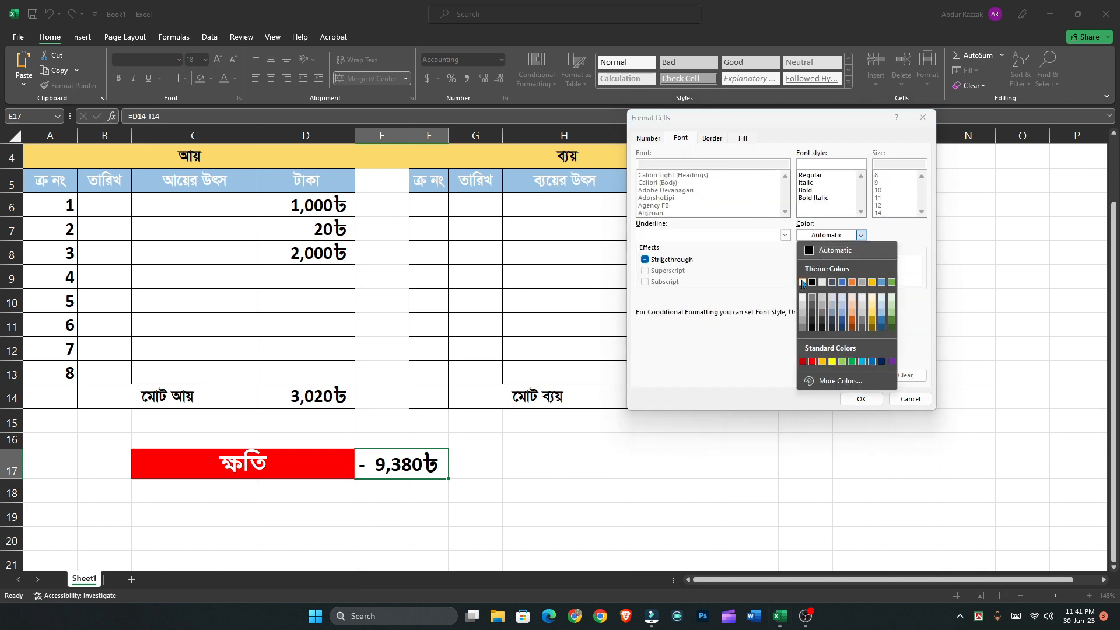
click(801, 286)
click(849, 399)
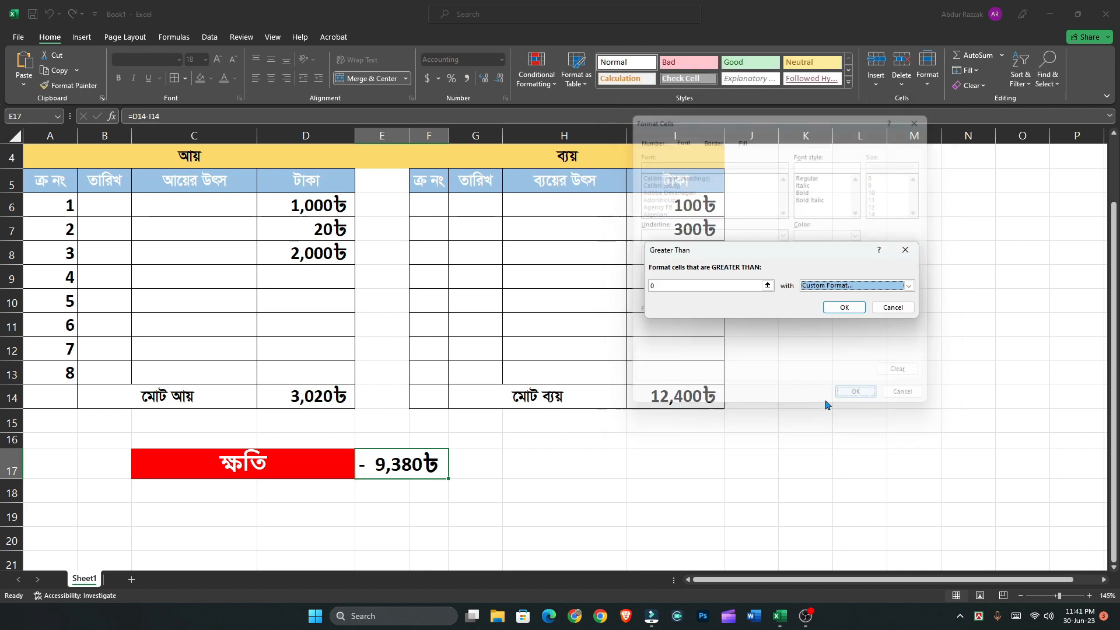
click(844, 307)
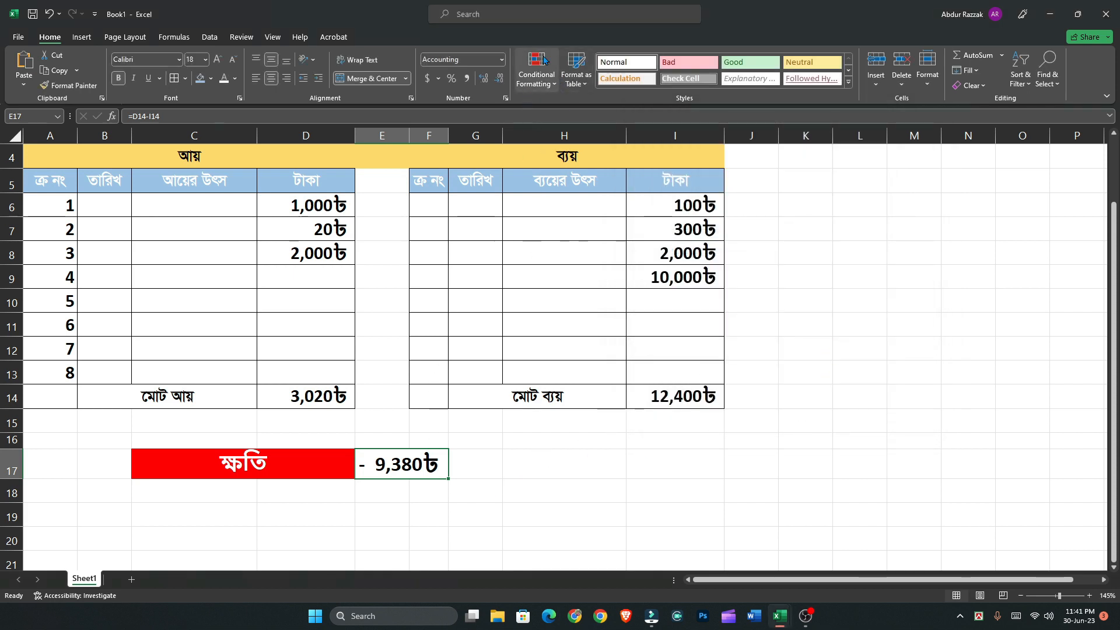
Add a Less Than 0 conditional formatting rule on E17 with a custom red fill and white font
click(536, 75)
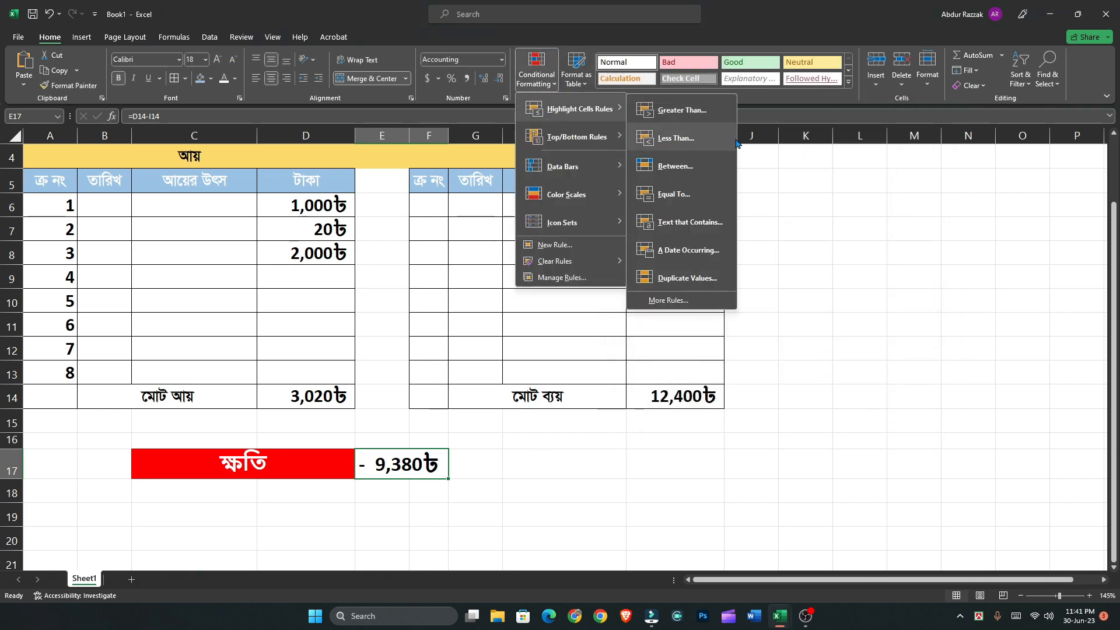
click(671, 137)
text(0)
click(908, 286)
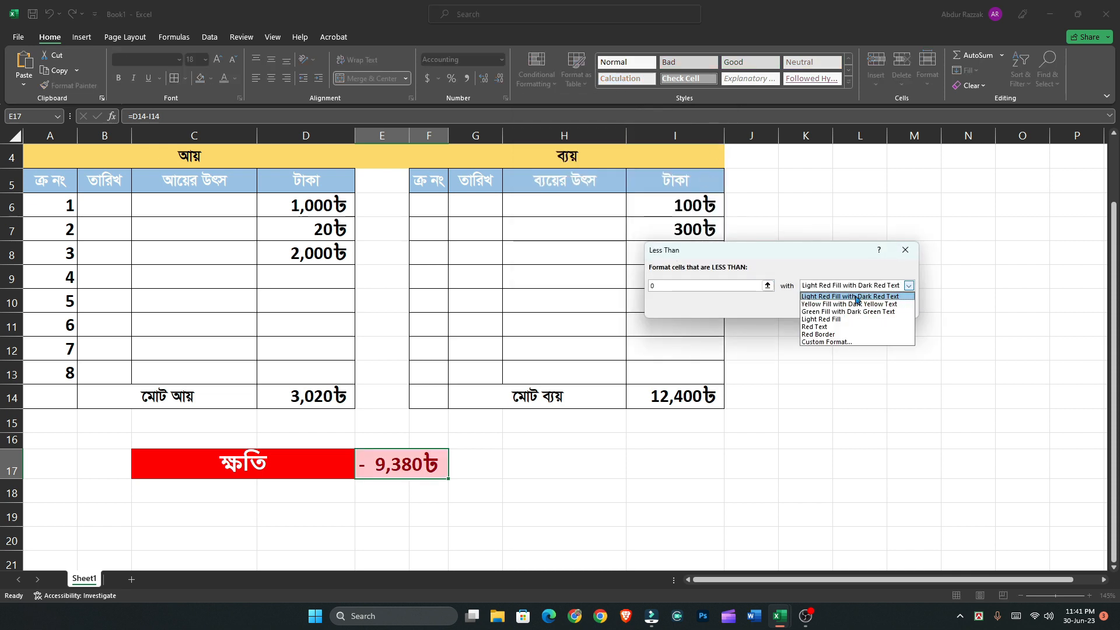
click(843, 342)
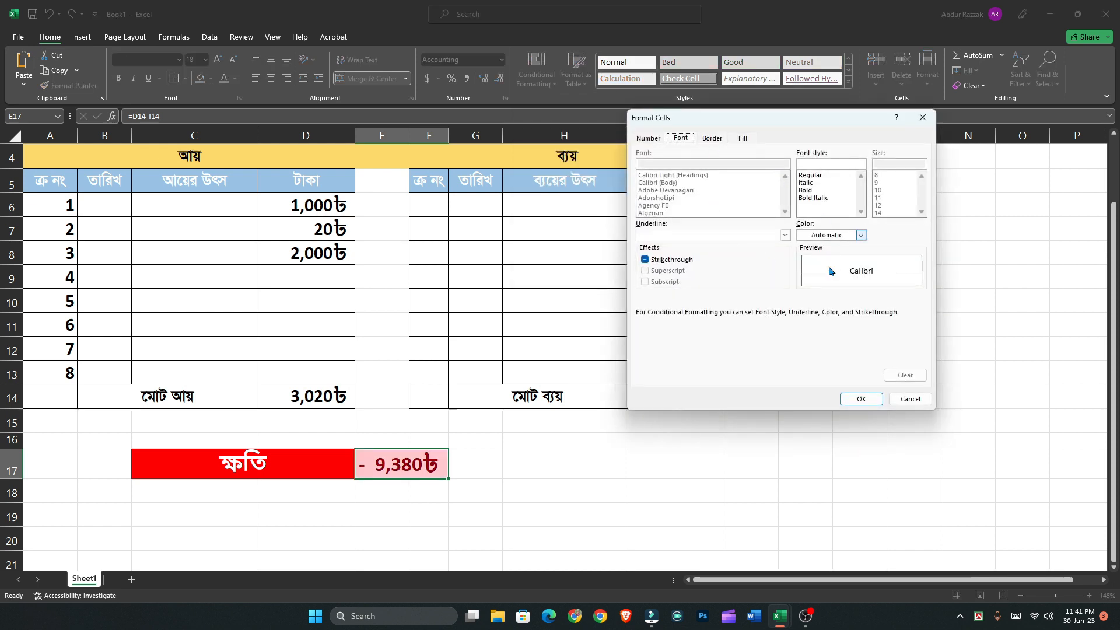
click(826, 235)
click(801, 283)
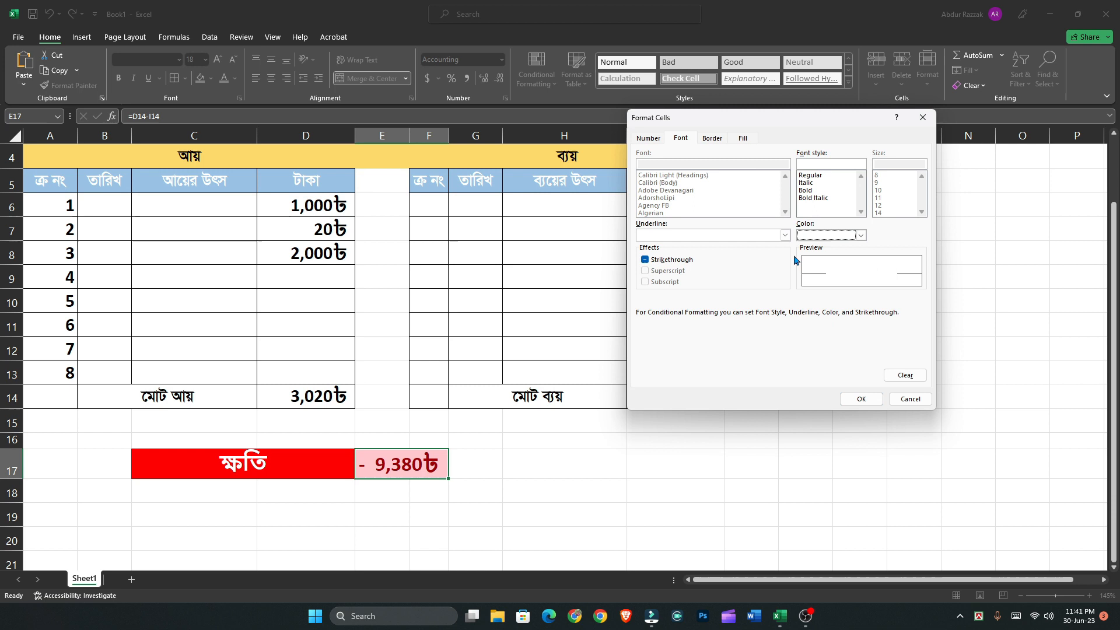
click(742, 138)
click(659, 254)
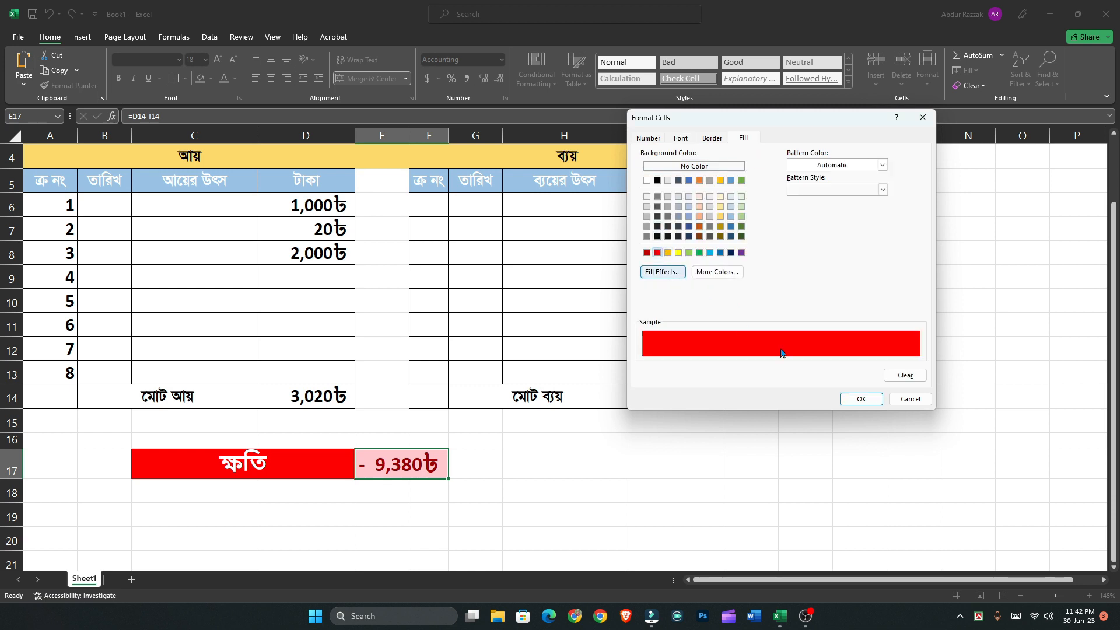
click(859, 399)
click(844, 307)
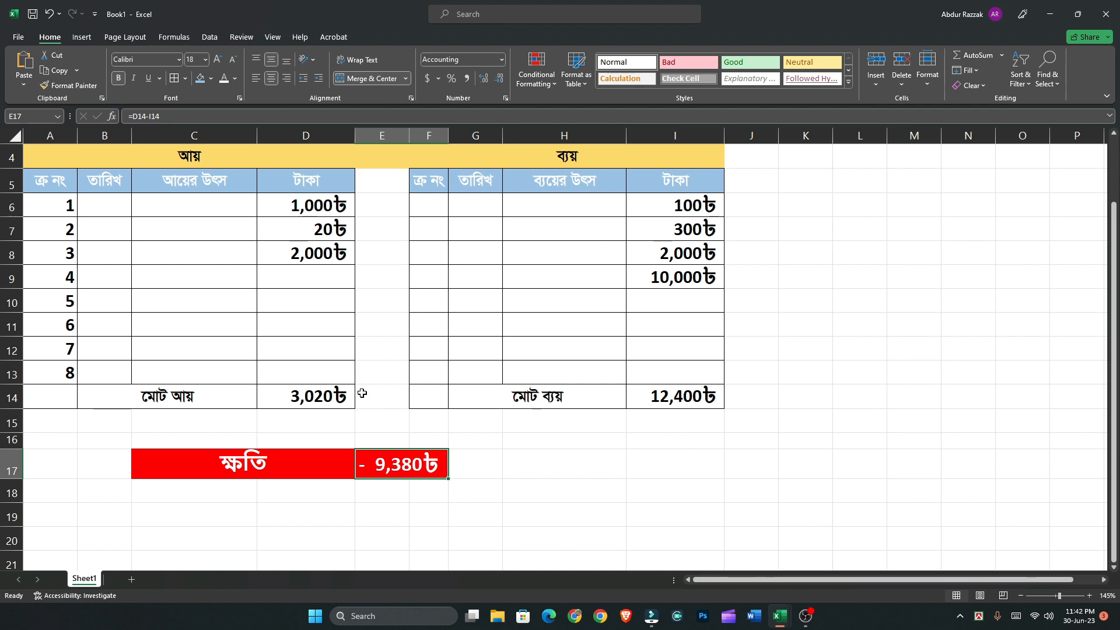
scroll(363, 393, up, 1)
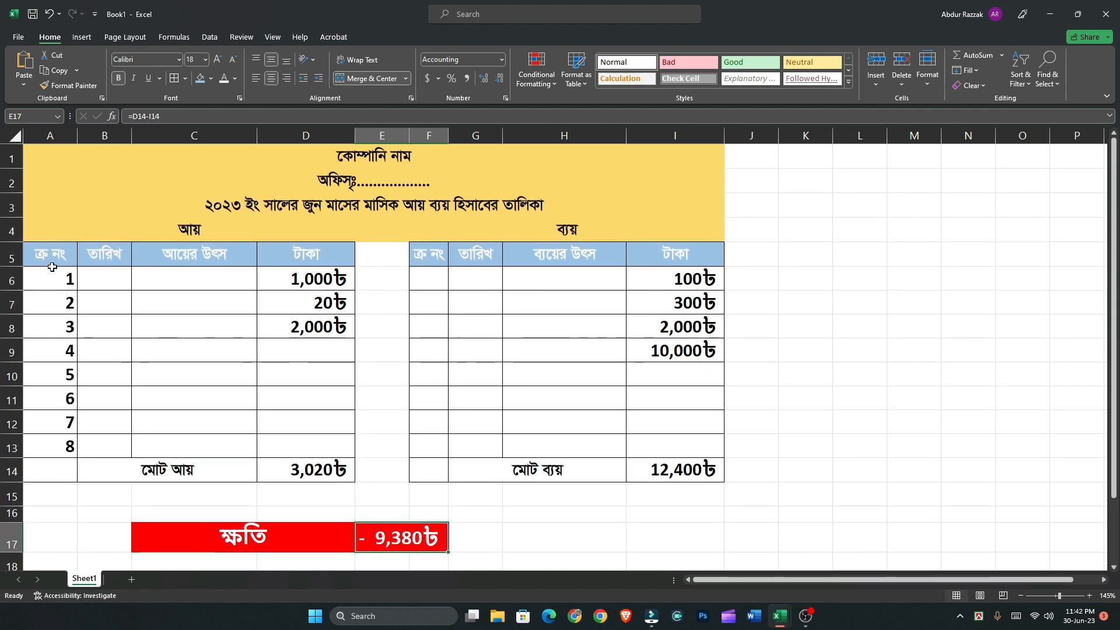
drag(39, 275, 305, 442)
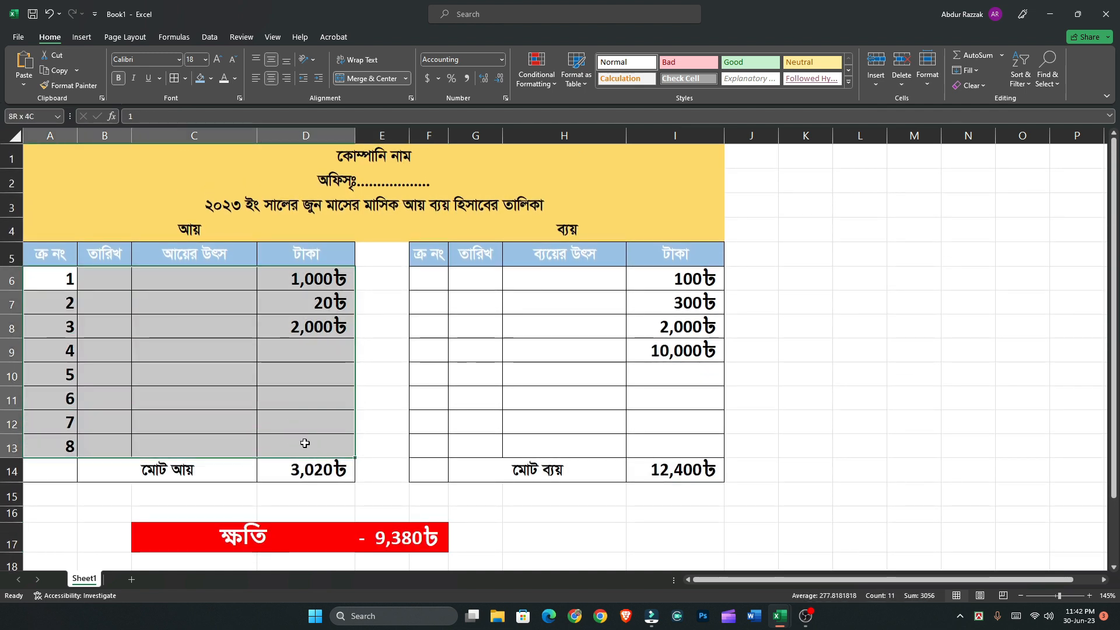
click(431, 276)
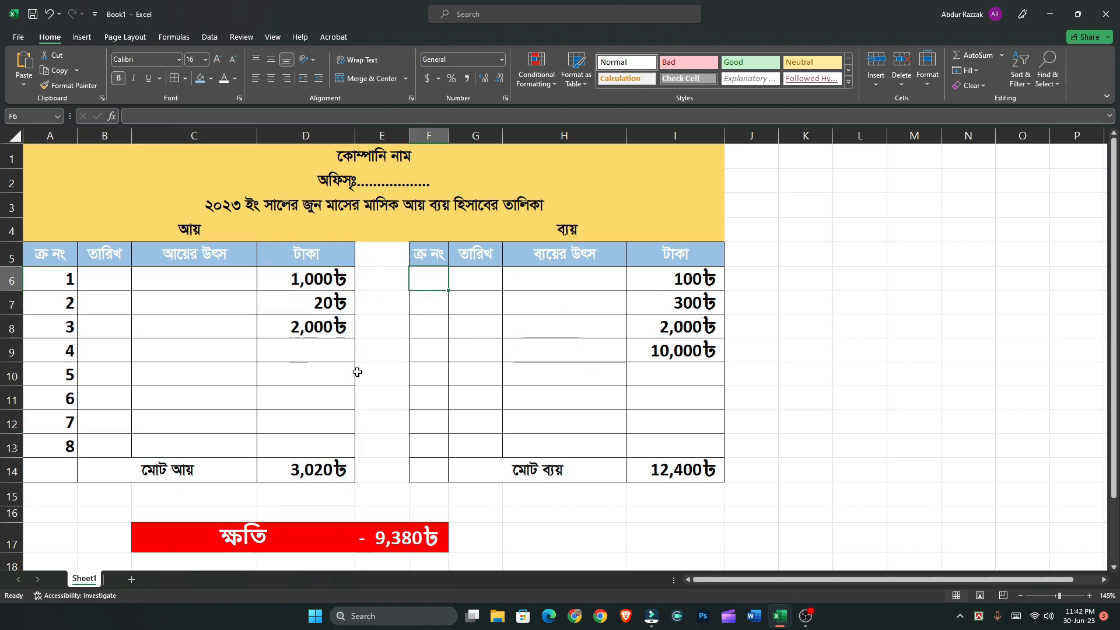
click(336, 353)
click(215, 285)
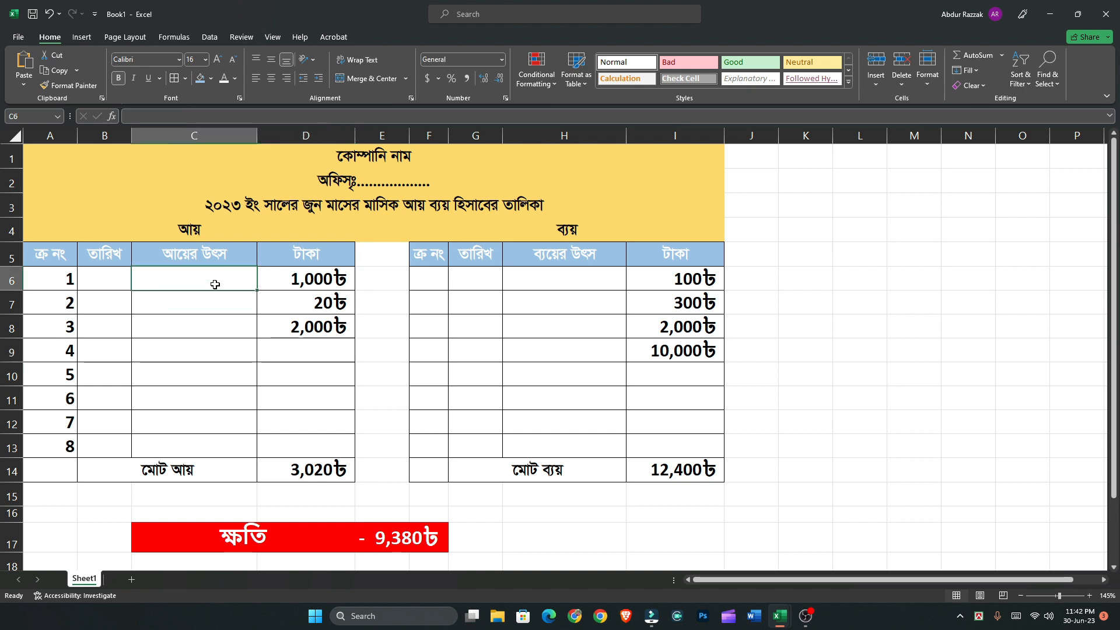
text(p)
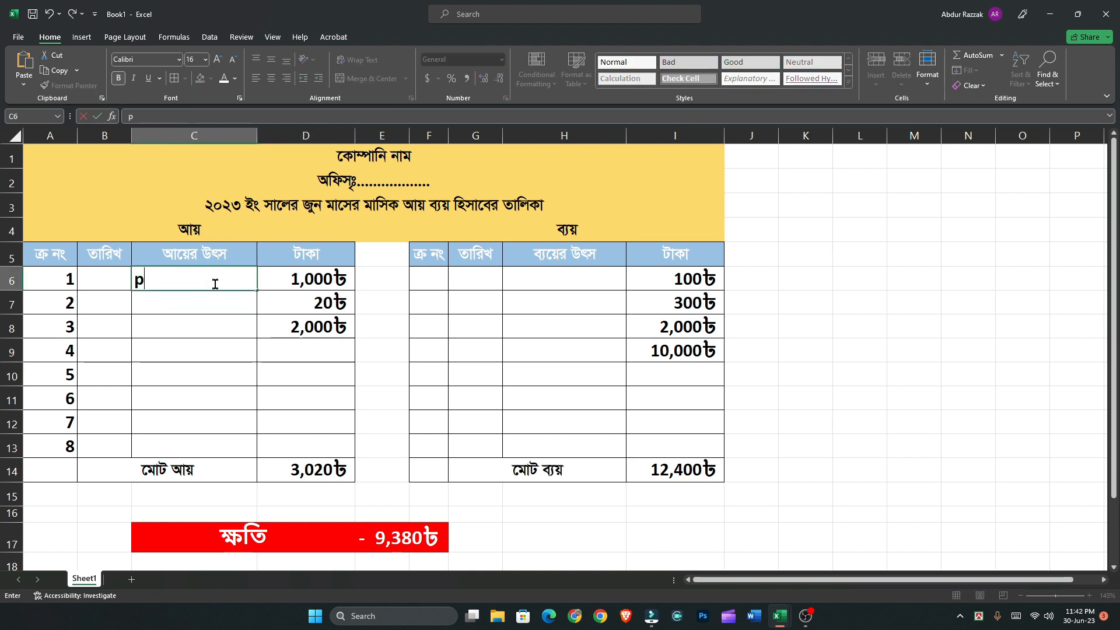
key(BackSpace)
Clear the test amounts from the income cells D6:D8 and the expense cells I6:I9
drag(284, 280, 304, 333)
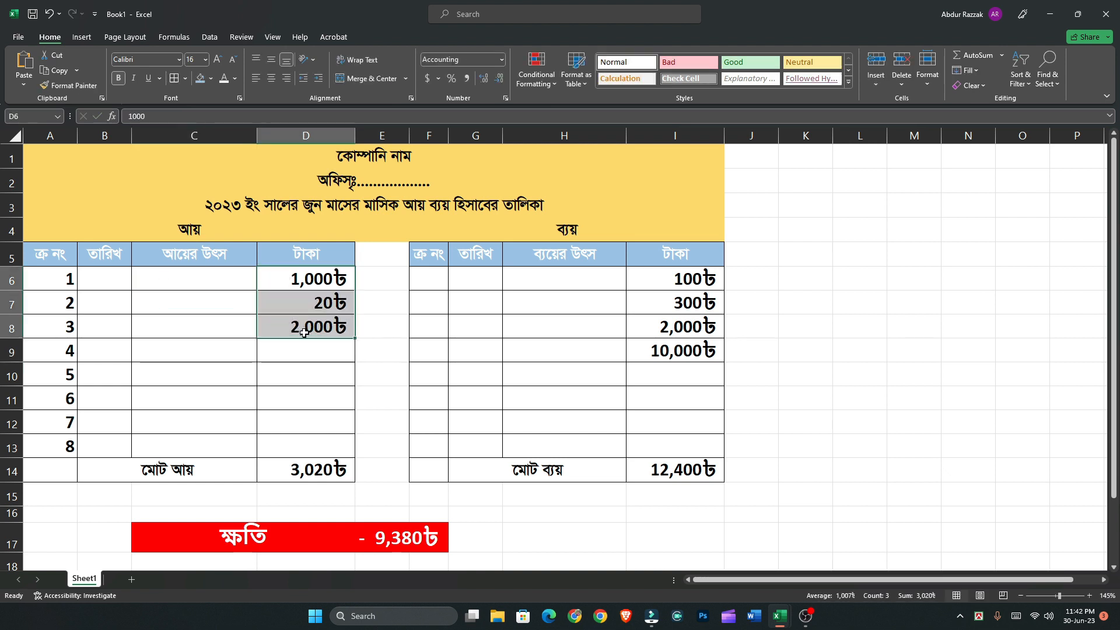
key(Delete)
drag(686, 286, 683, 352)
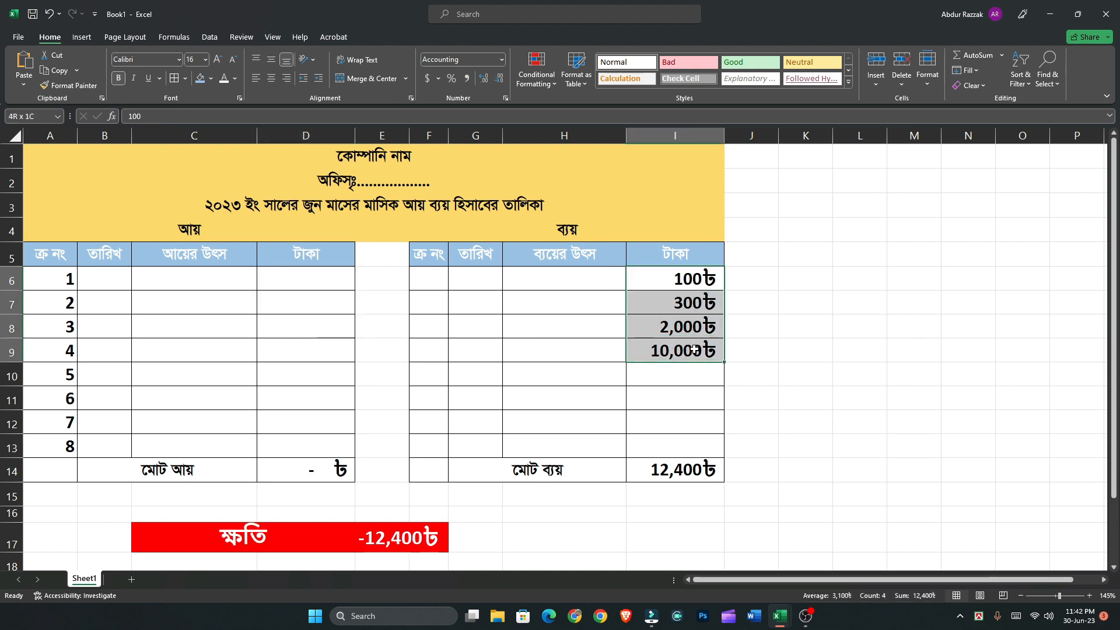
key(Delete)
Enter printer as the first income source in C6 with an amount of 10000 in D6
click(192, 283)
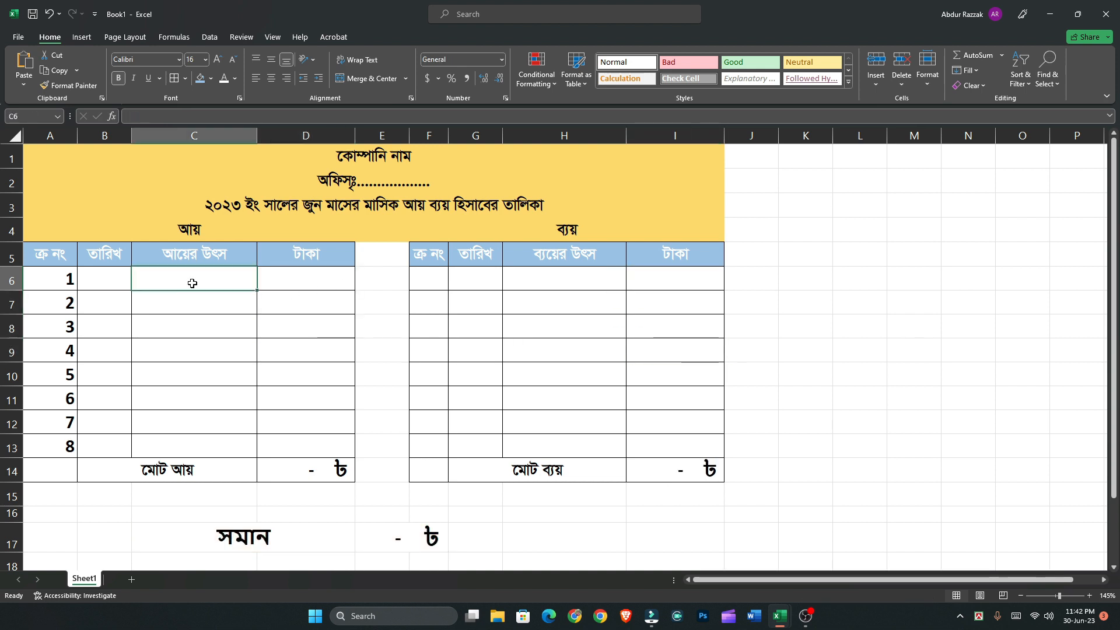
text(printer)
key(Tab)
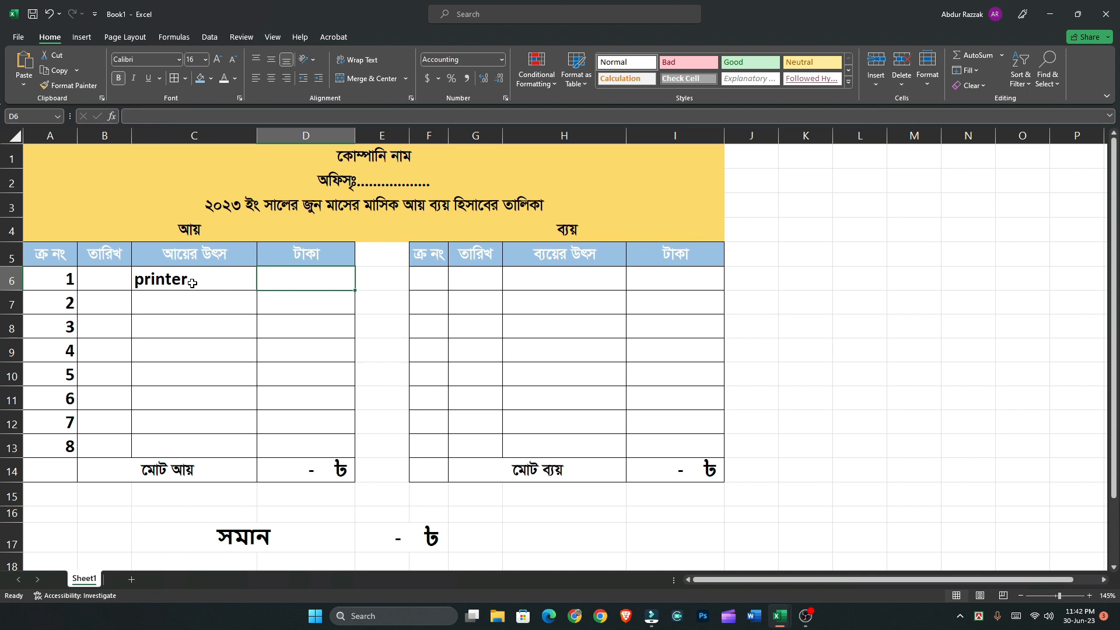
text(1000)
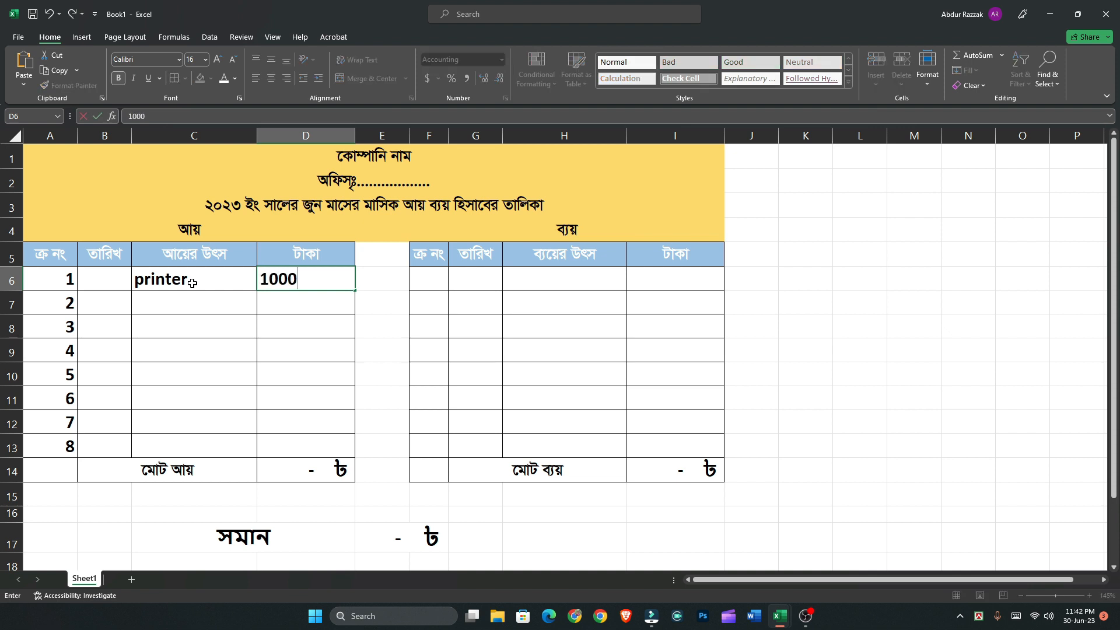
text(0)
key(Return)
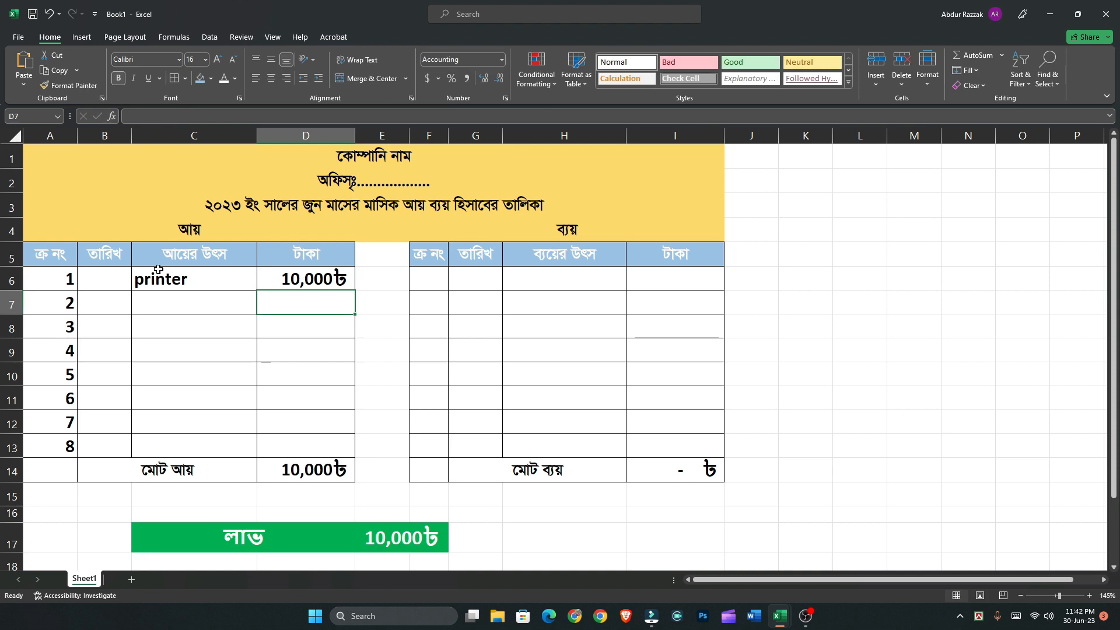
Enter electricity bill as the first expense source in H6 with an amount of 20000 in I6
click(548, 281)
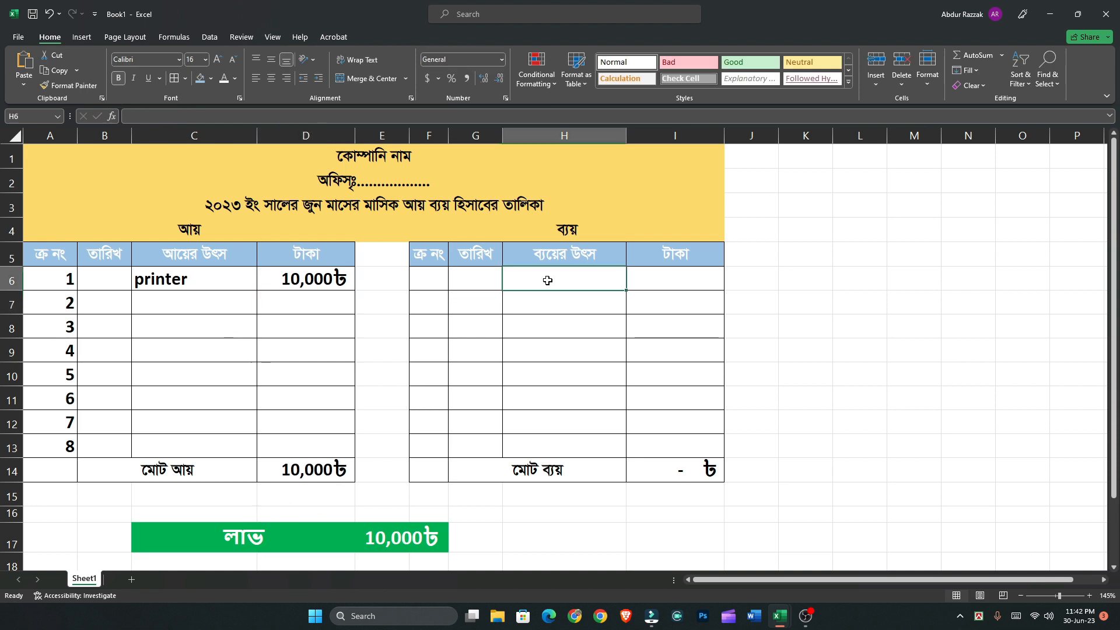
text(electric)
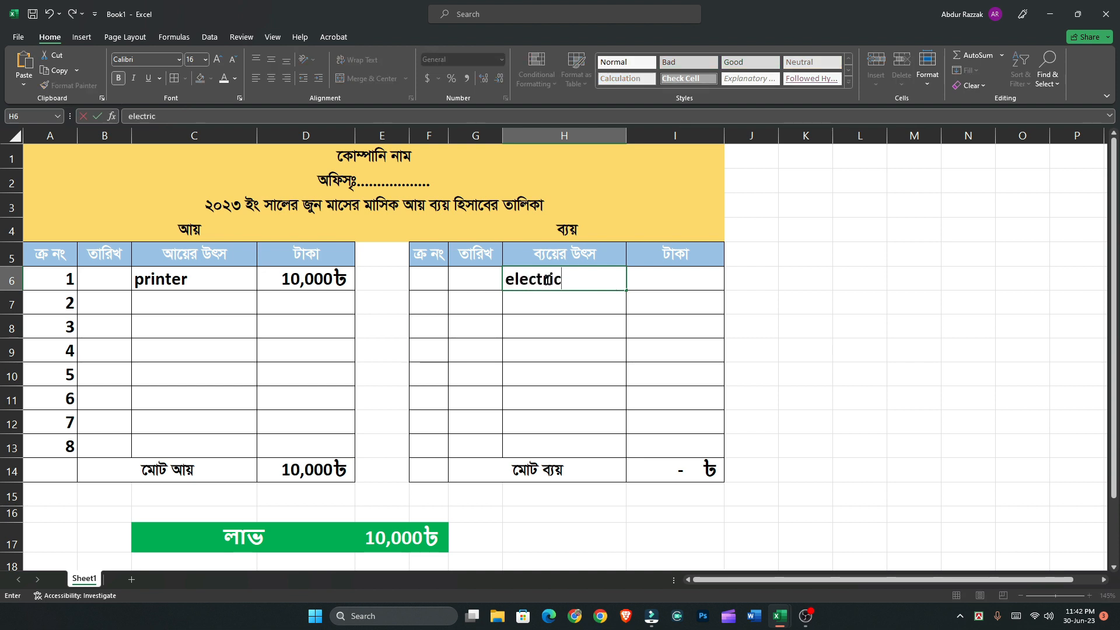
text(ity bill)
key(Tab)
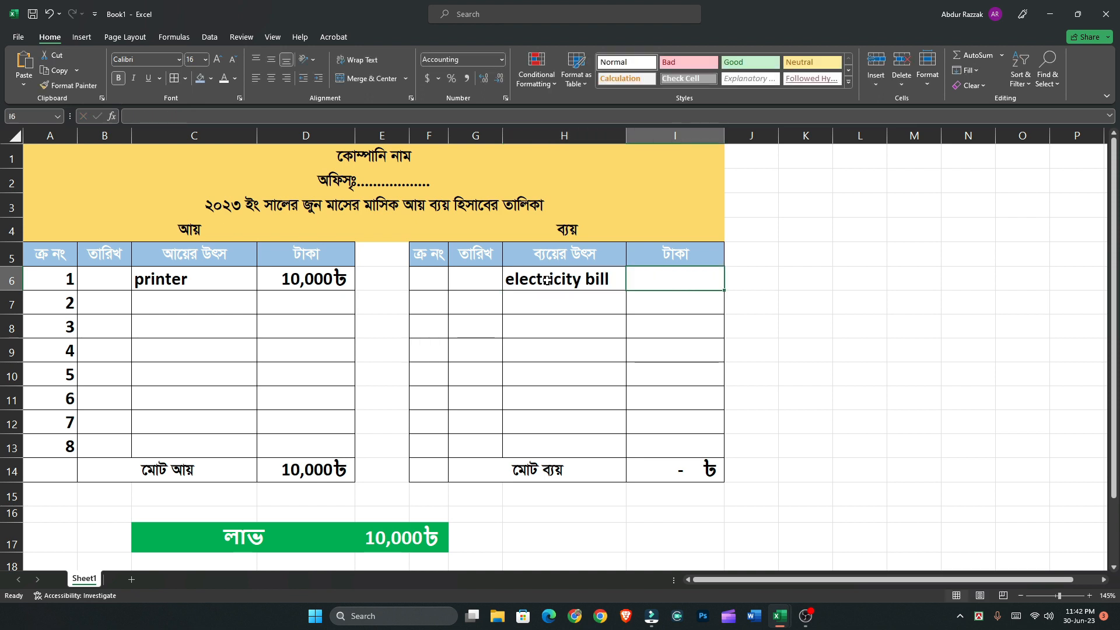
text(2000)
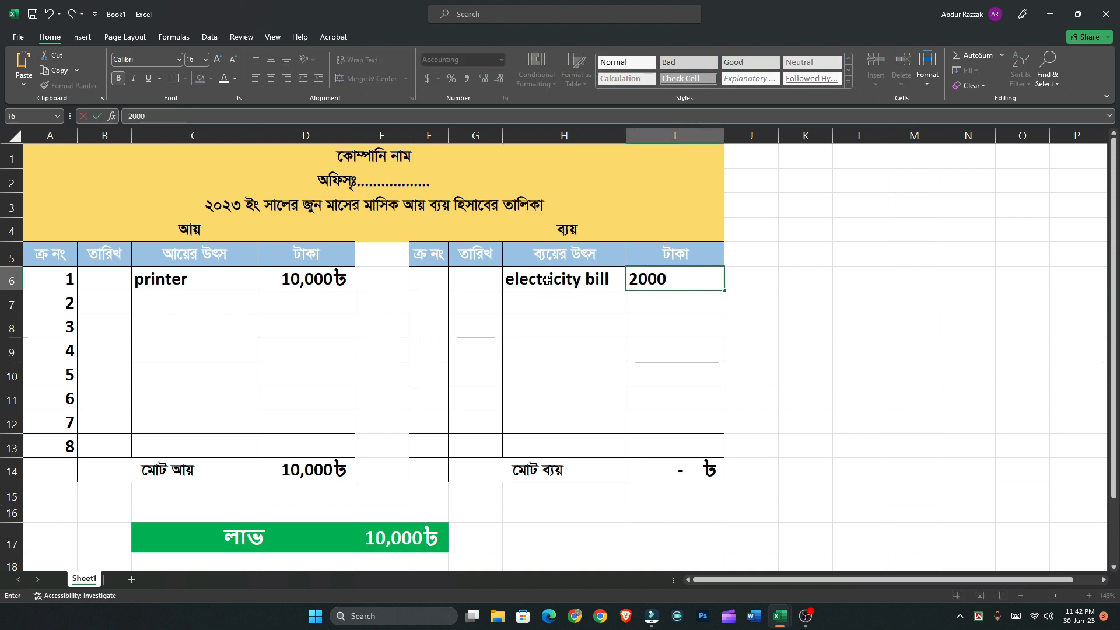
text(0)
key(Return)
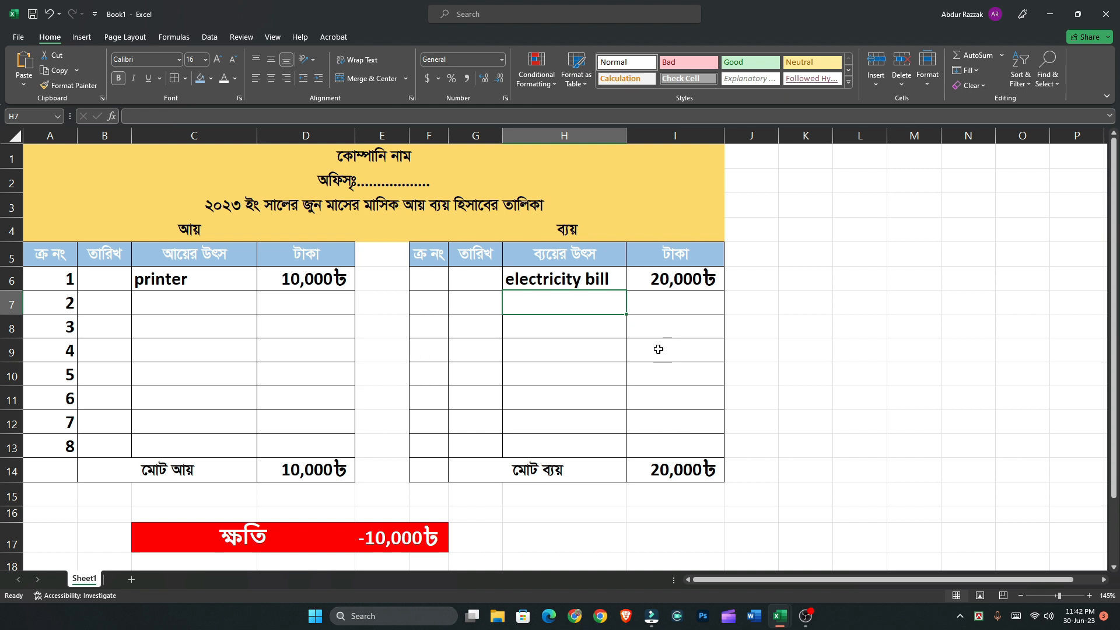
Enter 10,000 as the second income amount in D7 to test the equal result
click(332, 296)
text(10)
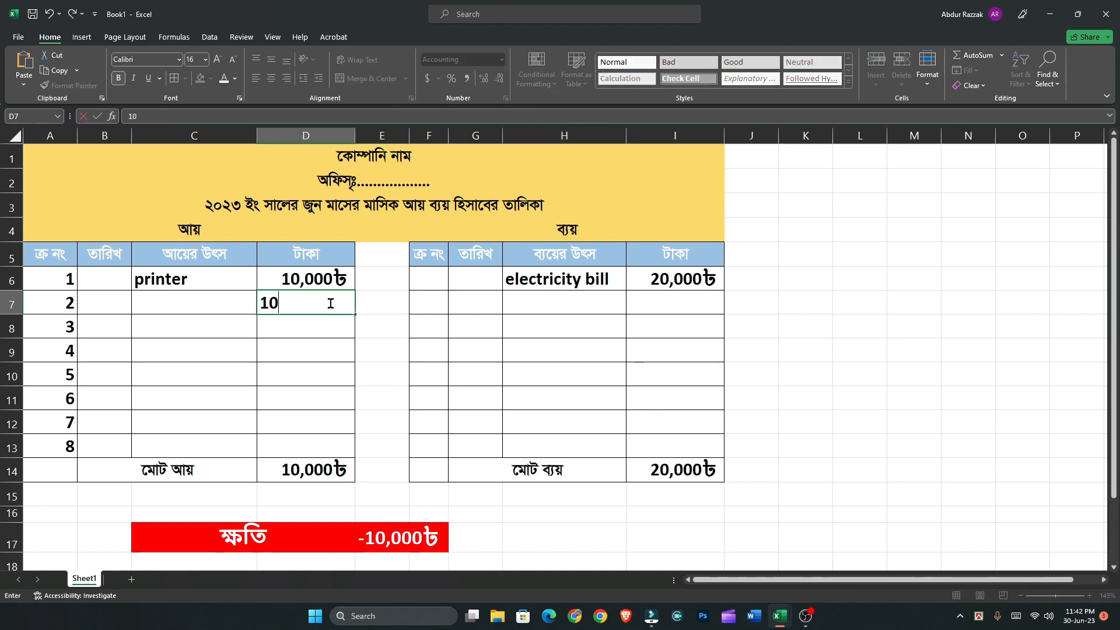
text(,00000)
key(Return)
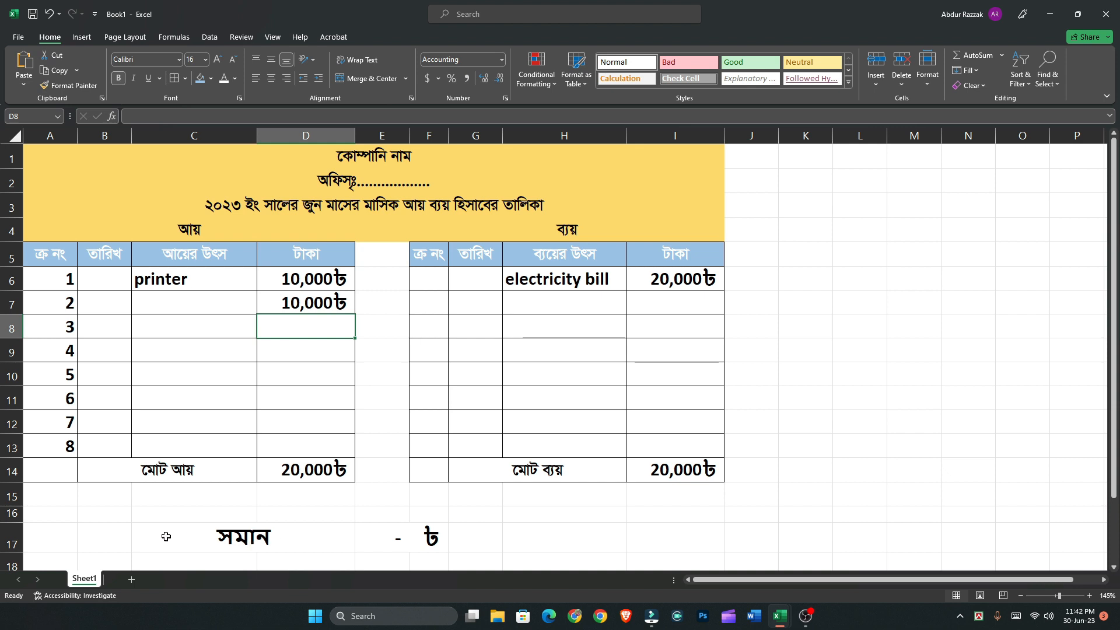
Try a light blue fill and white font on the result row C17:F17
drag(166, 536, 401, 526)
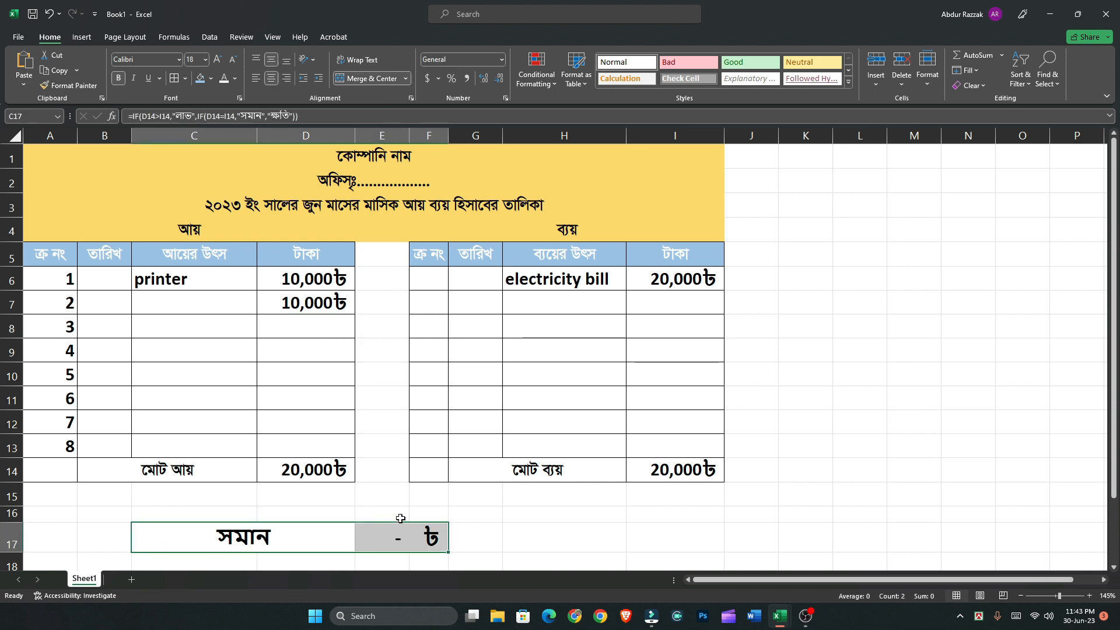
click(202, 80)
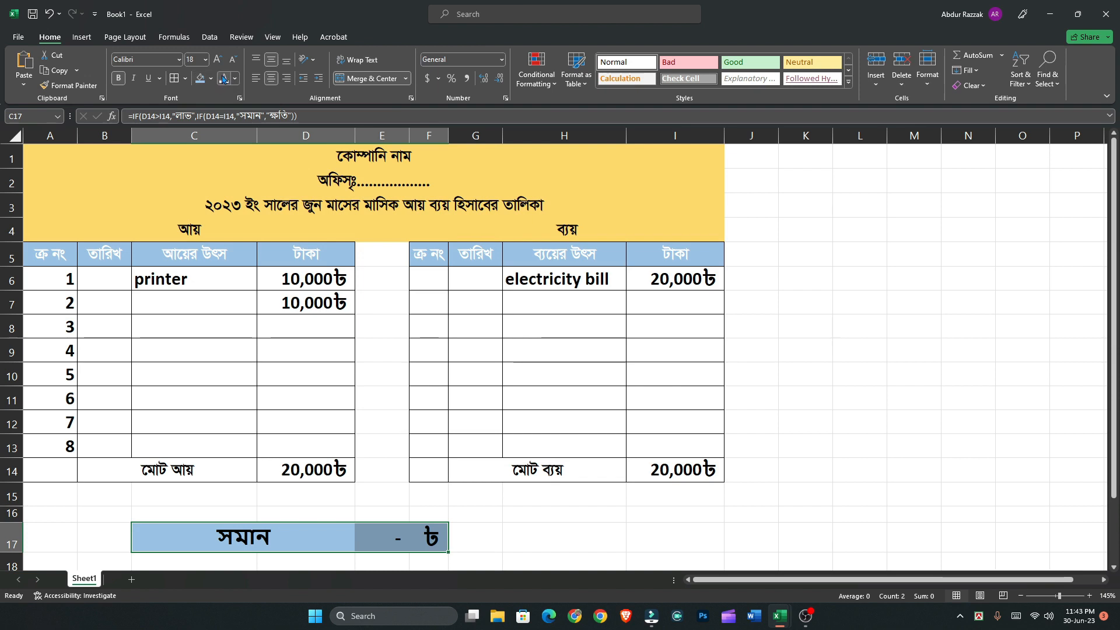
click(223, 79)
click(478, 535)
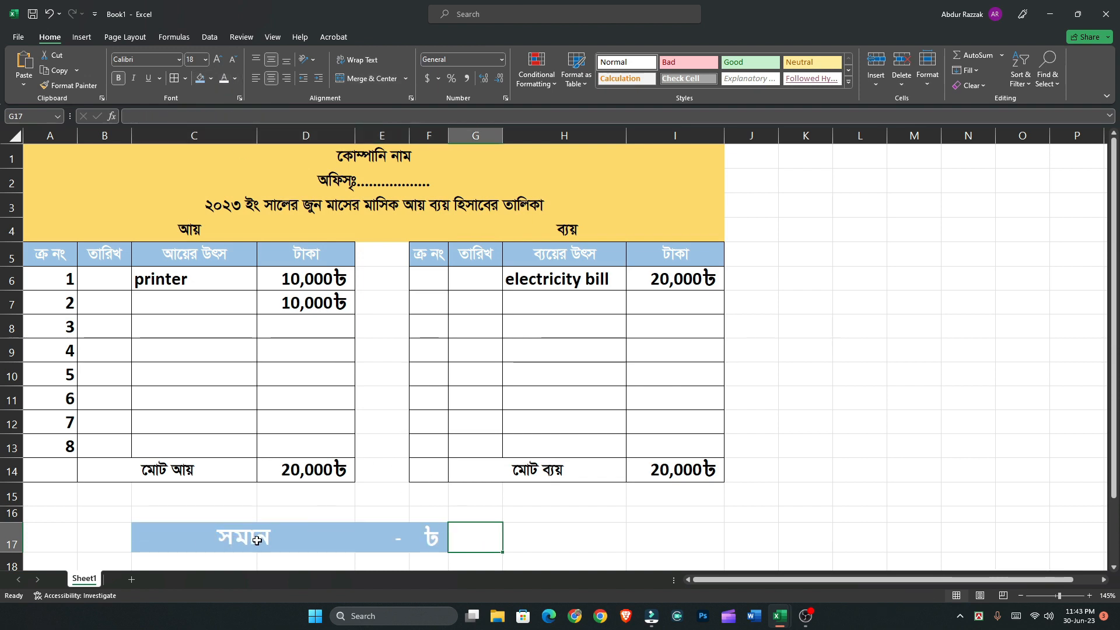
scroll(257, 540, down, 1)
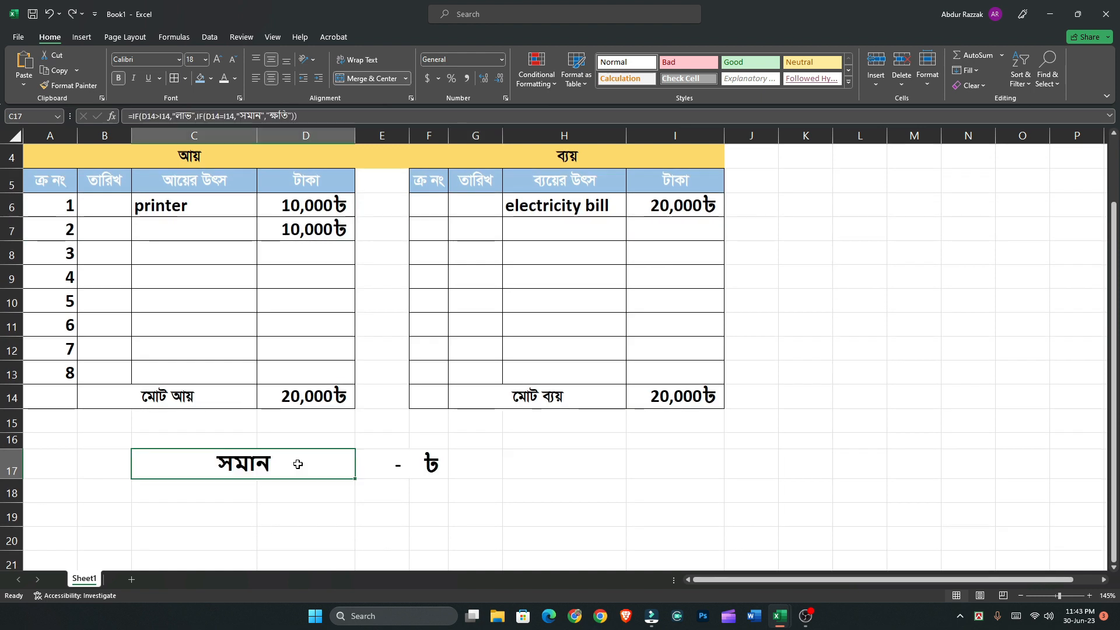
scroll(356, 473, up, 1)
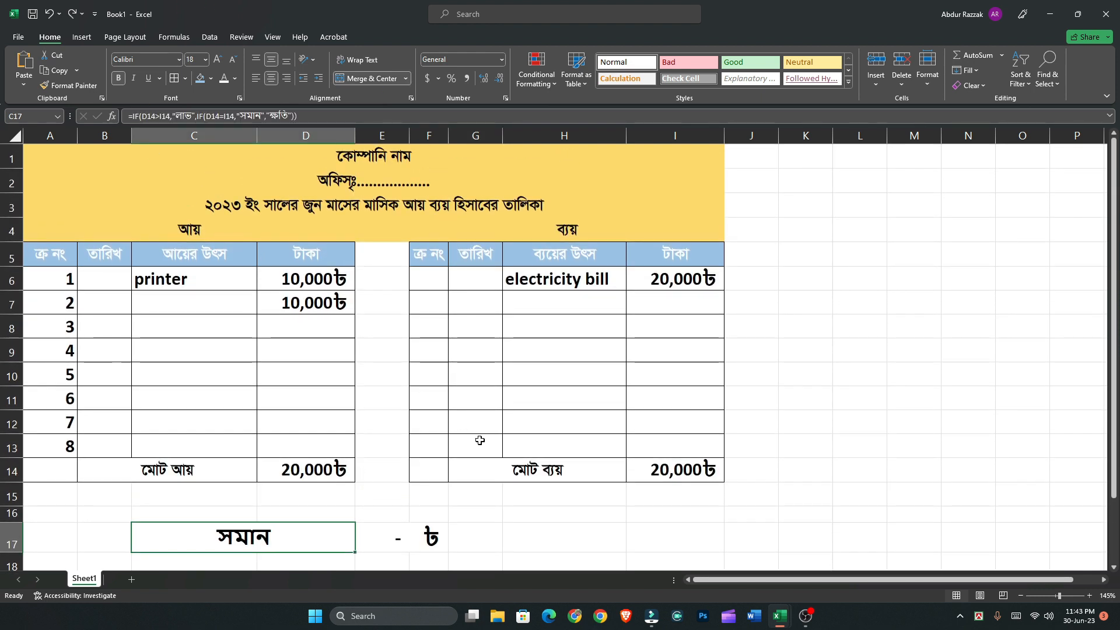
drag(51, 264, 267, 420)
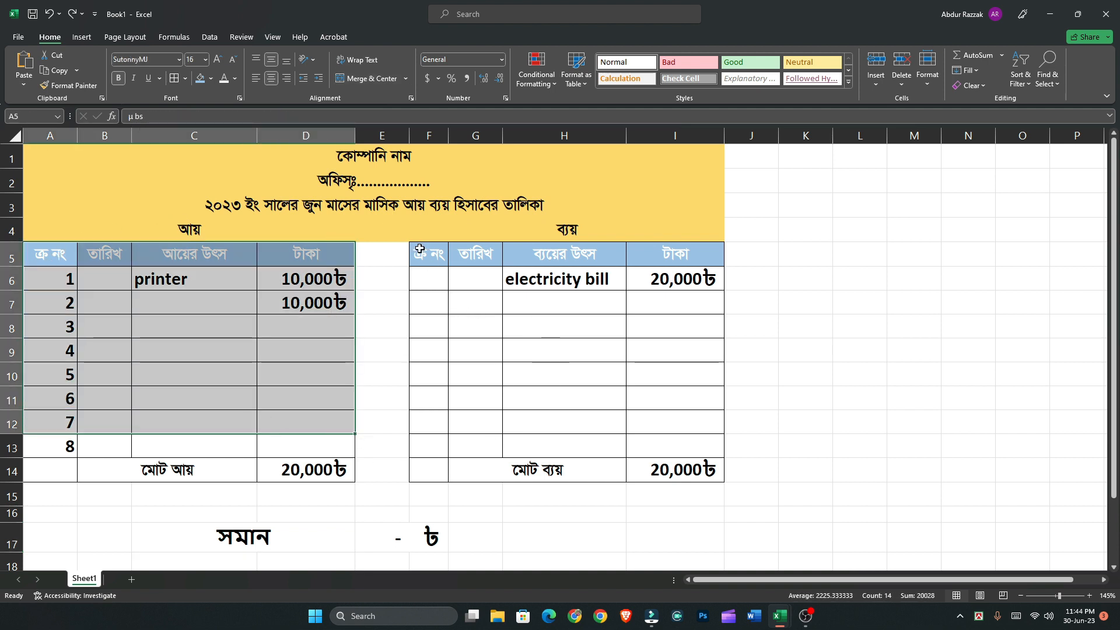